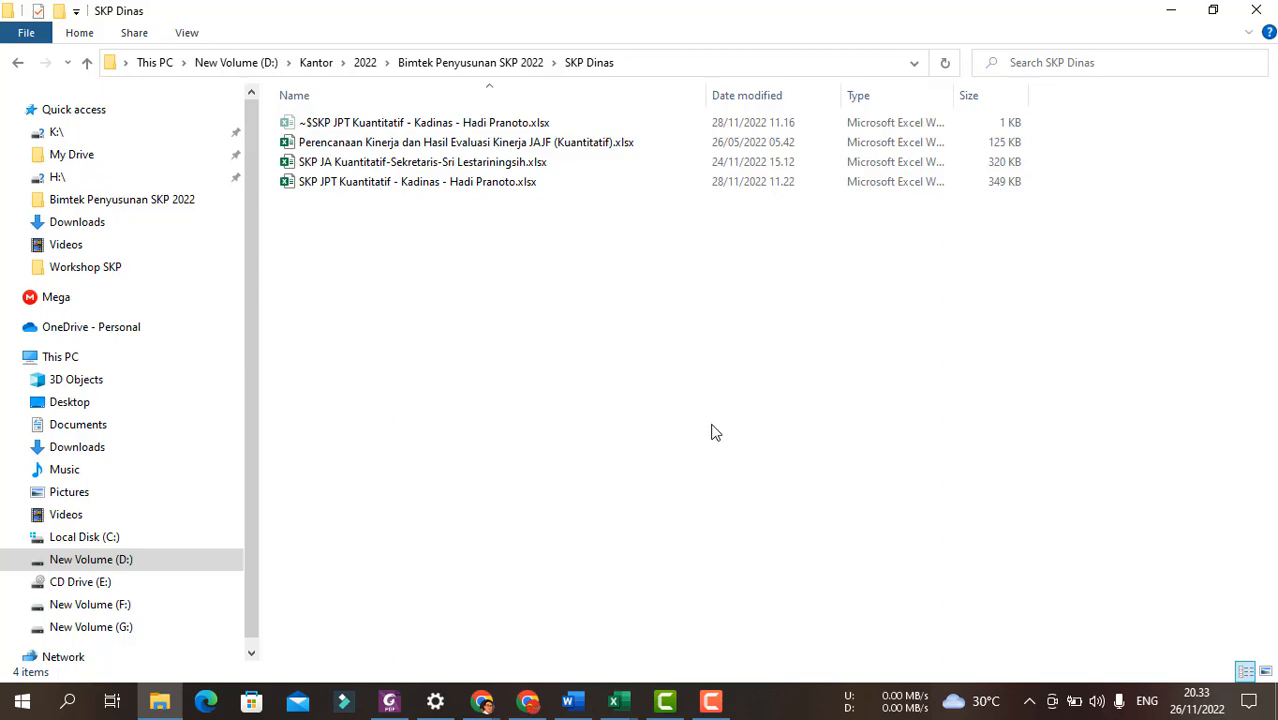
Switch to Word and examine the program, indicator, target and responsible-official table in Dokumen Penetapan PK 2022 Perubahan.doc.
click(574, 704)
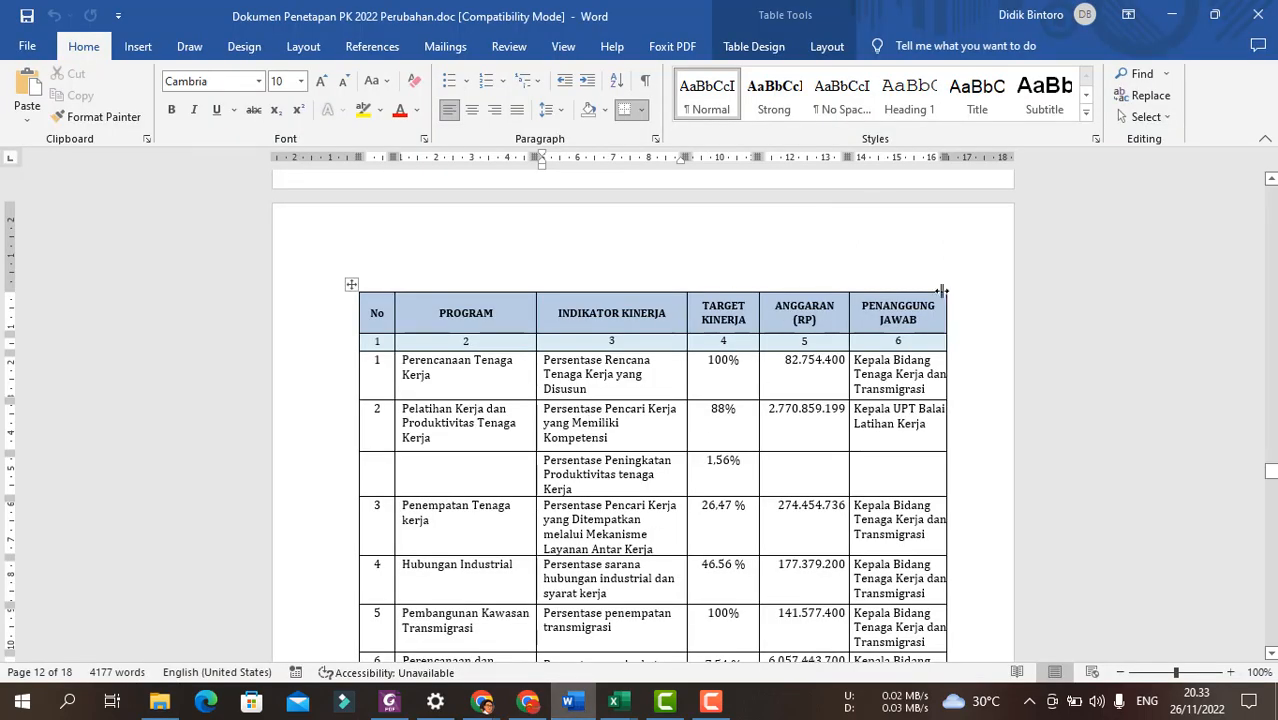
mouse_move(1270, 472)
mouse_down()
mouse_move(1268, 200)
mouse_move(1257, 478)
mouse_up()
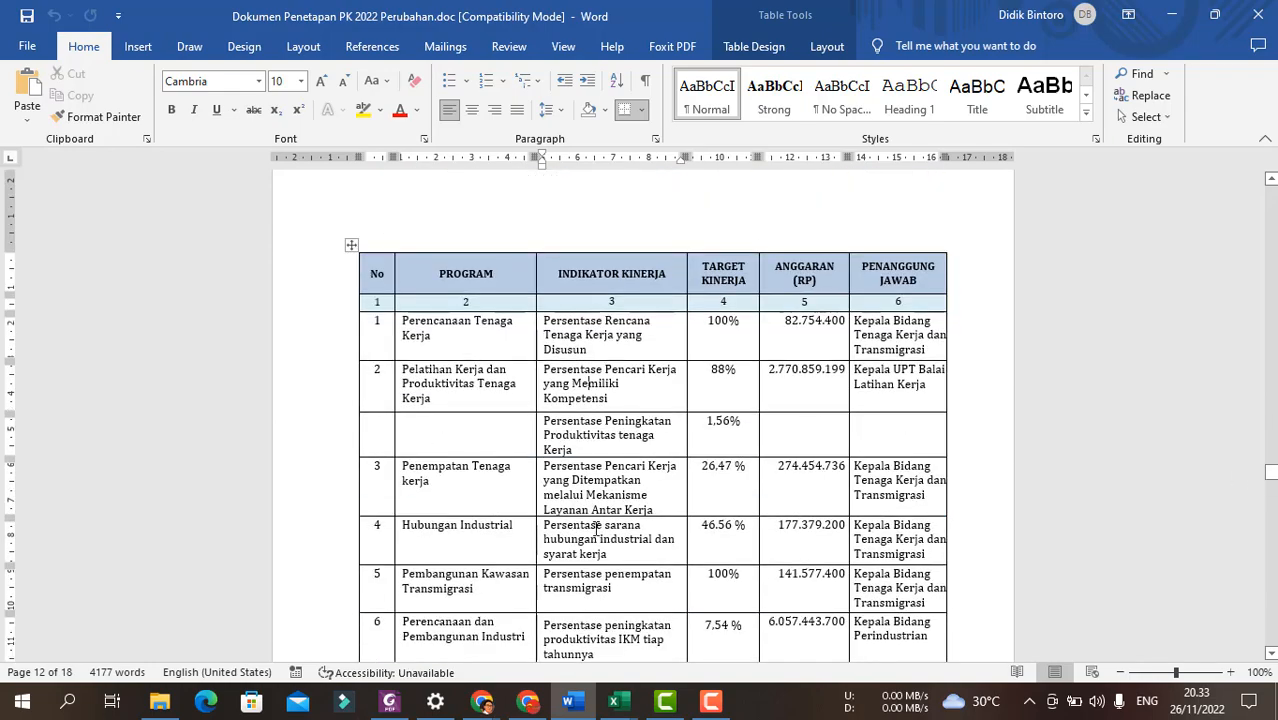
click(159, 701)
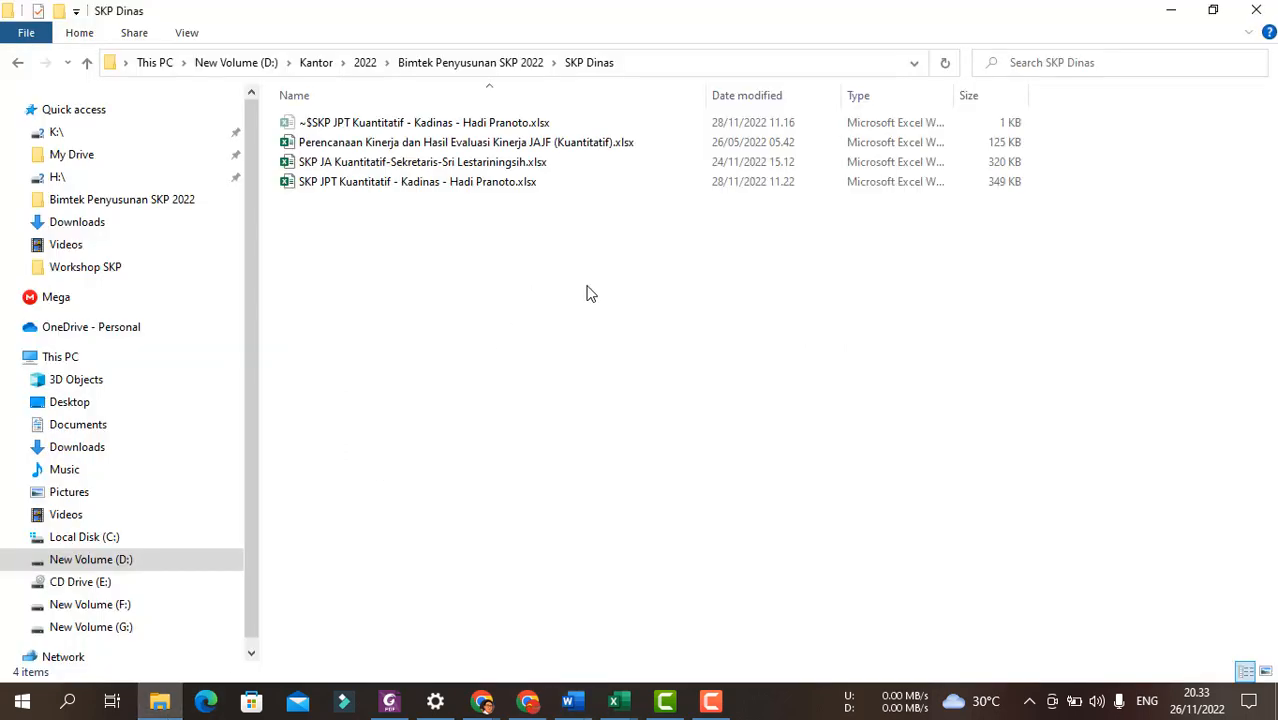
Open Perencanaan Kinerja dan Hasil Evaluasi Kinerja JAJF (Kuantitatif).xlsx from the SKP Dinas folder and review its sheets, returning to SKP JAJF (Kuantitatif).
click(577, 147)
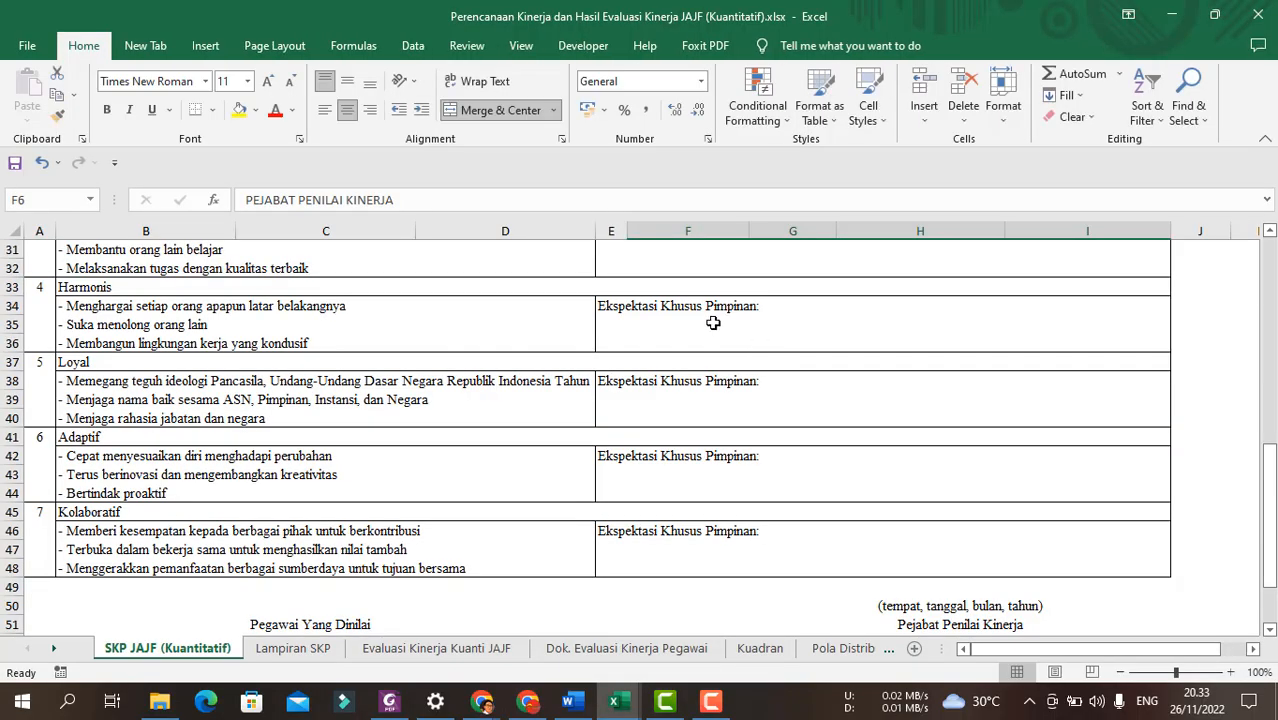
scroll(904, 395, up, 10)
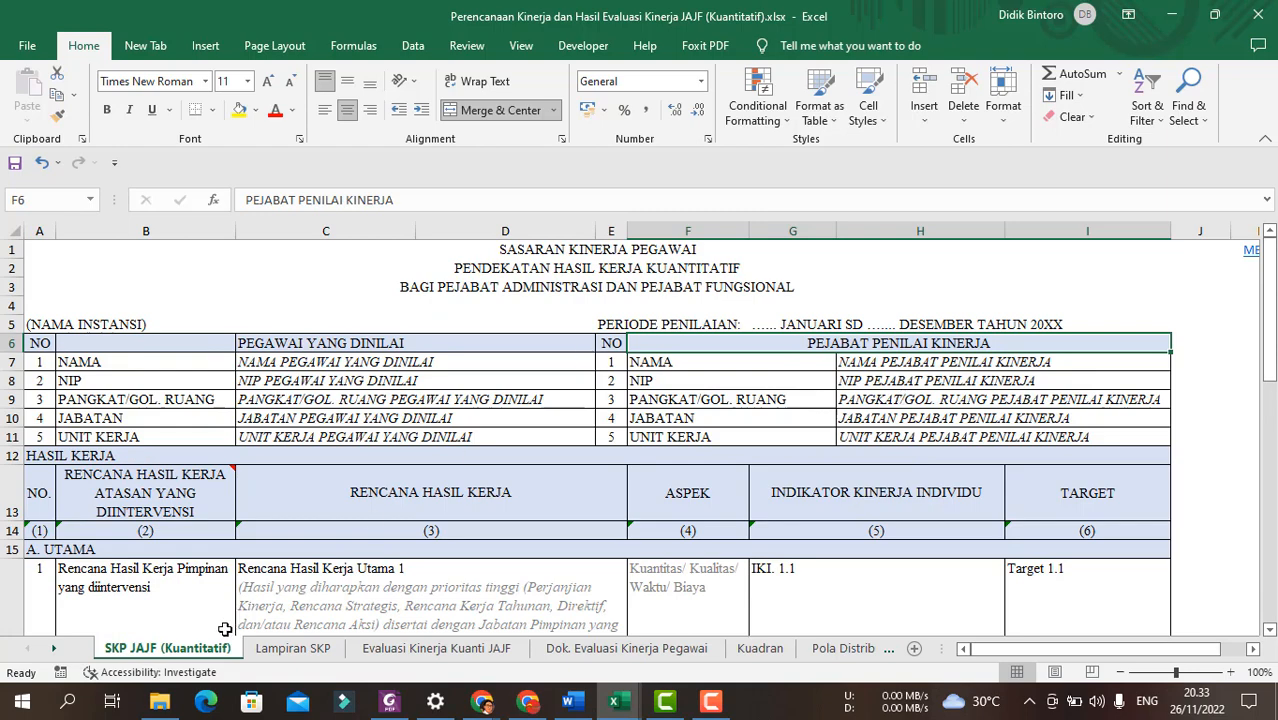
click(300, 649)
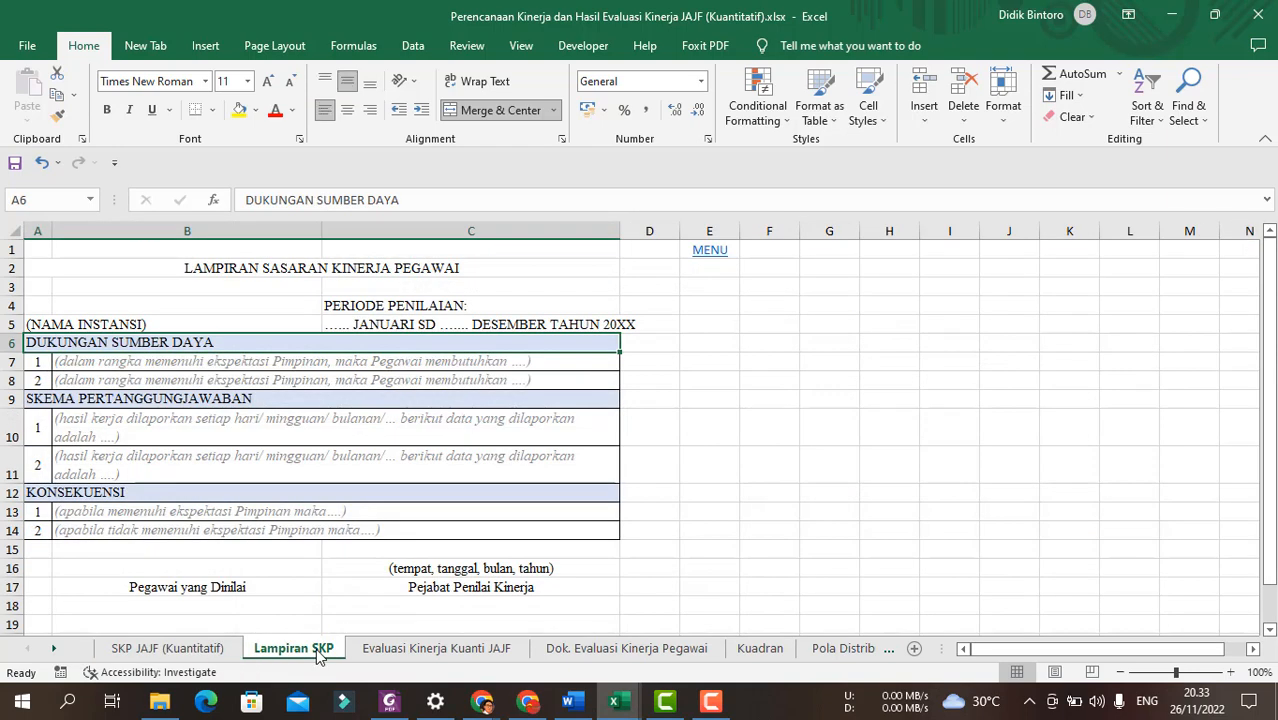
click(402, 650)
click(557, 658)
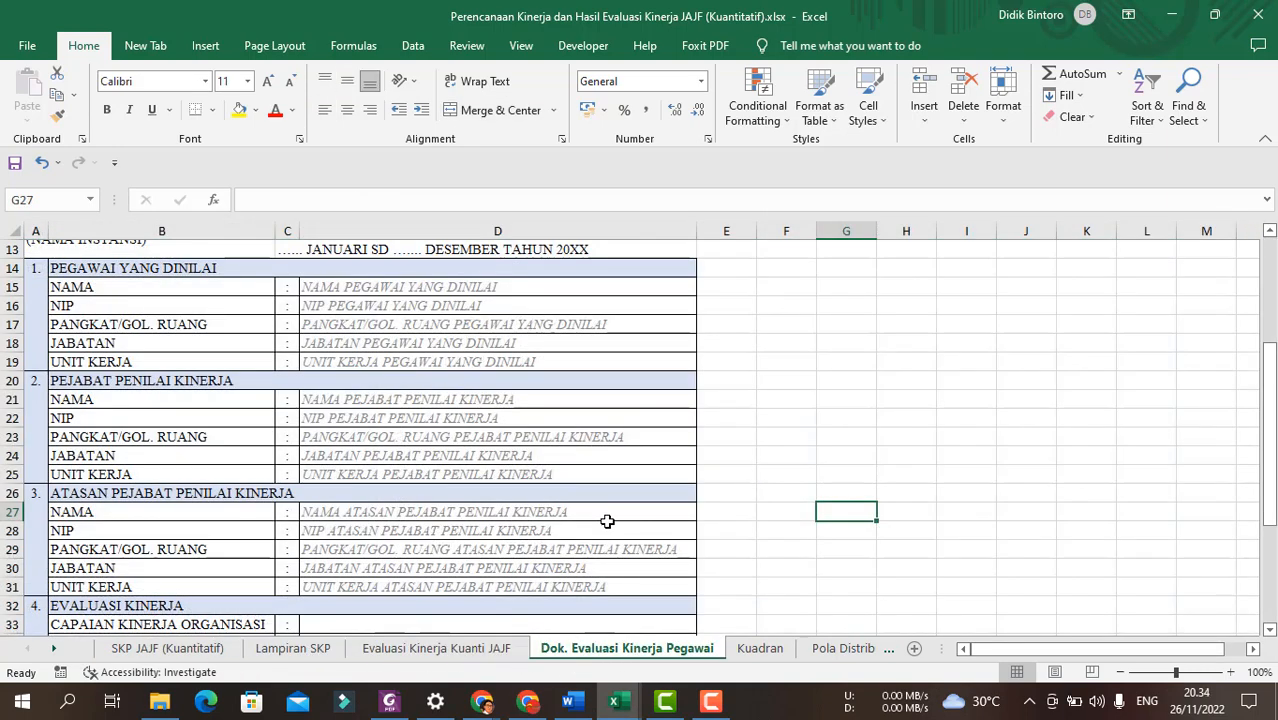
click(142, 649)
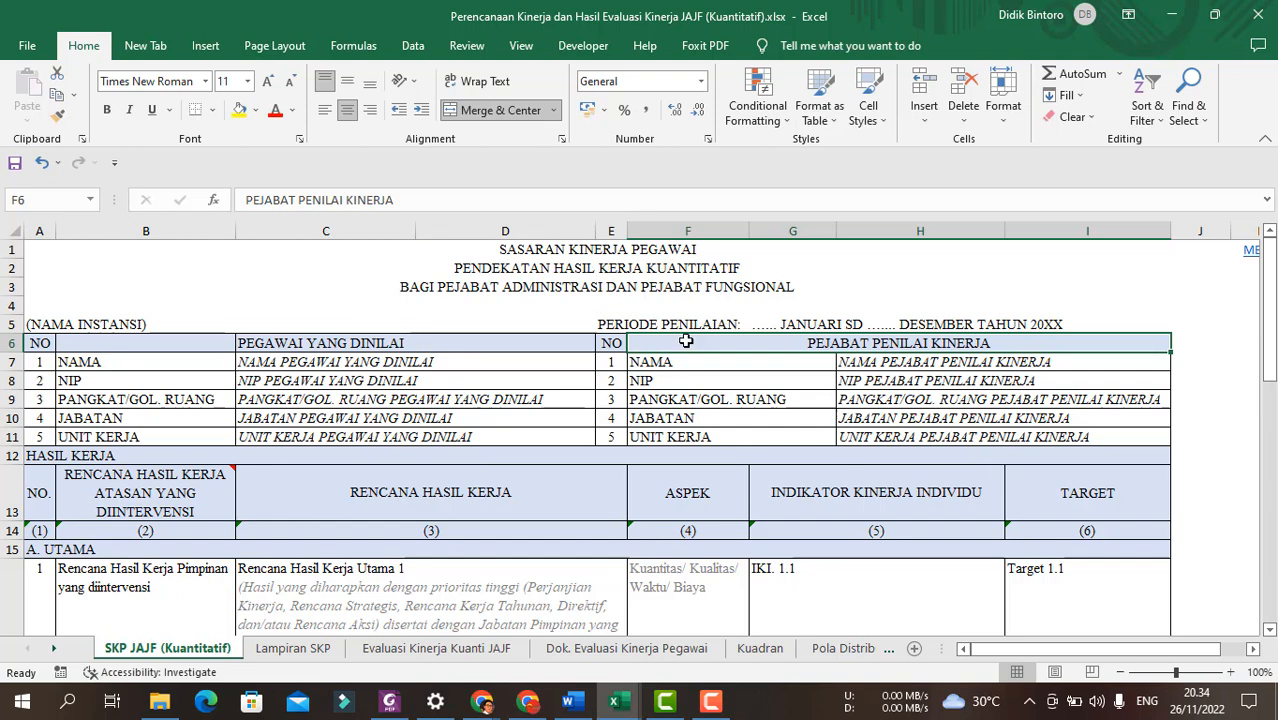
Replace the form's third title line in A3 with KEPALA BIDANG TENAGA KERJA DAN TRANSMIGRASI.
click(604, 290)
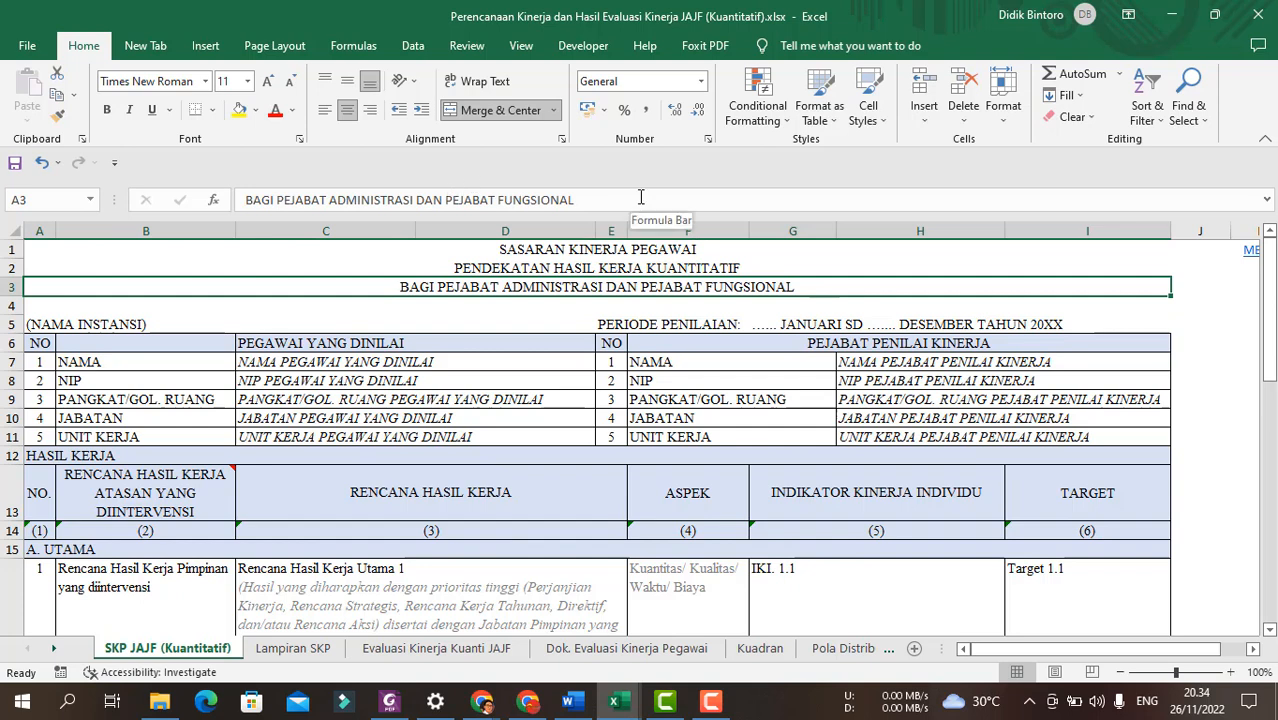
text(kepala)
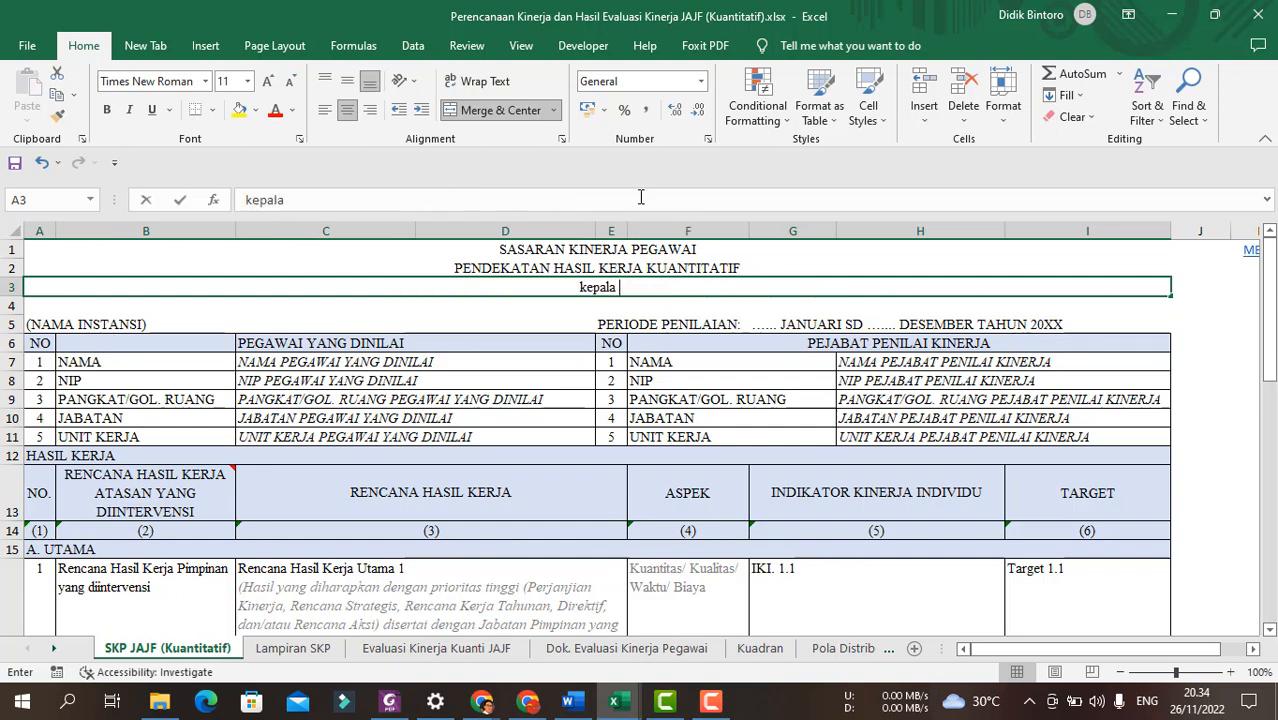
key(F2)
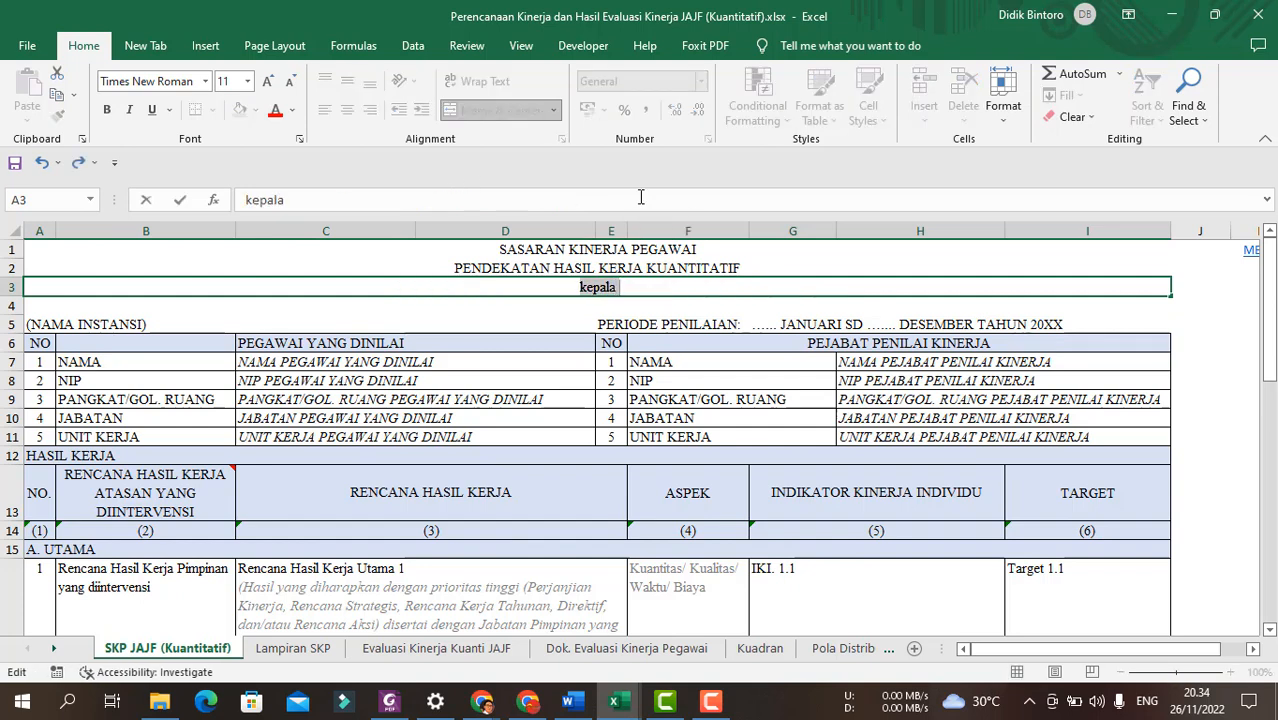
text(KEPALA B)
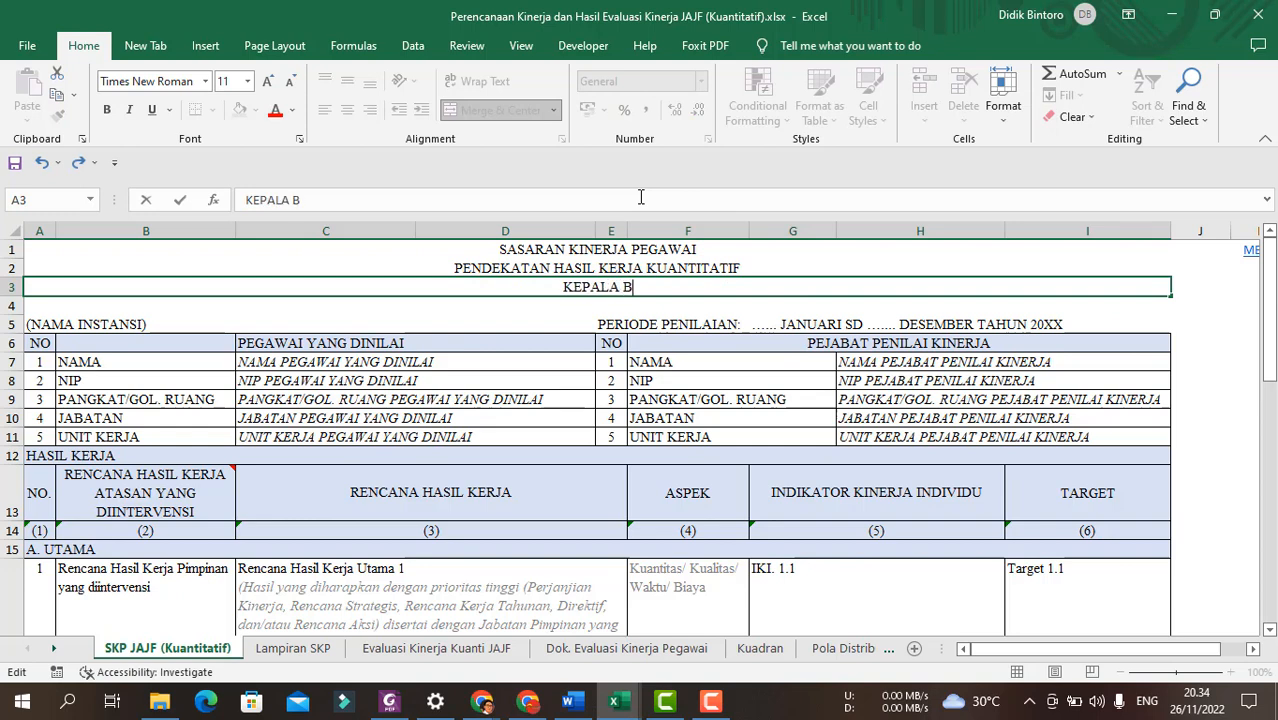
text(IDANG TENA)
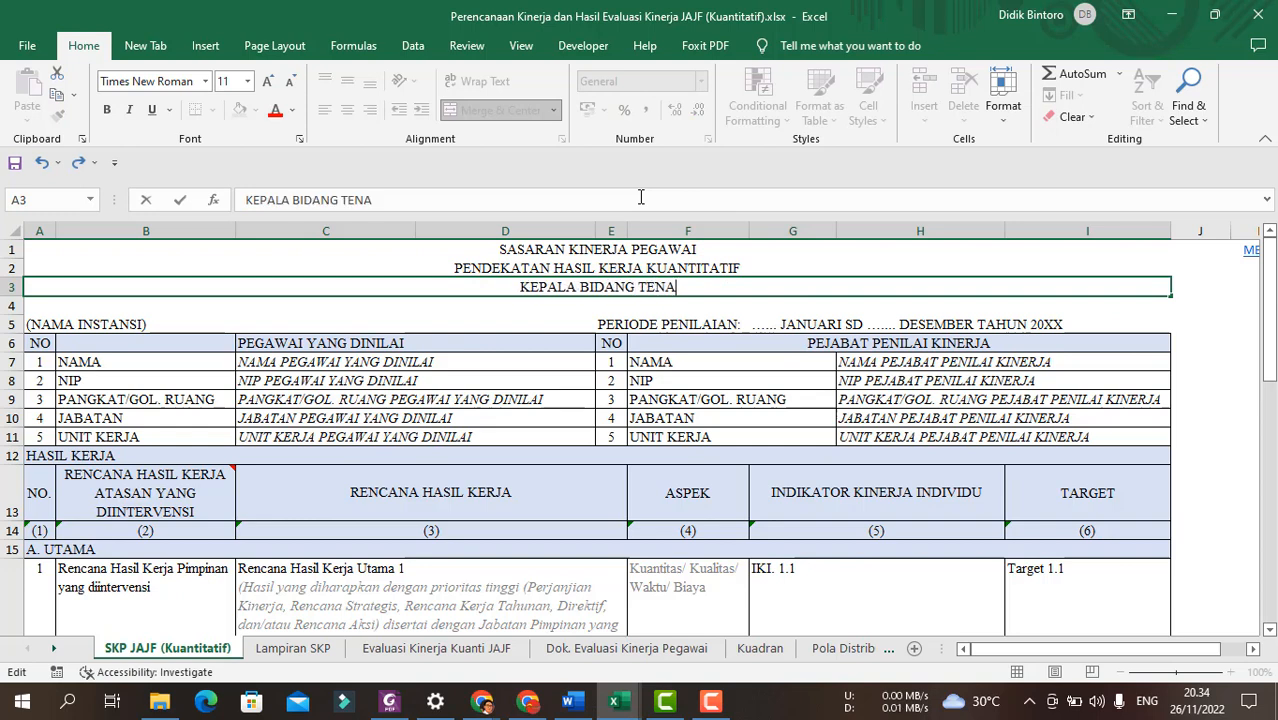
text(GA KERJA DAN )
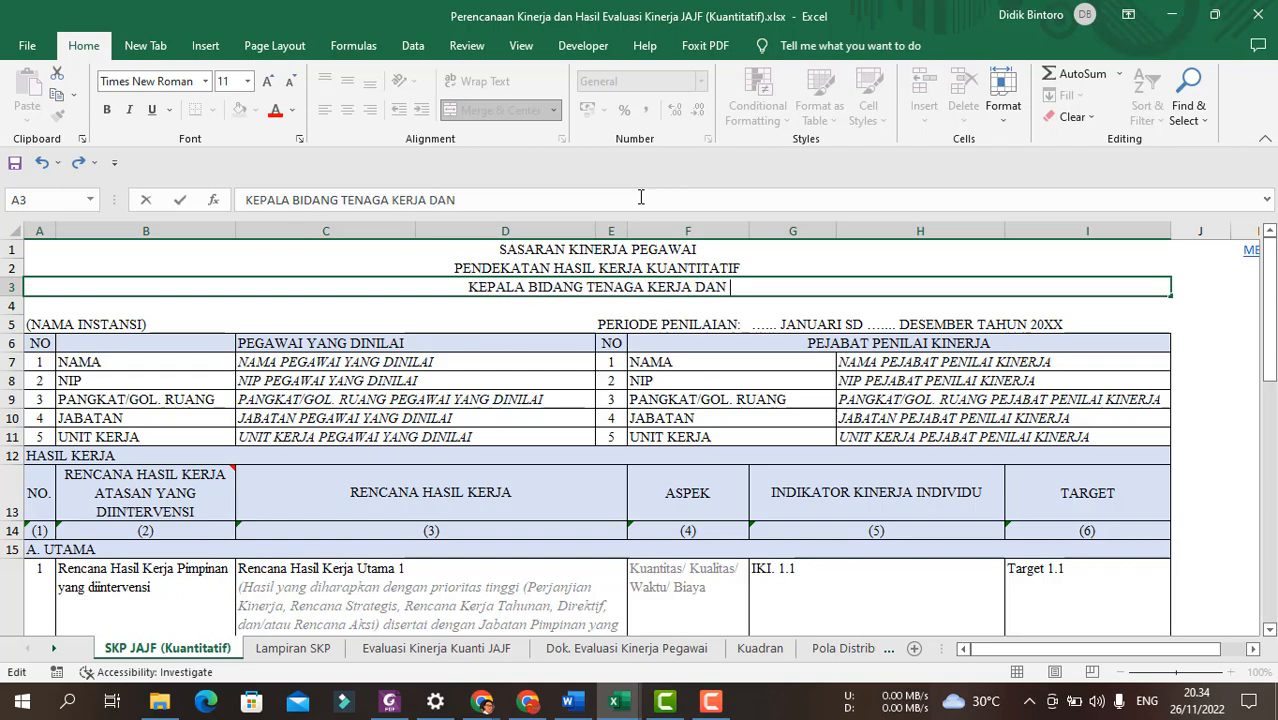
text(TRANSMIGRASI)
key(Return)
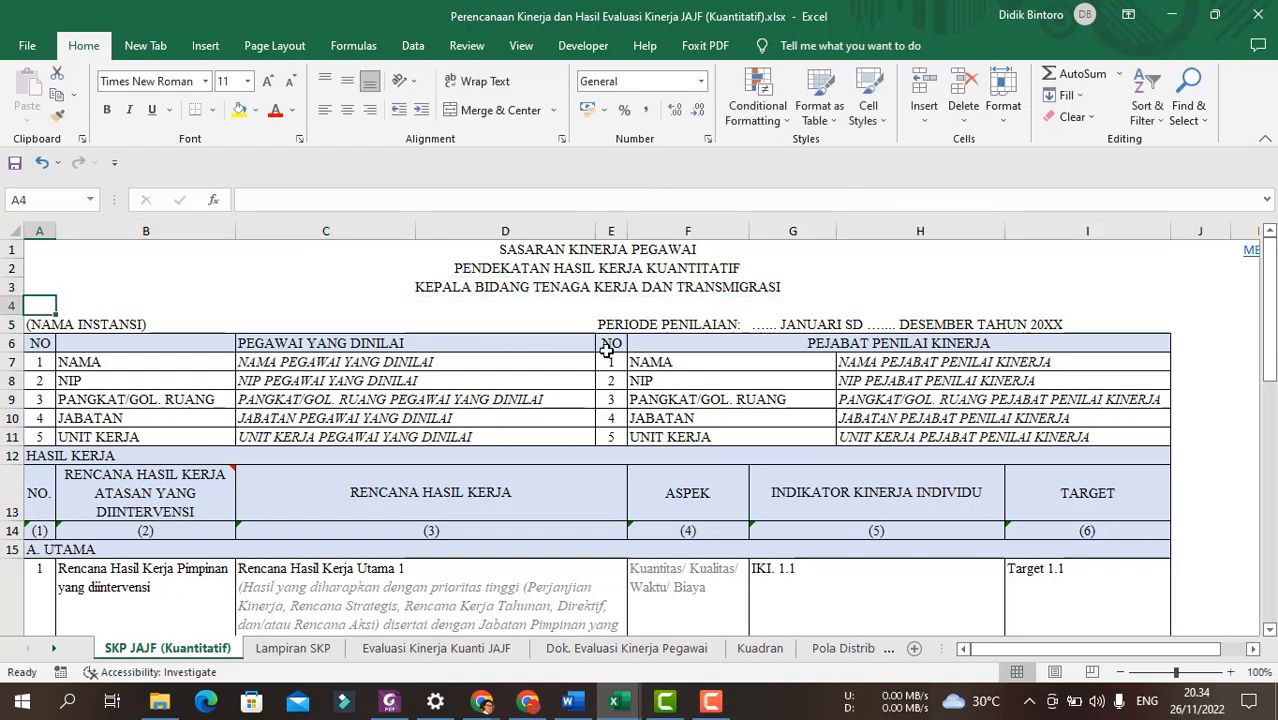
Clear the placeholder identity entries in rows 7 to 11 for both the PEGAWAI YANG DINILAI and the PEJABAT PENILAI KINERJA.
scroll(606, 352, down, 1)
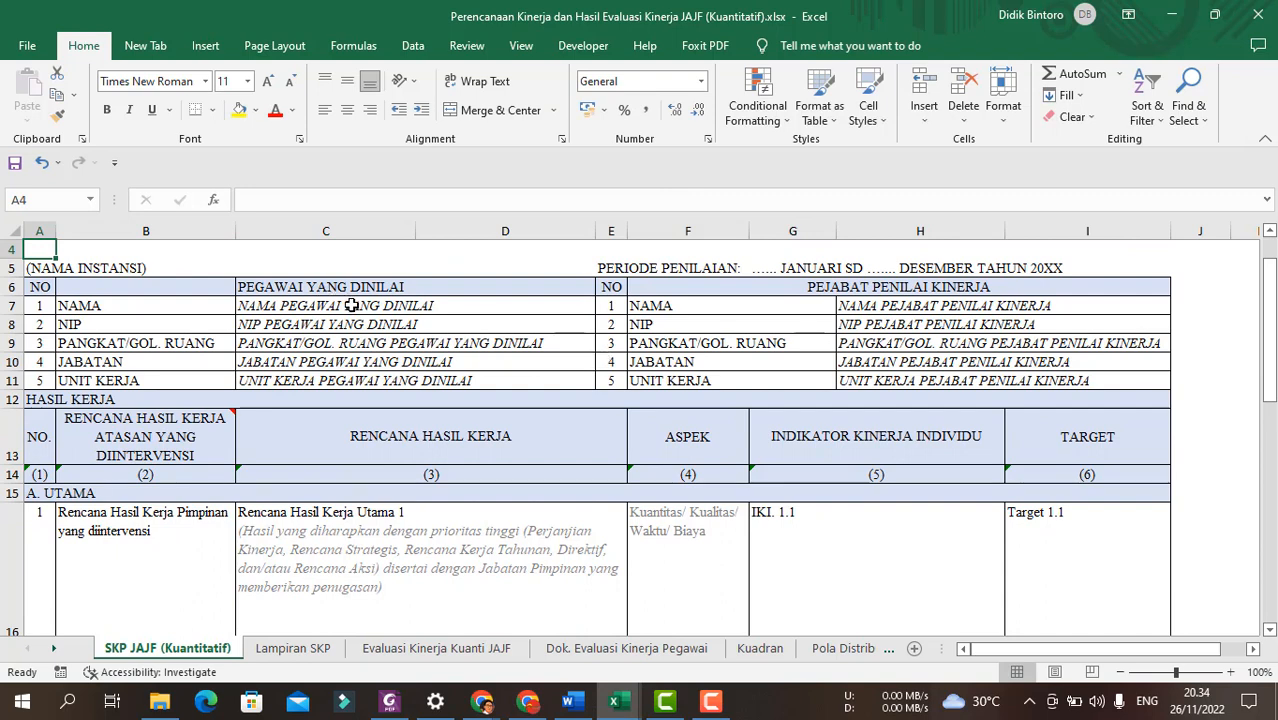
drag(346, 304, 351, 377)
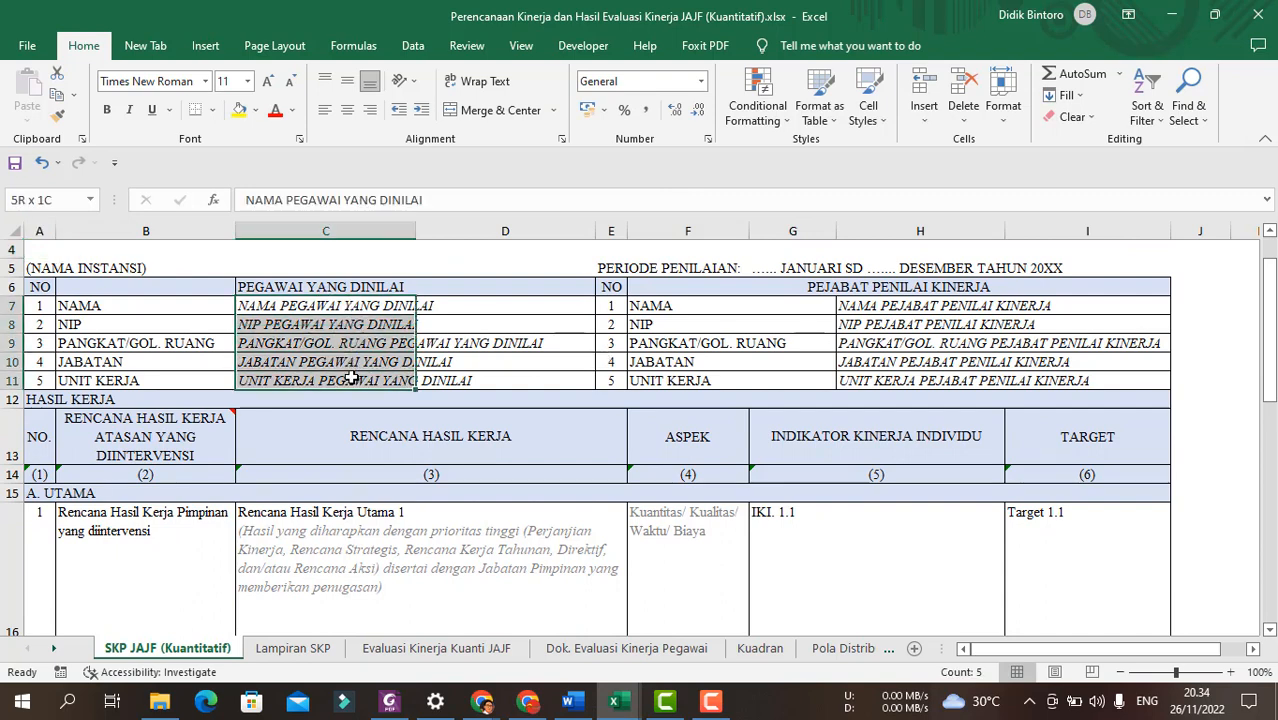
key(Delete)
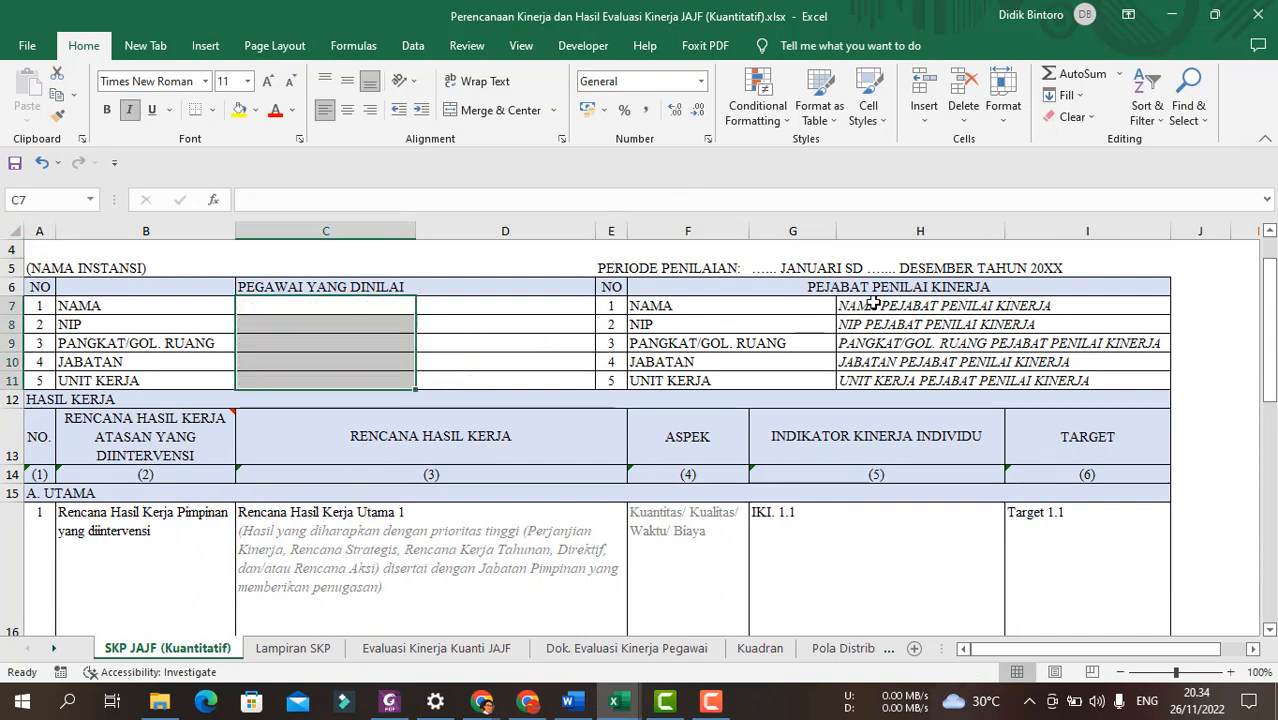
drag(878, 308, 888, 381)
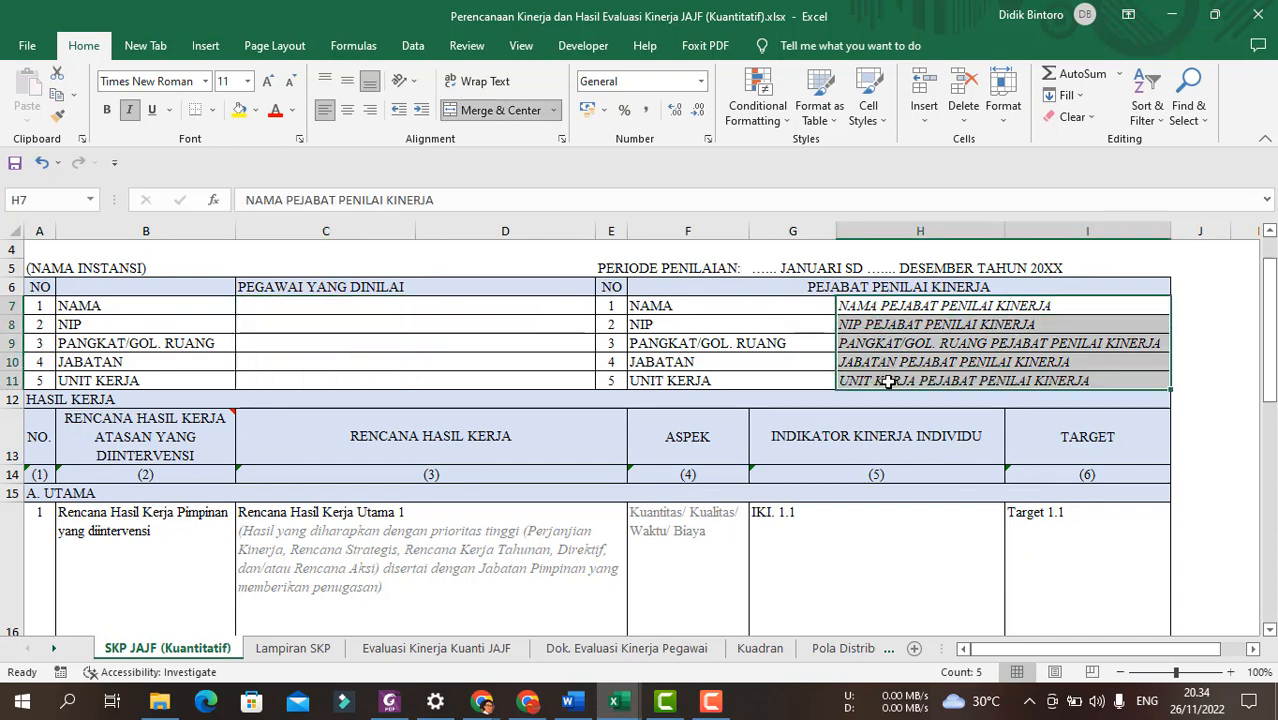
key(Delete)
Fill in the appraiser's JABATAN as KEPALA DINAS and UNIT KERJA as DINAS PERINDUSTRIAN TRANSMIGRASI DAN TENAGA KERJA.
click(896, 363)
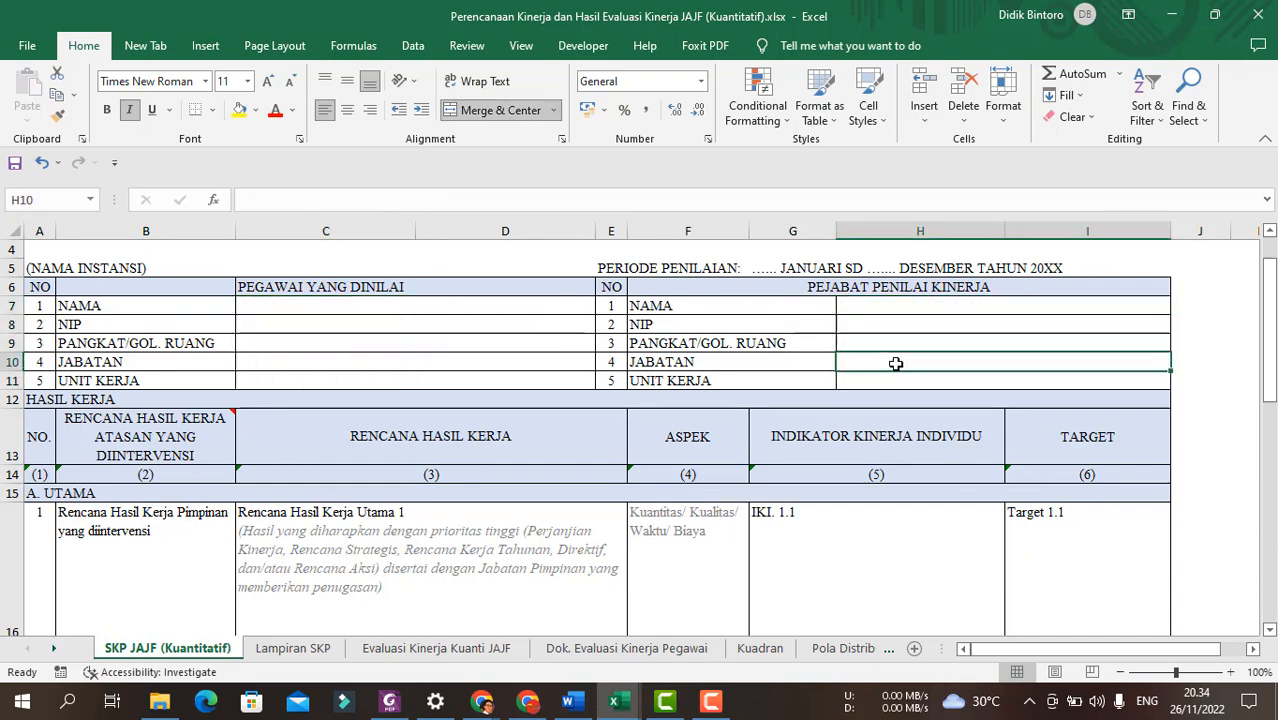
text(KEPALA DINAS)
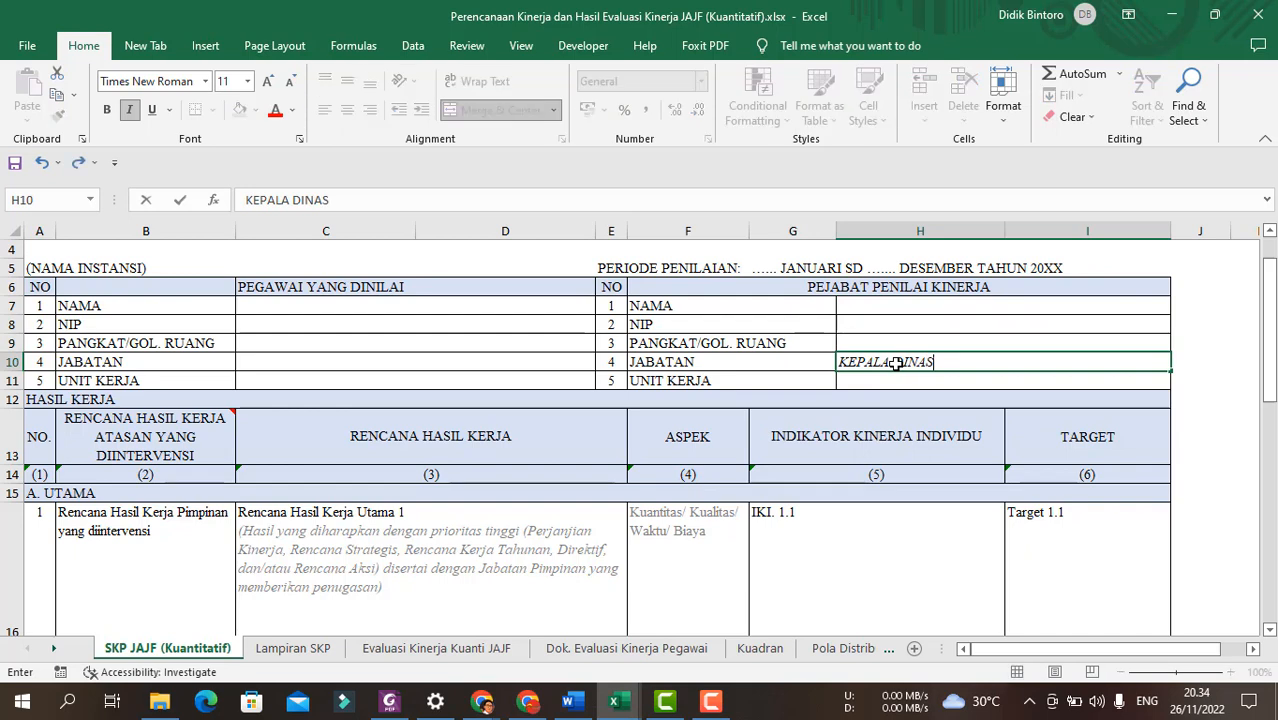
key(Return)
text(DINAS PERINF)
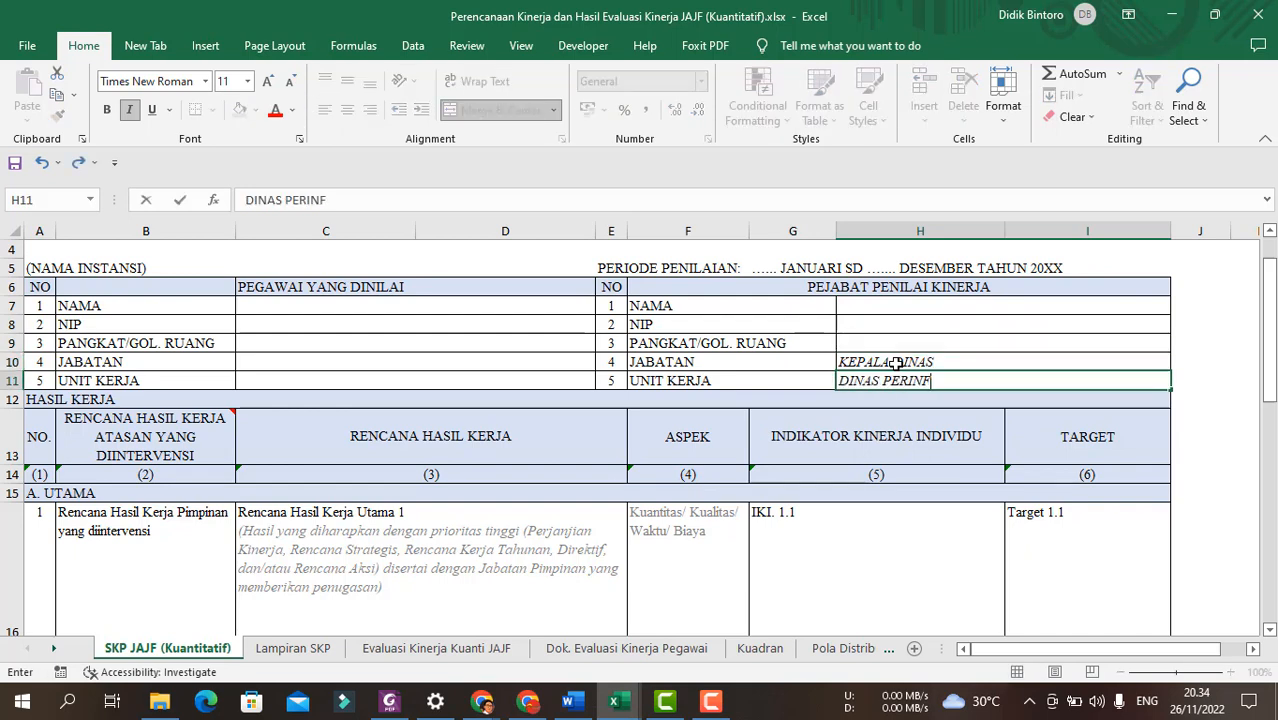
key(BackSpace)
text(DUSTRIAN)
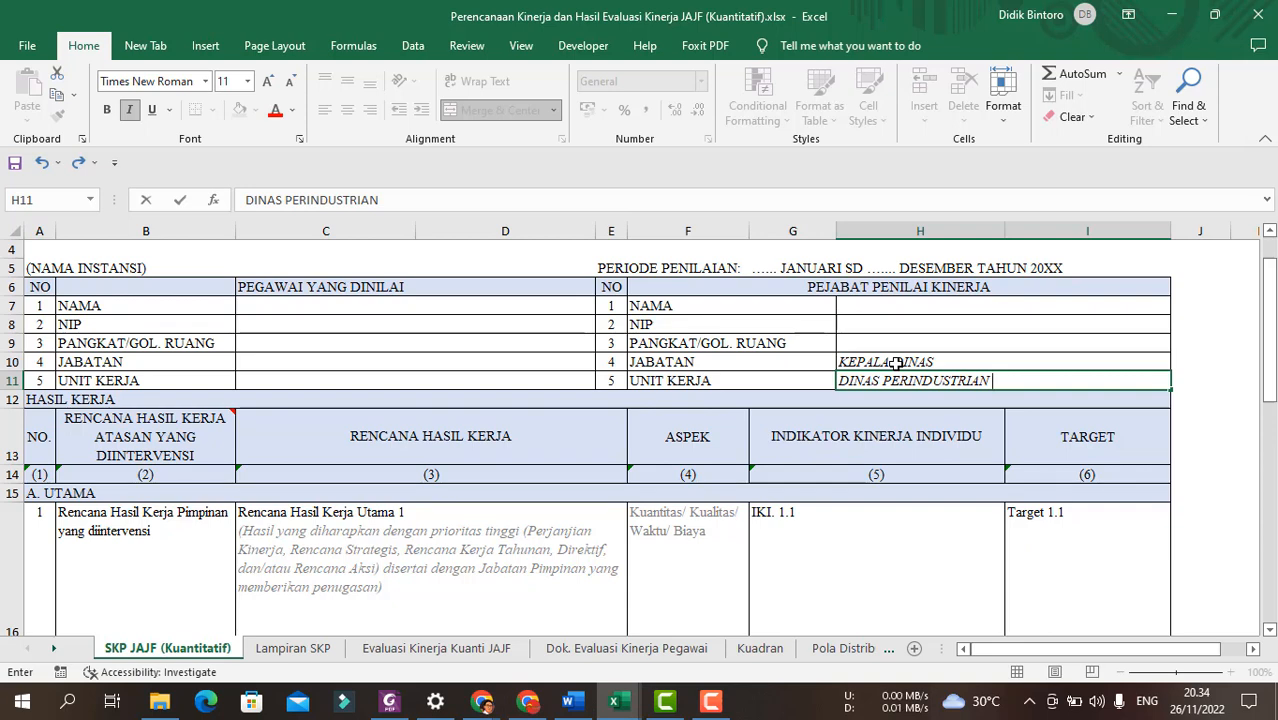
text( TRANSMIGRASI DAN )
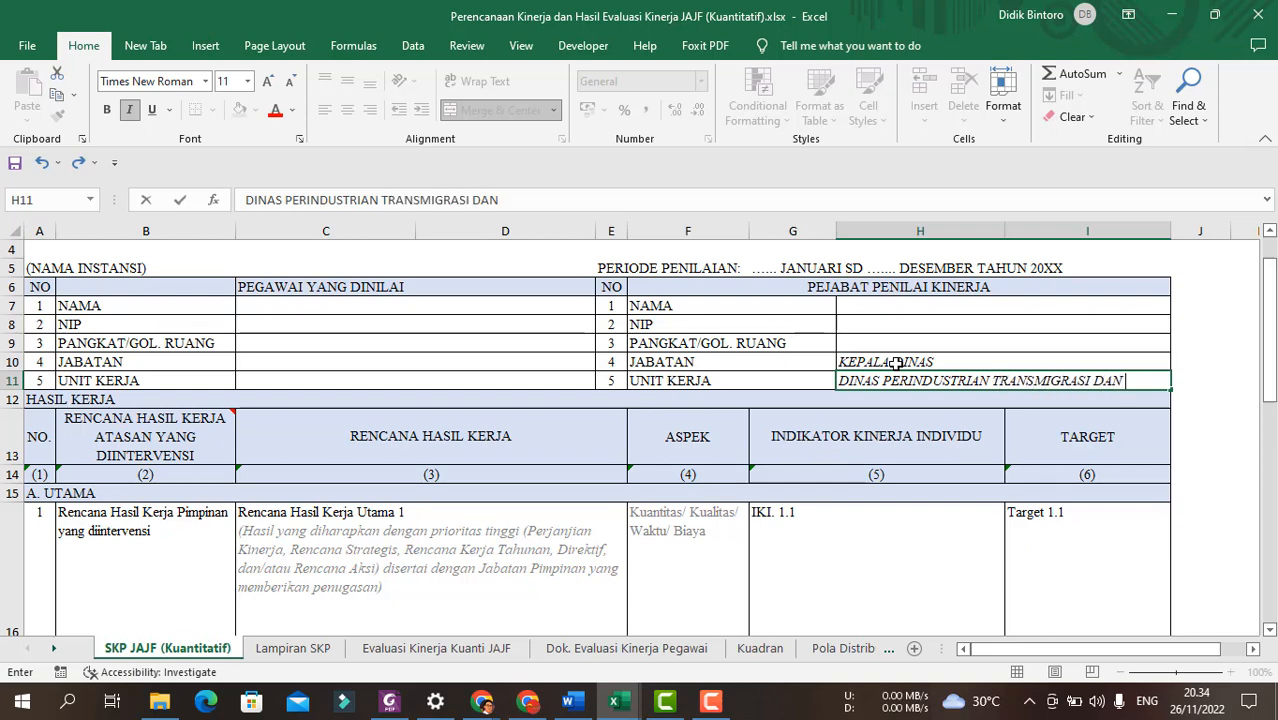
text(TENAGA KERJA)
key(Return)
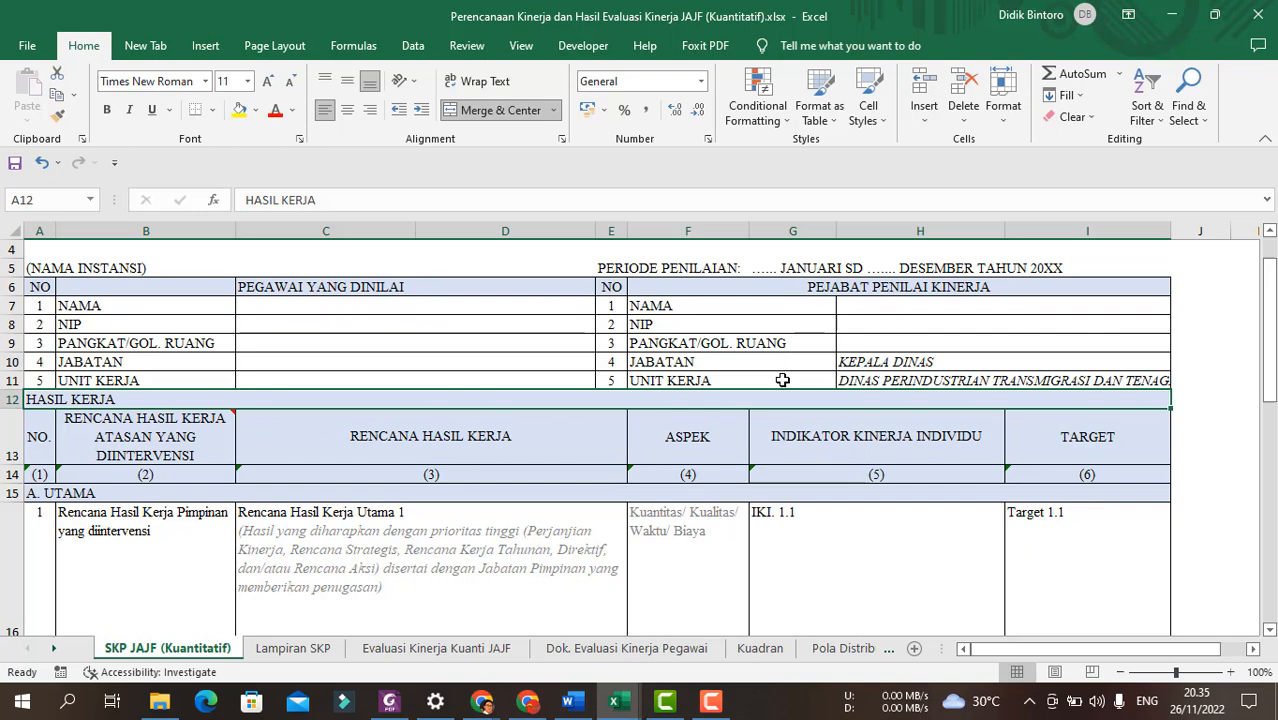
Review the main work results in the Kadinas SKP JPT Kuantitatif workbook, and return to the JAJF form.
key(alt+Tab)
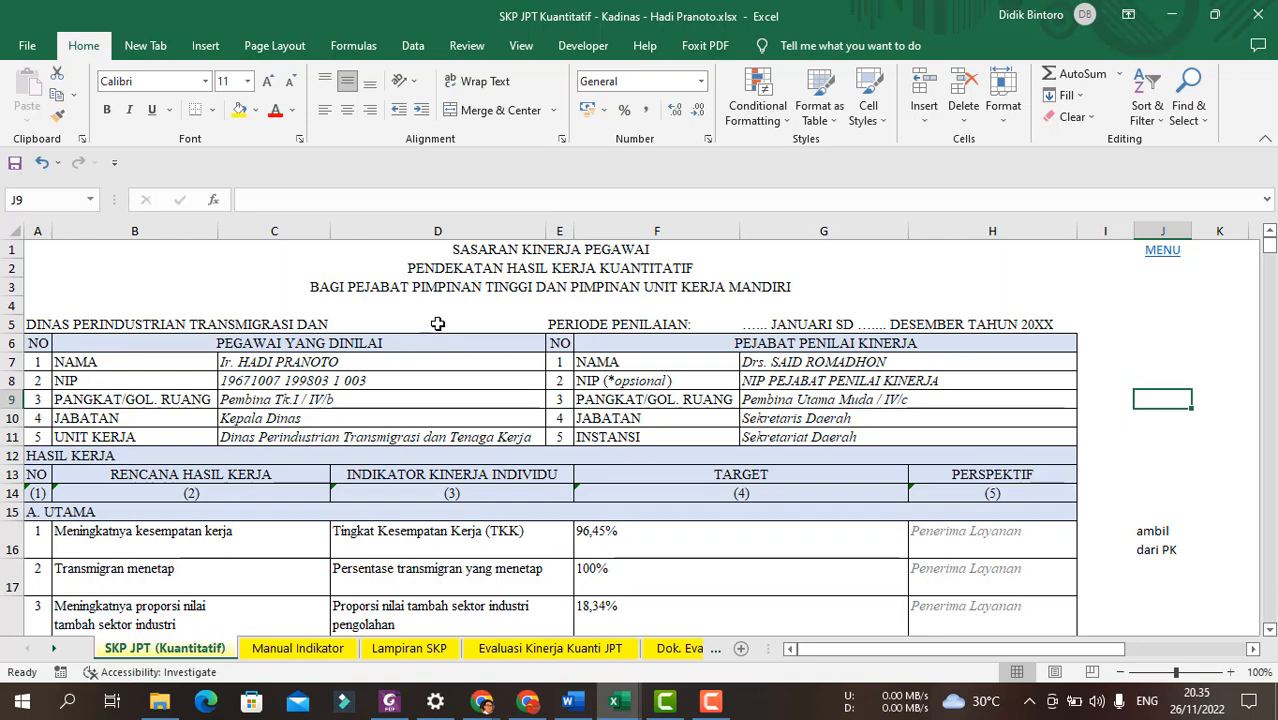
scroll(493, 366, down, 2)
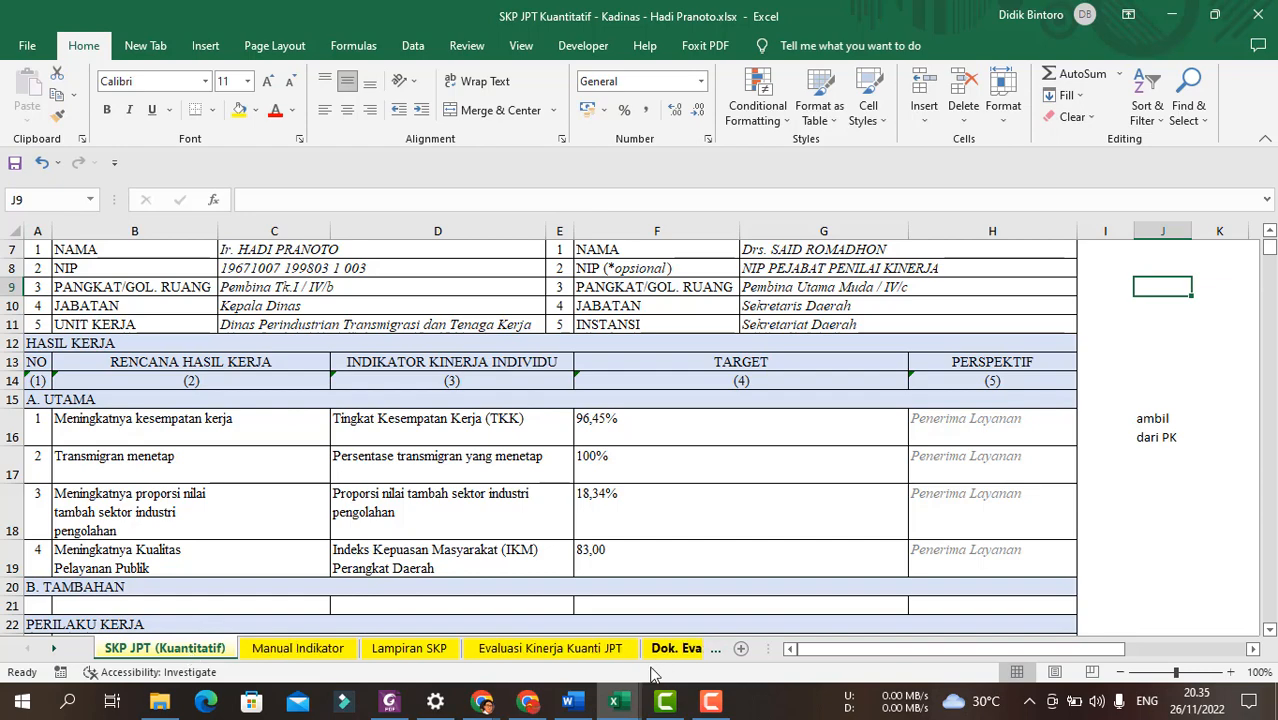
click(915, 615)
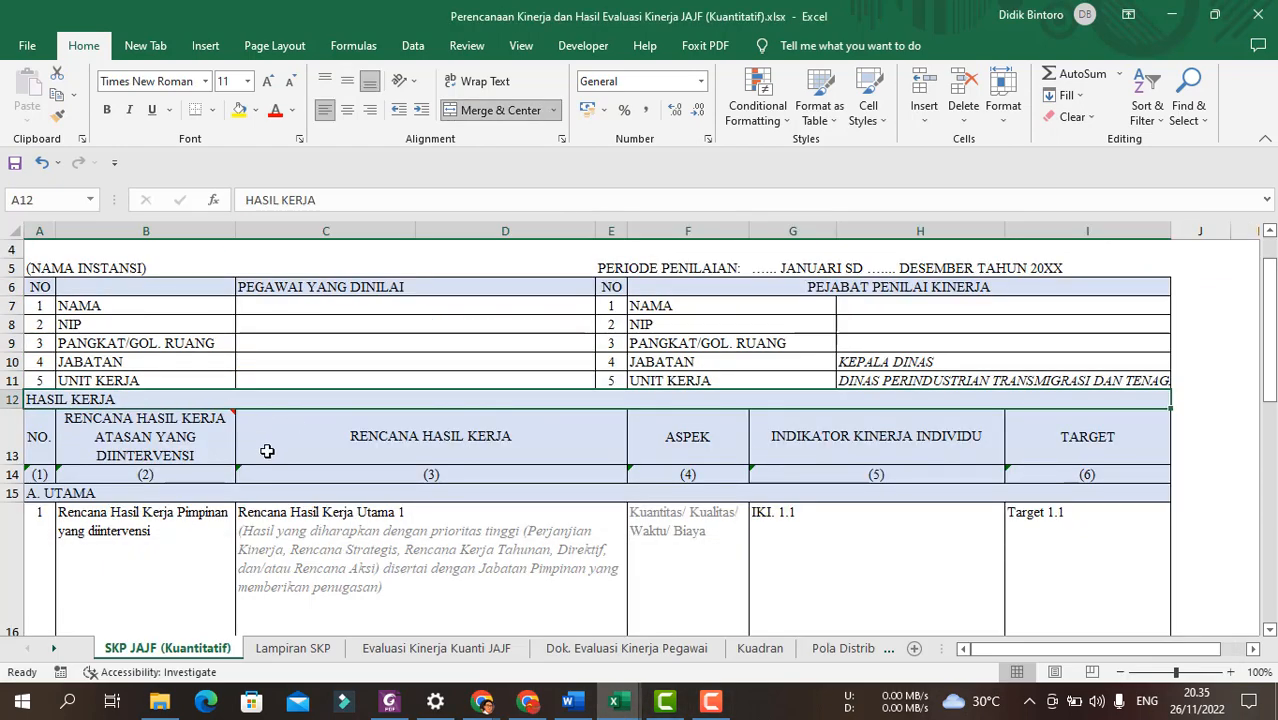
Clear the placeholder plans, aspects, indicators and targets from rows 16 and 17 under A. UTAMA, and select B16.
scroll(267, 451, down, 1)
scroll(420, 482, down, 2)
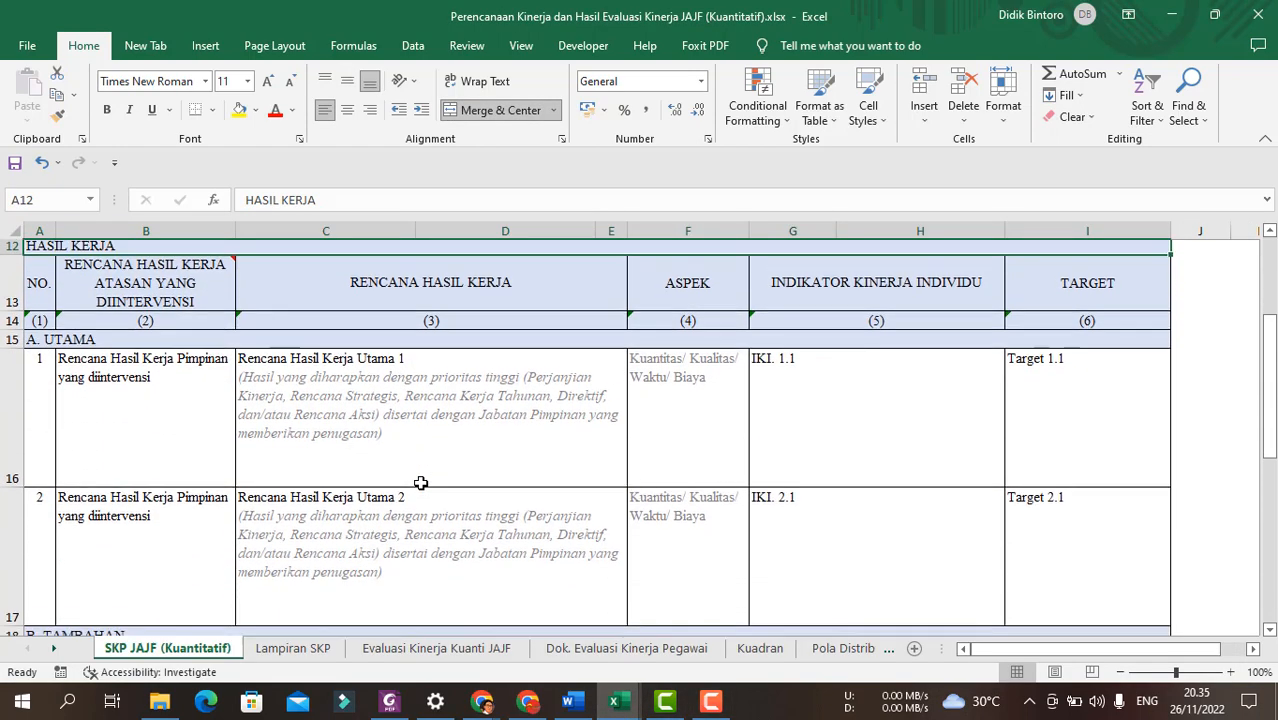
scroll(420, 483, down, 1)
drag(139, 395, 1027, 559)
key(Delete)
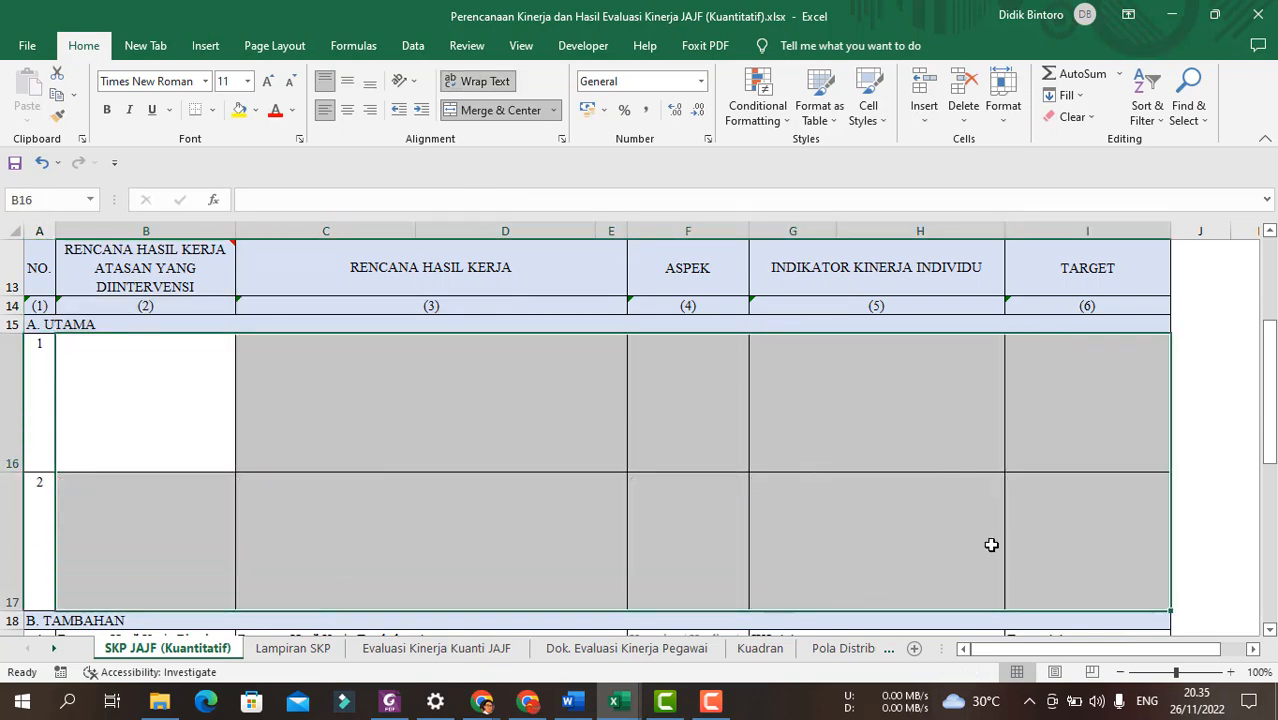
click(240, 411)
click(171, 399)
scroll(171, 420, up, 1)
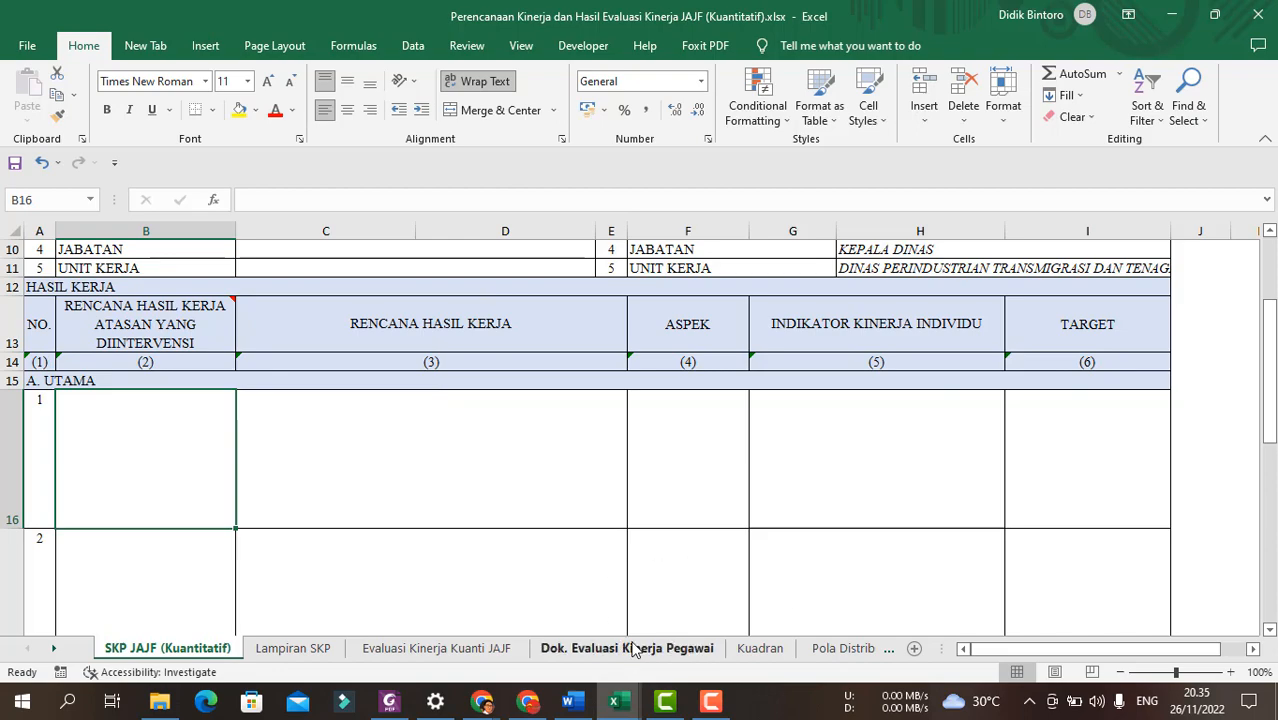
Try to copy both work plans in B16 and B17 of the Kadinas SKP workbook together into the JAJF form's row 16.
mouse_move(622, 702)
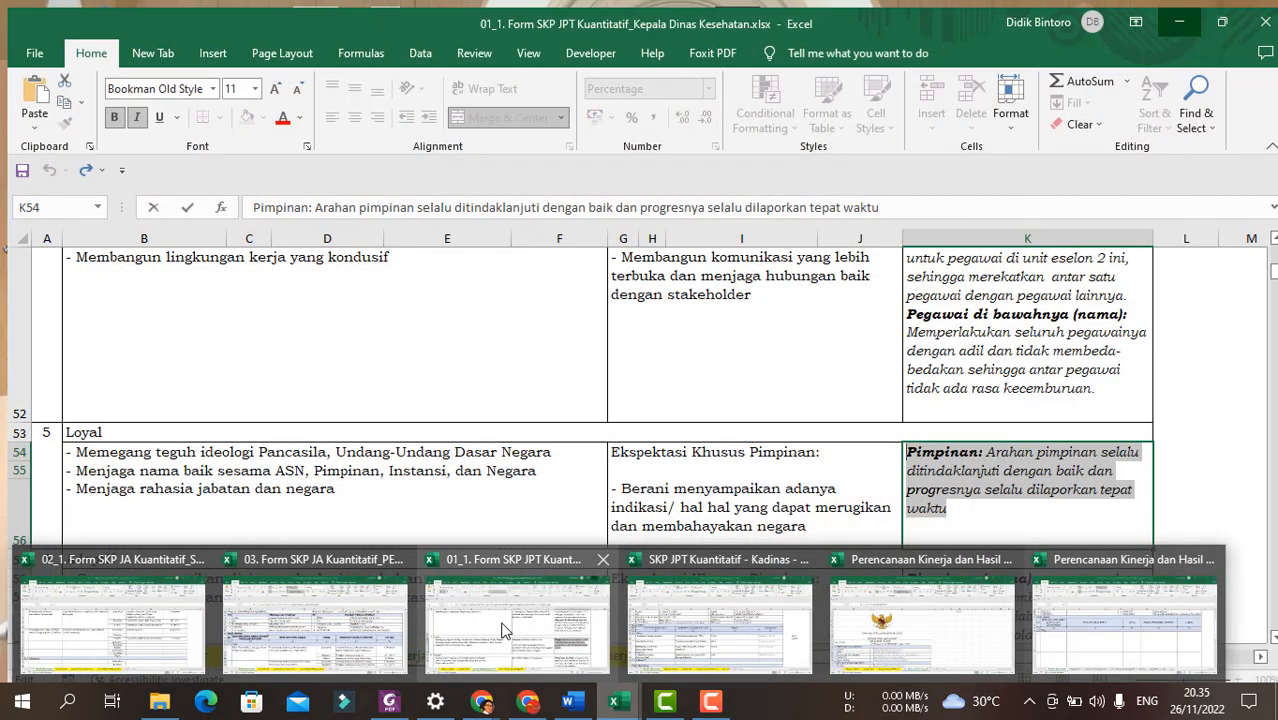
mouse_move(743, 636)
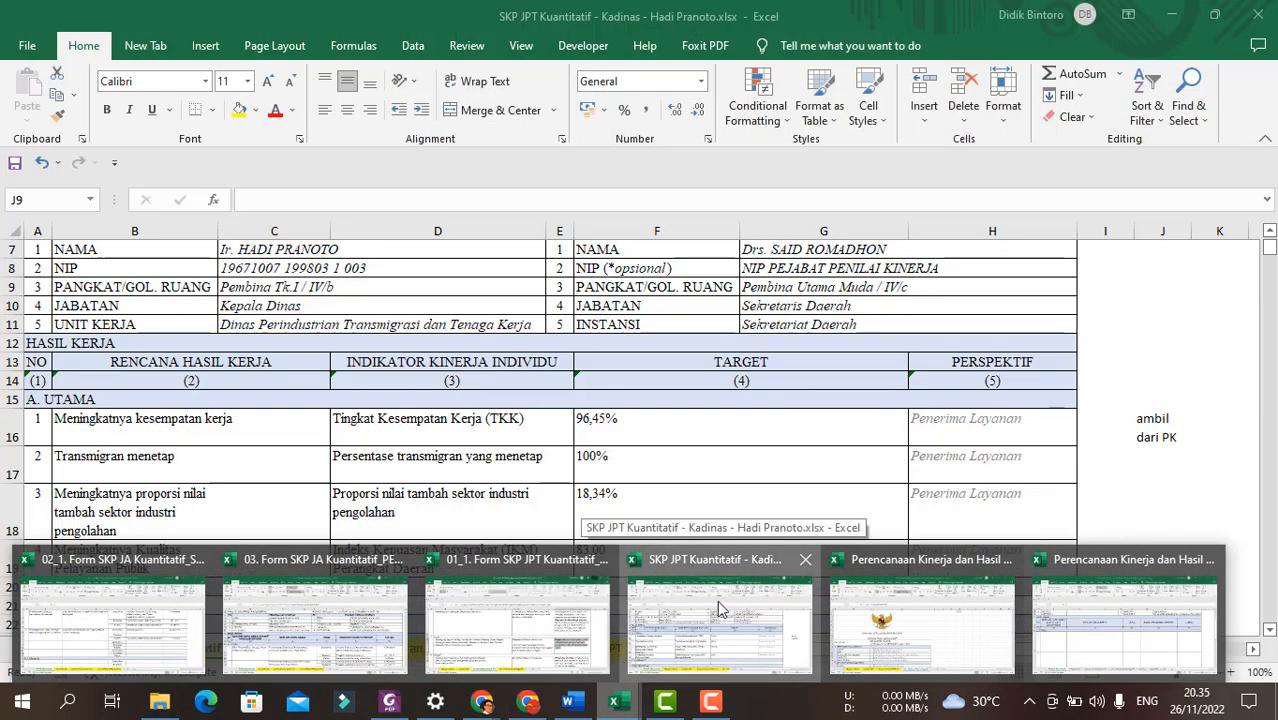
click(243, 433)
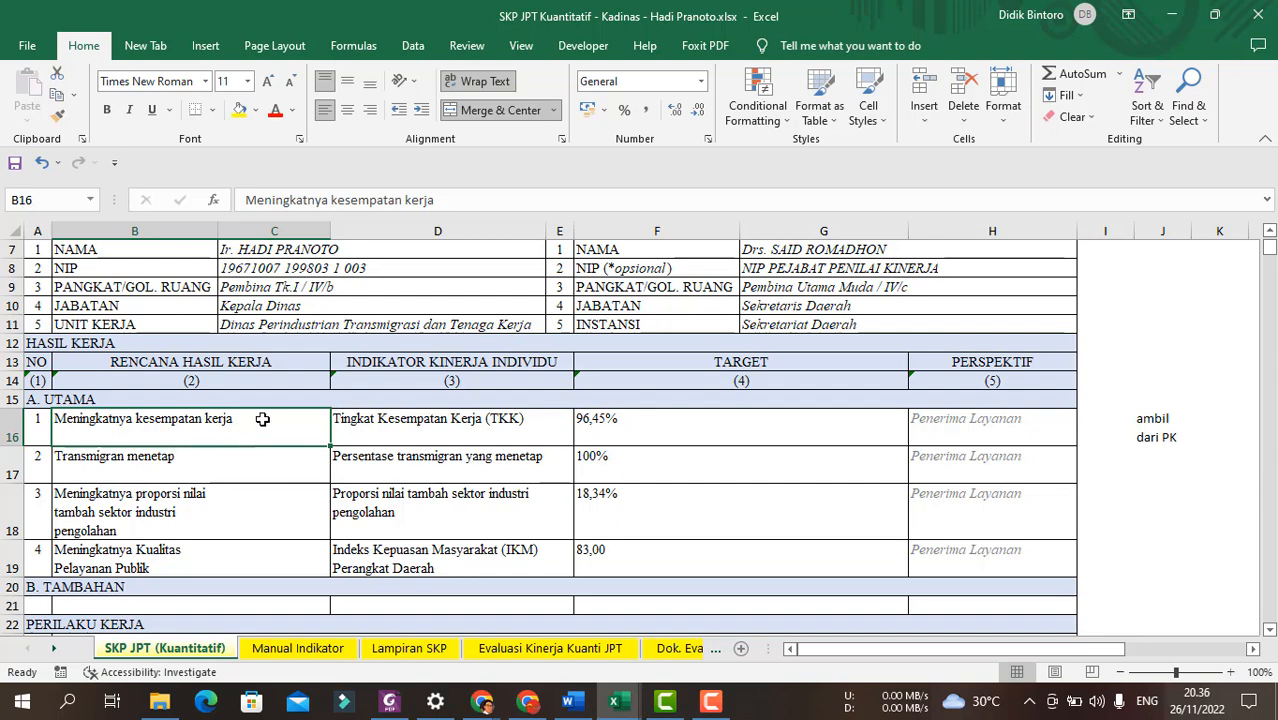
drag(230, 418, 230, 470)
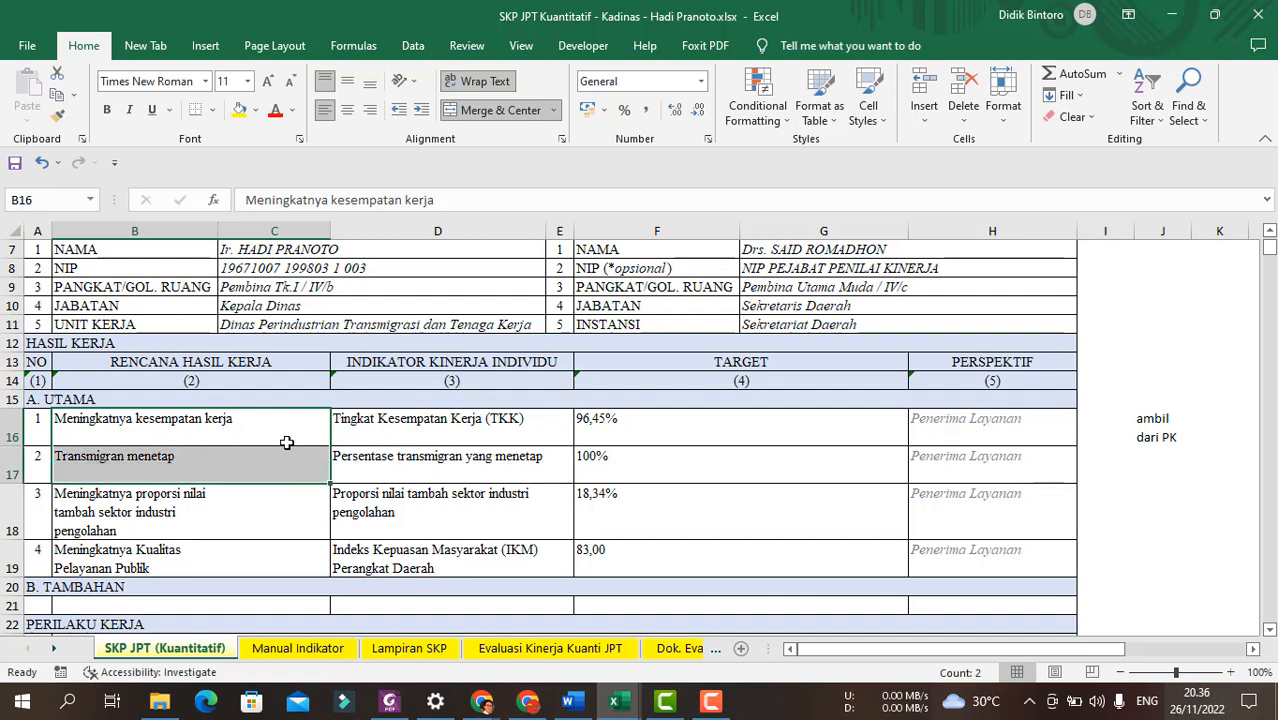
key(ctrl+c)
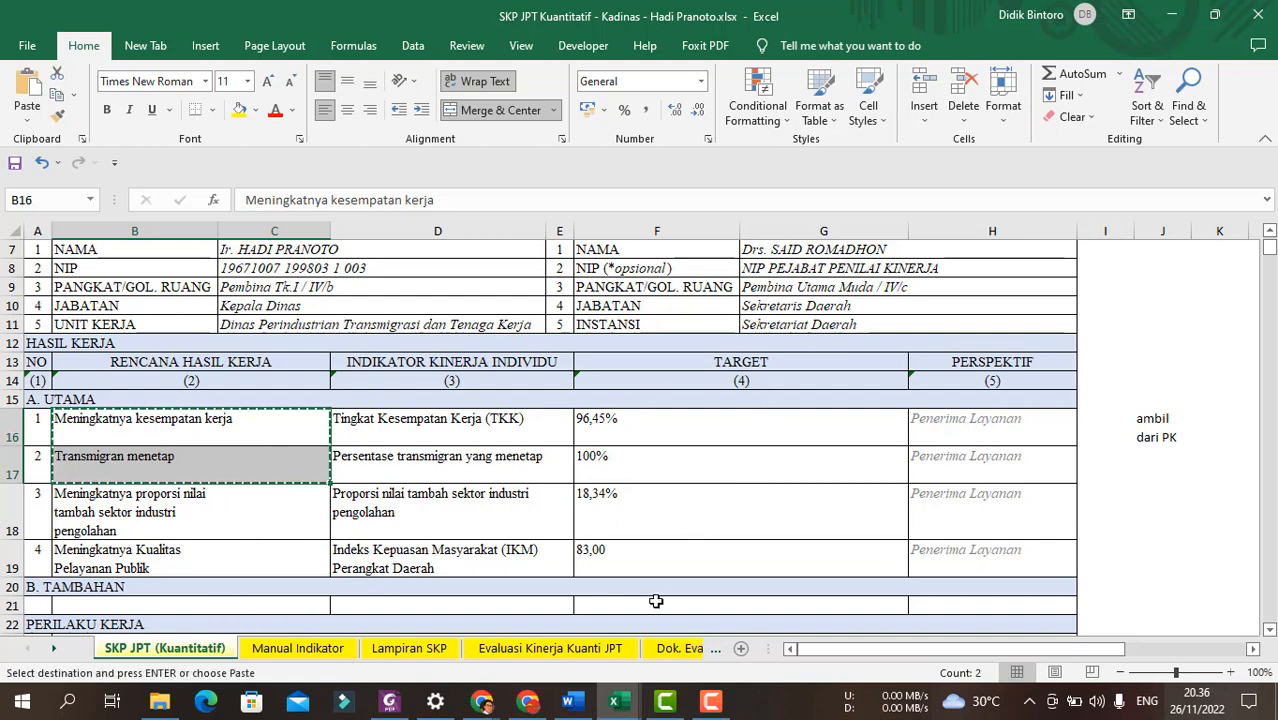
click(614, 700)
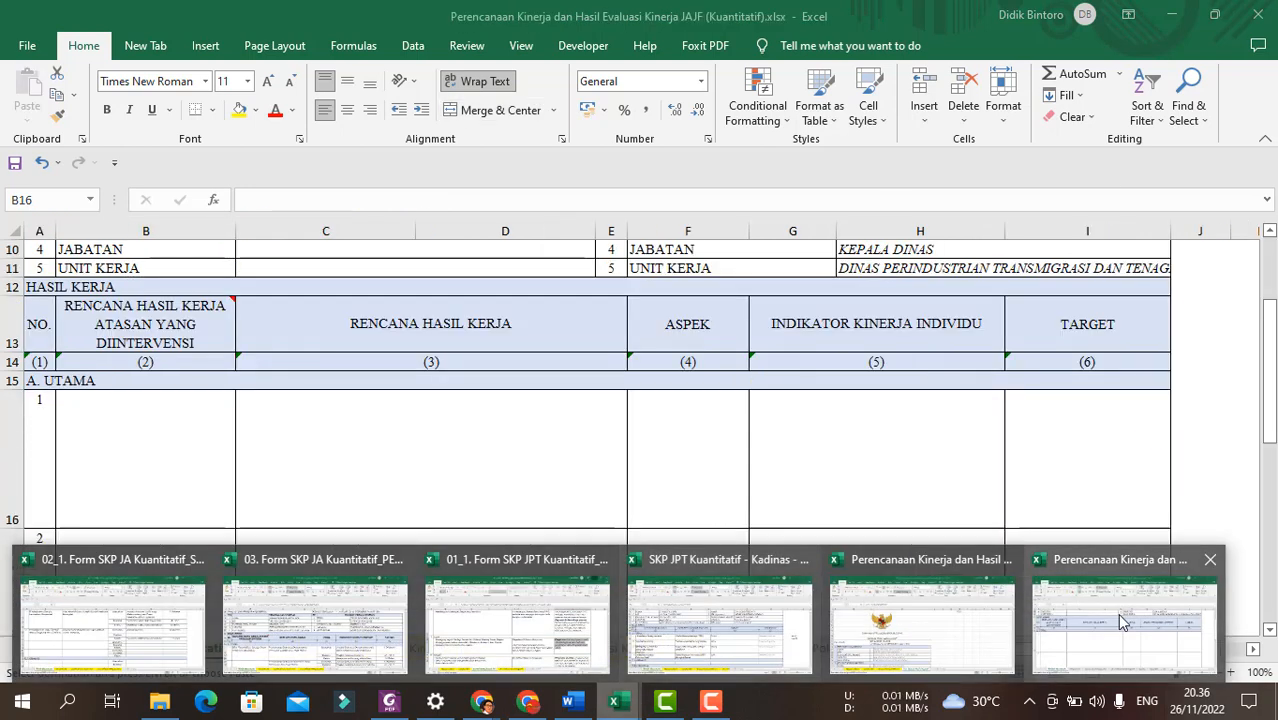
click(1117, 613)
drag(167, 445, 480, 476)
key(ctrl+v)
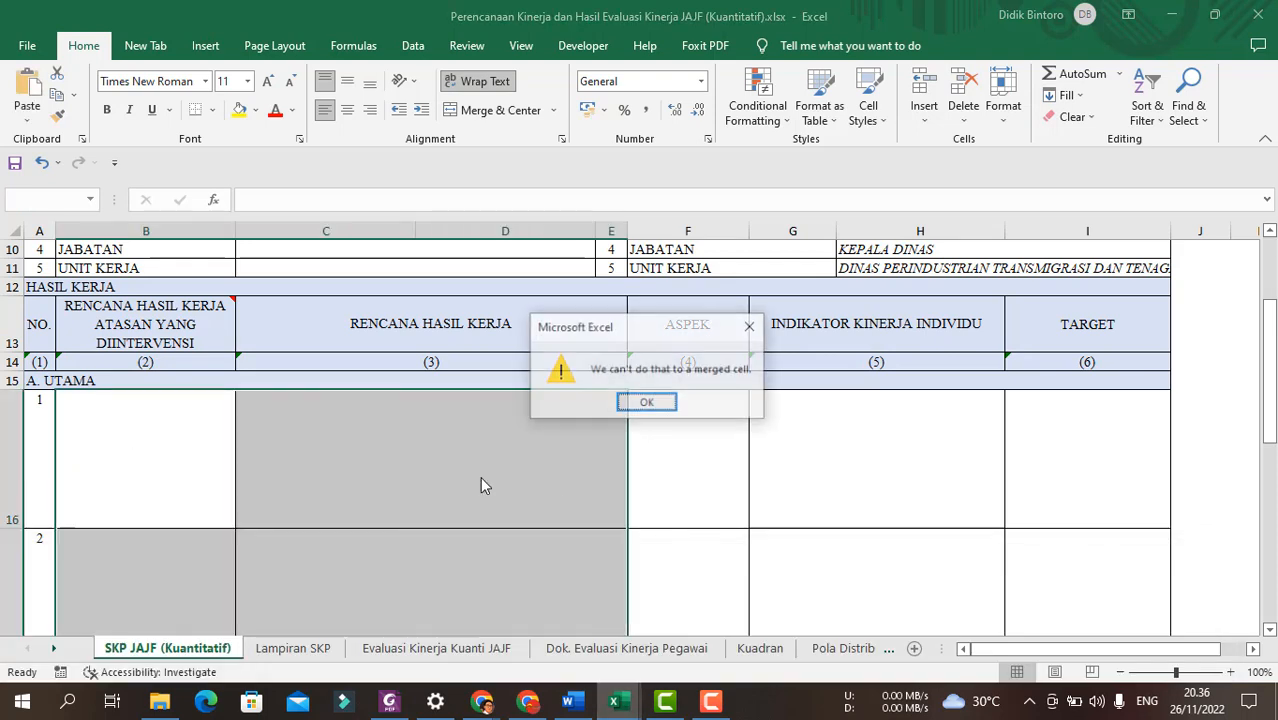
click(640, 401)
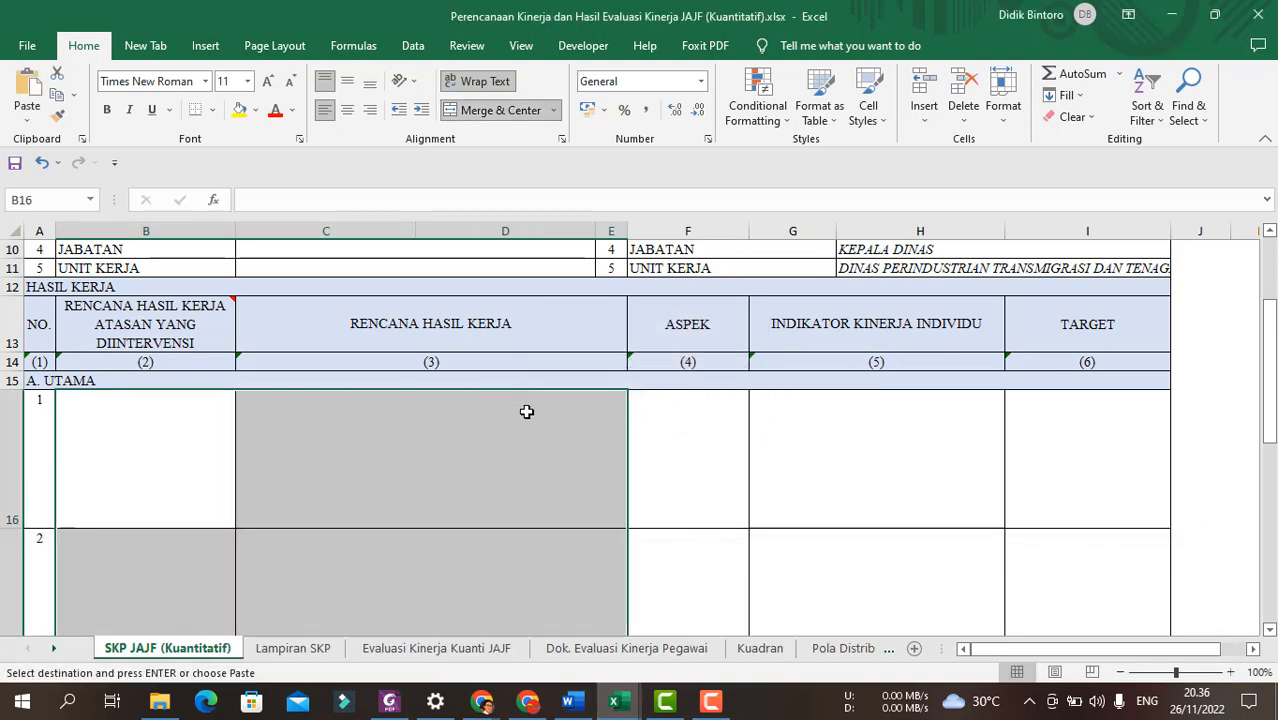
Copy the text "Meningkatnya kesempatan kerja" from B16 of the Kadinas SKP workbook into B16 of the JAJF form.
key(alt)
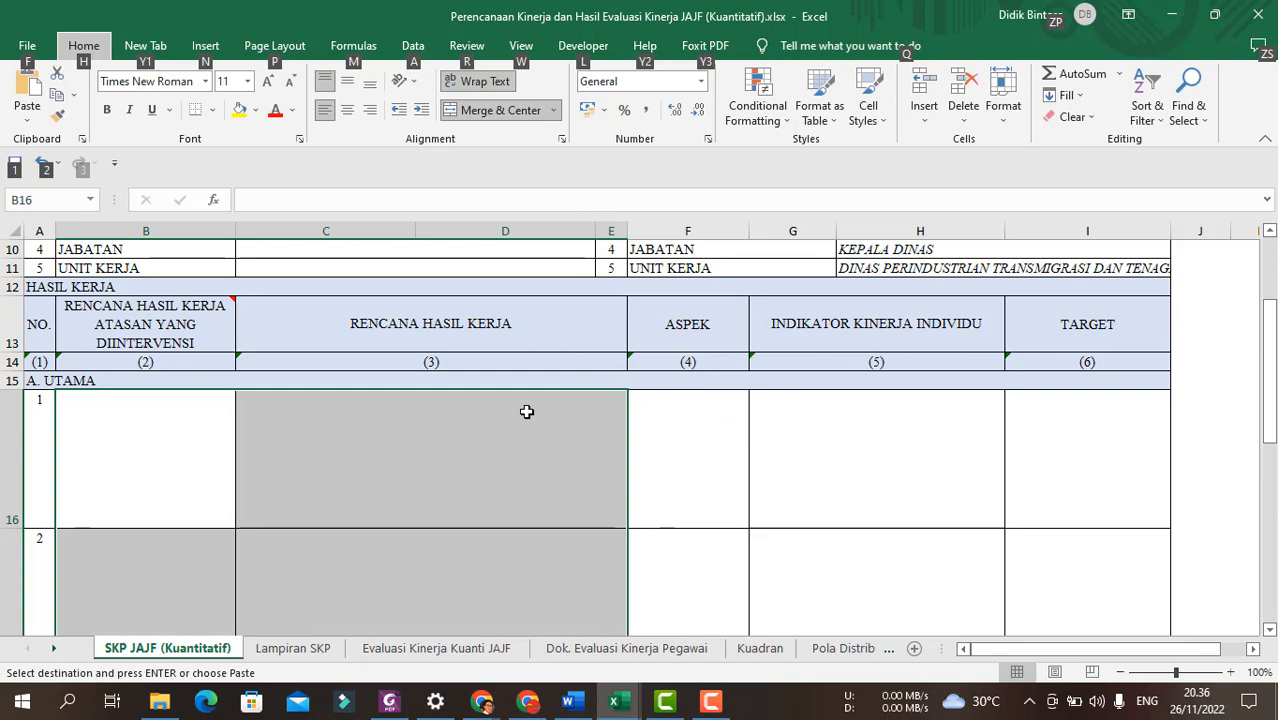
key(alt+Tab)
double_click(283, 428)
drag(287, 427, 18, 392)
key(ctrl+c)
key(alt+Tab)
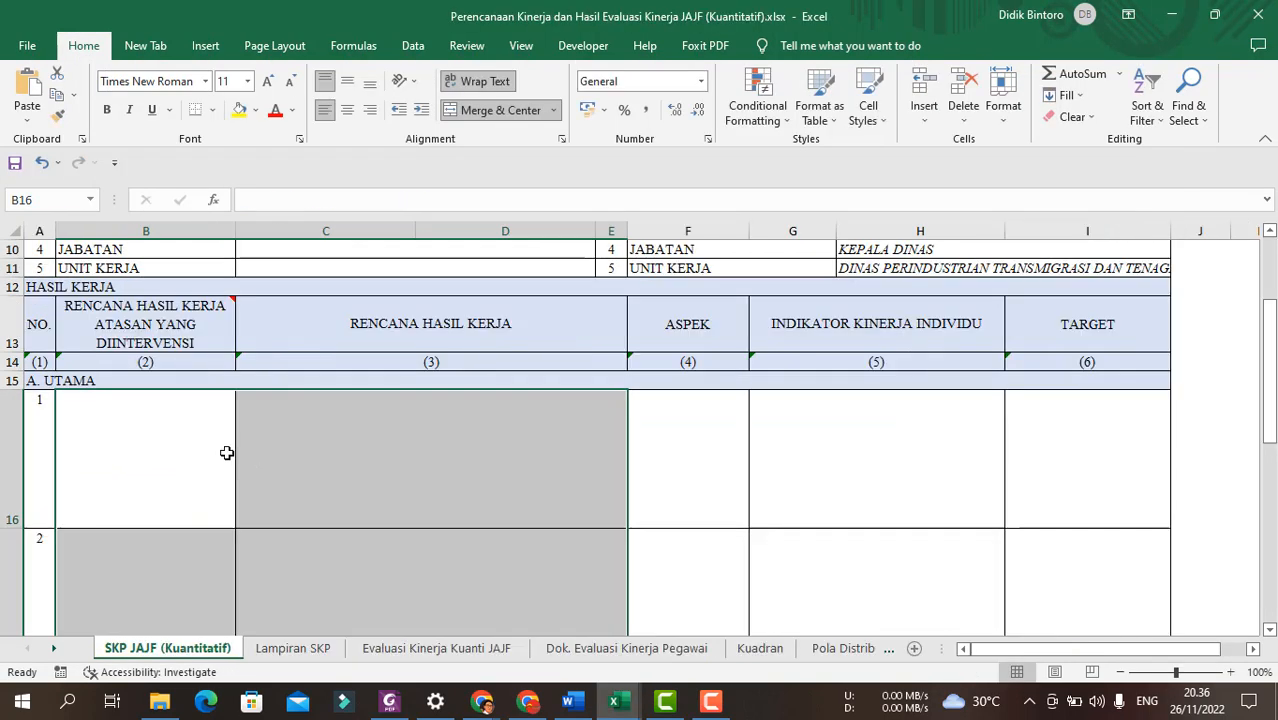
click(159, 440)
key(ctrl+v)
Copy the text "Transmigran menetap" from B17 of the Kadinas SKP workbook into B17 of the JAJF form.
click(176, 567)
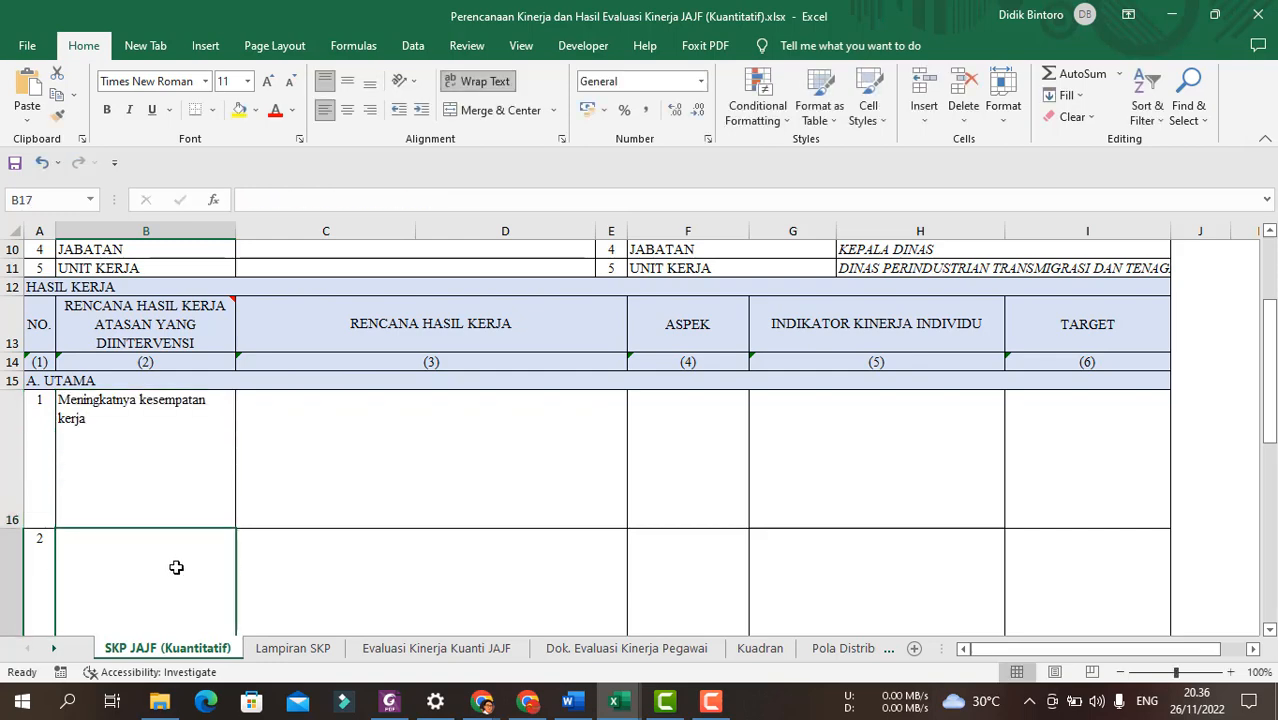
key(alt+Tab)
double_click(200, 462)
drag(238, 458, 8, 424)
double_click(140, 453)
drag(176, 456, 8, 460)
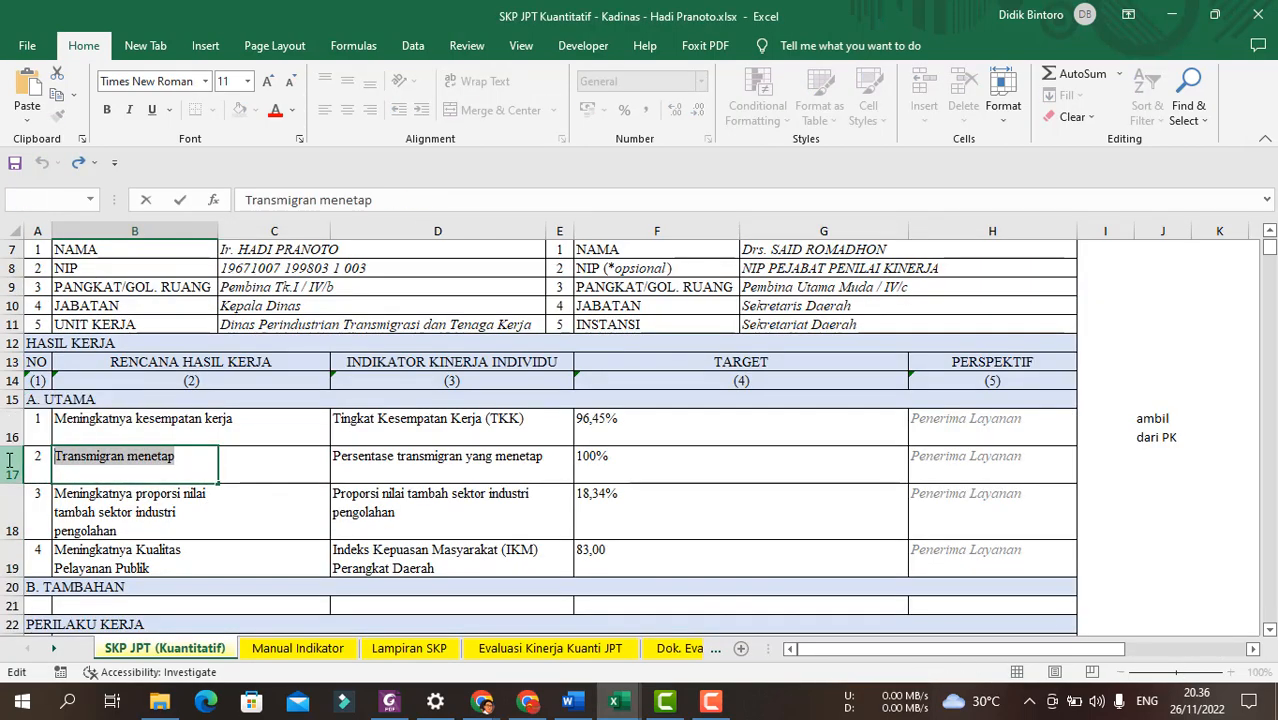
key(ctrl+c)
key(alt+Tab)
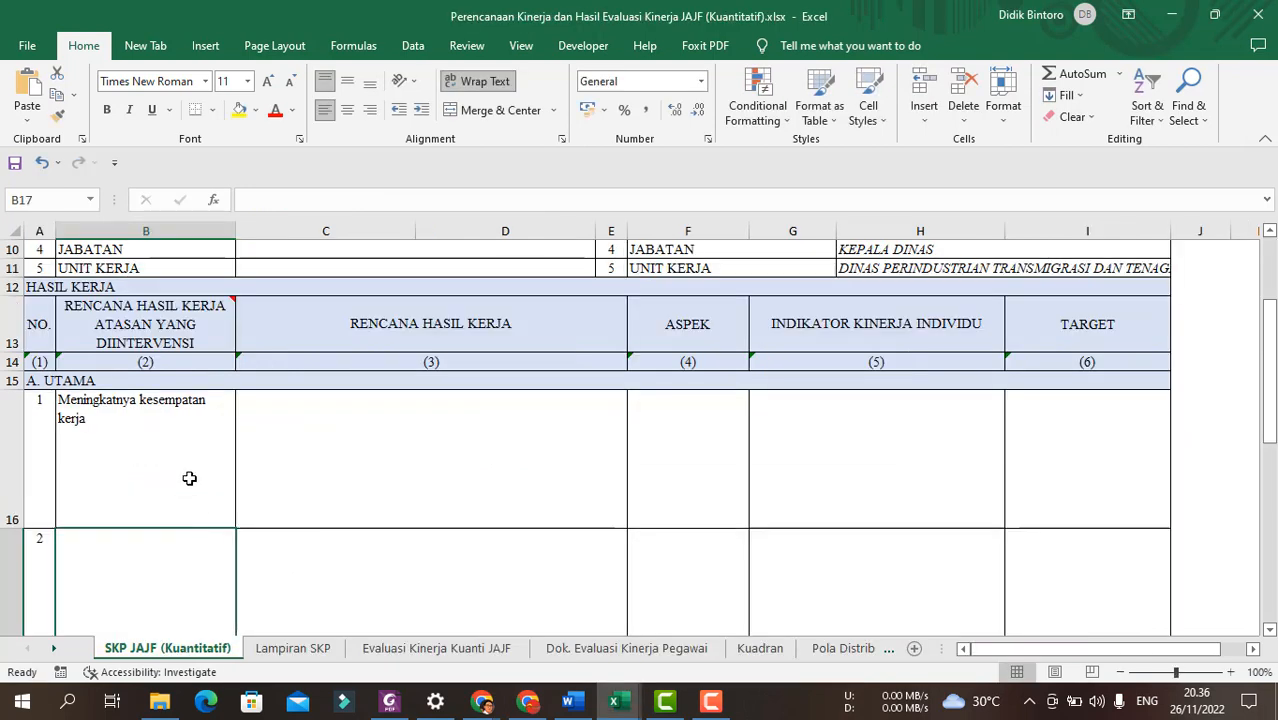
double_click(144, 567)
key(ctrl+v)
key(Tab)
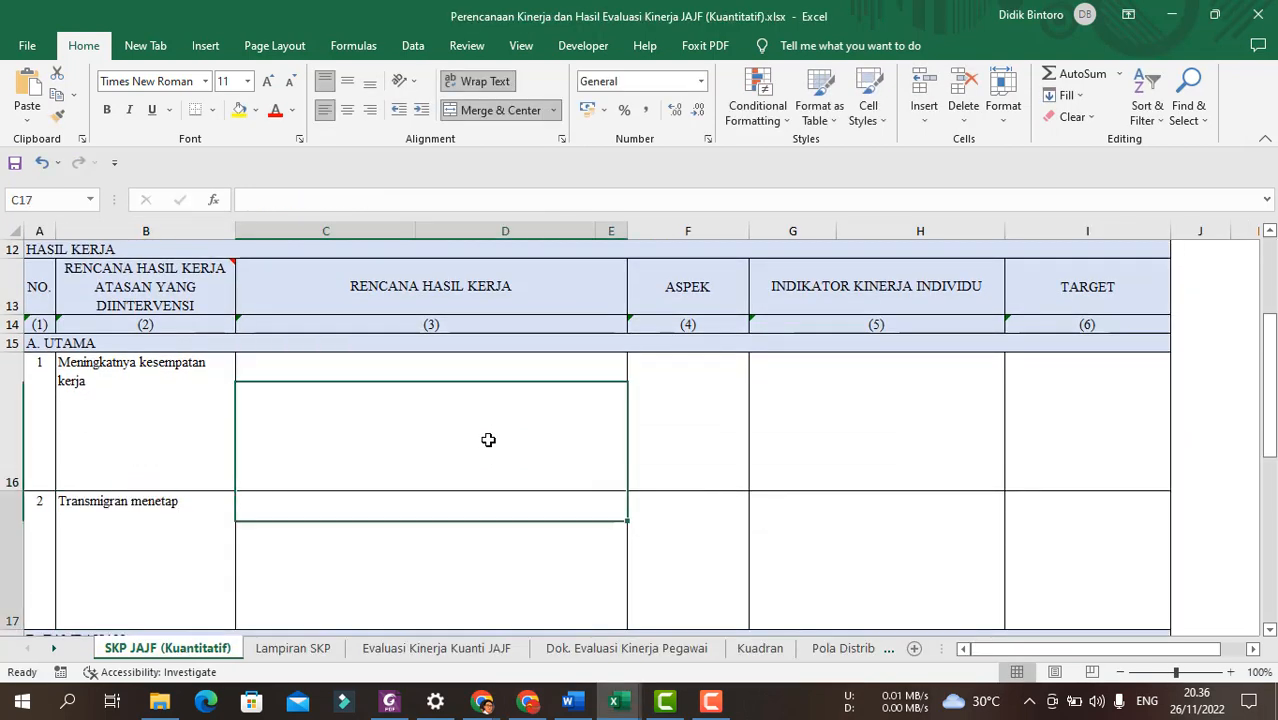
Insert two blank rows between the "Meningkatnya kesempatan kerja" and "Transmigran menetap" rows.
click(12, 405)
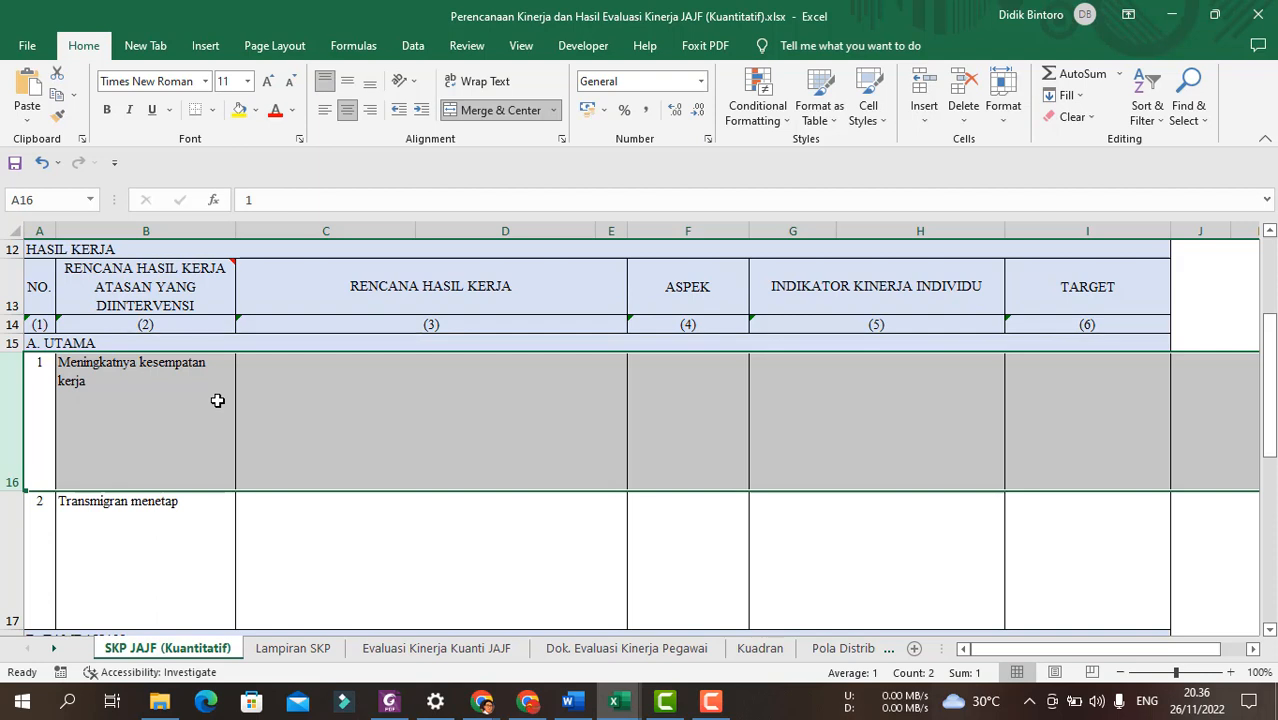
click(6, 507)
right_click(6, 507)
click(101, 369)
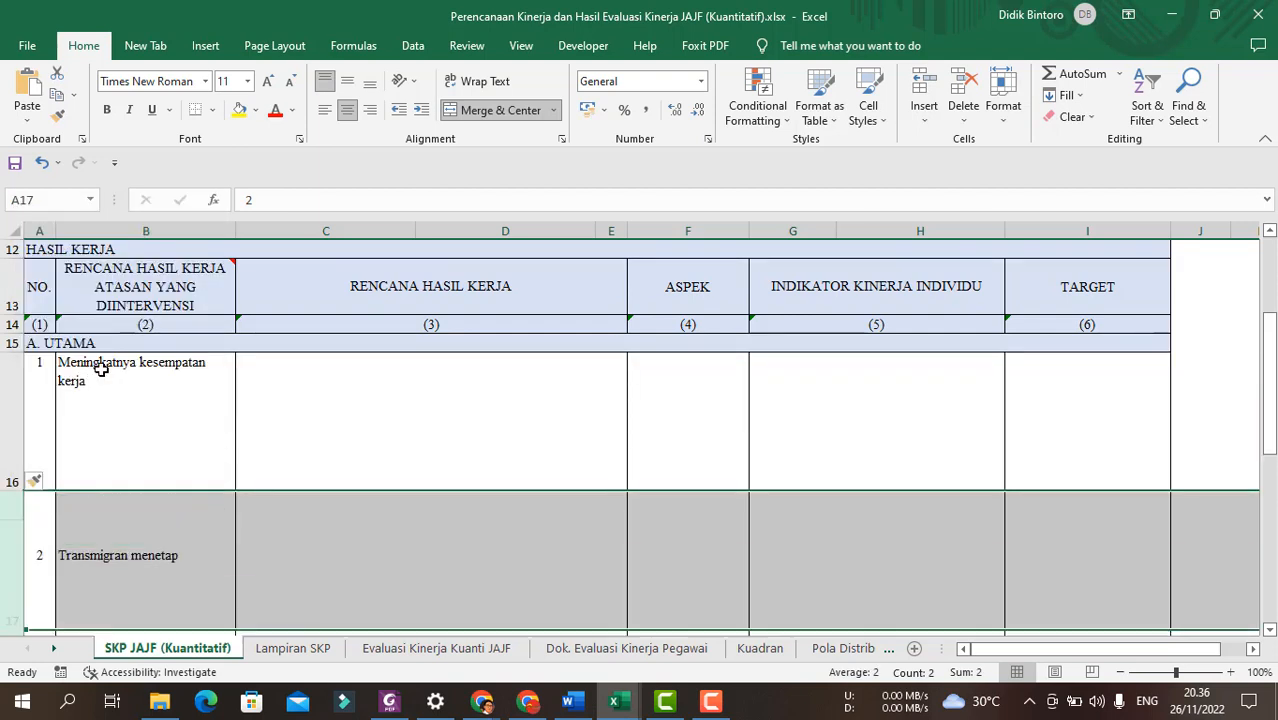
right_click(3, 521)
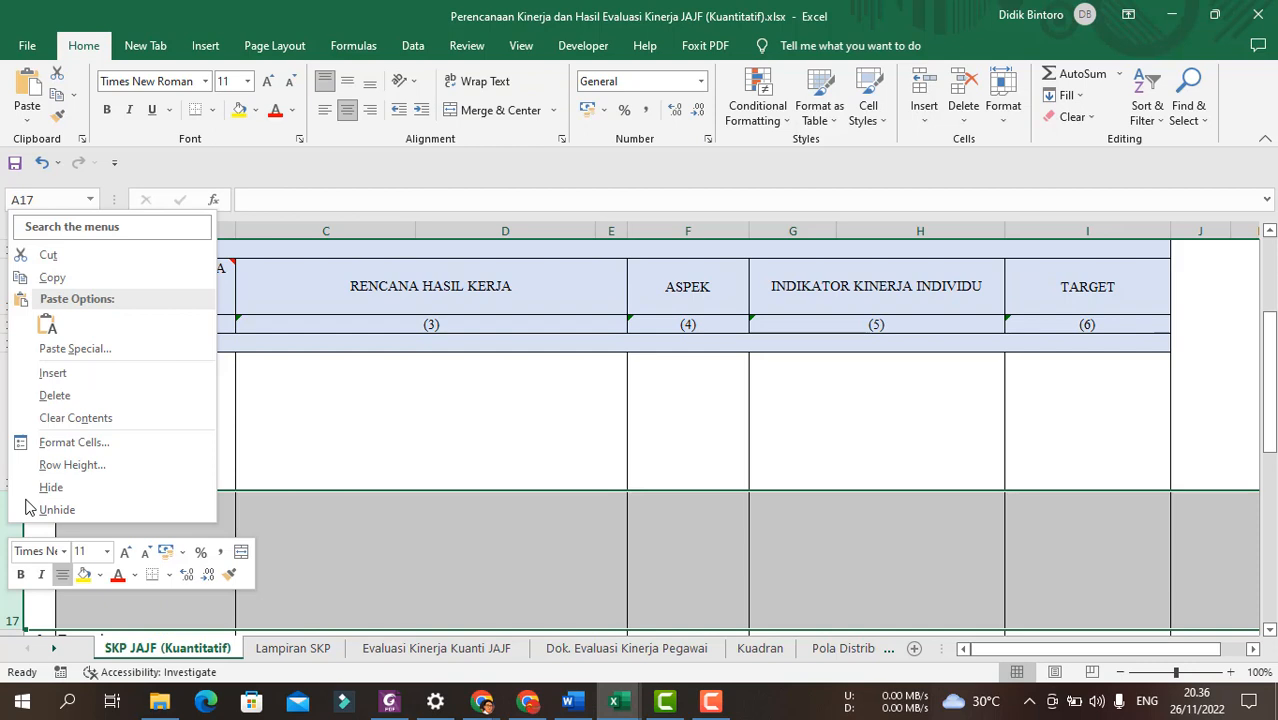
click(72, 372)
click(438, 441)
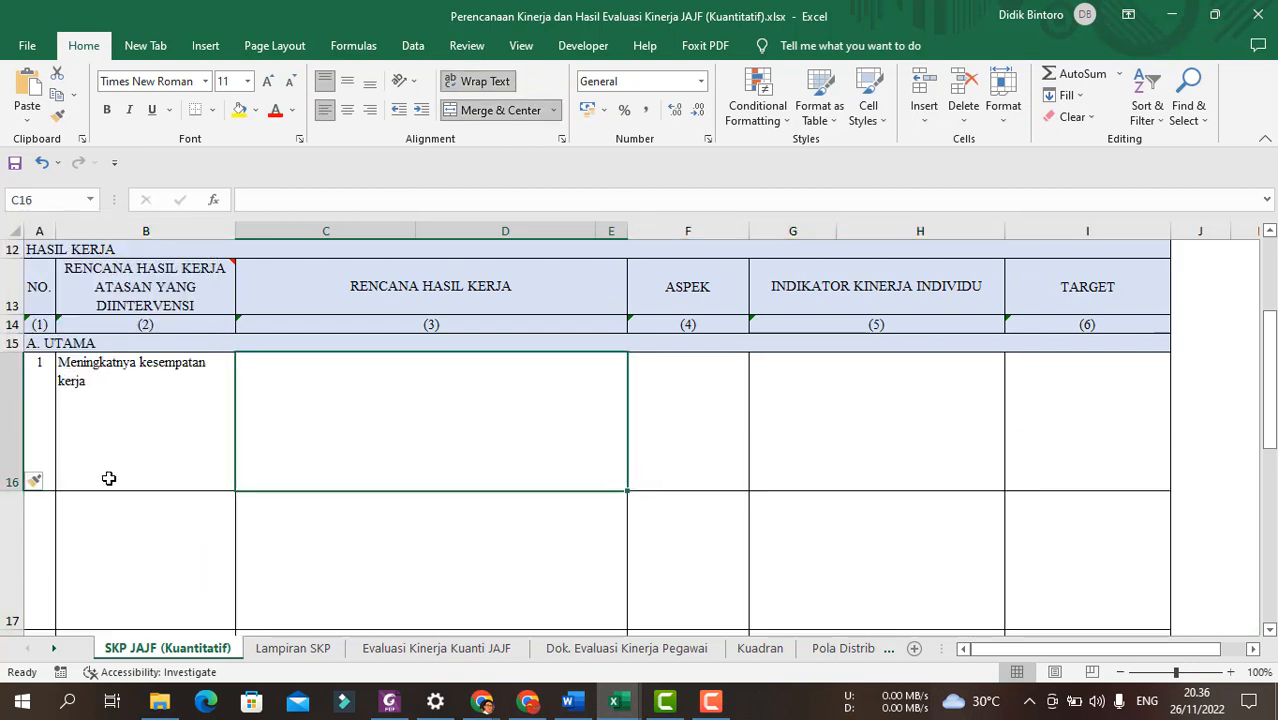
Autofit the heights of rows 16, 17 and 18 to their contents.
double_click(12, 490)
double_click(21, 527)
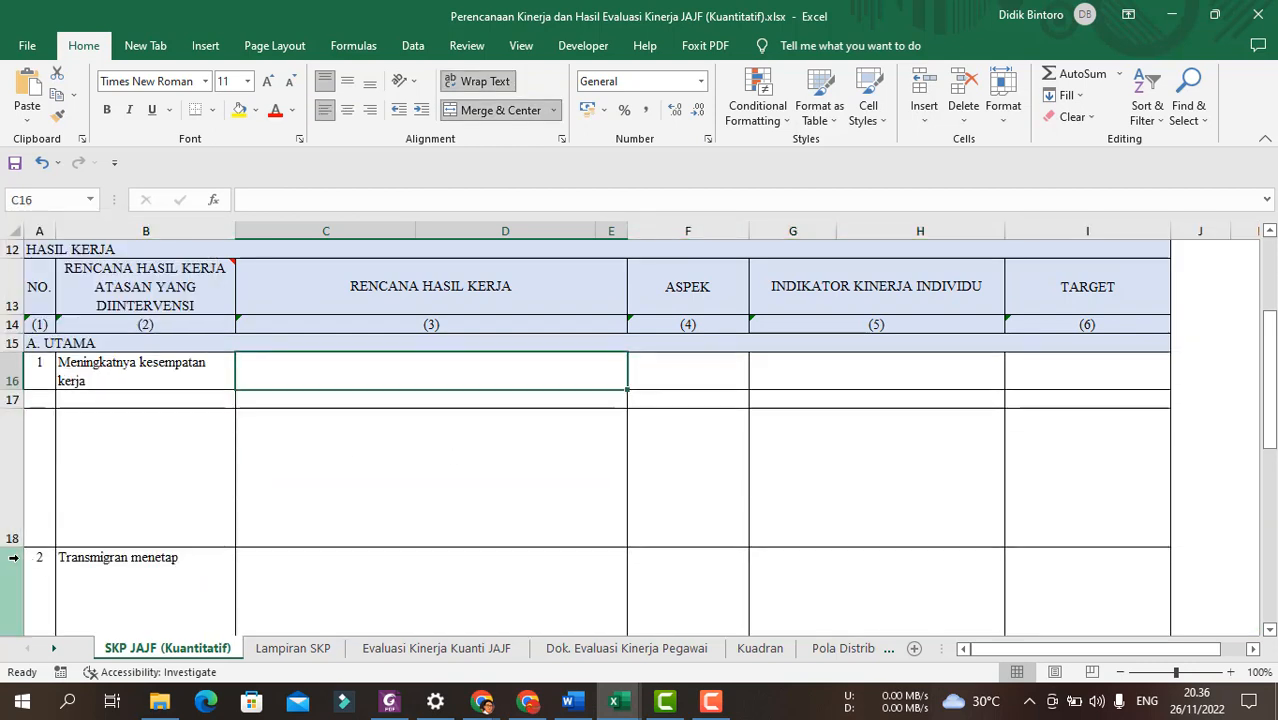
double_click(20, 548)
Fill the ASPEK column for the first work plan with Kuantitas in F16, Kualitas in F17 and Waktu in F18.
click(675, 378)
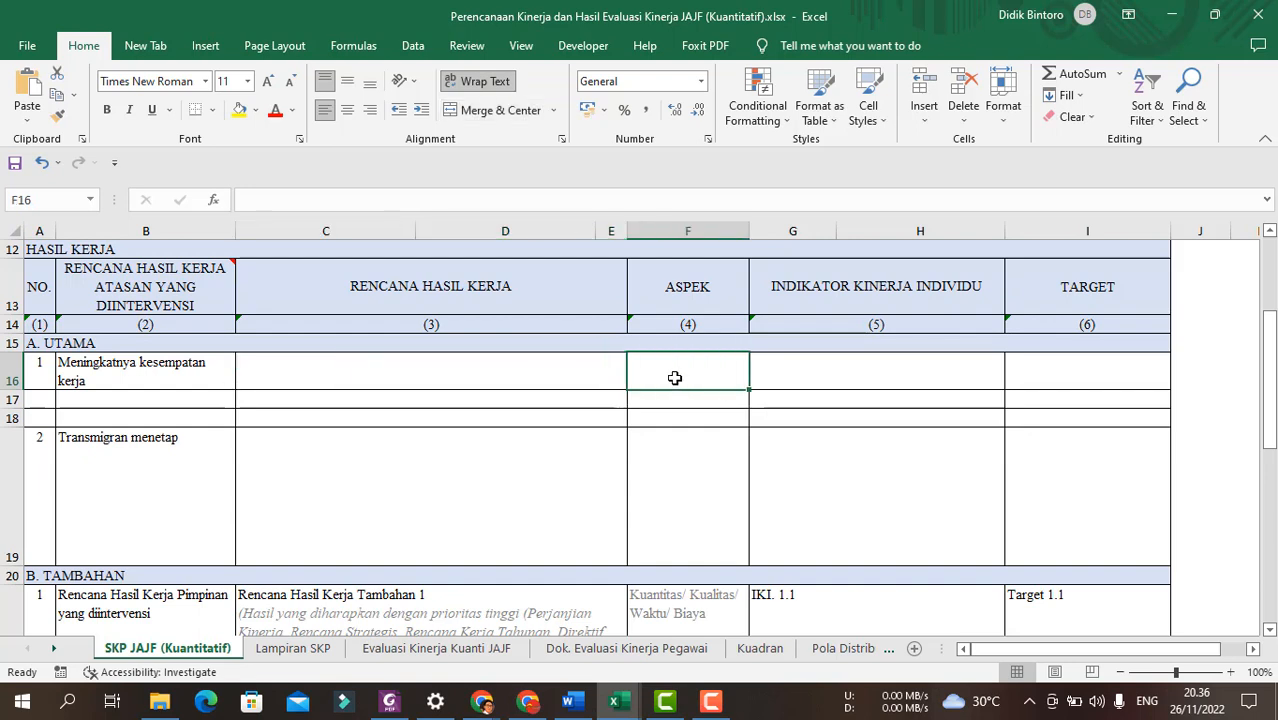
text(kUANTITAS)
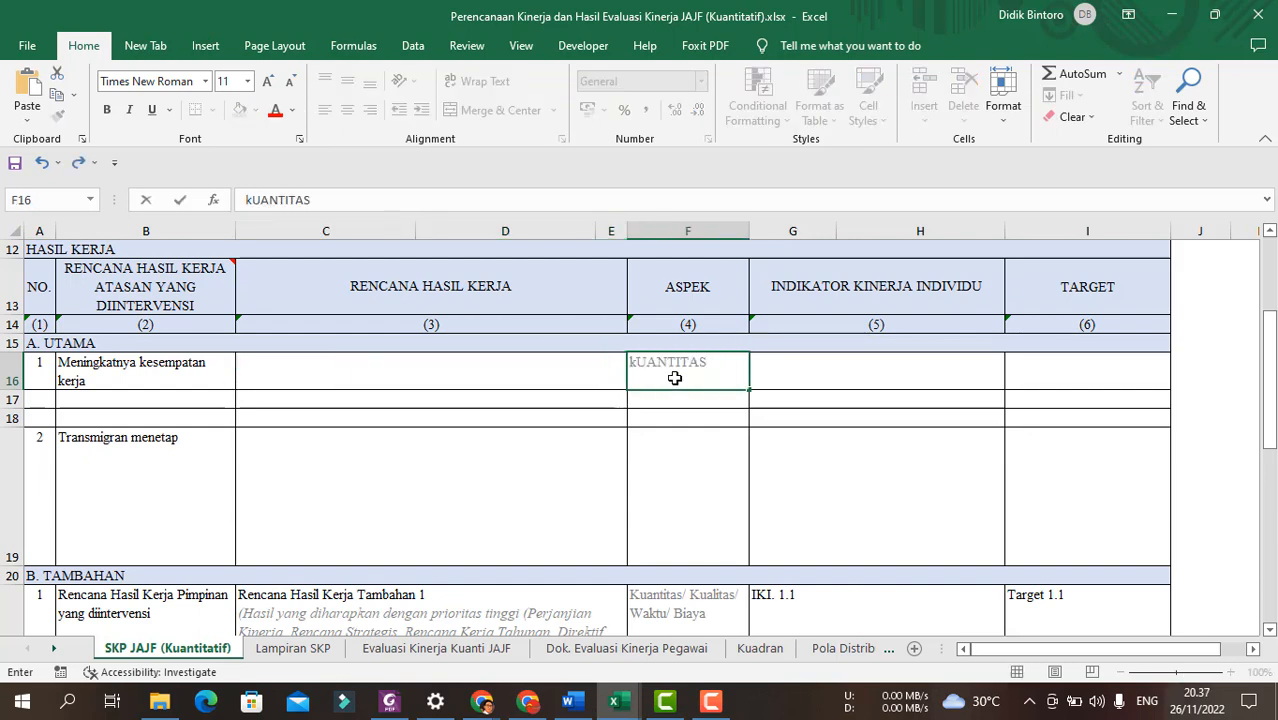
key(Return)
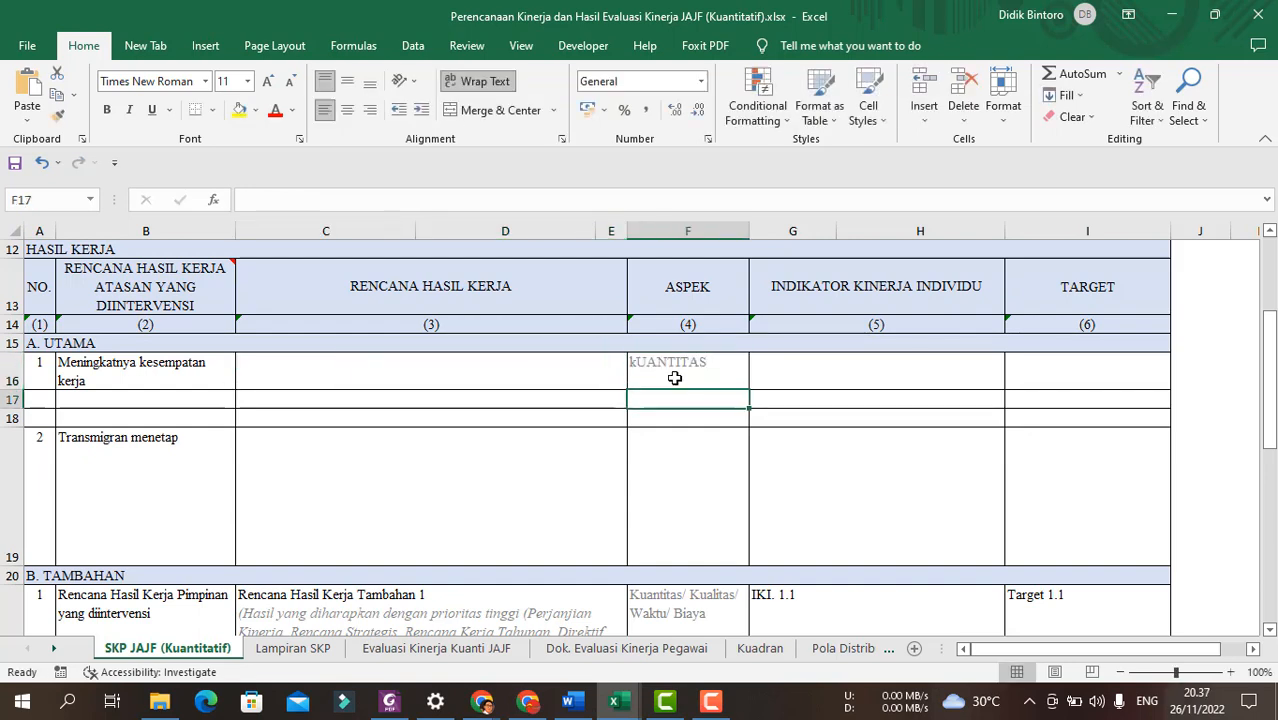
text(Kualitas)
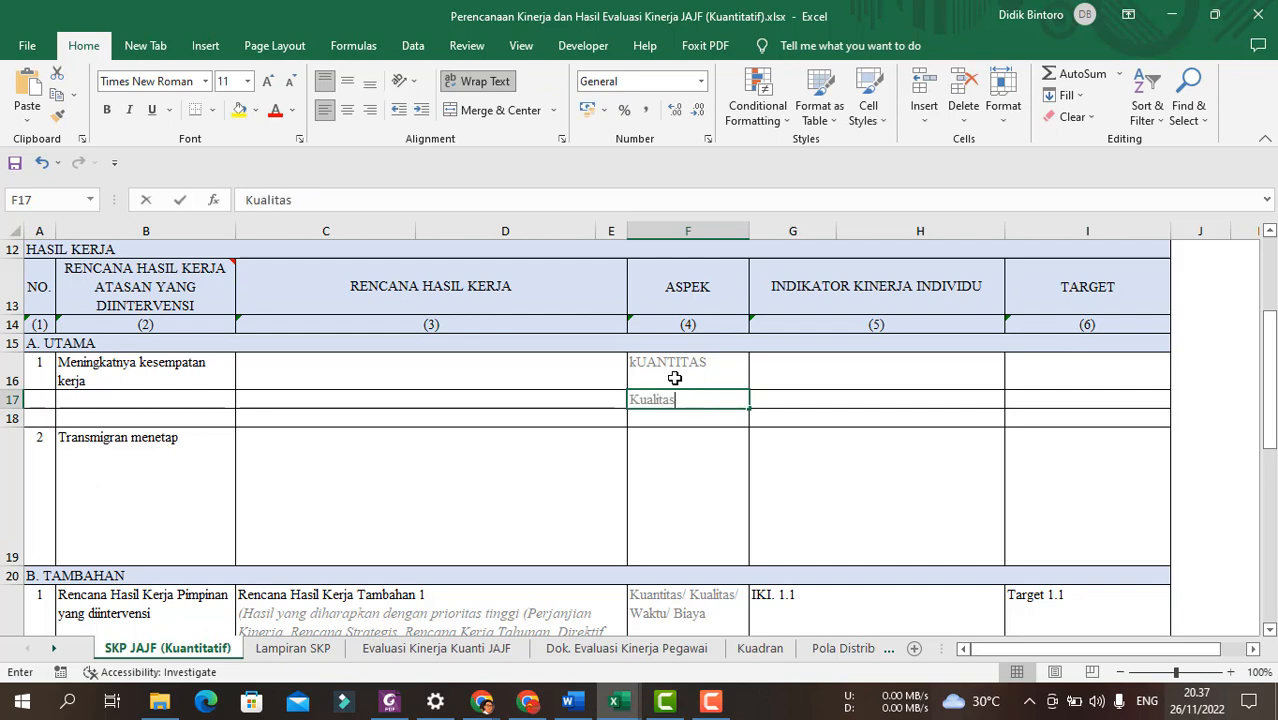
key(Return)
text(Waktu)
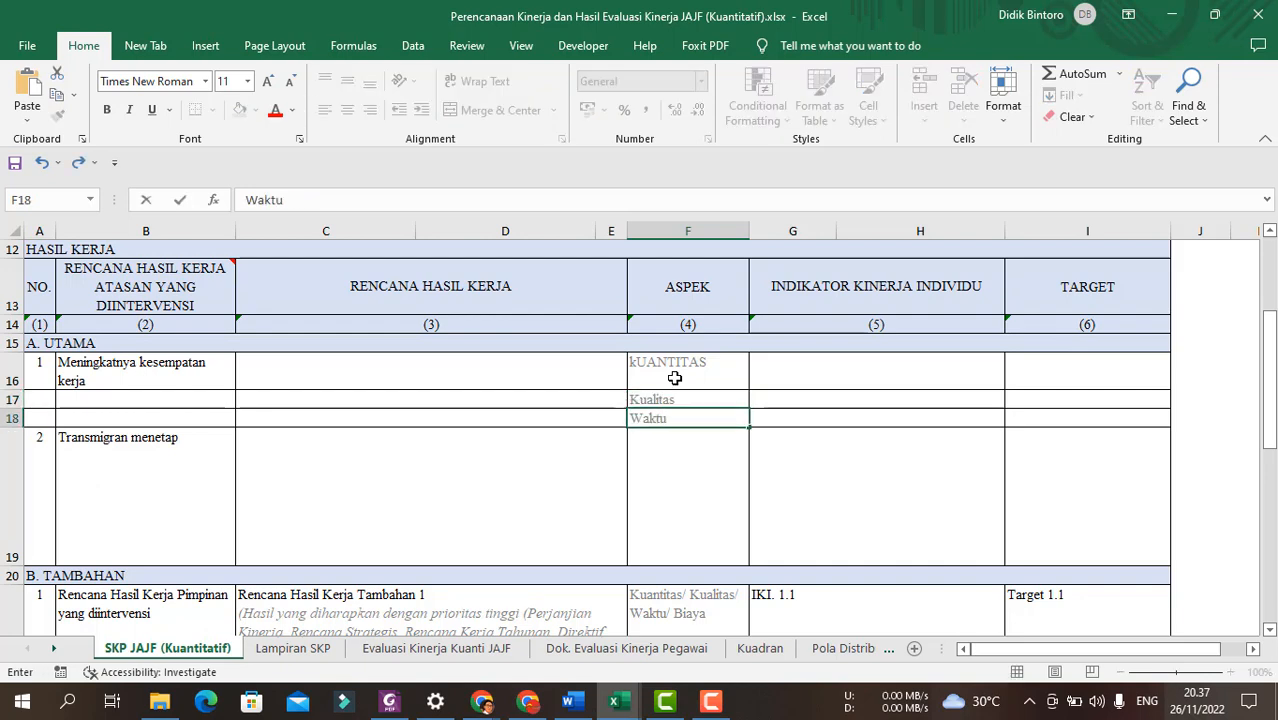
click(675, 378)
text(Kuantitas)
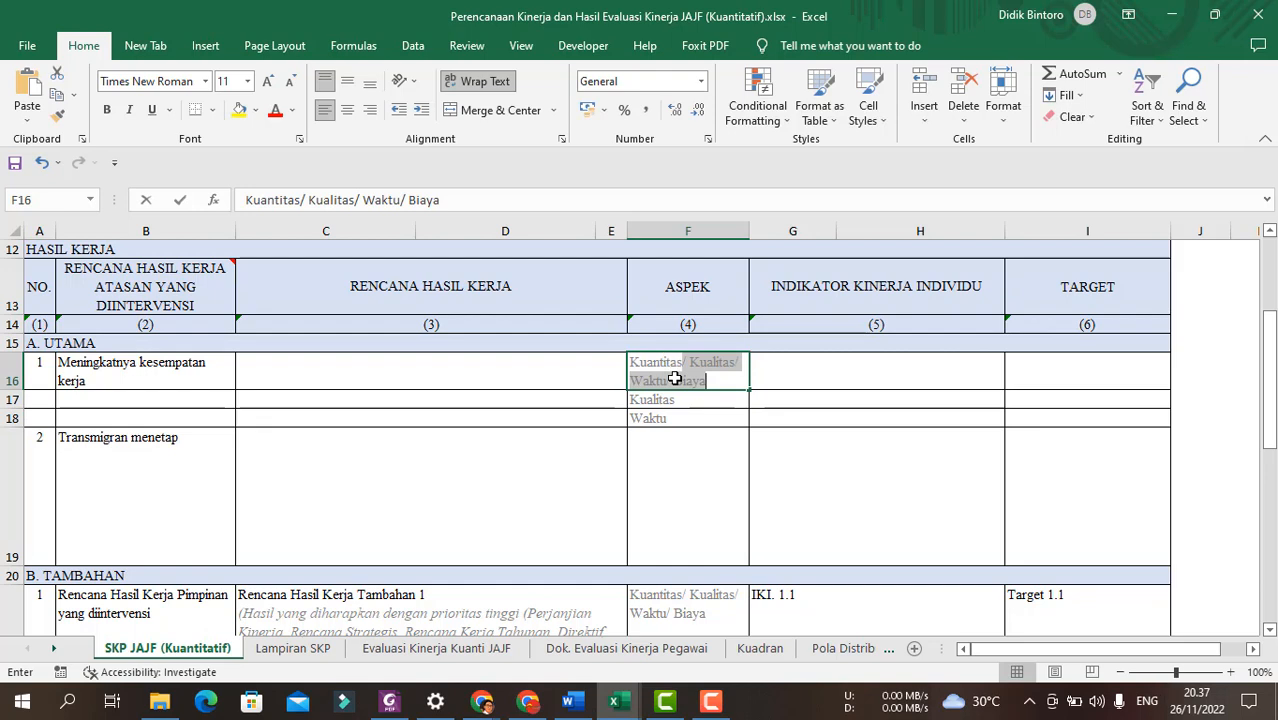
key(Delete)
key(Return)
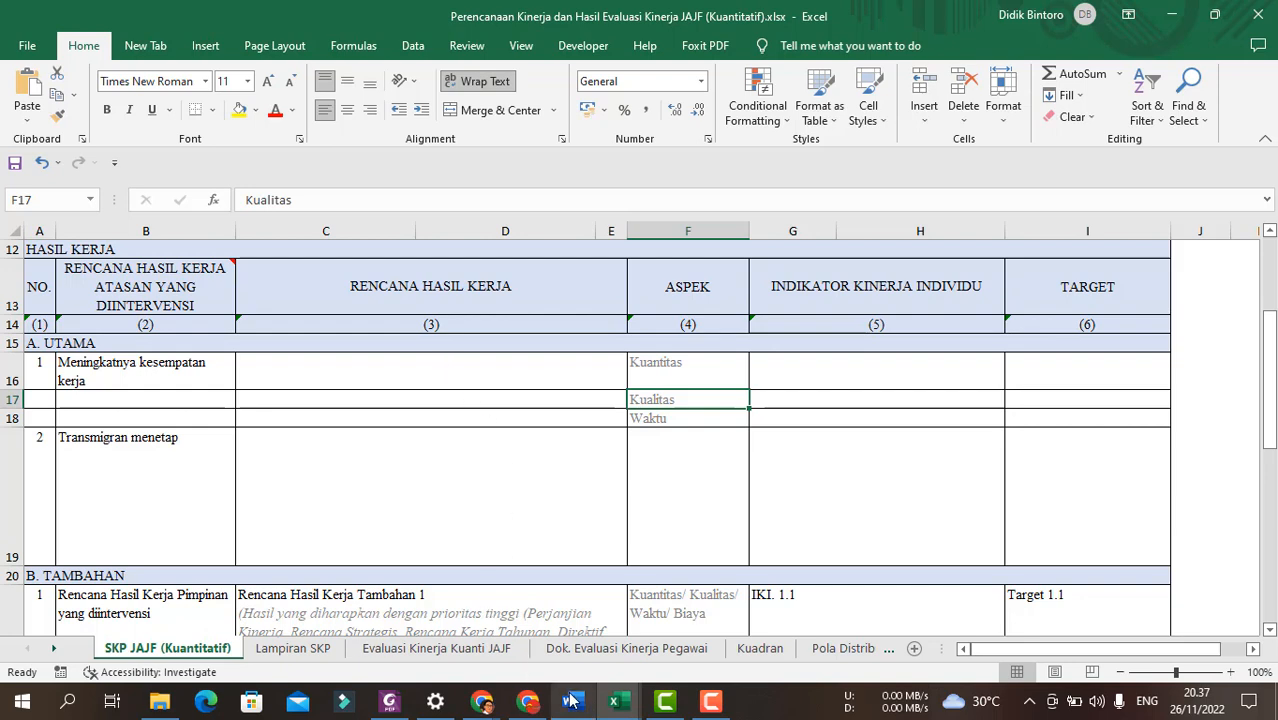
Switch to the Dokumen Penetapan PK 2022 Perubahan in Word and shade program 1's PENANGGUNG JAWAB cell light green.
mouse_move(570, 700)
click(562, 640)
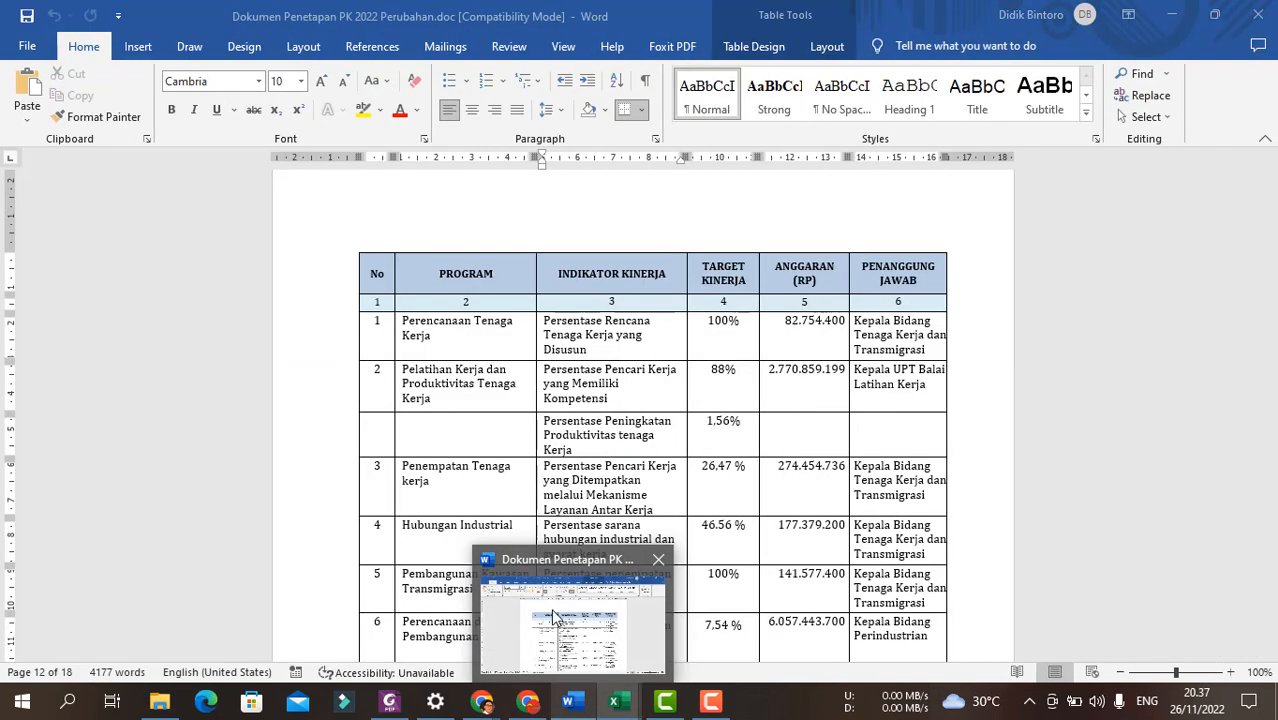
ctrl+scroll(685, 357, up, 1)
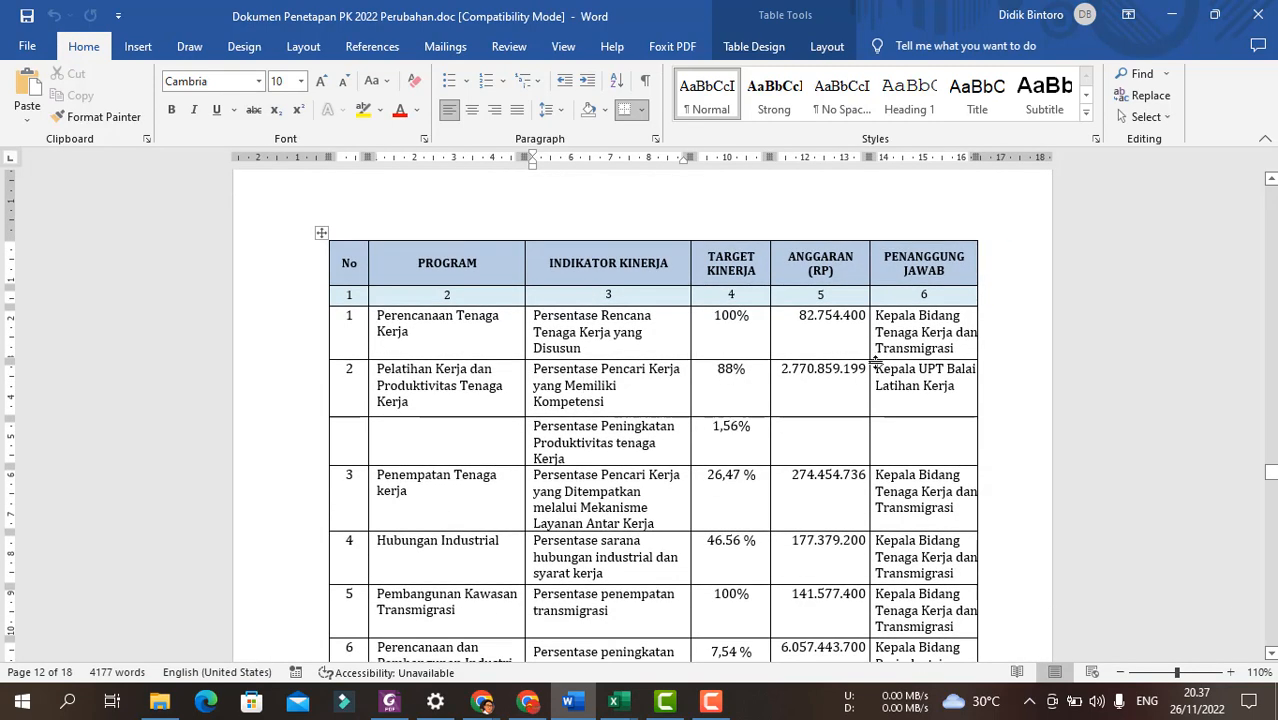
click(871, 316)
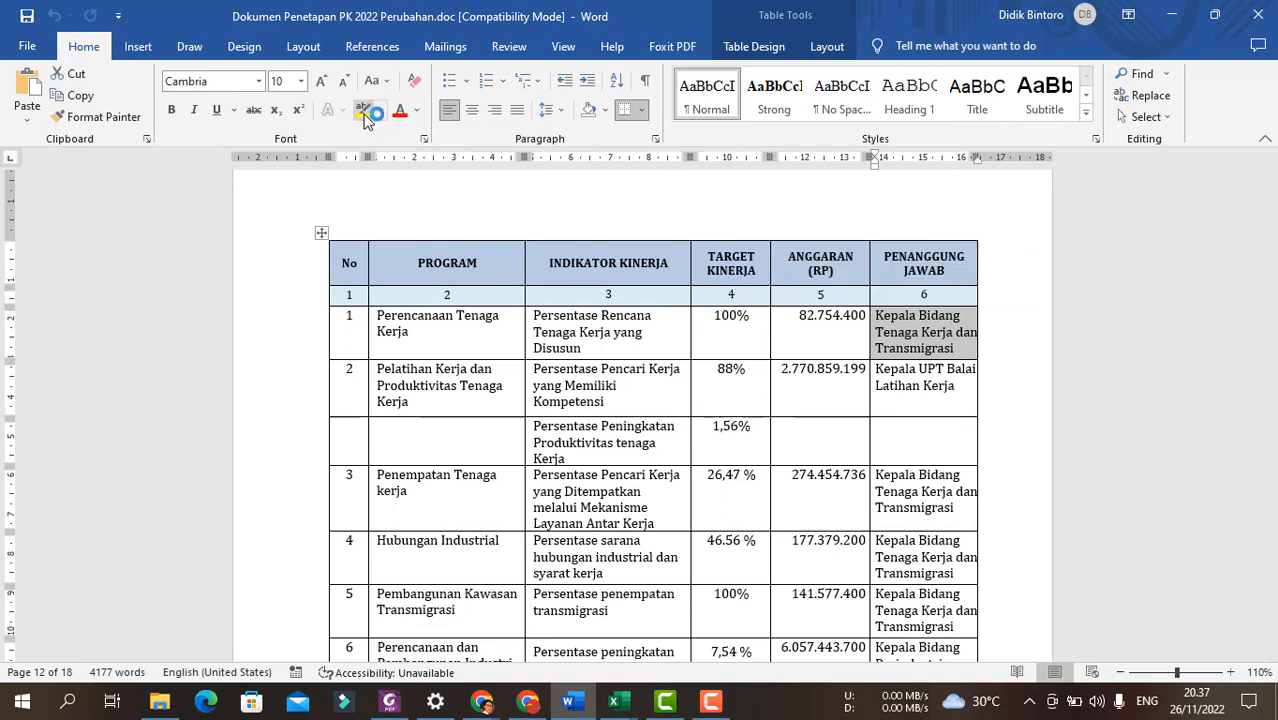
click(600, 110)
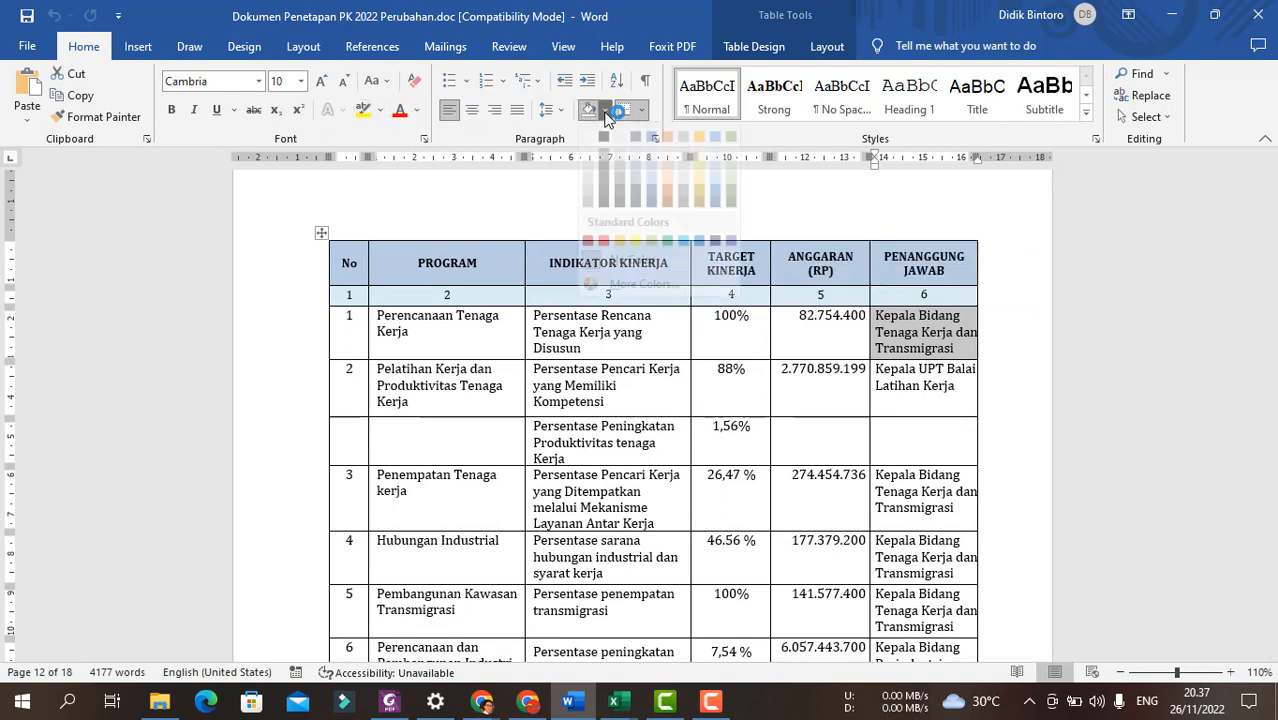
click(731, 185)
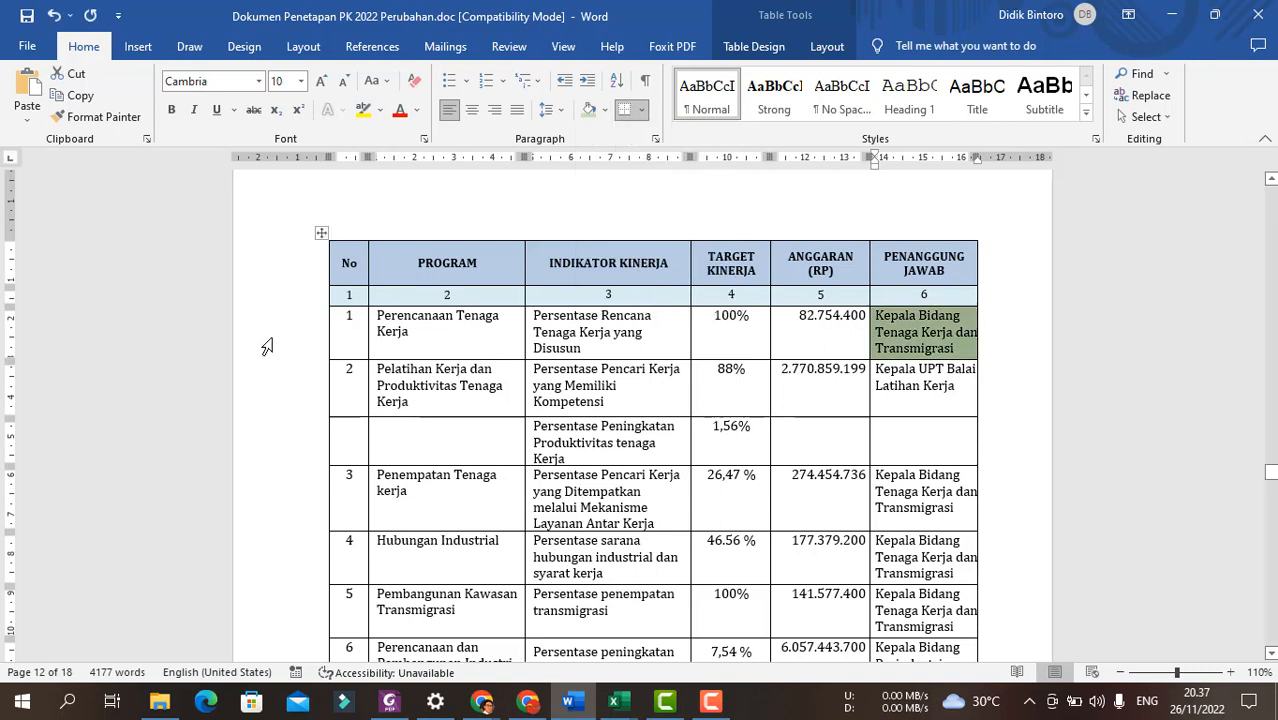
Shade the entire rows of program 1, Perencanaan Tenaga Kerja, and program 3, Penempatan Tenaga Kerja, light green.
click(267, 346)
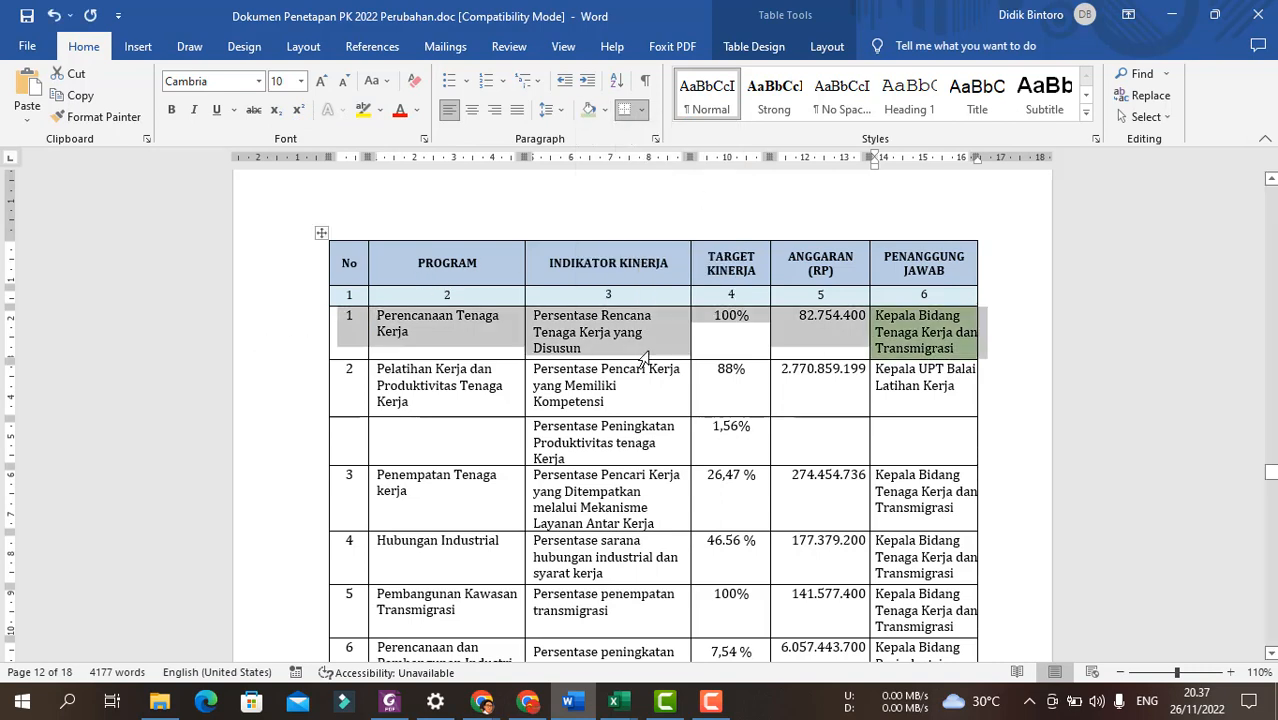
click(589, 109)
click(298, 503)
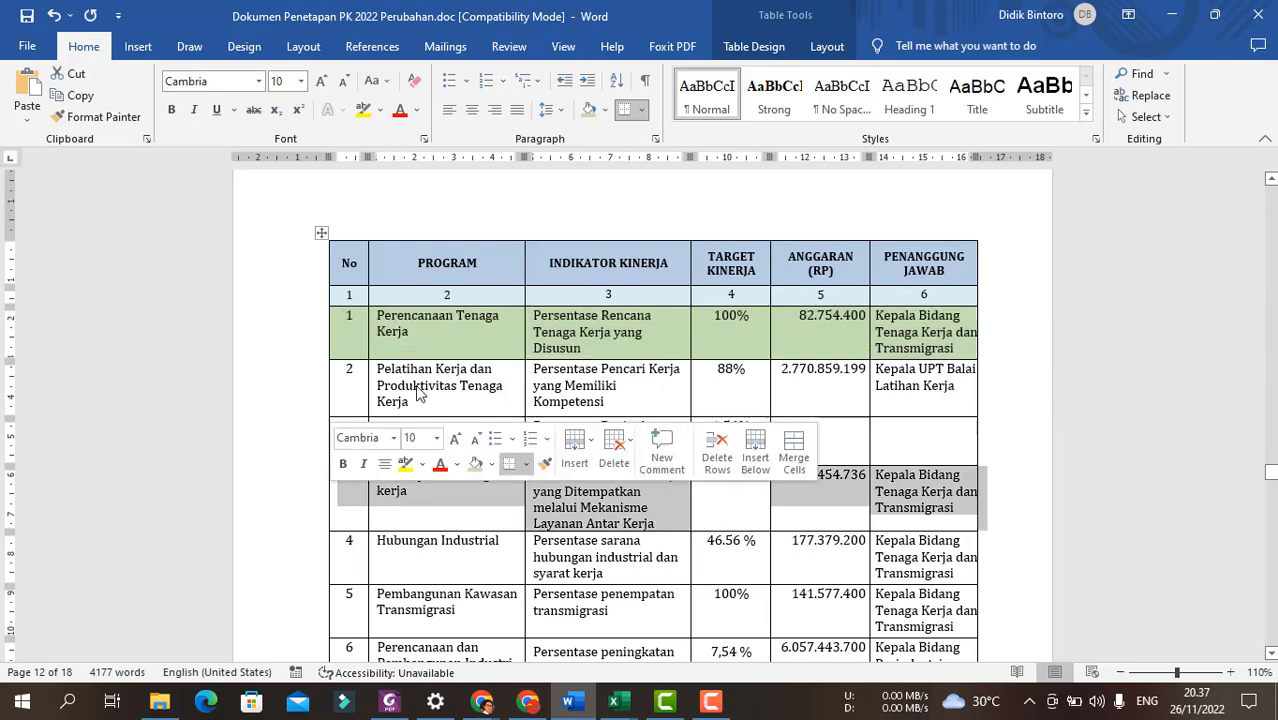
click(589, 109)
Shade the entire rows of program 4, Hubungan Industrial, and program 5, Pembangunan Kawasan Transmigrasi, light green.
scroll(705, 379, down, 3)
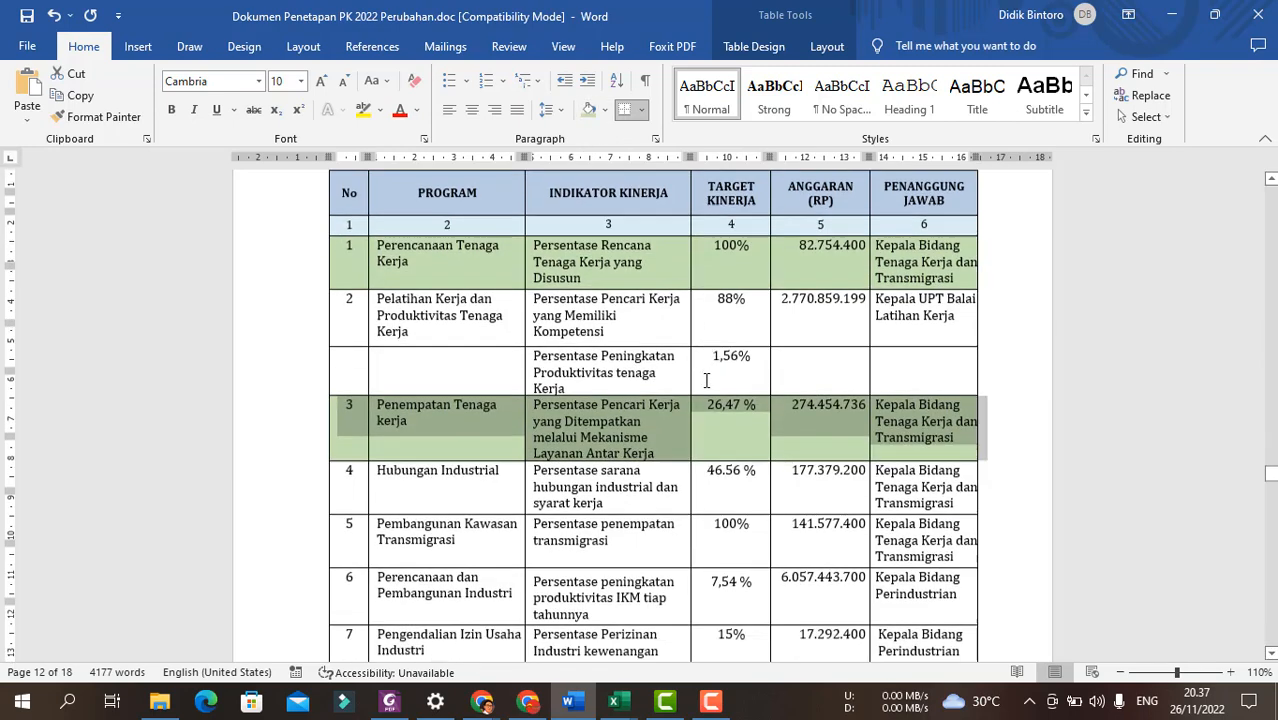
click(309, 478)
drag(311, 493, 316, 511)
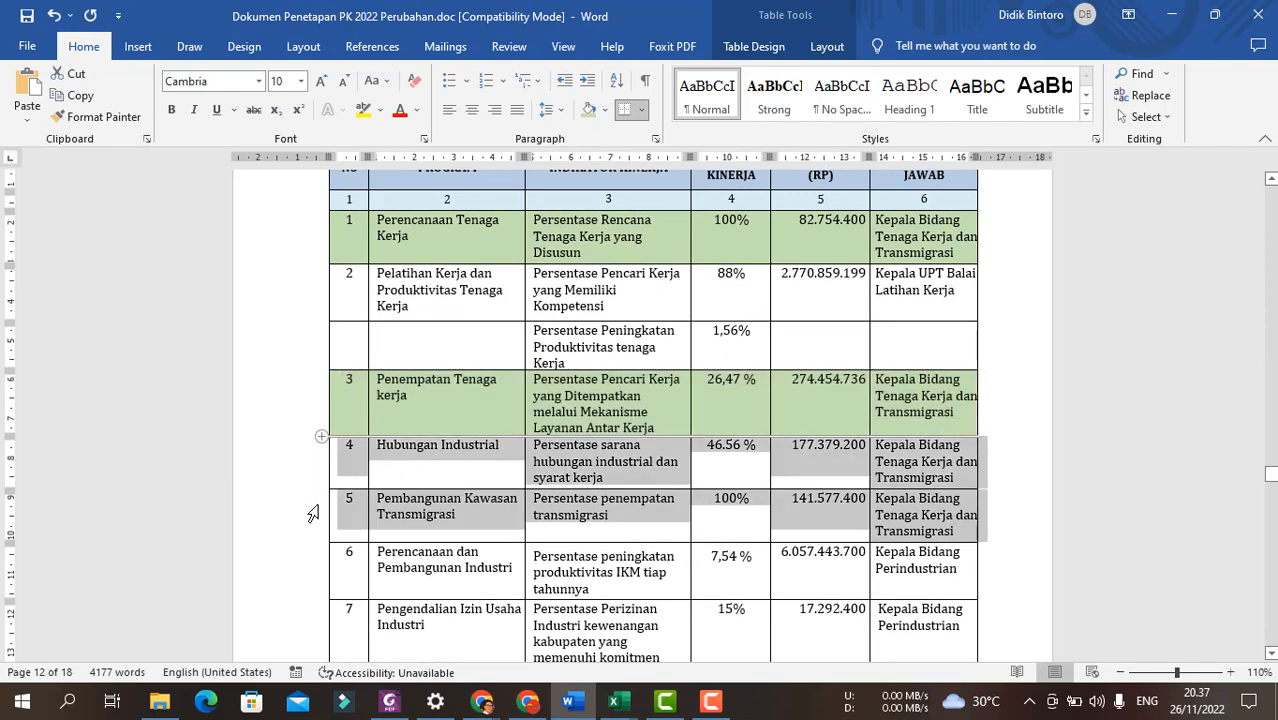
scroll(720, 420, down, 8)
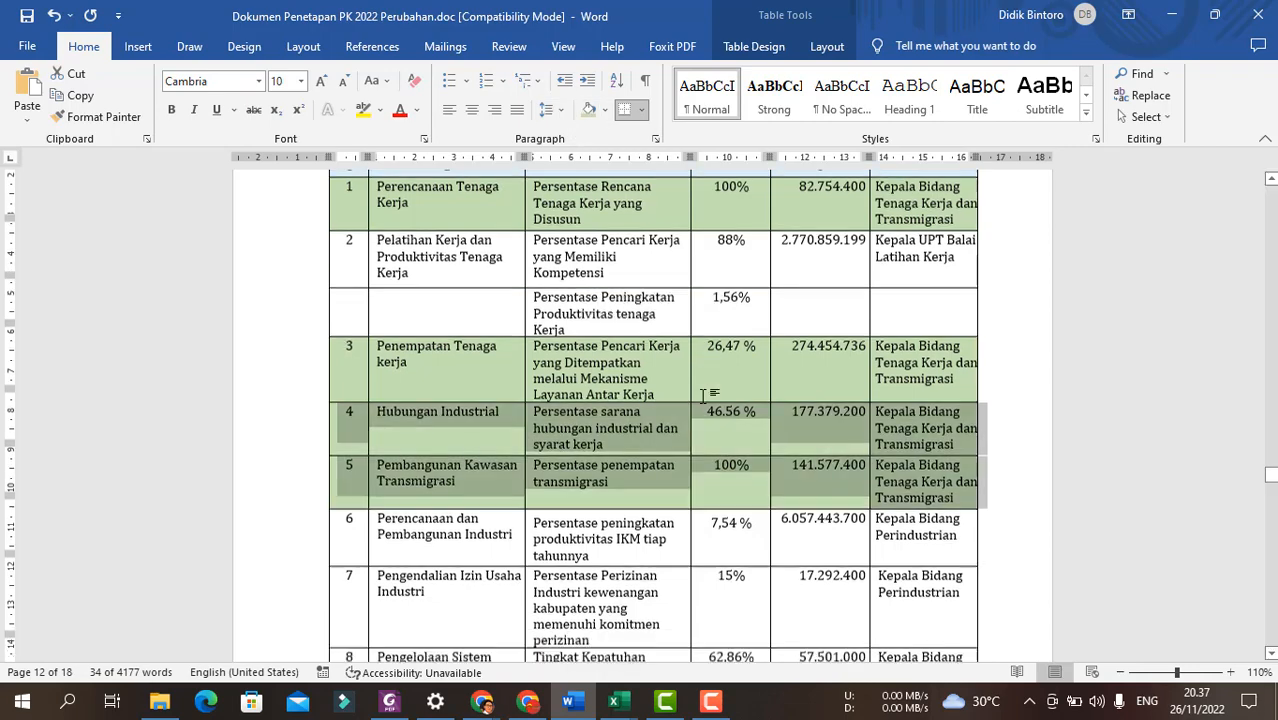
scroll(703, 396, up, 12)
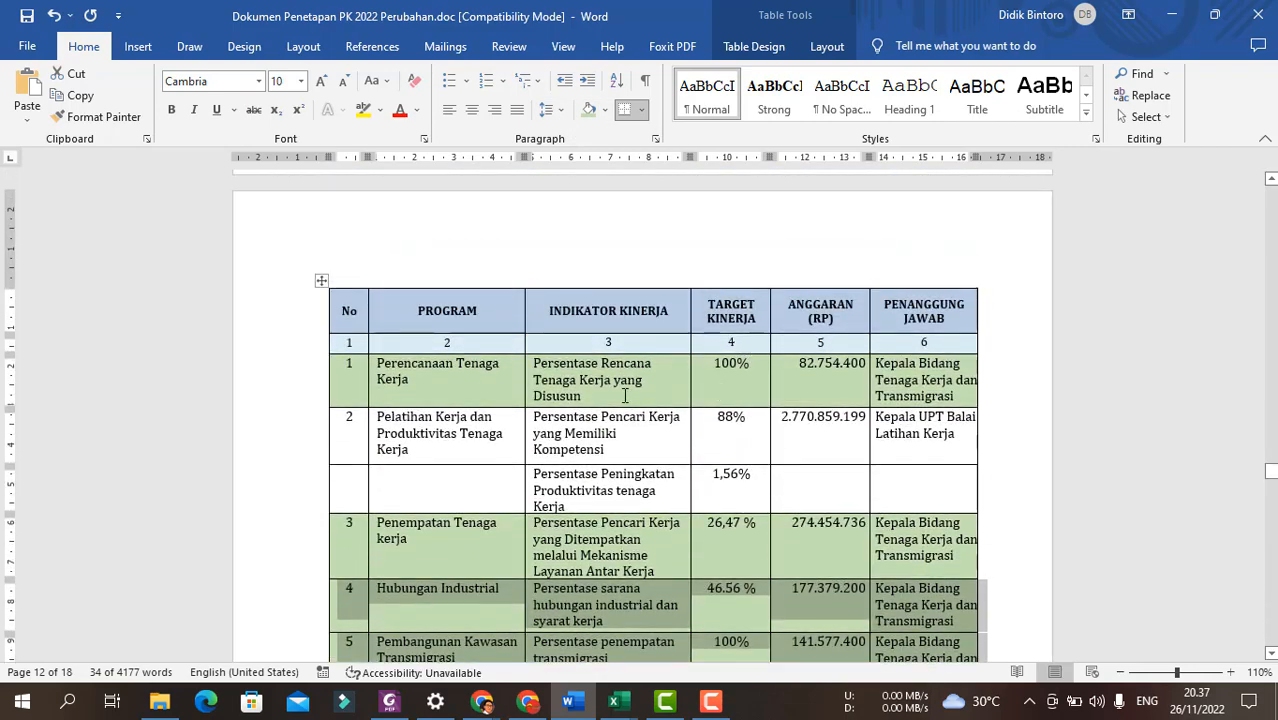
click(612, 395)
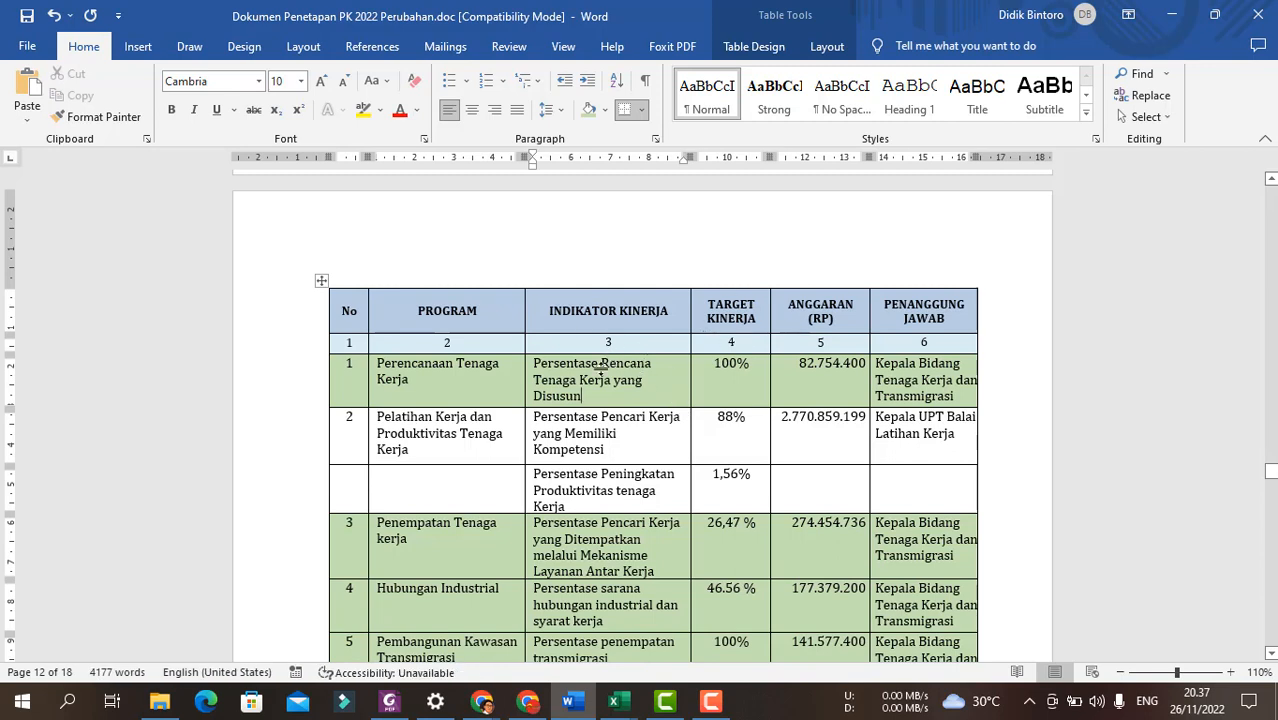
drag(582, 396, 532, 363)
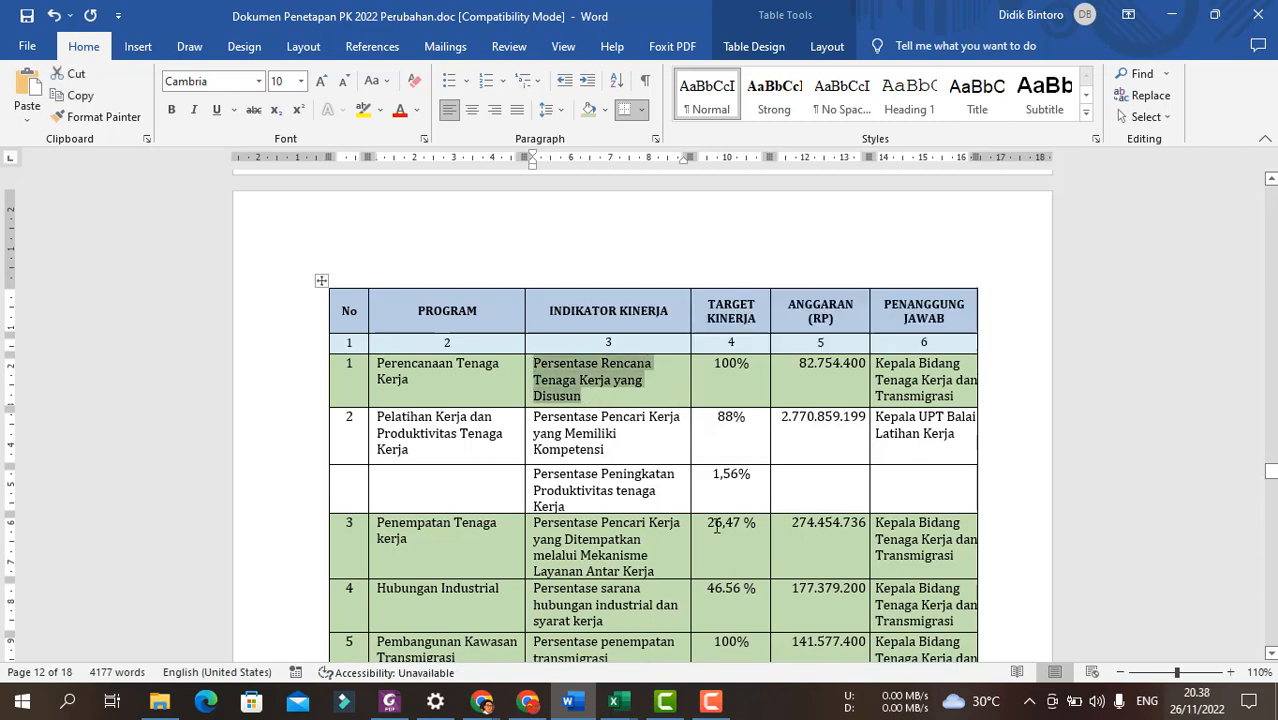
click(617, 701)
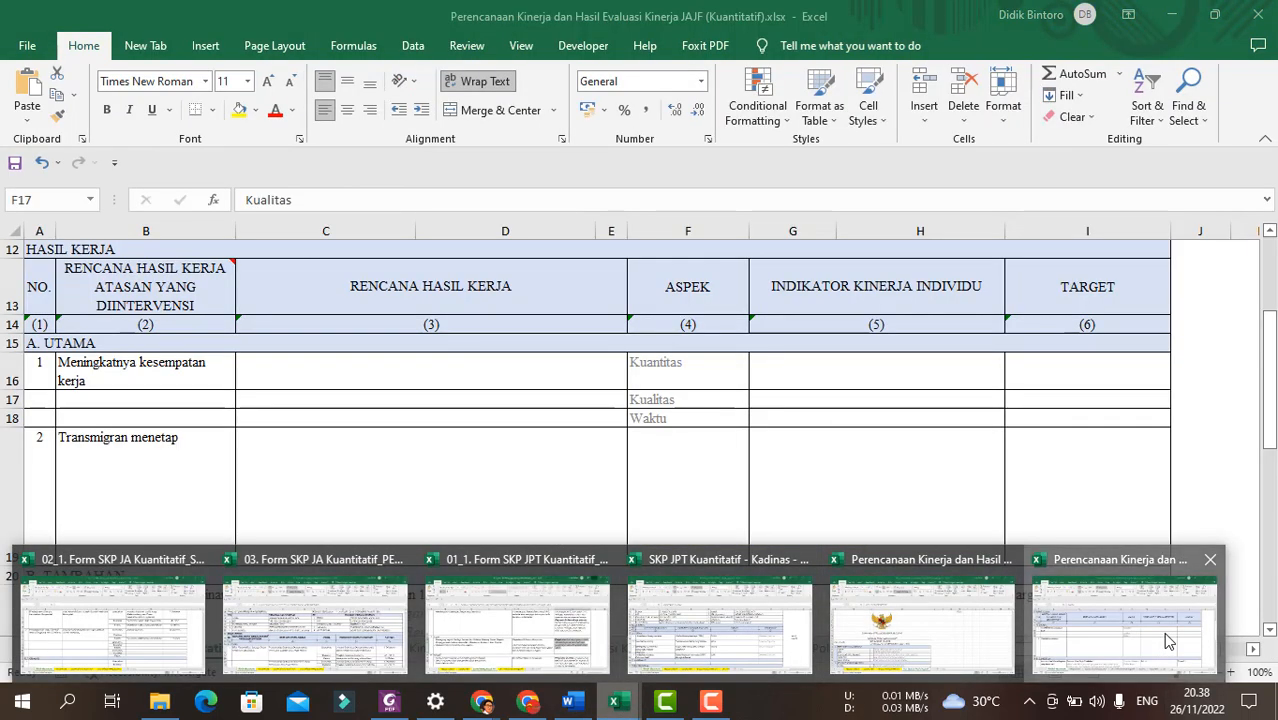
click(1128, 635)
click(830, 366)
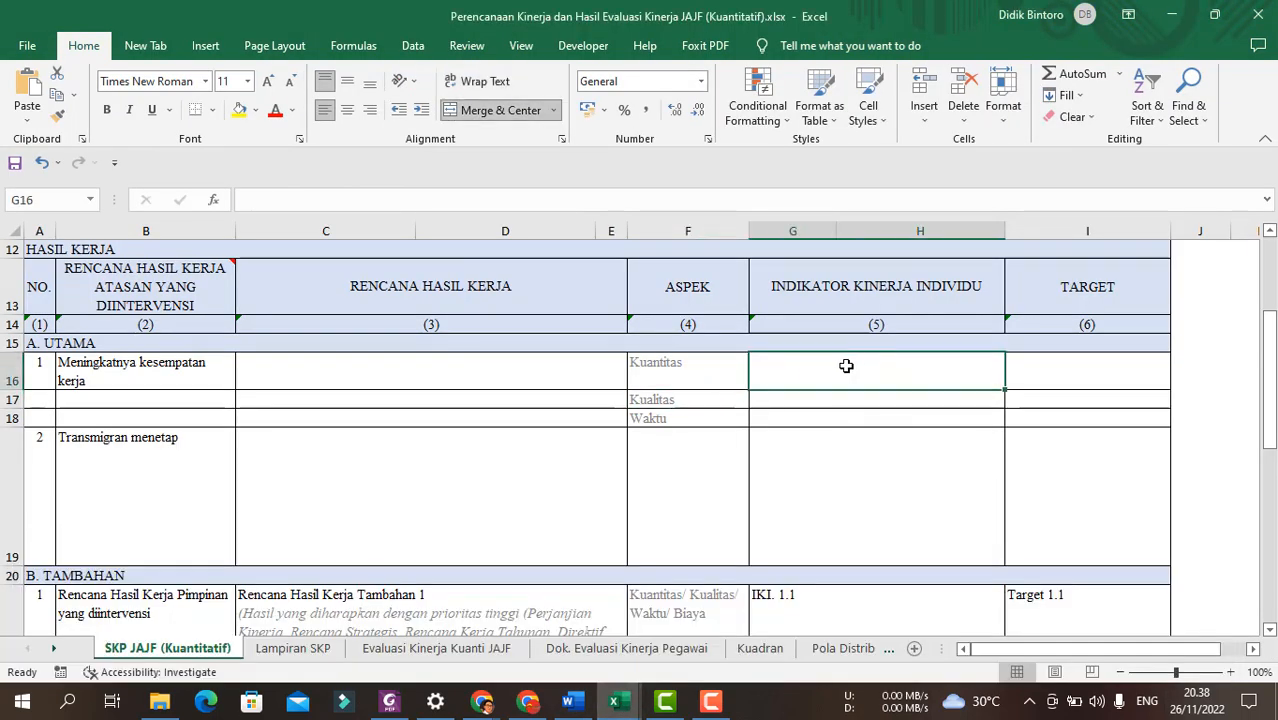
click(483, 365)
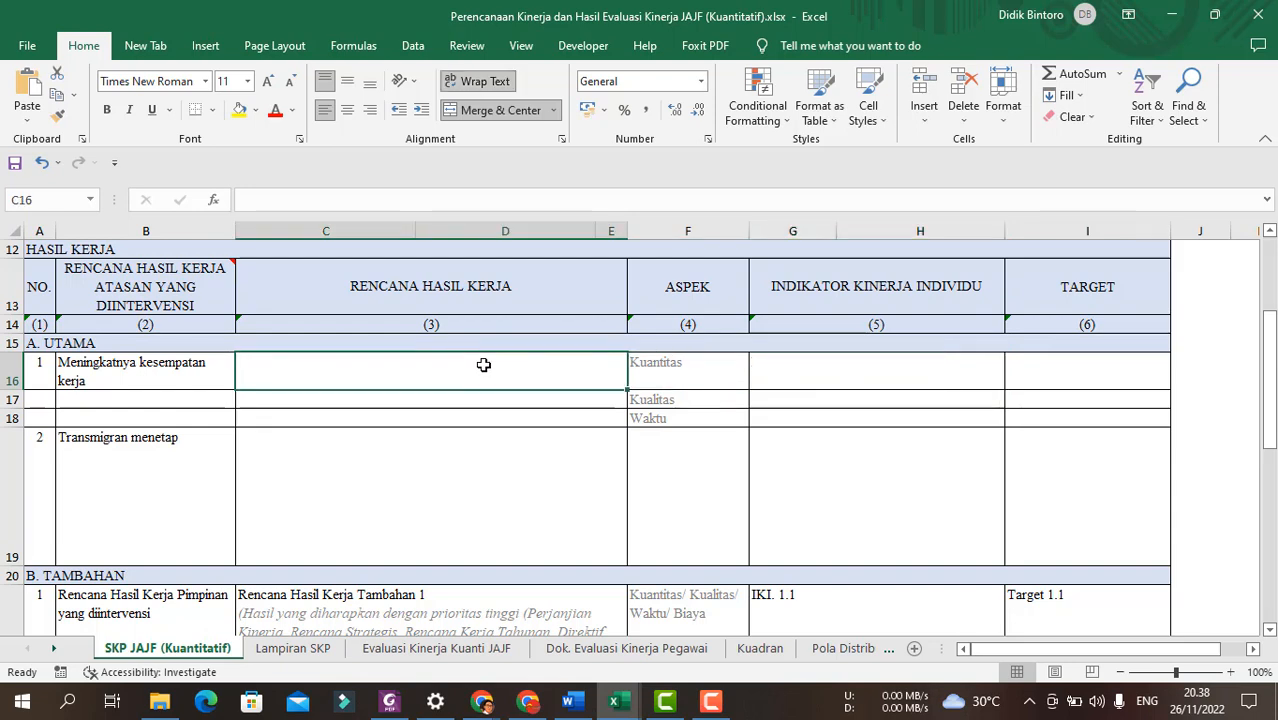
click(570, 700)
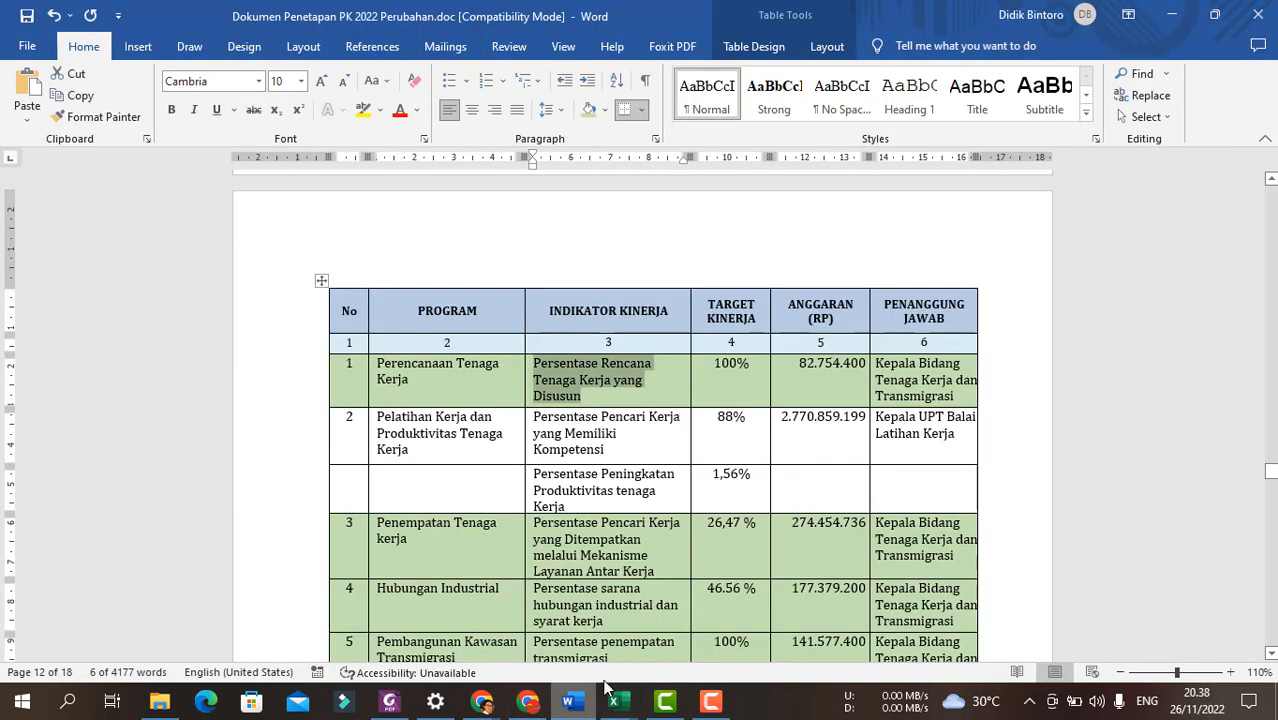
Copy program 1's indicator, Persentase Rencana Tenaga Kerja yang Disusun, from the Word table into G16 of the Excel SKP form.
click(610, 388)
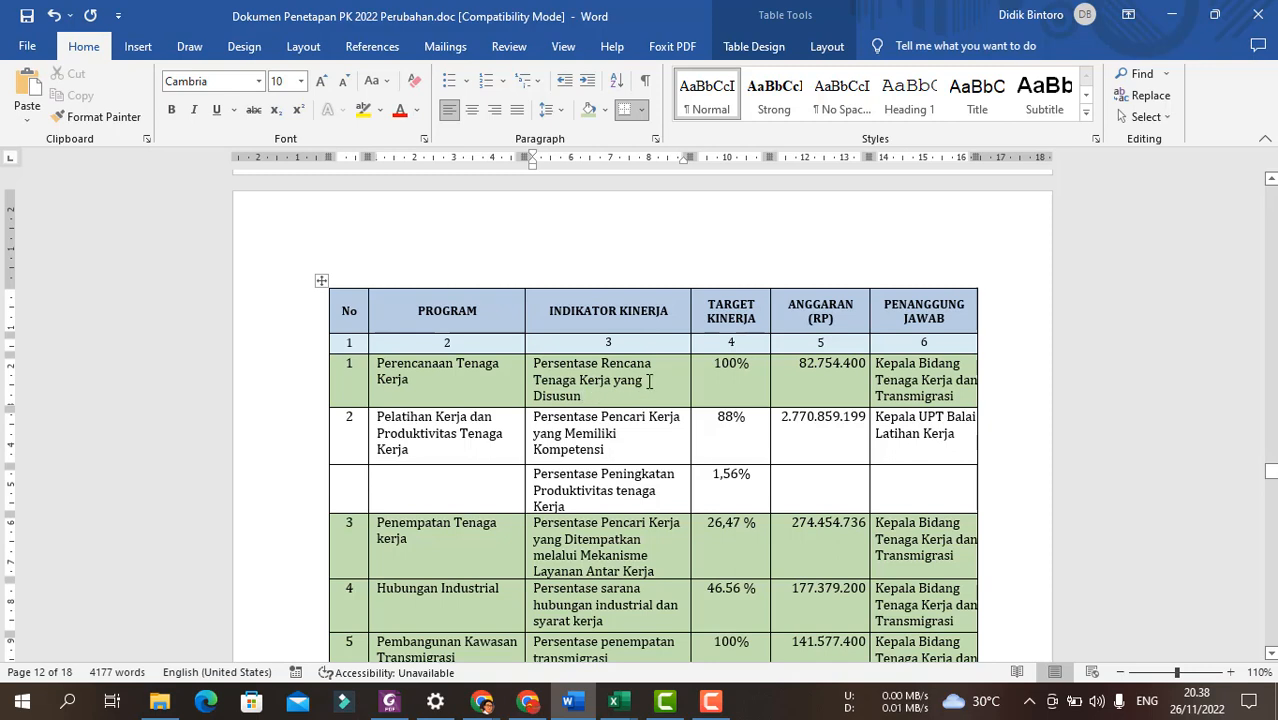
drag(587, 396, 548, 362)
key(ctrl+c)
click(592, 396)
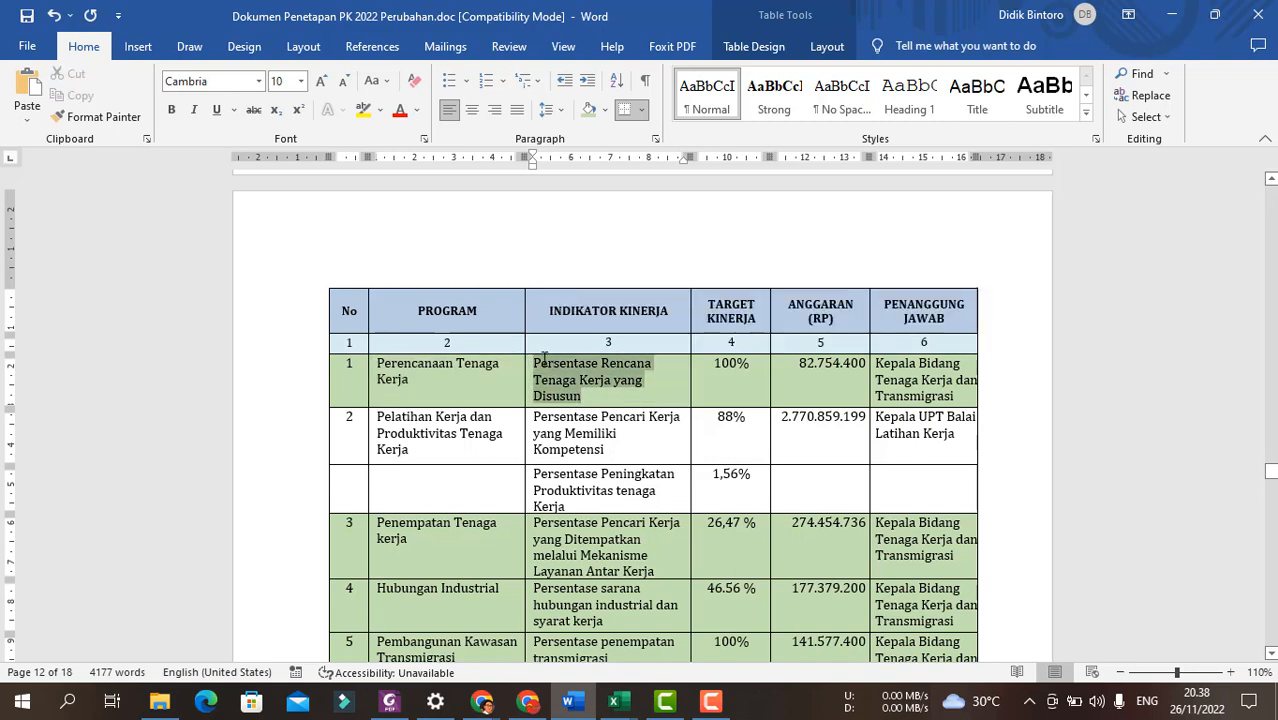
key(alt+Tab)
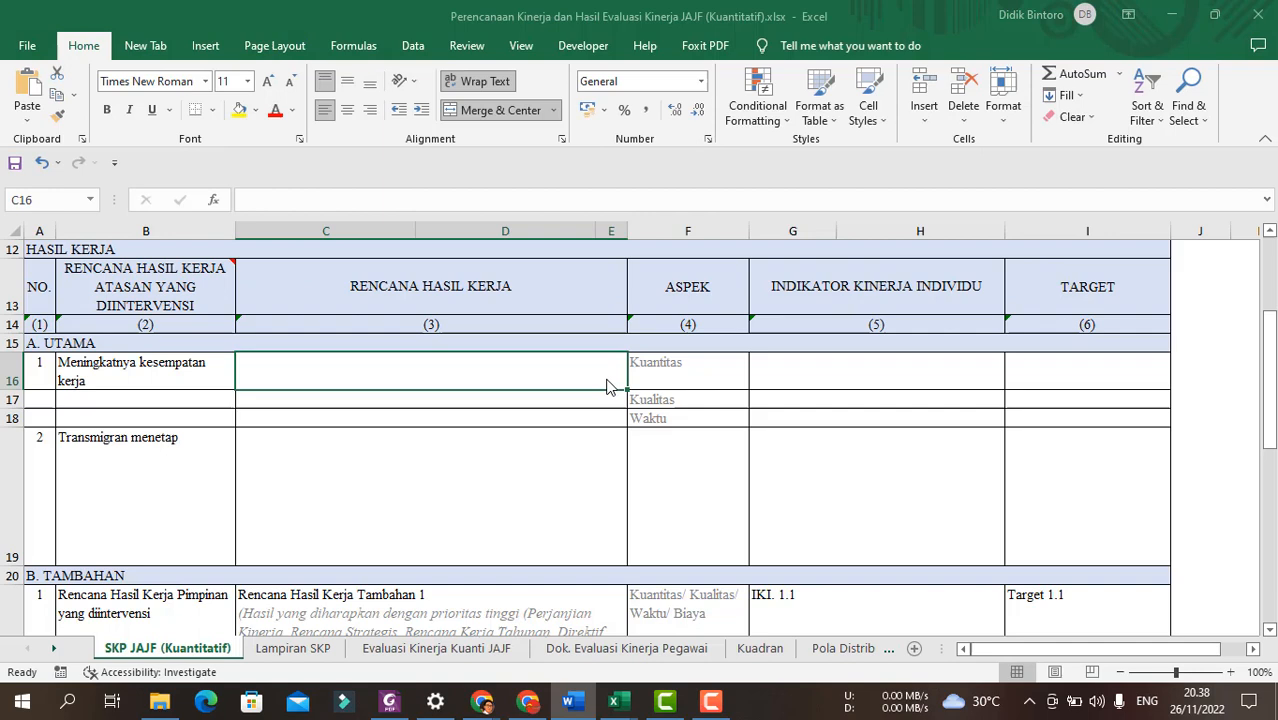
double_click(822, 367)
key(ctrl+v)
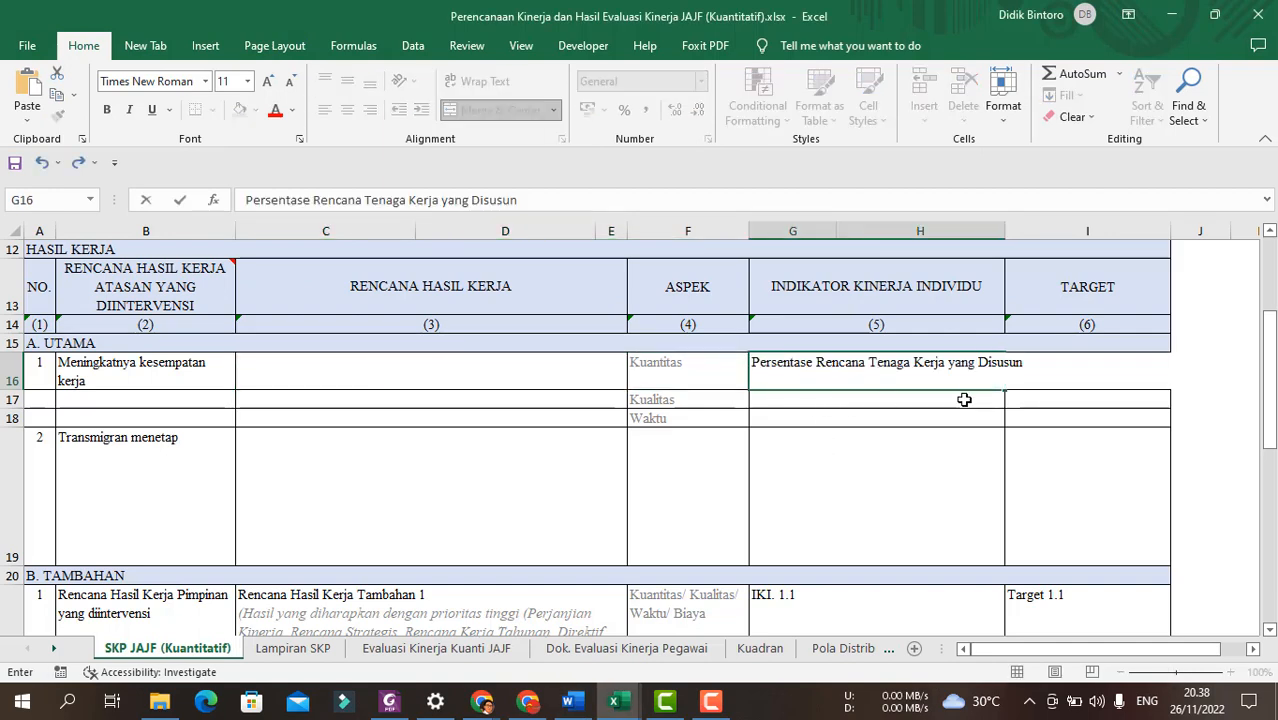
key(Return)
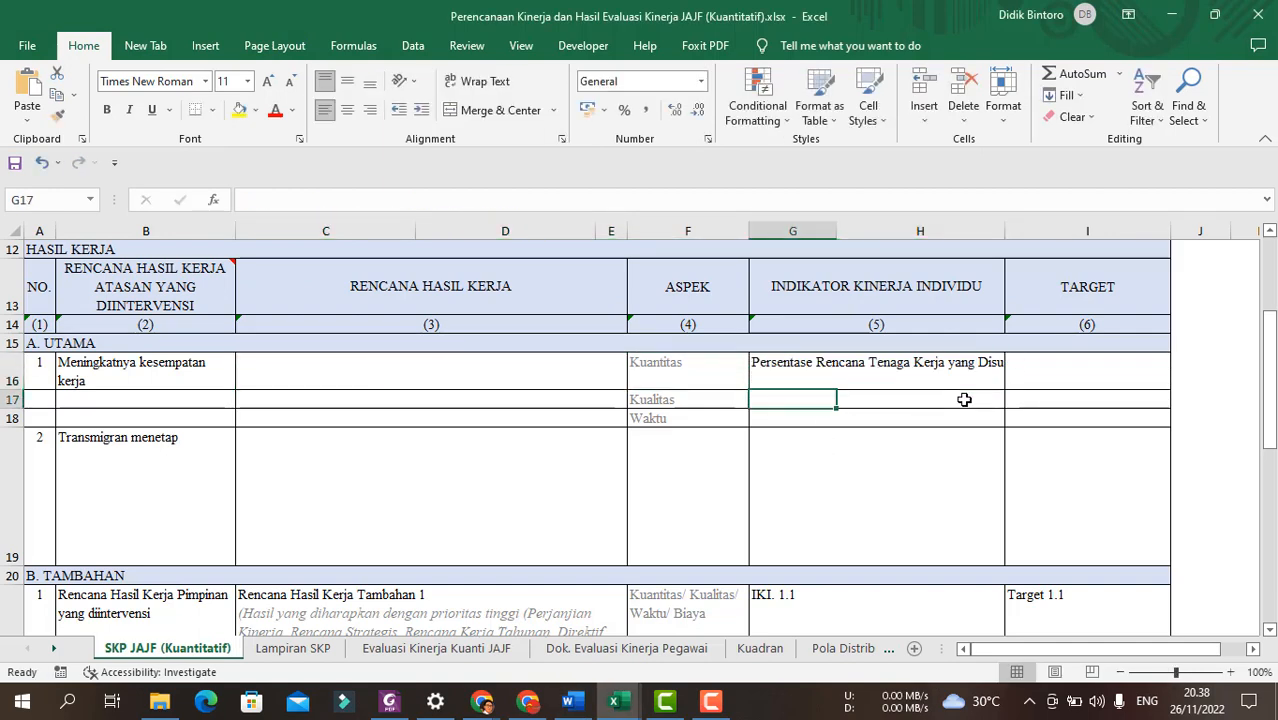
Check program 1's target in the Word table and enter 100% as the TARGET in I16 of the Excel form.
key(alt+Tab)
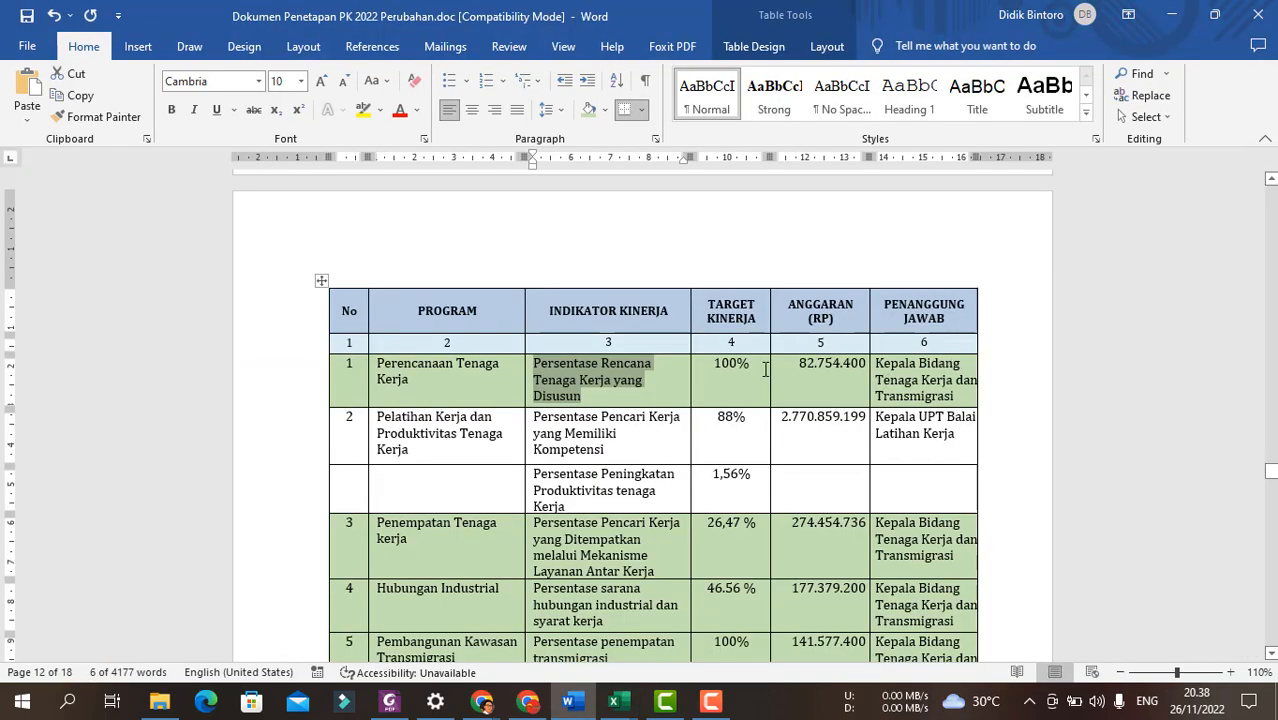
key(alt+Tab)
click(1030, 374)
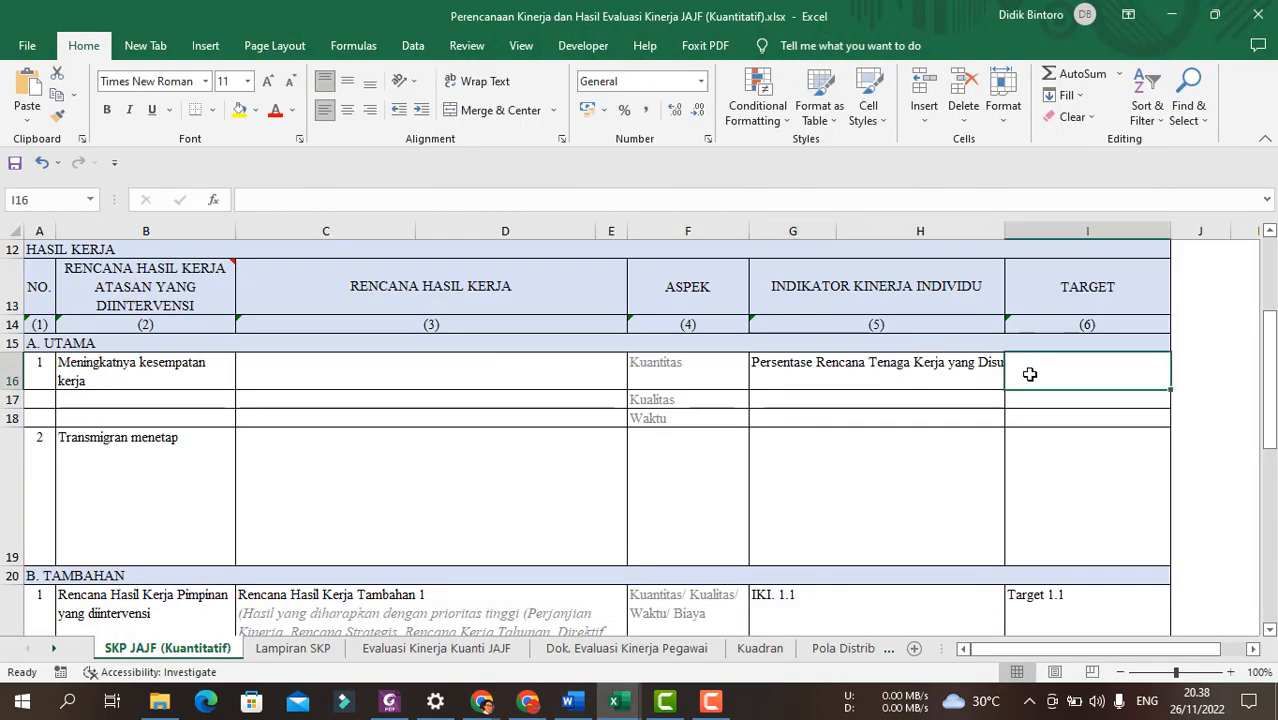
text(100)
key(Return)
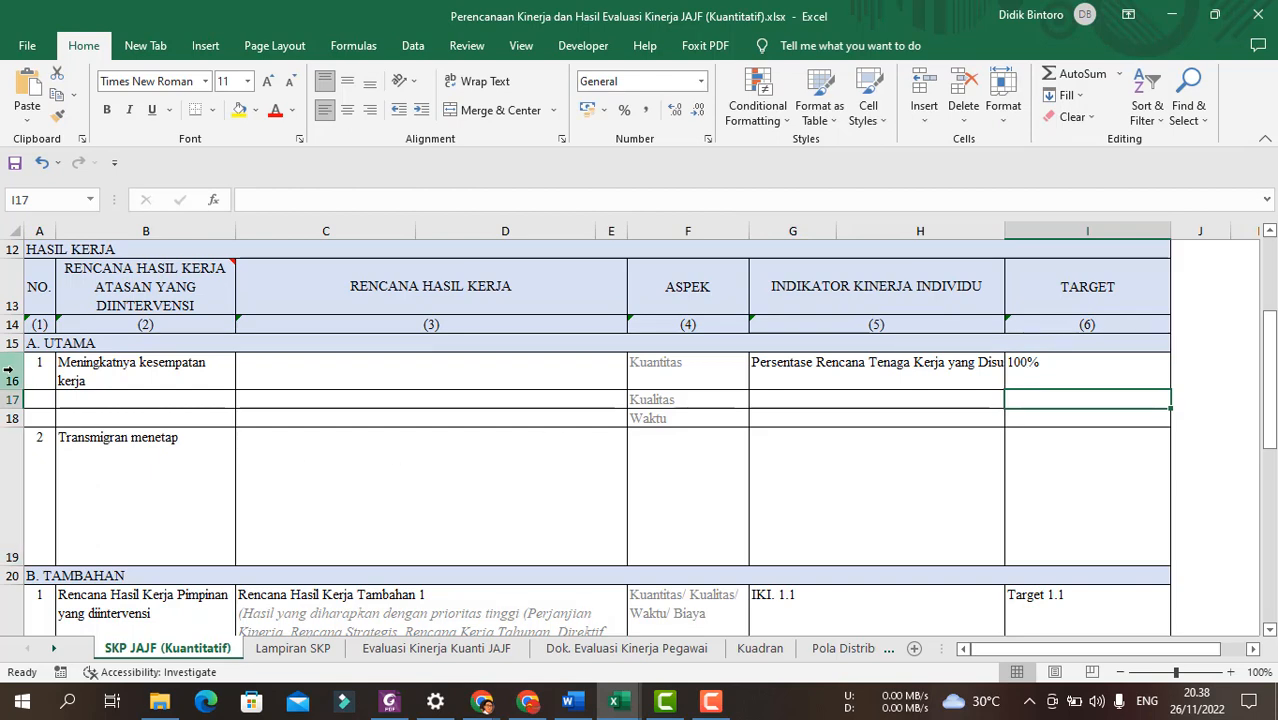
Insert a copy of rows 16 to 18 above the Transmigran menetap row and clear its number and supervisor's work plan in A19:B19.
drag(10, 370, 7, 418)
key(ctrl+c)
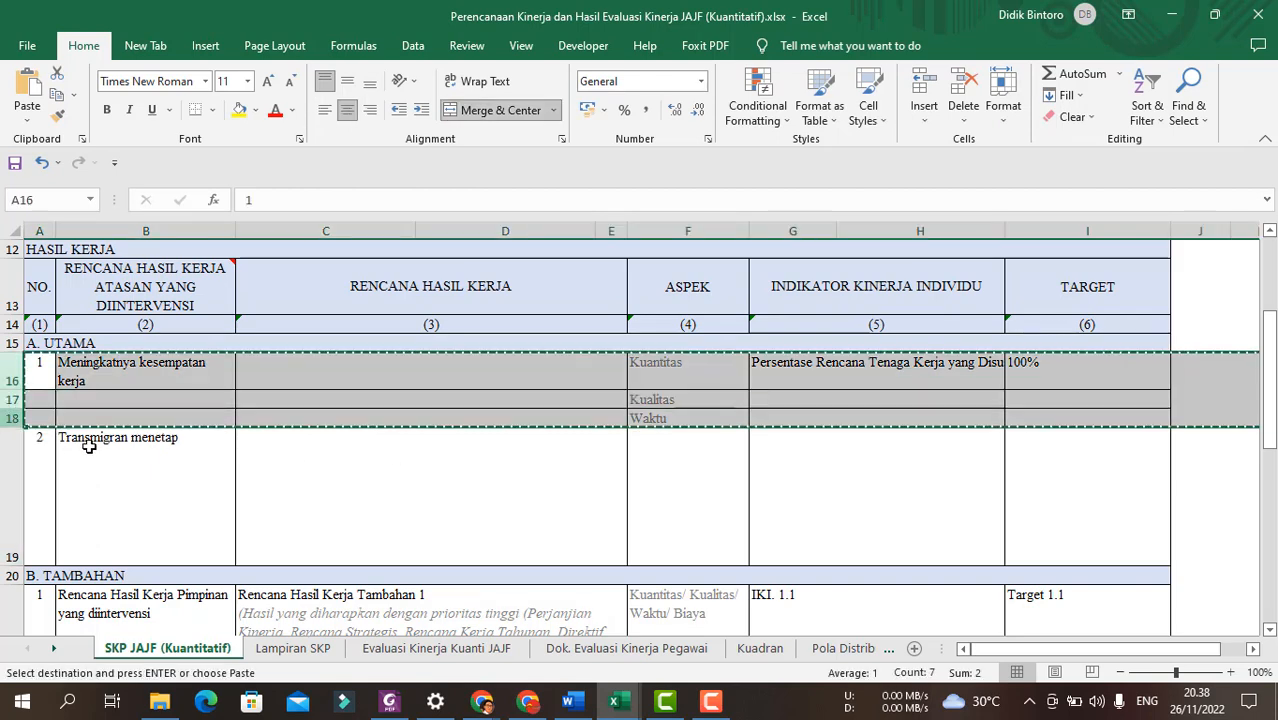
click(10, 462)
right_click(10, 462)
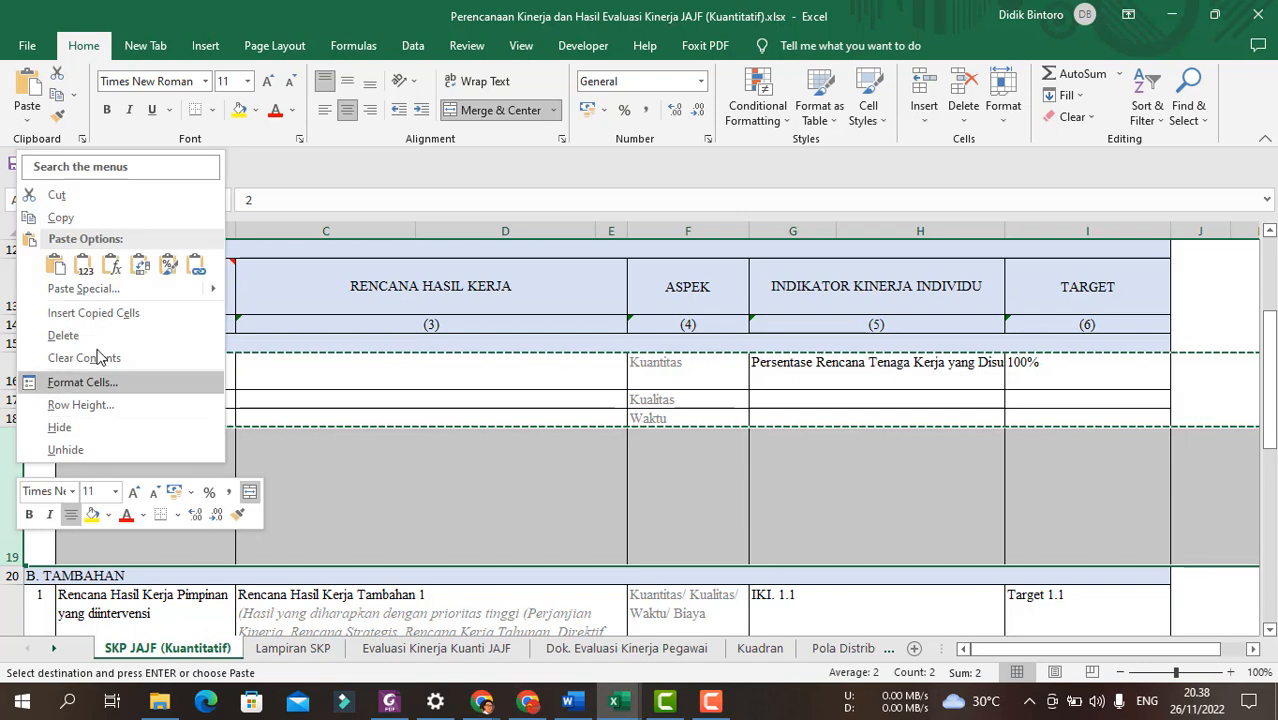
click(120, 314)
click(250, 448)
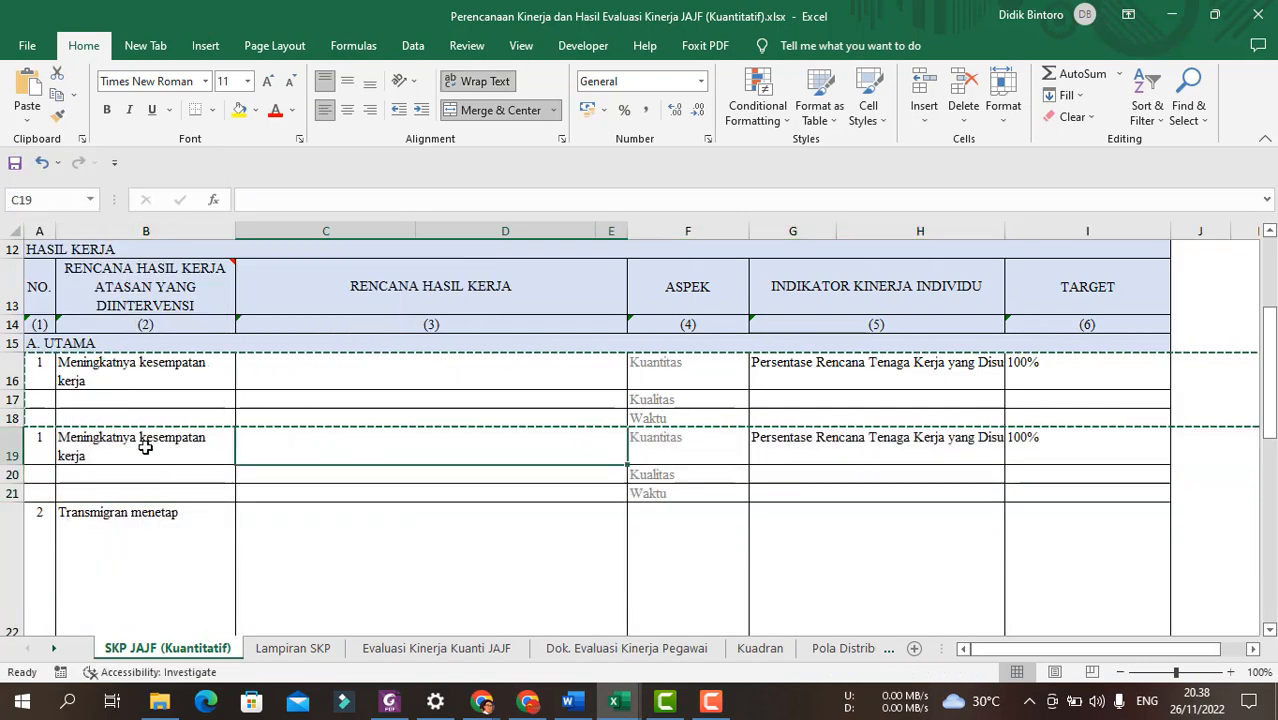
click(140, 442)
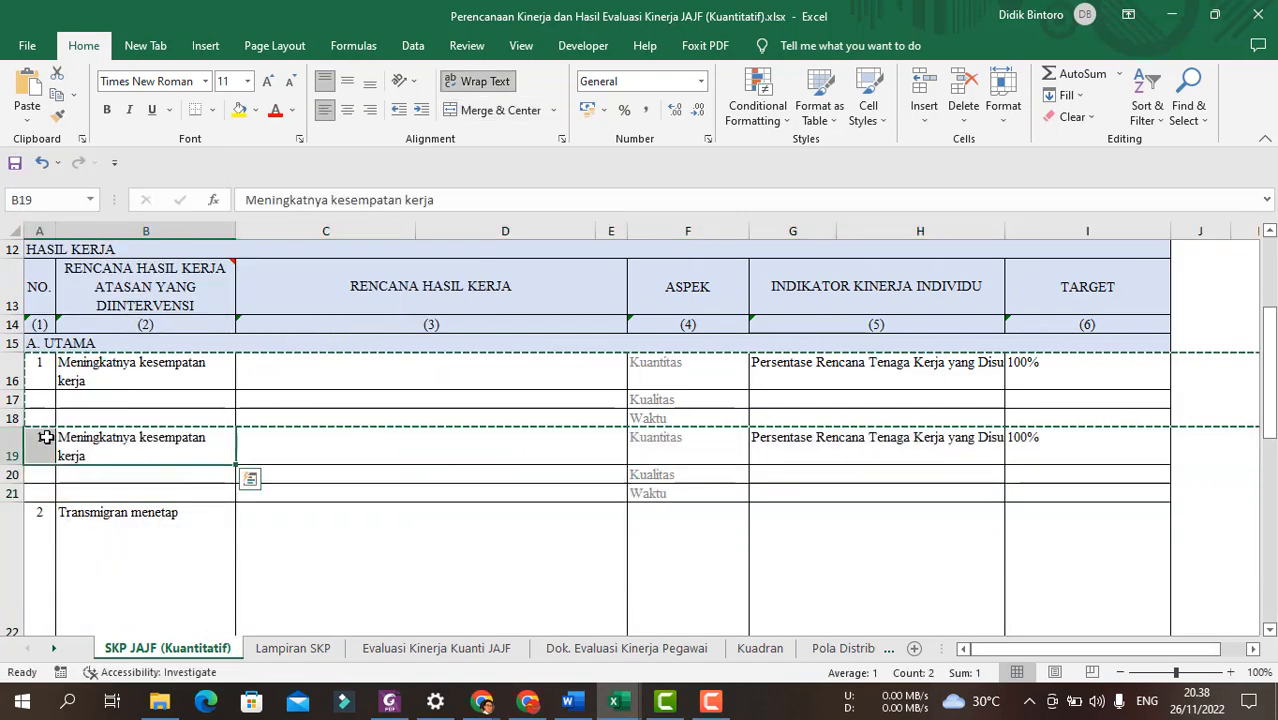
key(Delete)
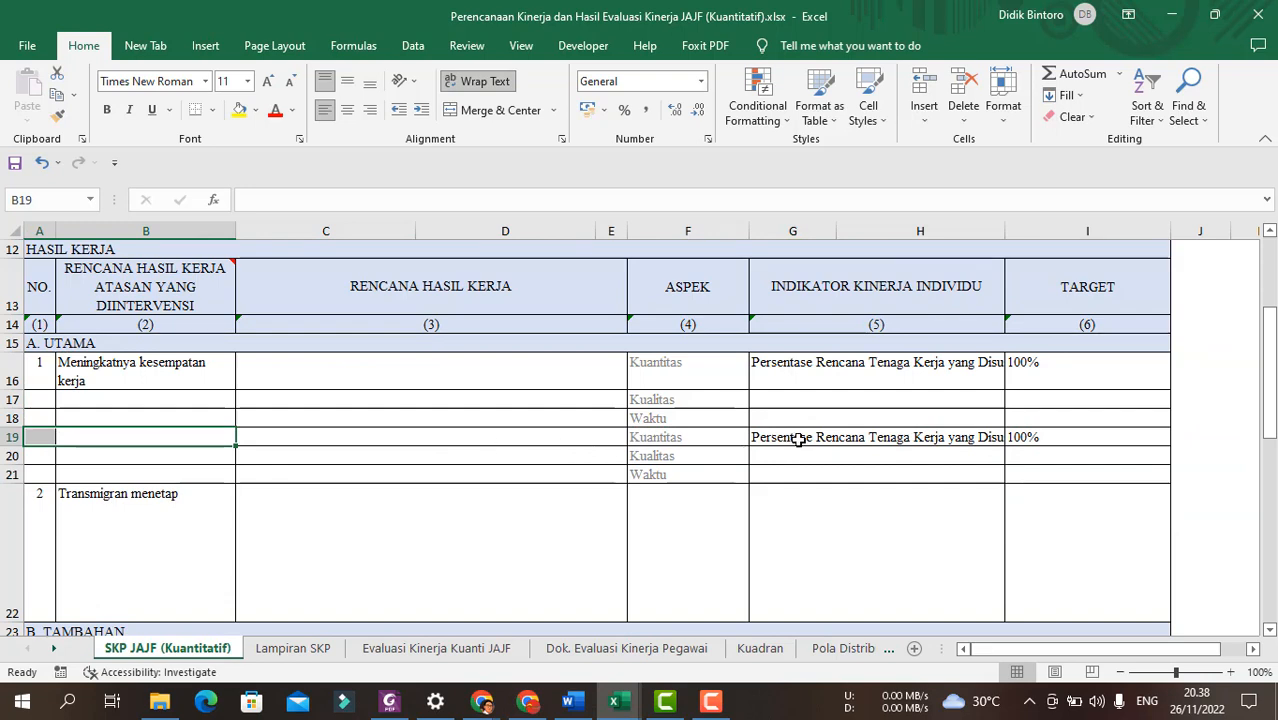
Switch to the Word performance agreement and review which programs are shaded green, returning to the Excel form.
click(876, 442)
drag(8, 437, 10, 460)
click(572, 702)
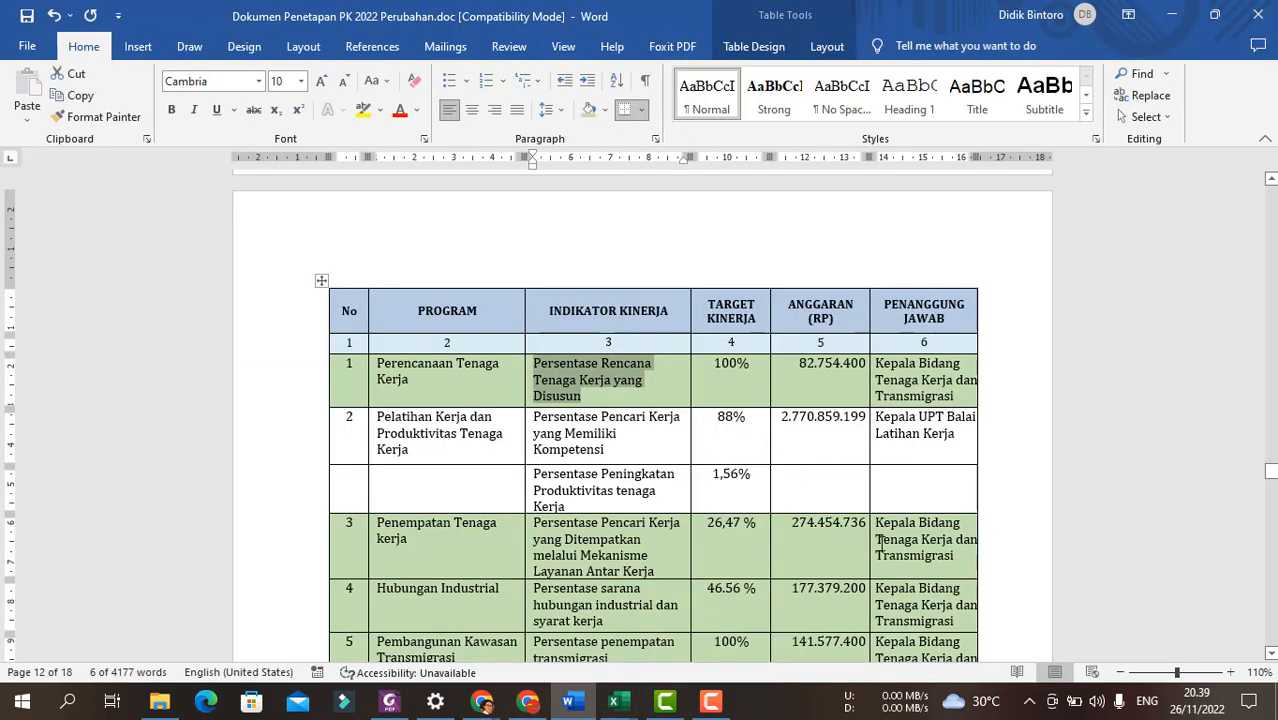
scroll(882, 542, down, 5)
scroll(882, 542, down, 2)
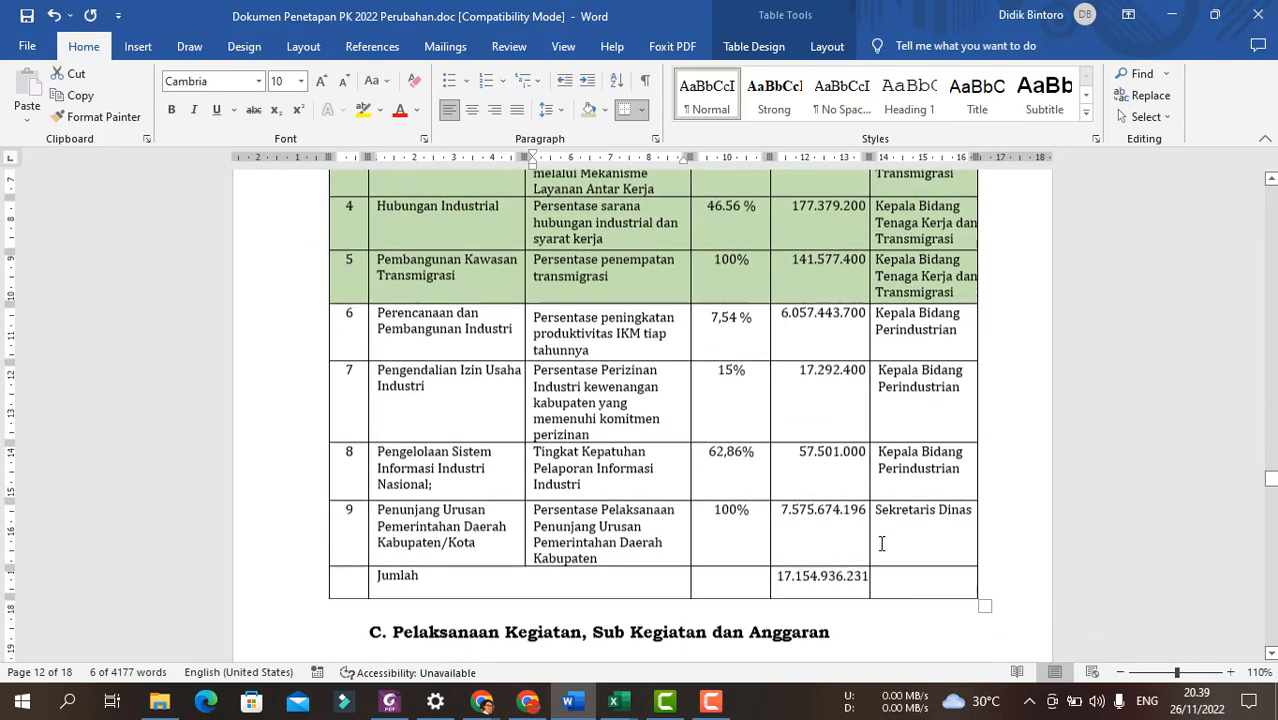
scroll(882, 542, up, 7)
key(alt+Tab)
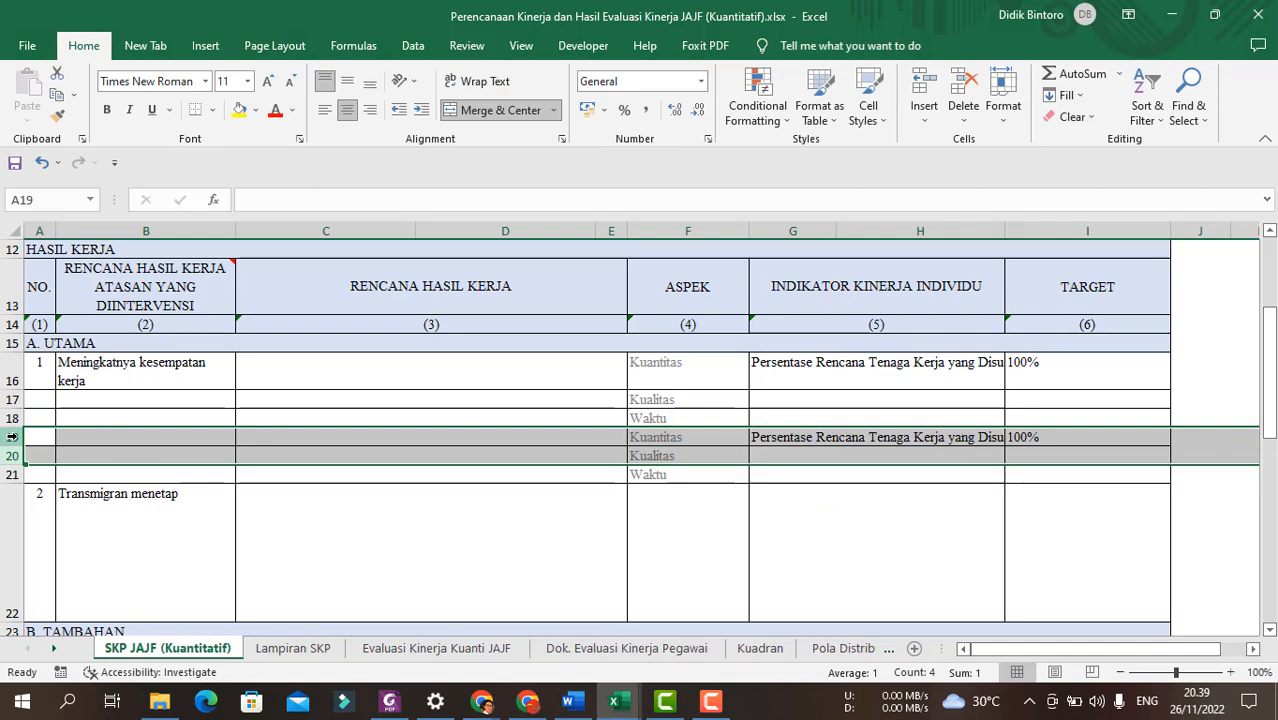
Insert a copy of the Kuantitas, Kualitas and Waktu rows 19 to 21 above the Transmigran menetap row at row 22.
drag(12, 437, 12, 480)
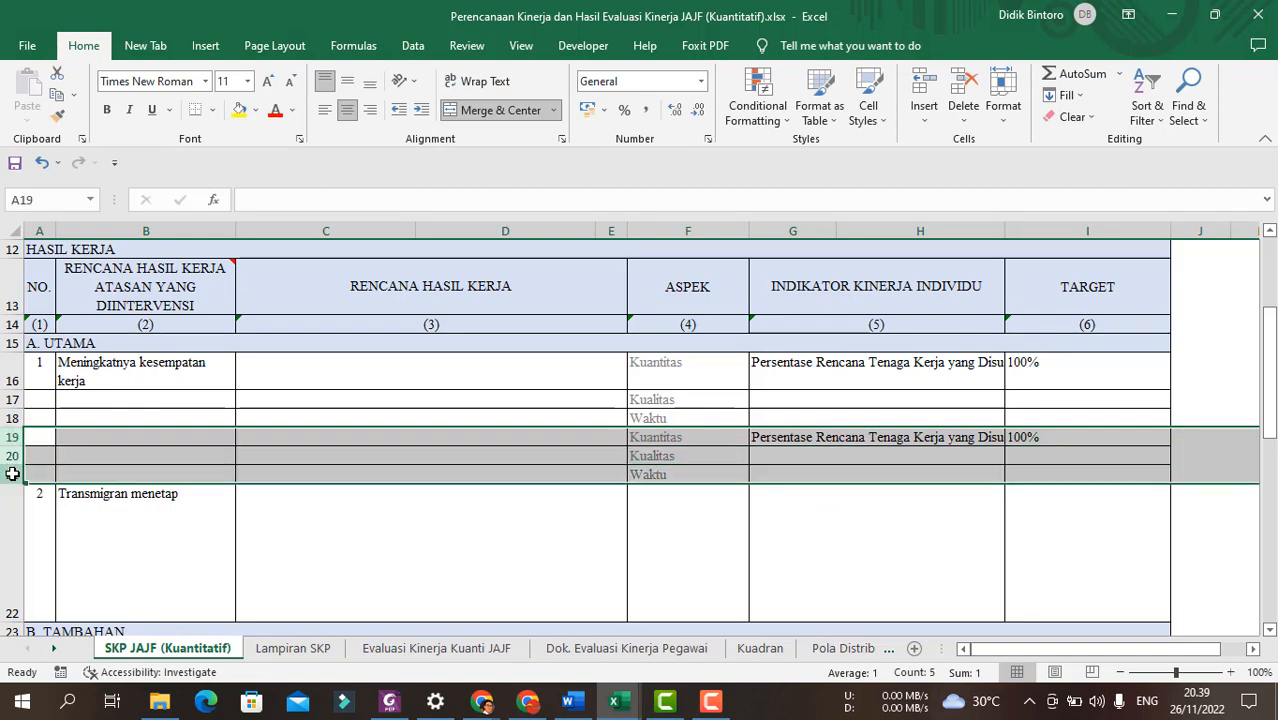
key(ctrl+c)
click(12, 490)
right_click(12, 500)
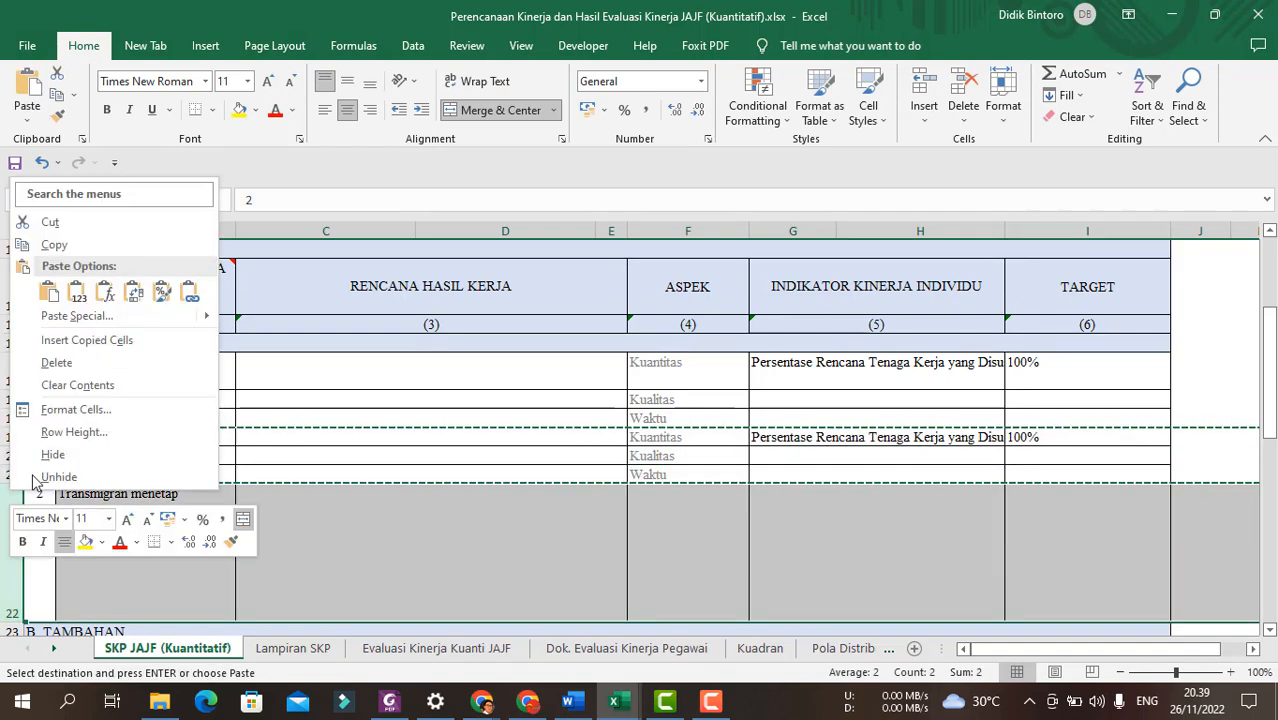
click(105, 342)
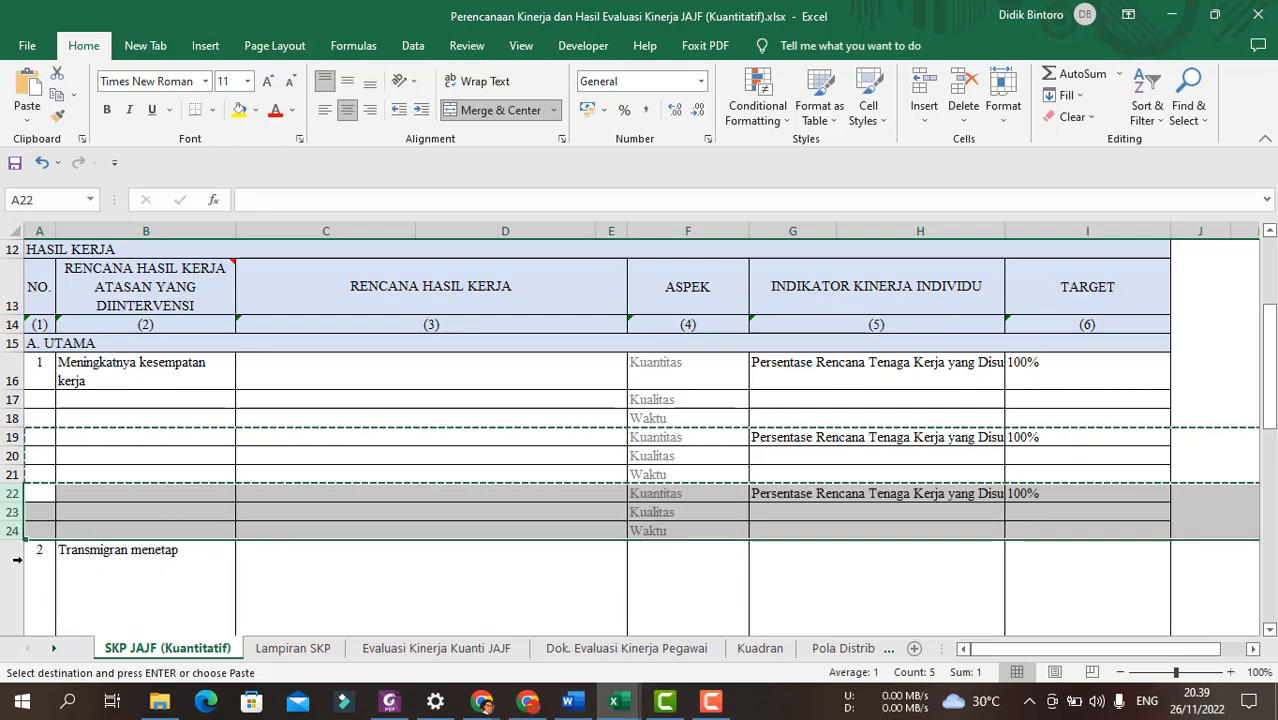
right_click(8, 565)
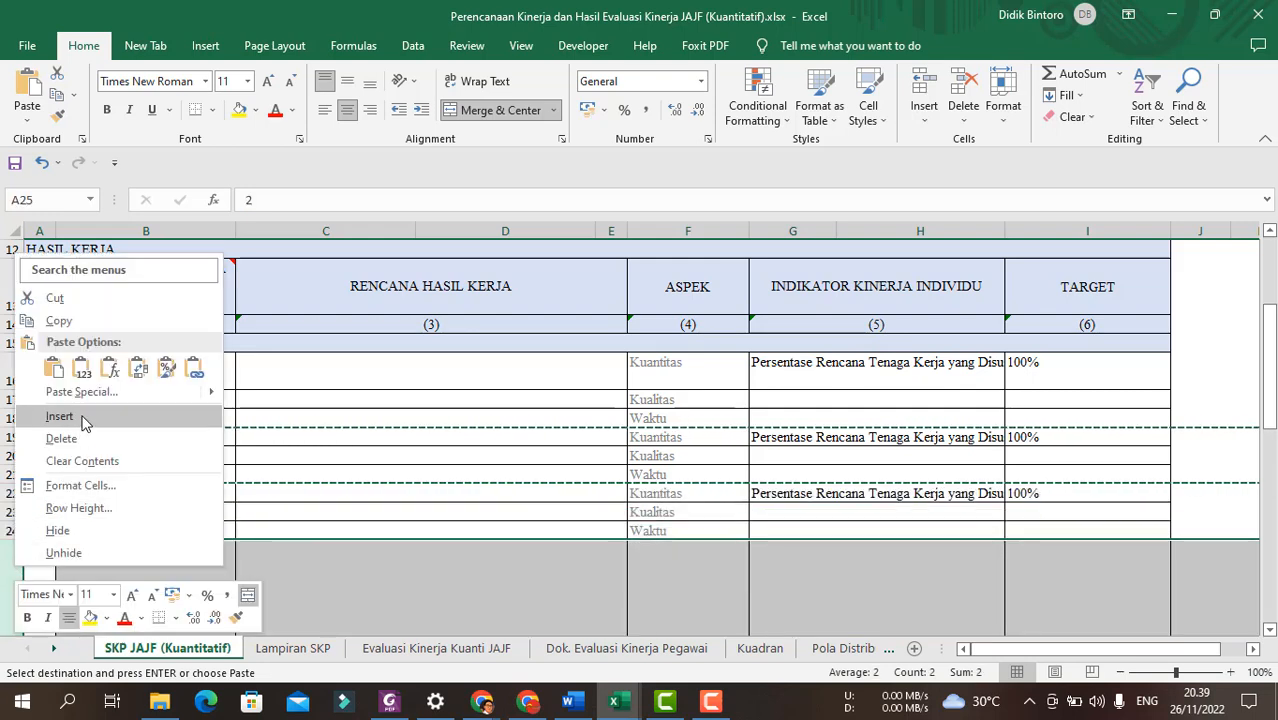
click(451, 180)
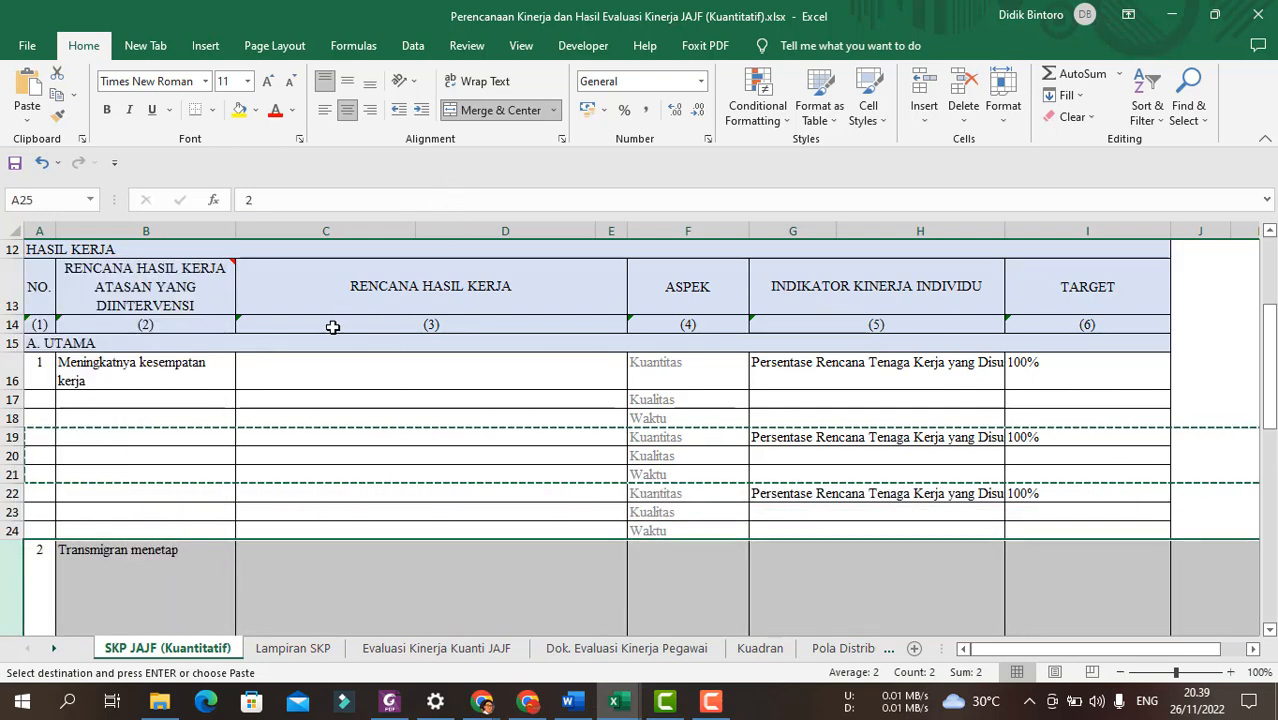
key(ctrl+c)
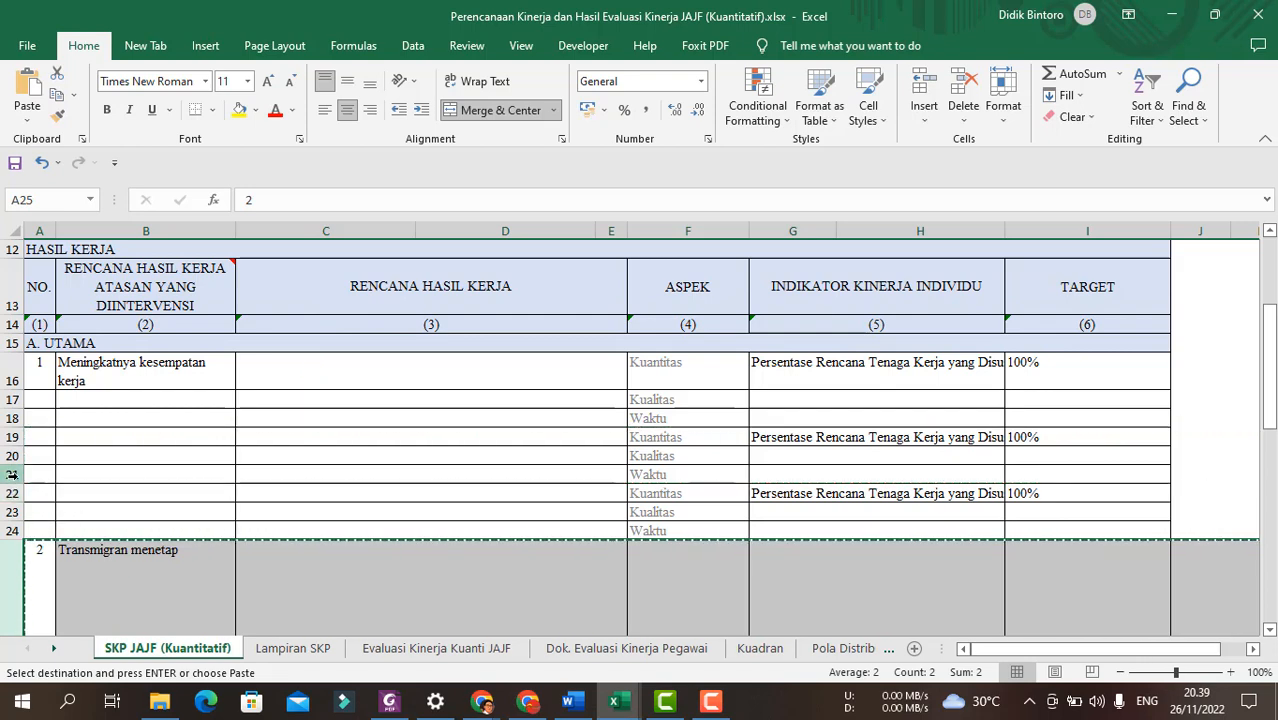
Insert a copy of the Kuantitas, Kualitas and Waktu rows 22 to 24 above the Transmigran menetap row at row 25.
drag(14, 492, 10, 530)
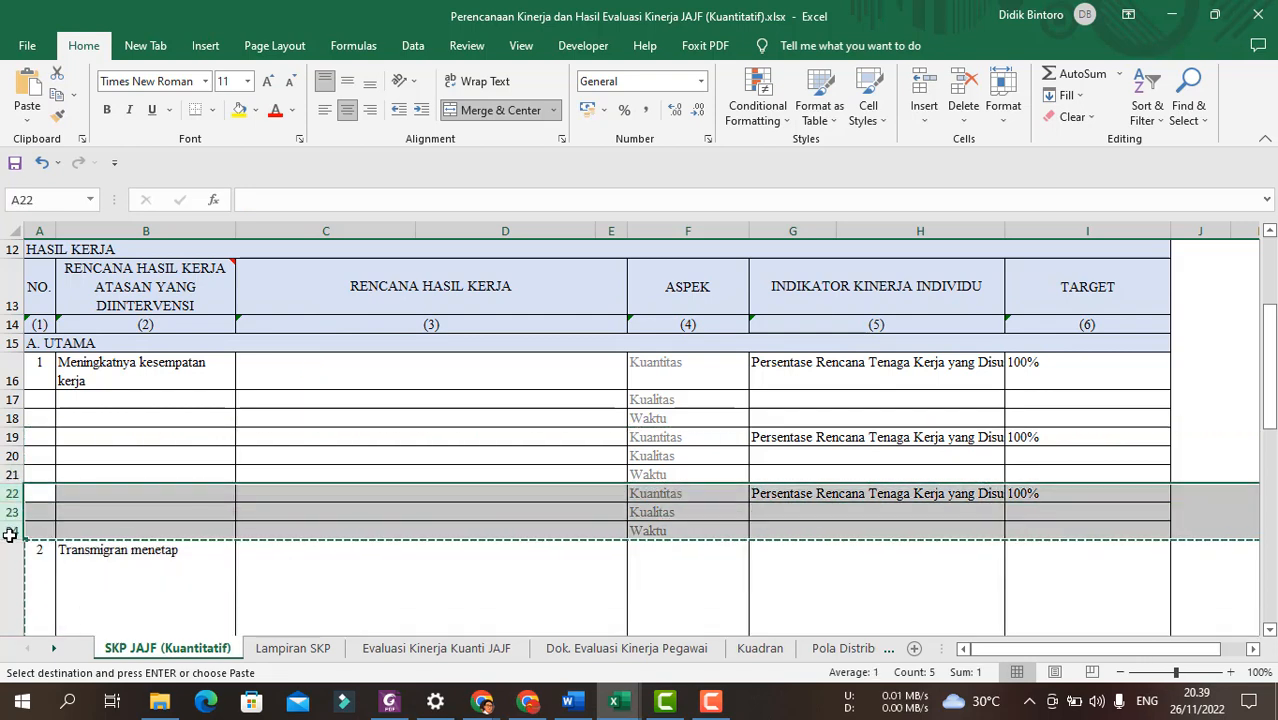
key(ctrl+c)
right_click(8, 551)
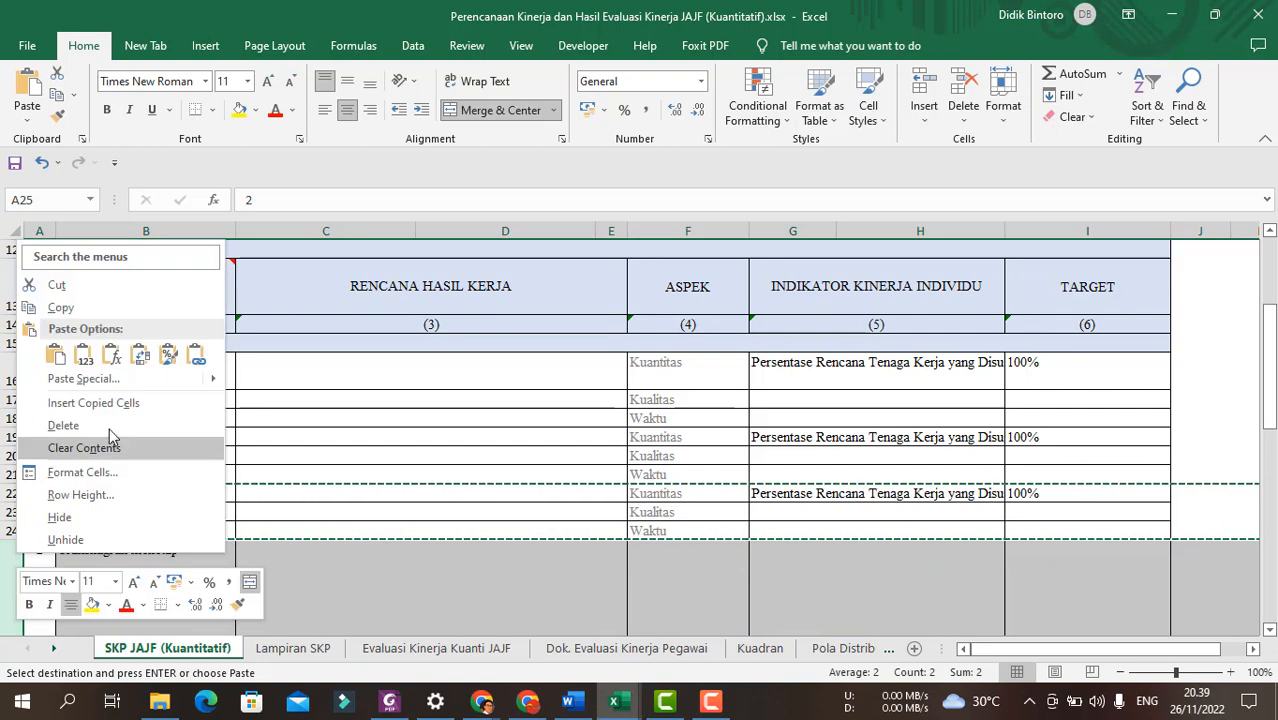
click(110, 404)
scroll(394, 482, down, 1)
scroll(493, 412, up, 1)
click(500, 397)
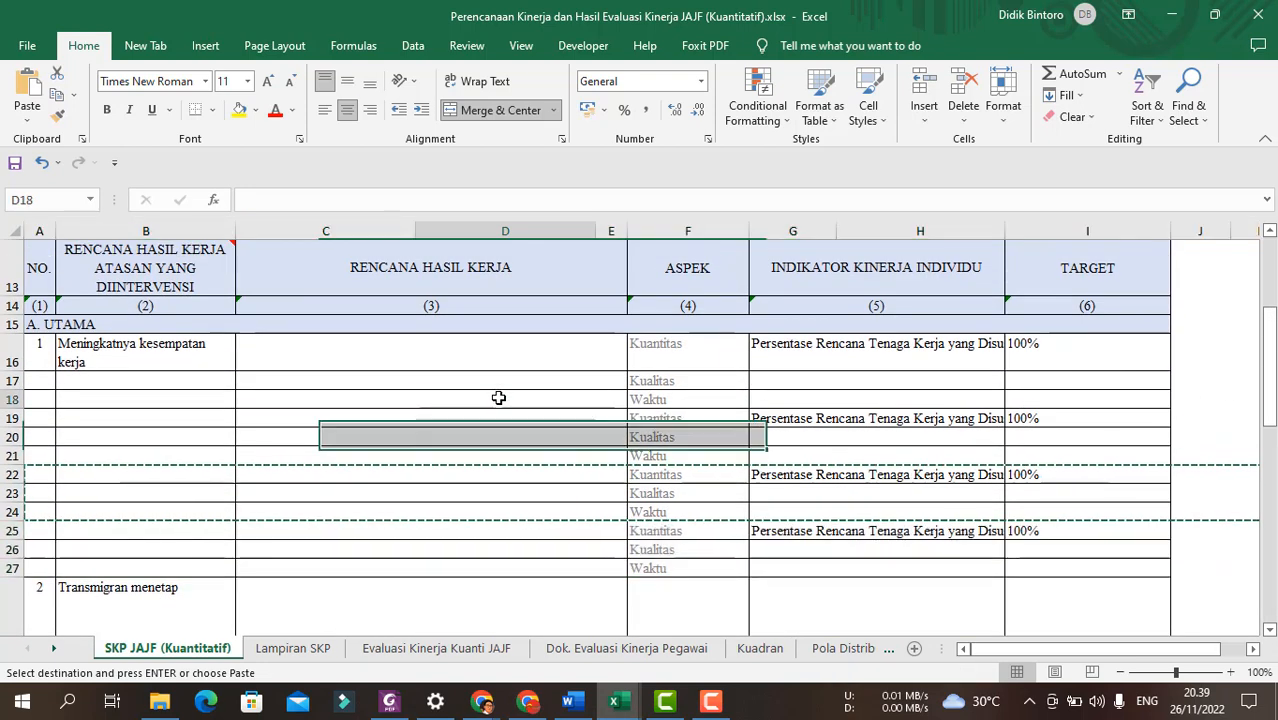
Replace the indicator in G19 with the Word agreement's "Persentase Pencari Kerja yang Ditempatkan melalui Mekanisme Layanan Antar Kerja".
click(309, 341)
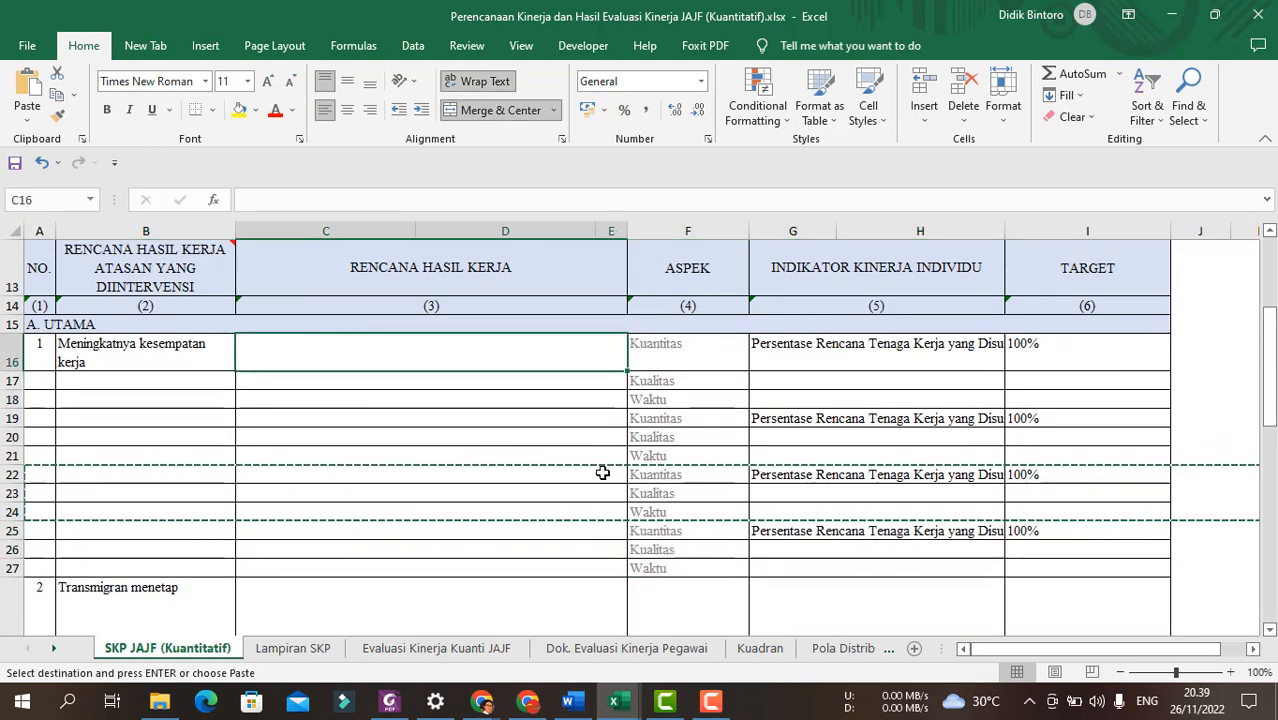
key(alt+Tab)
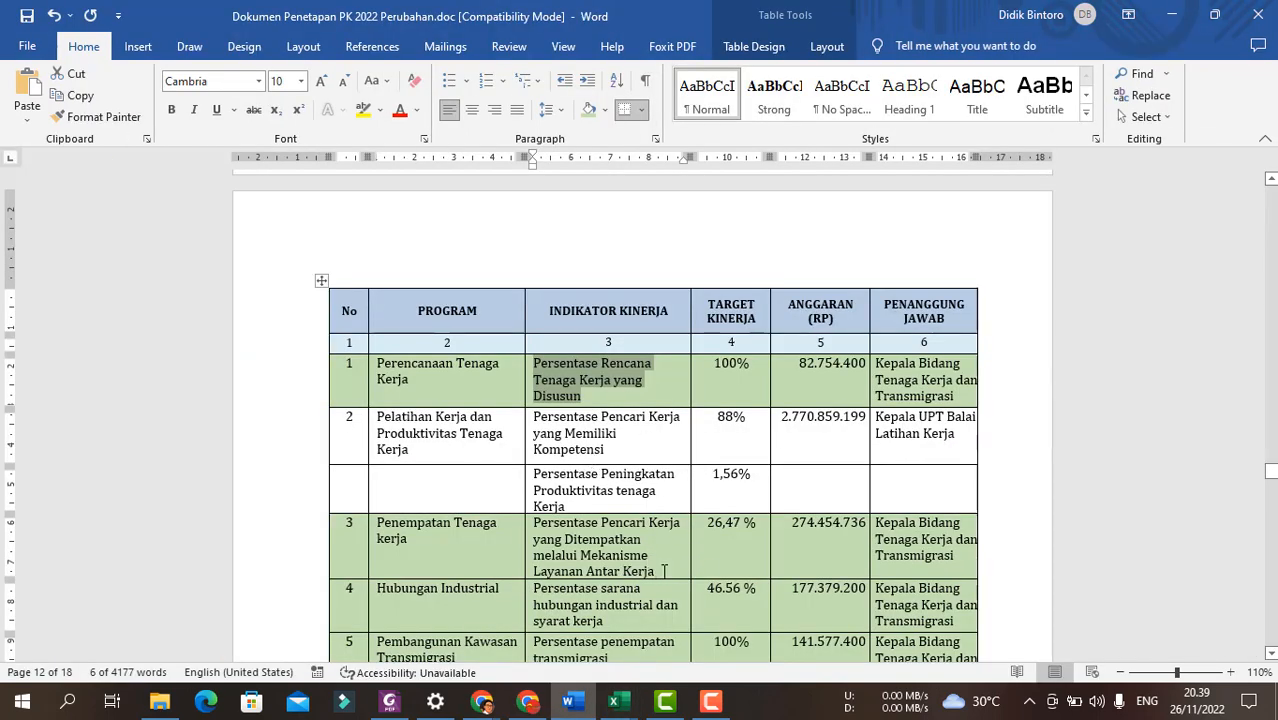
drag(664, 570, 535, 524)
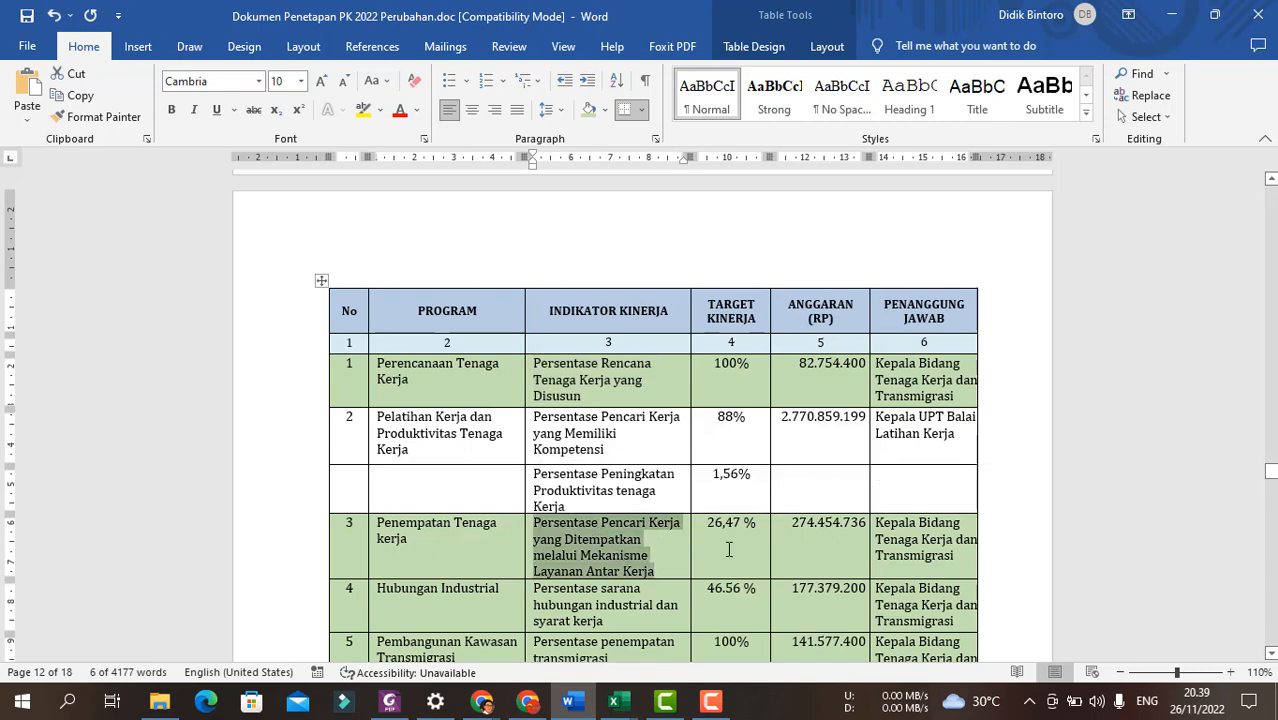
key(alt+Tab)
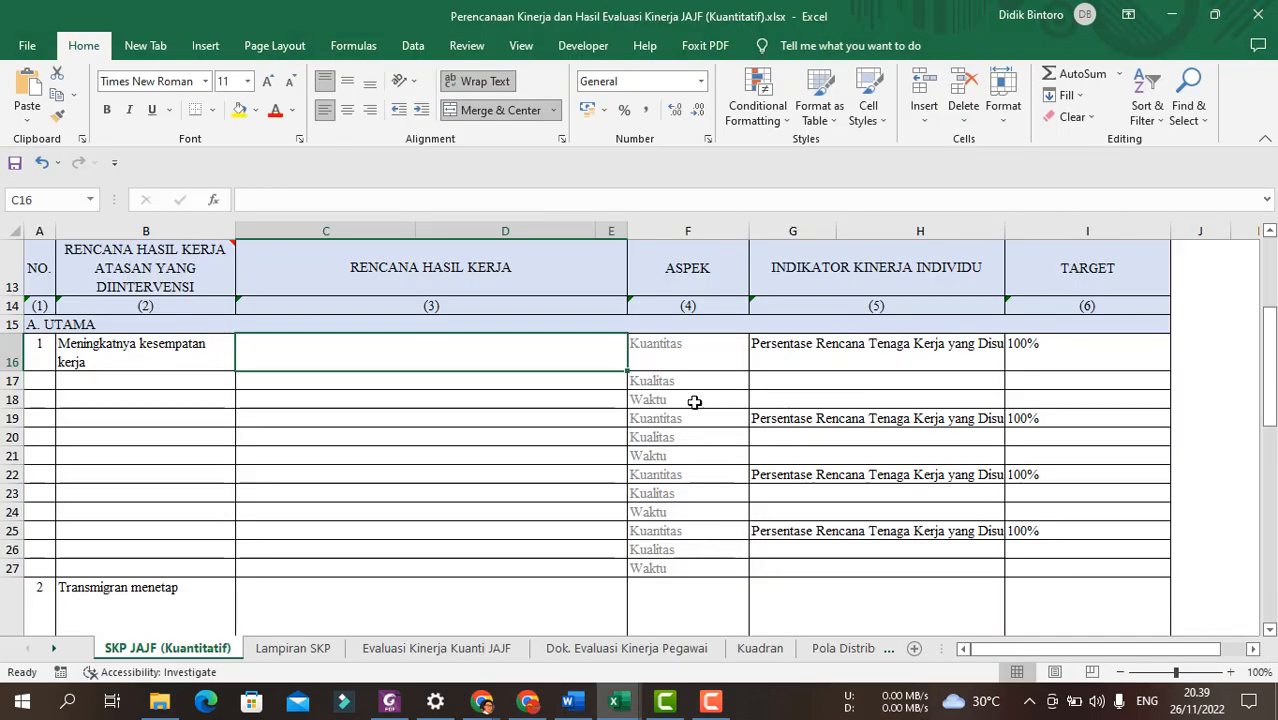
double_click(781, 419)
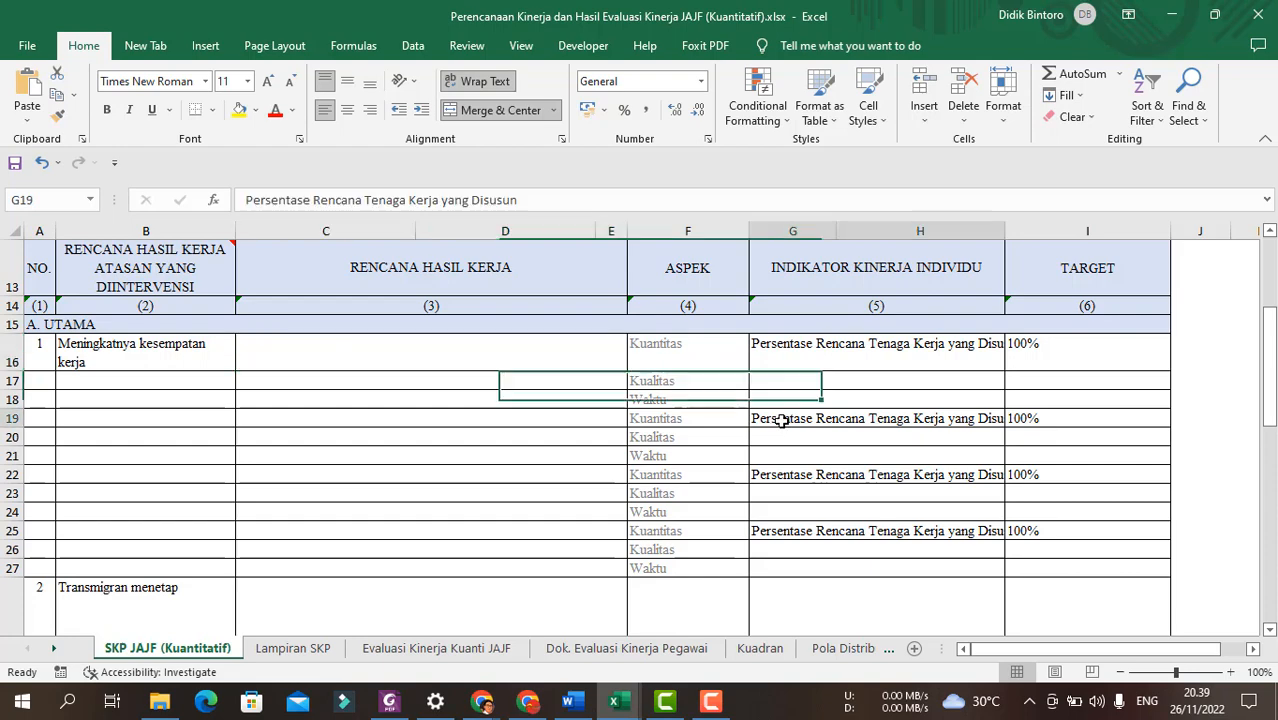
key(ctrl+v)
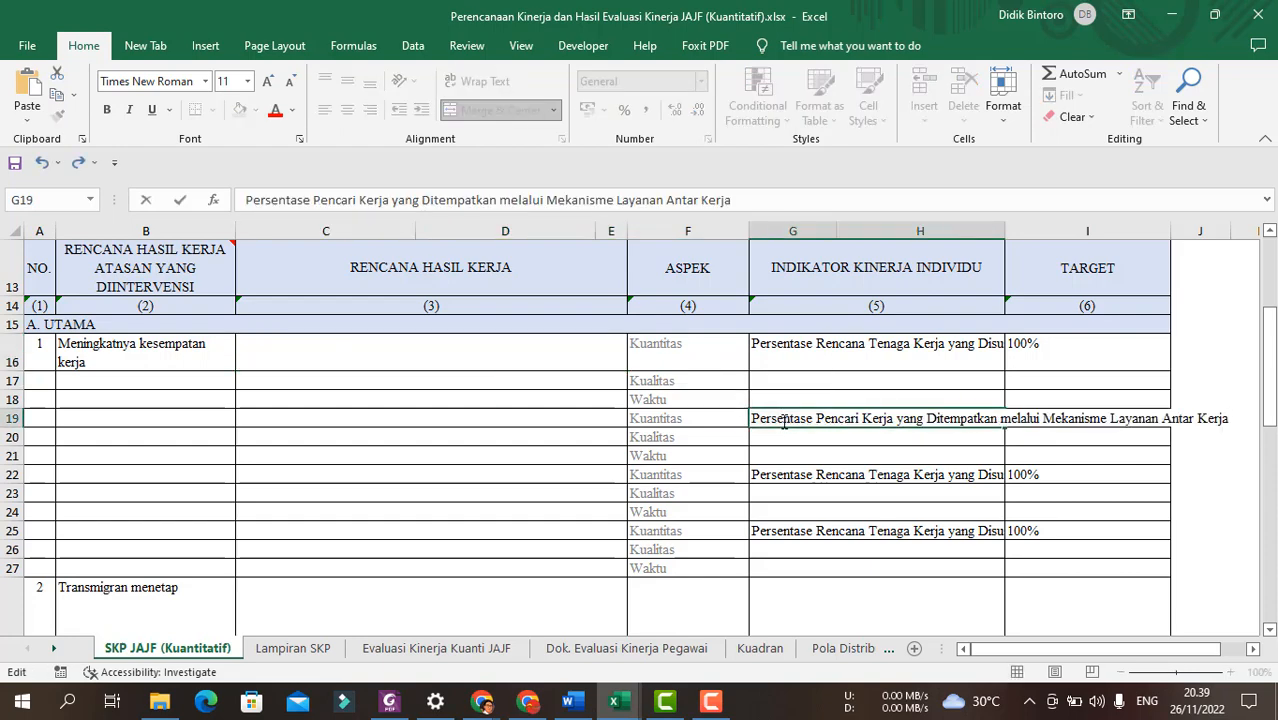
key(Return)
Check the Penempatan Tenaga kerja target in the Word agreement and set the Excel target in I19 to 26,47%.
key(alt+Tab)
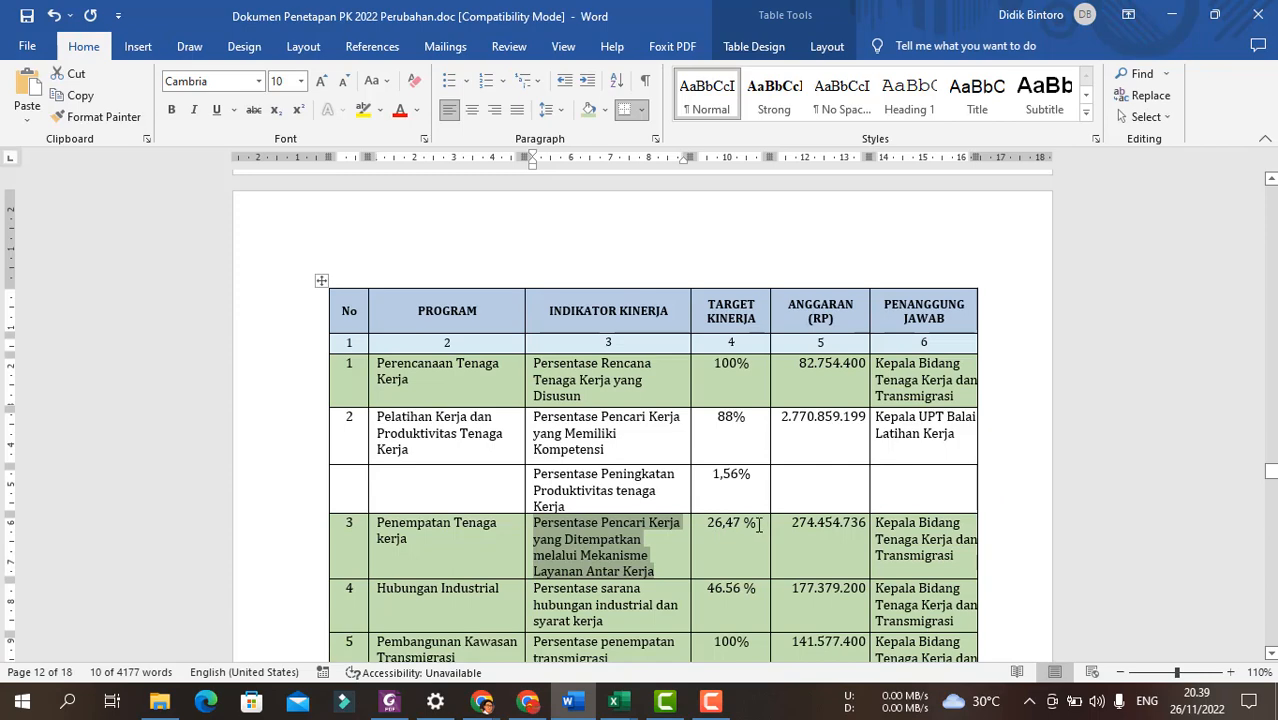
key(alt+Tab)
click(1046, 418)
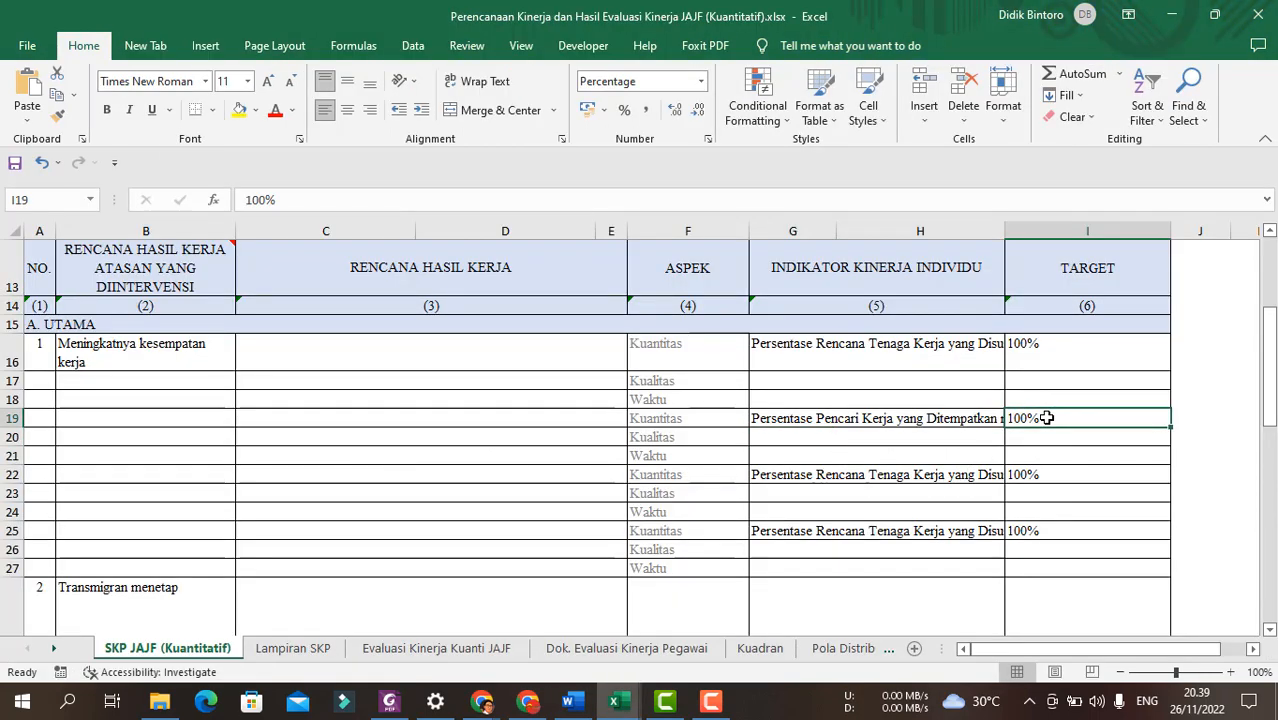
text(26,%)
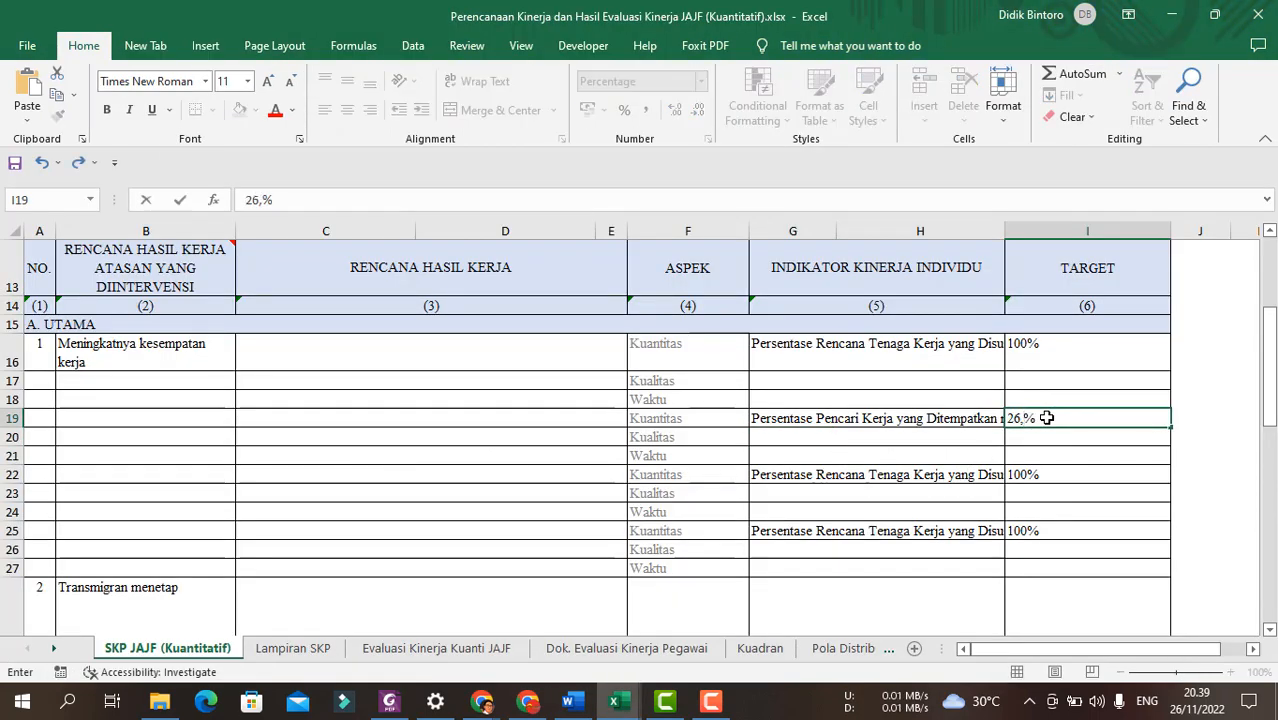
text(47)
key(Return)
Replace the indicator in G22 with "Persentase sarana hubungan industrial dan syarat kerja" copied from the Word agreement's Hubungan Industrial program.
key(Down)
key(Down)
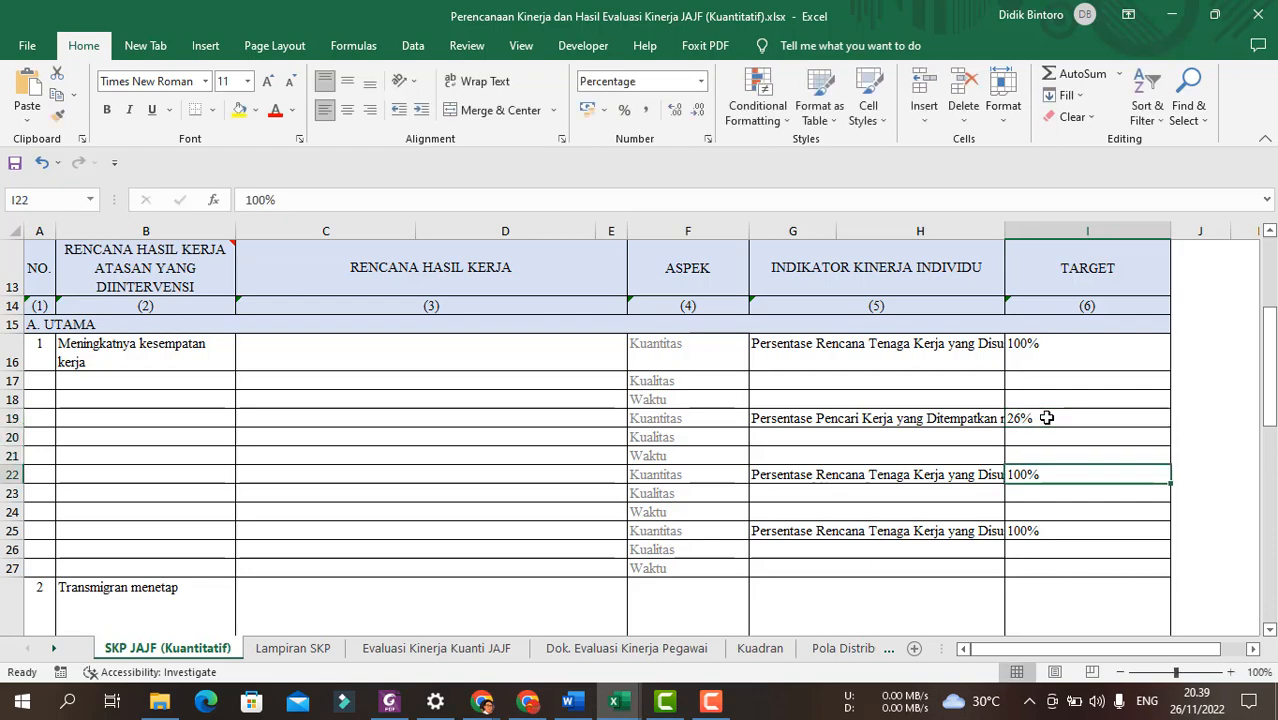
key(alt+Tab)
scroll(616, 516, down, 2)
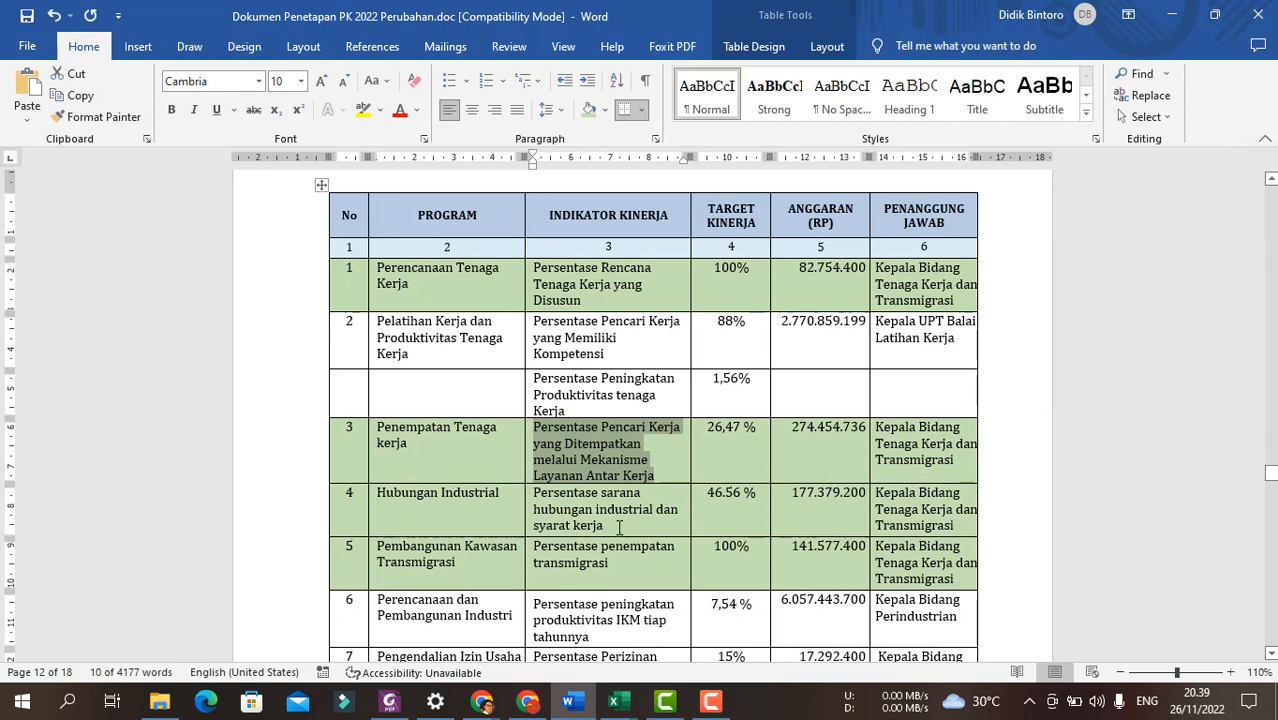
drag(619, 527, 535, 492)
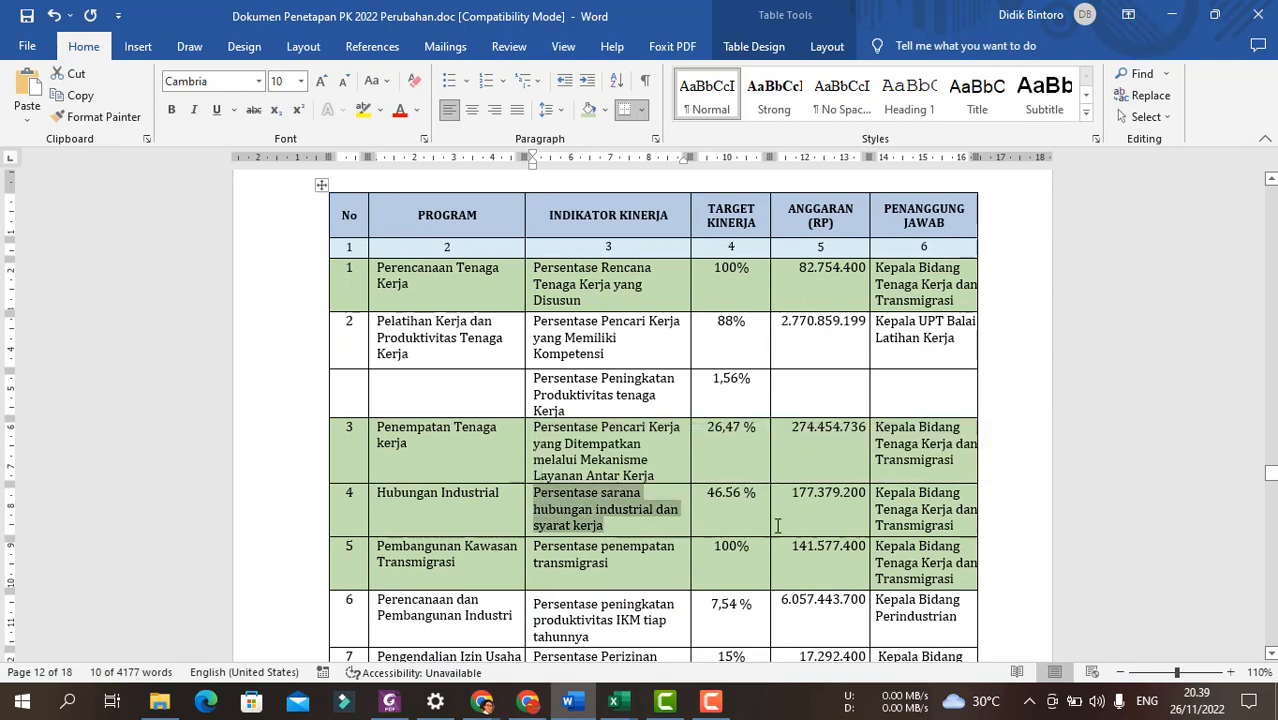
key(alt+Tab)
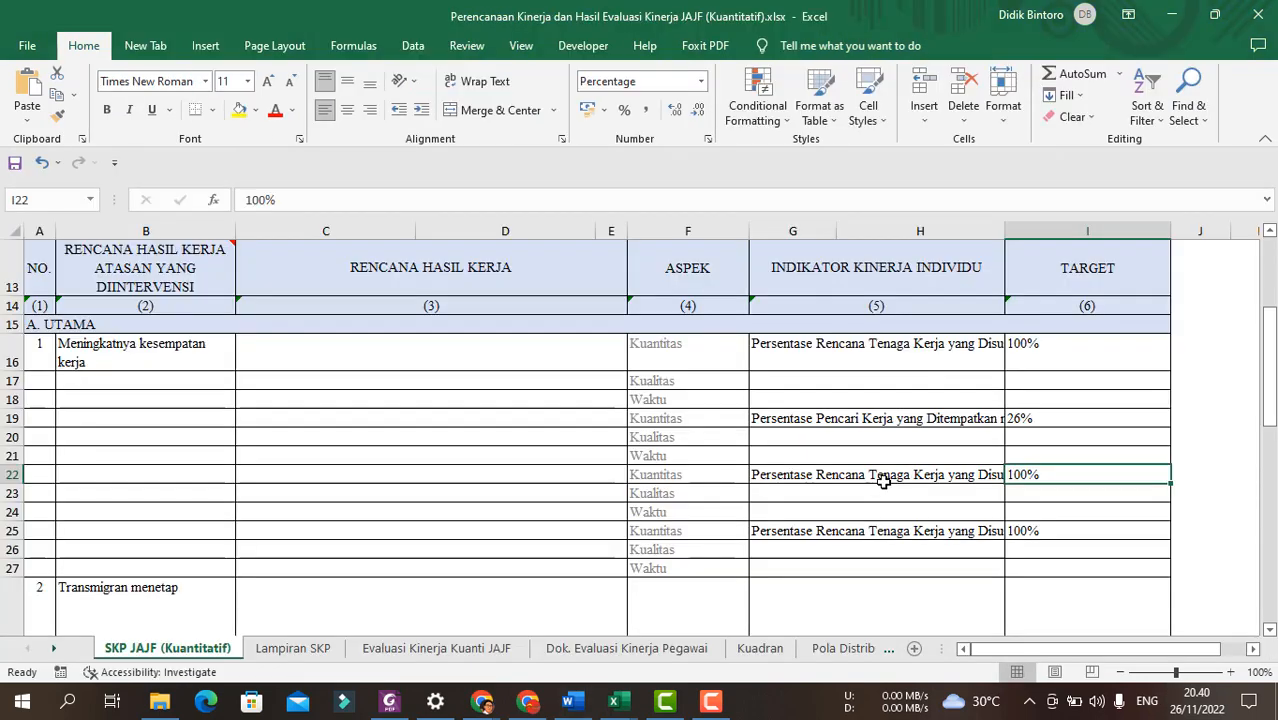
click(878, 474)
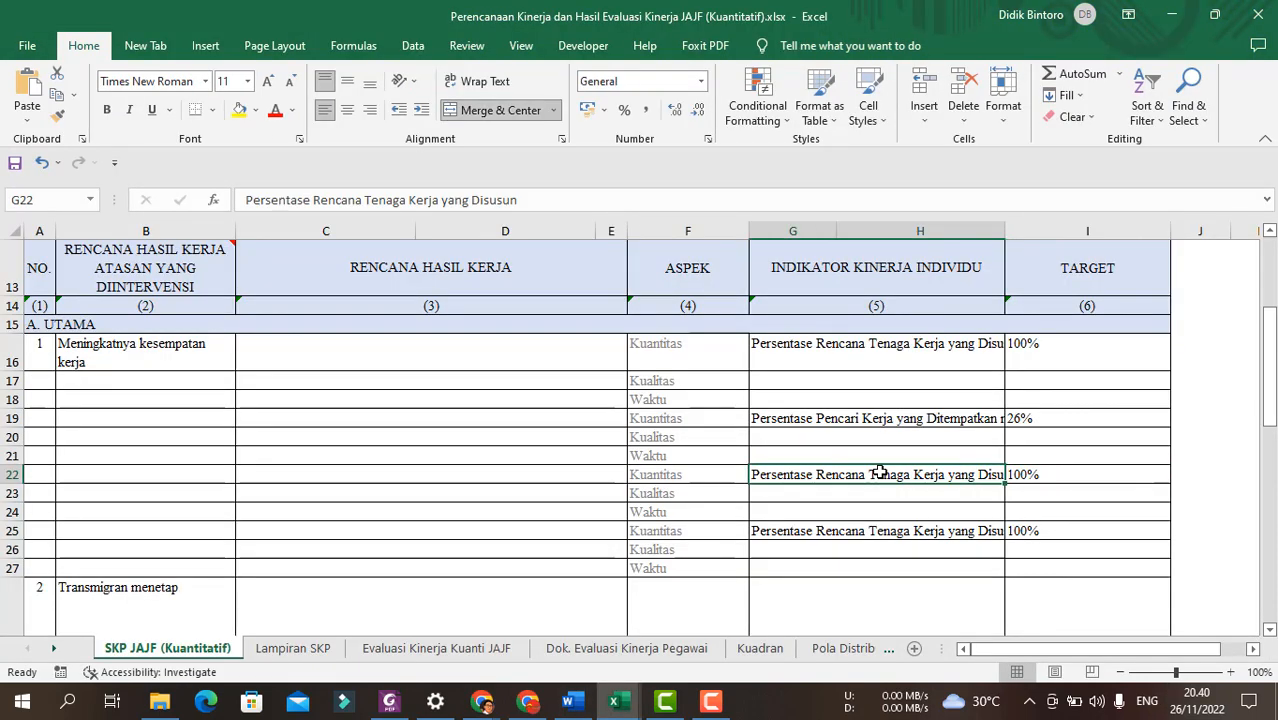
drag(594, 199, 4, 149)
key(ctrl+v)
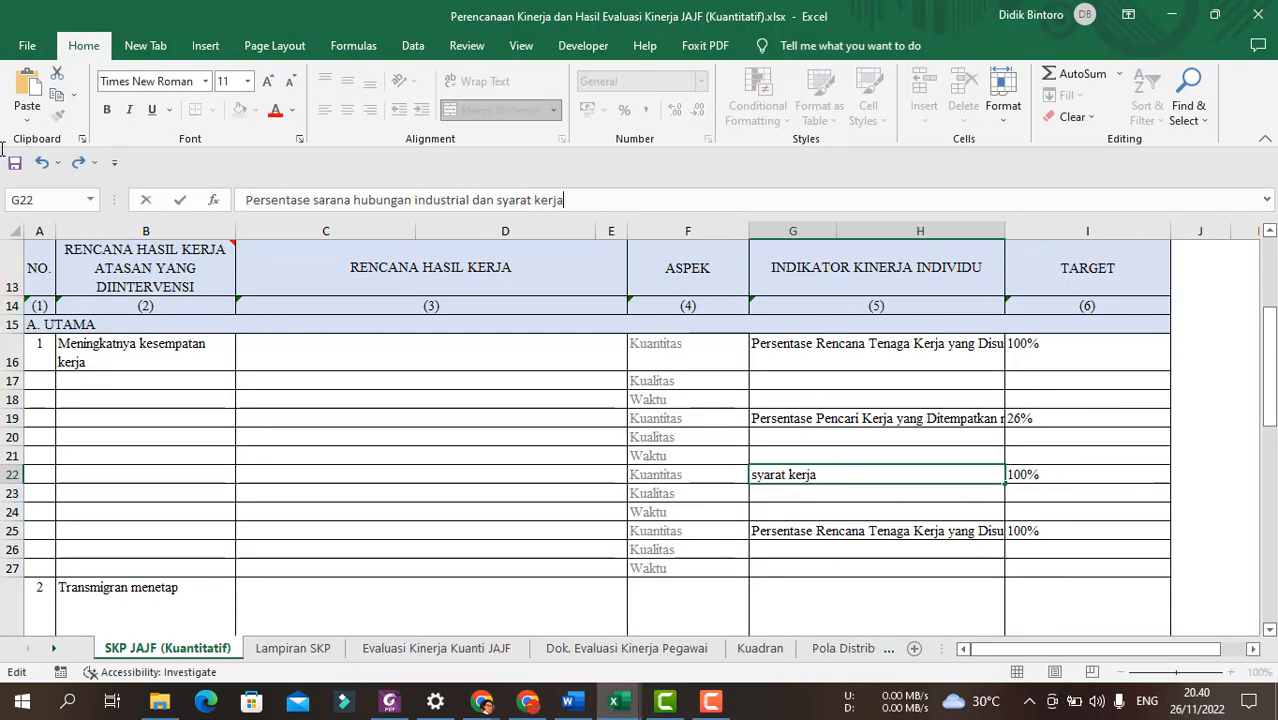
key(Return)
Set the Hubungan Industrial indicator's target in I22 to 46,56%.
click(1070, 477)
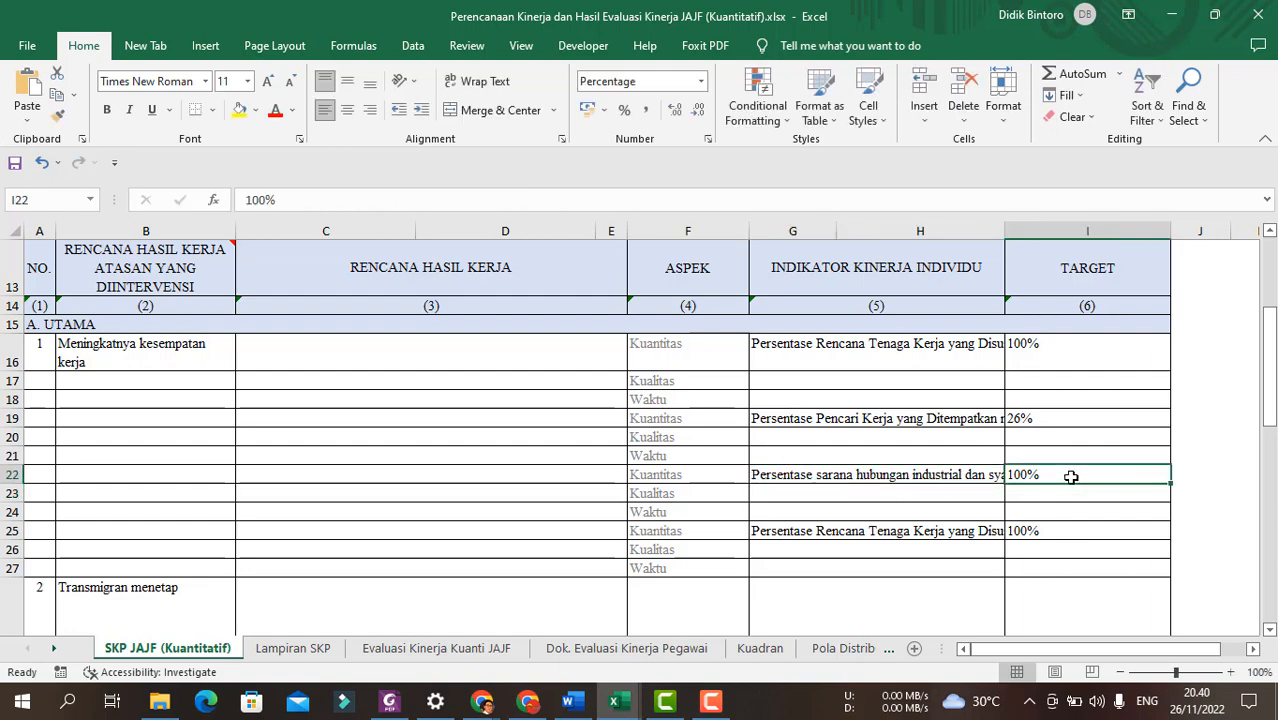
text(46,56)
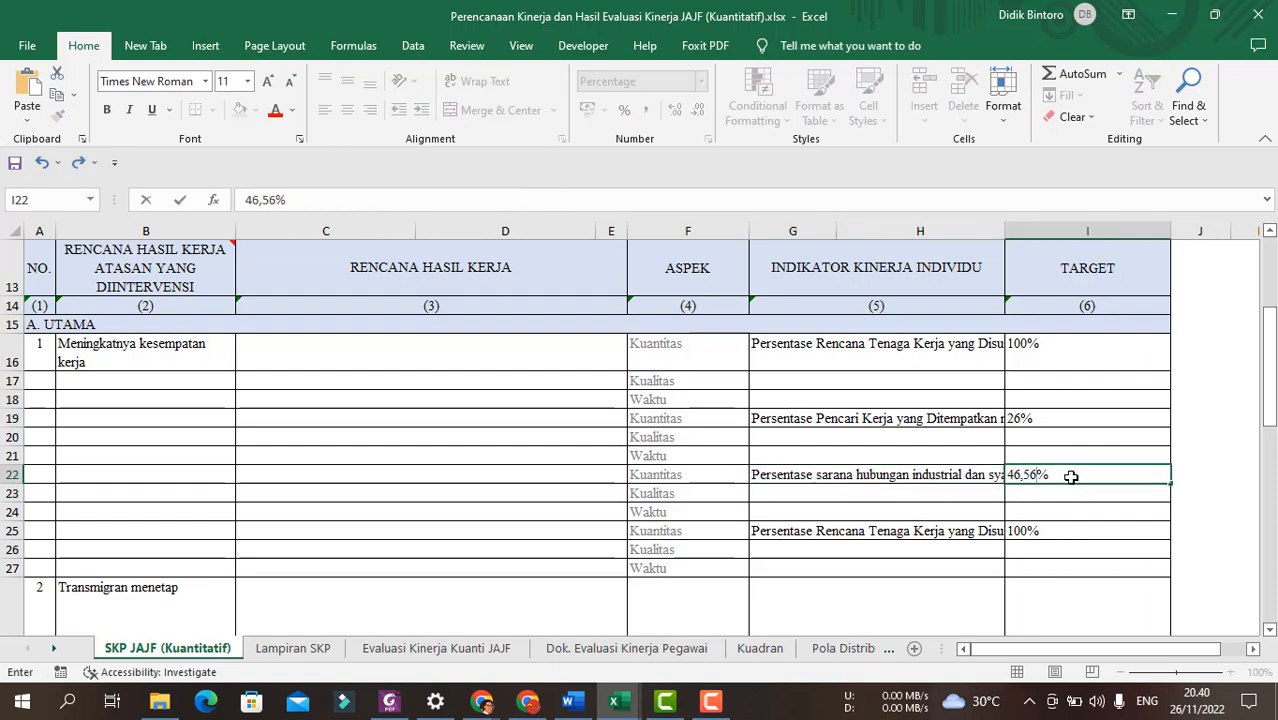
key(Return)
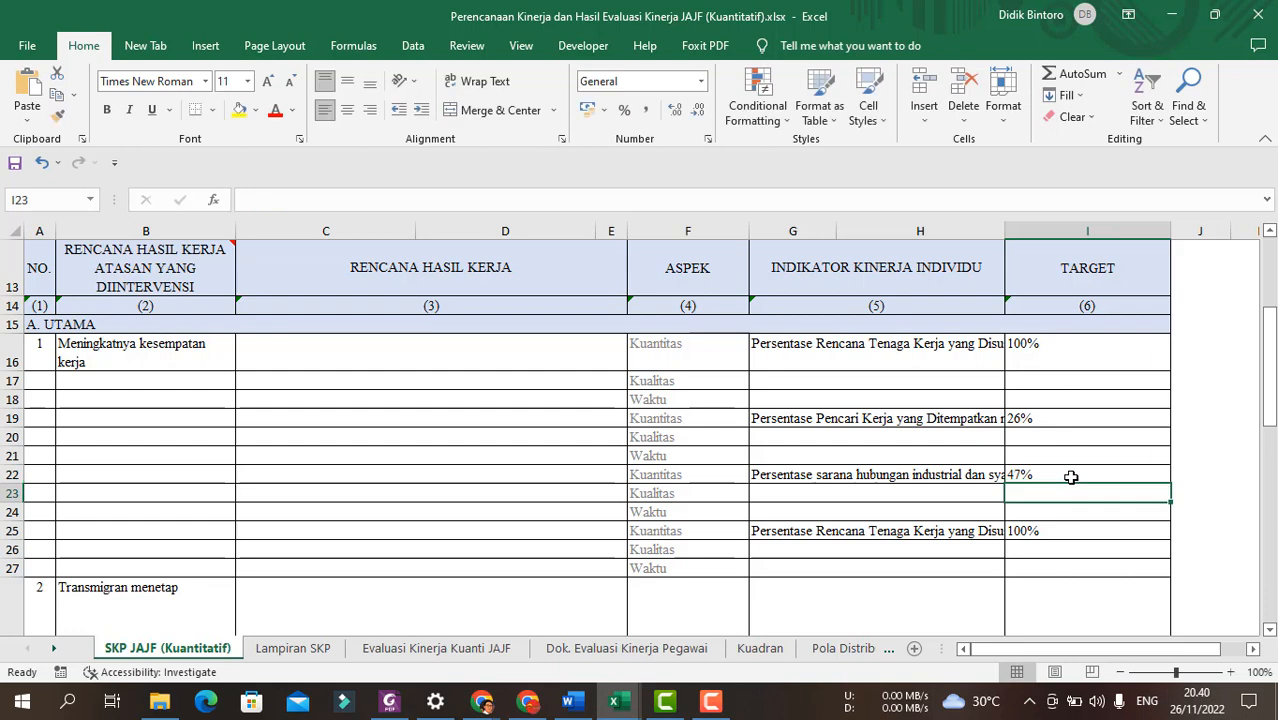
Format the target percentages in I16:I25 to show two decimal places.
click(1070, 477)
drag(1058, 343, 1067, 530)
click(676, 110)
click(676, 110)
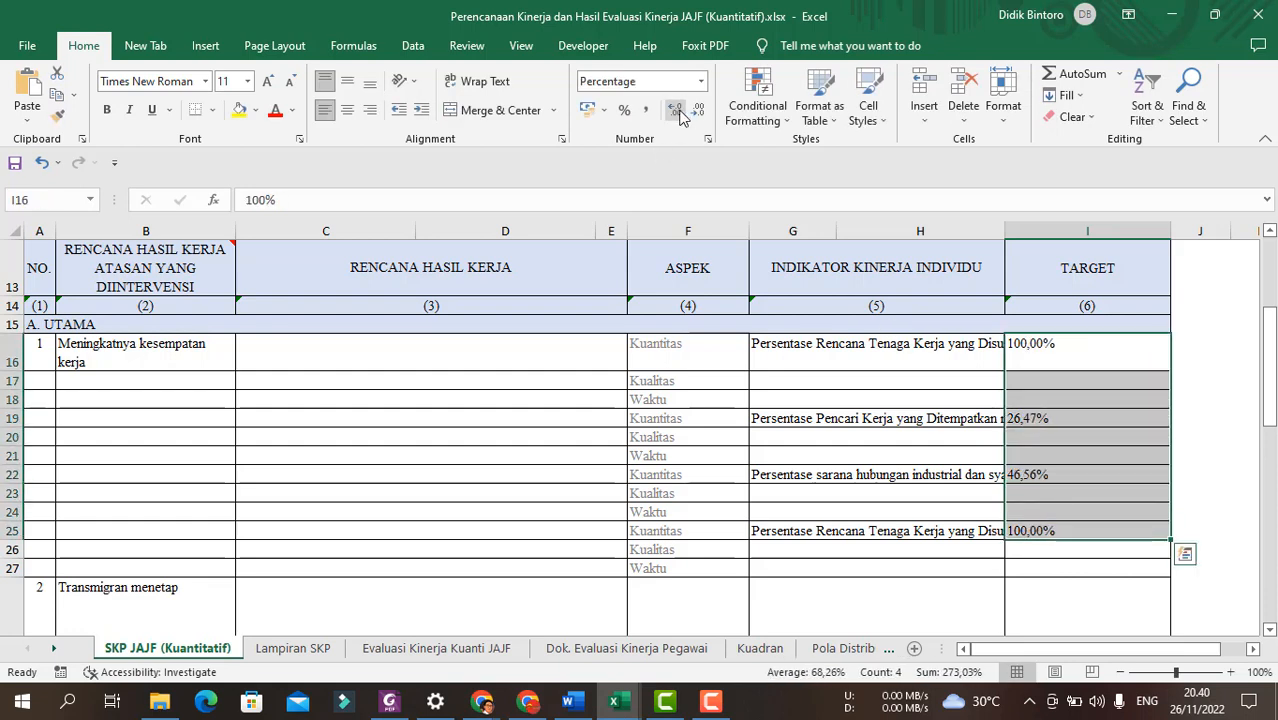
click(1078, 510)
Replace the indicator in G25 with "Persentase penempatan transmigrasi" copied from the Word agreement's Pembangunan Kawasan Transmigrasi program.
click(912, 528)
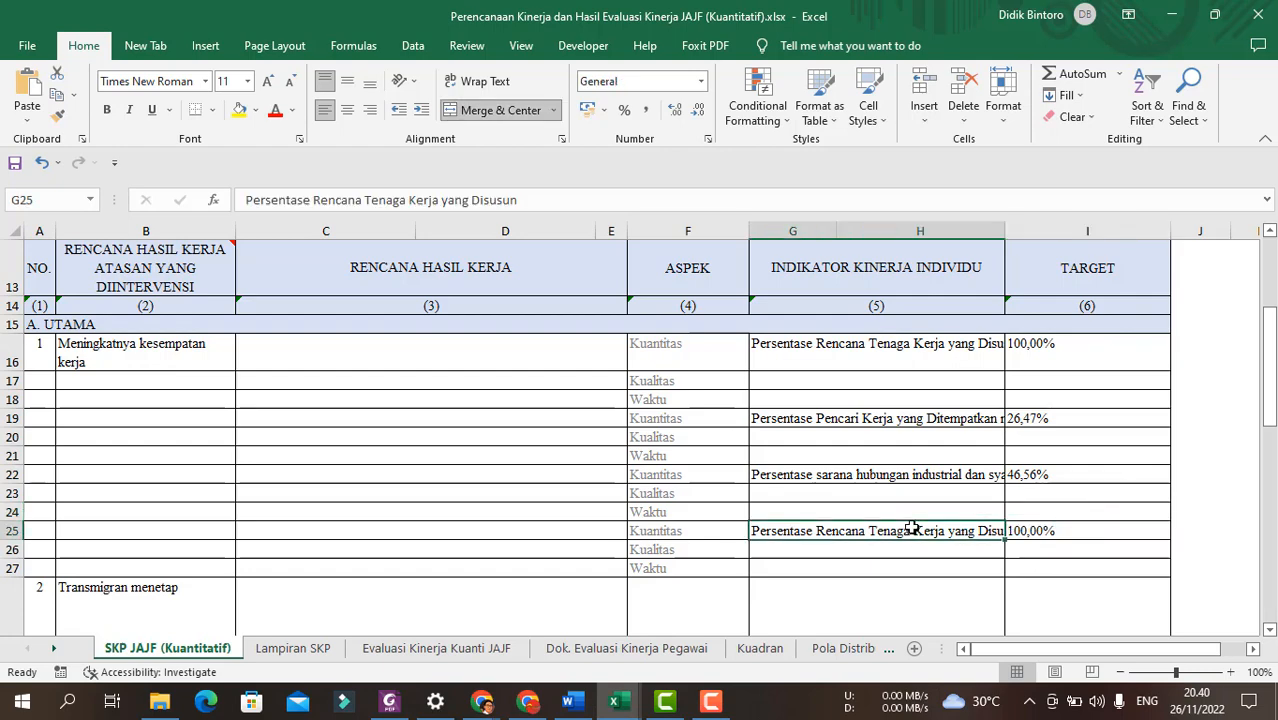
key(alt+Tab)
click(594, 562)
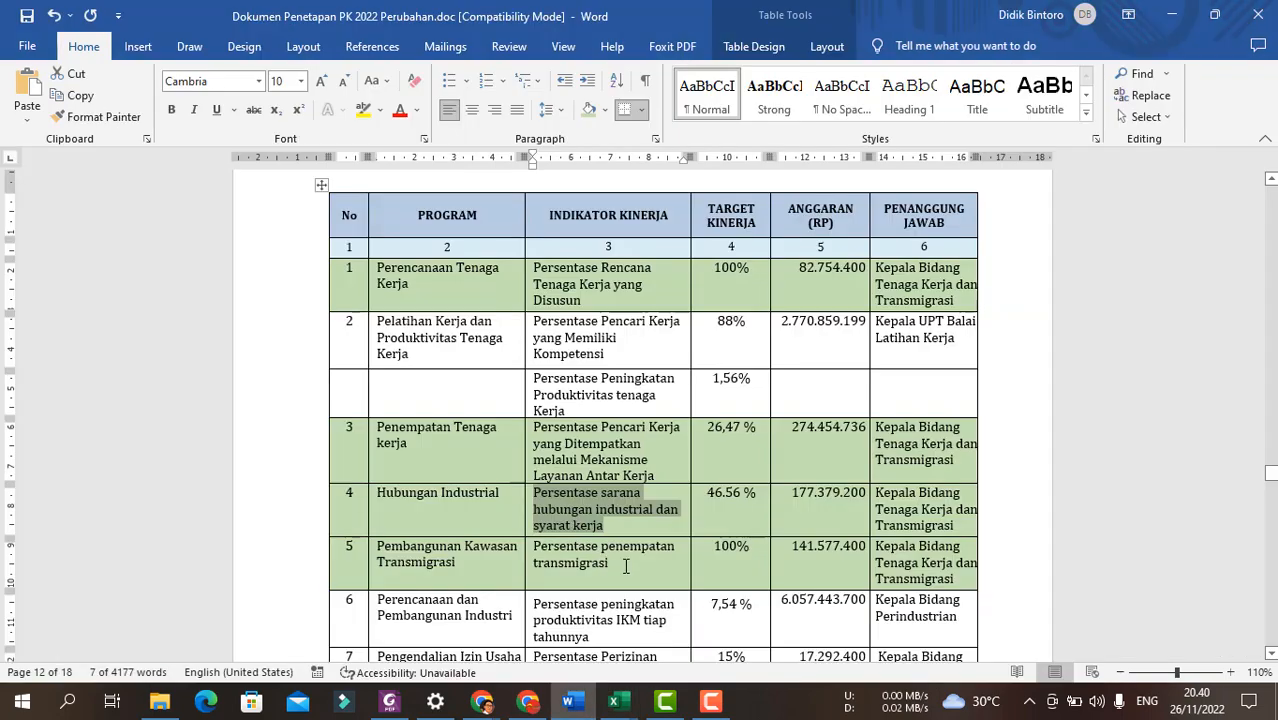
triple_click(580, 551)
key(ctrl+c)
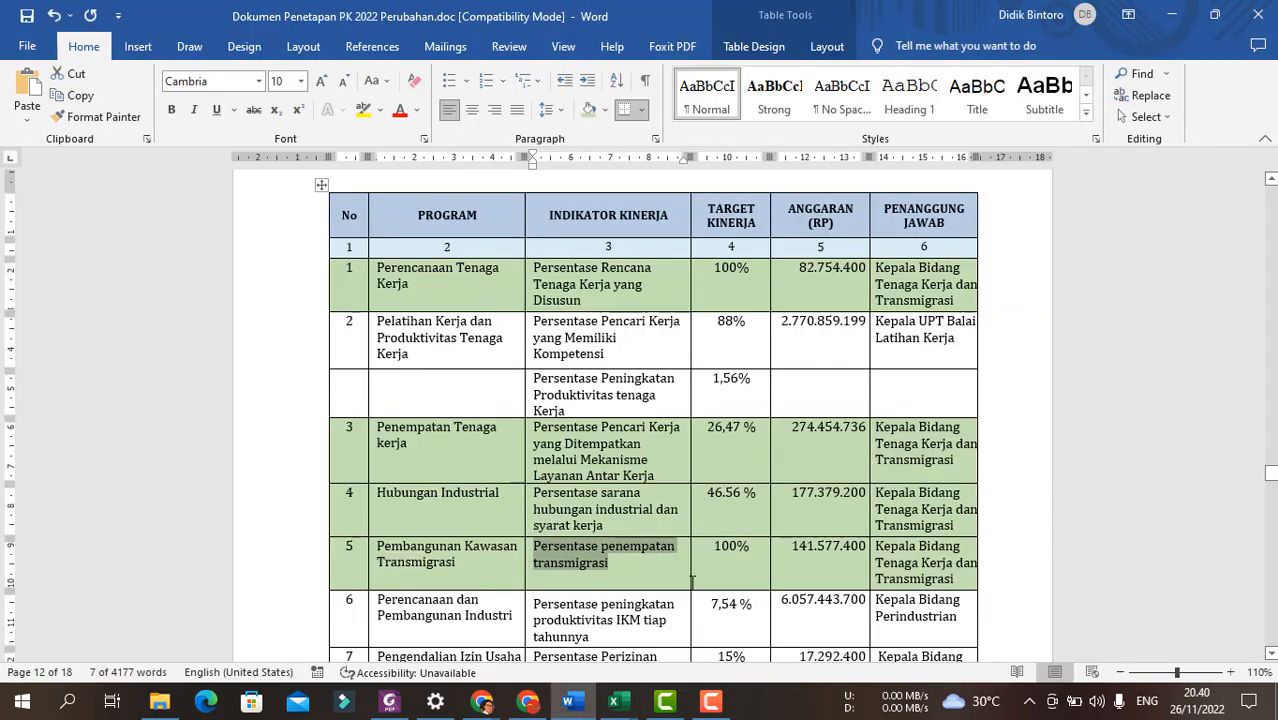
key(alt+Tab)
key(F2)
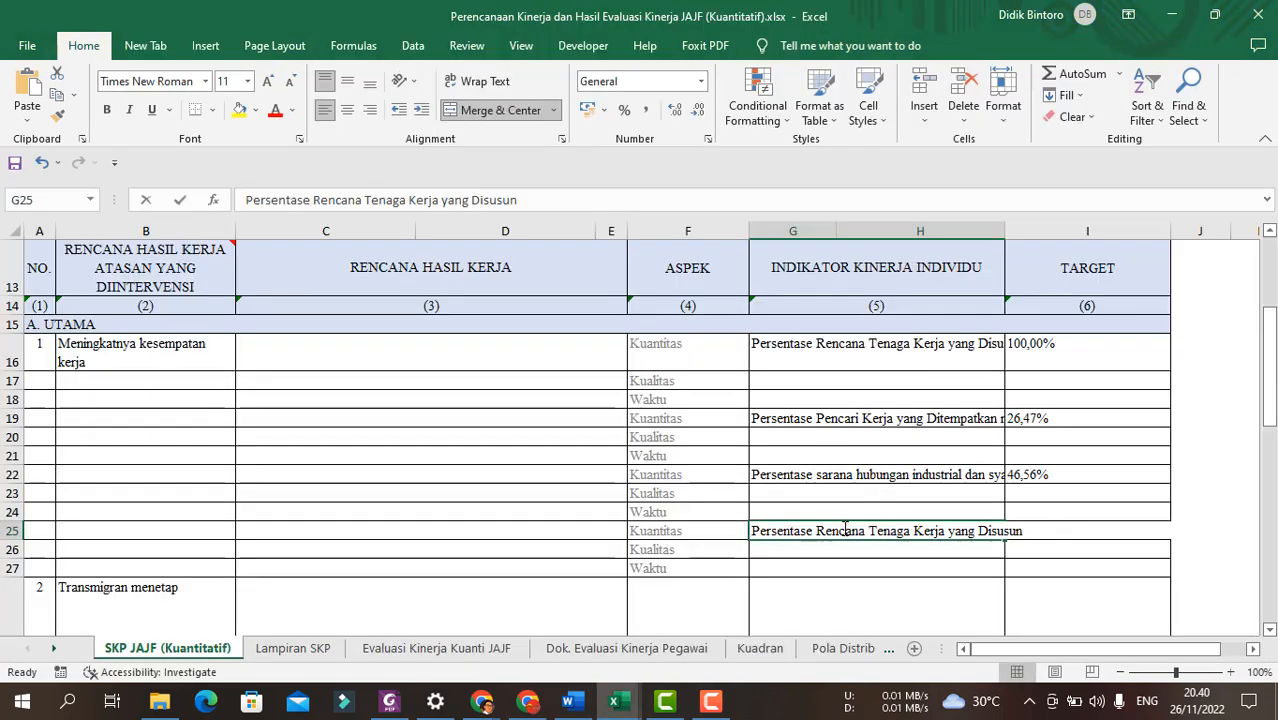
key(shift+Home)
key(ctrl+v)
key(Return)
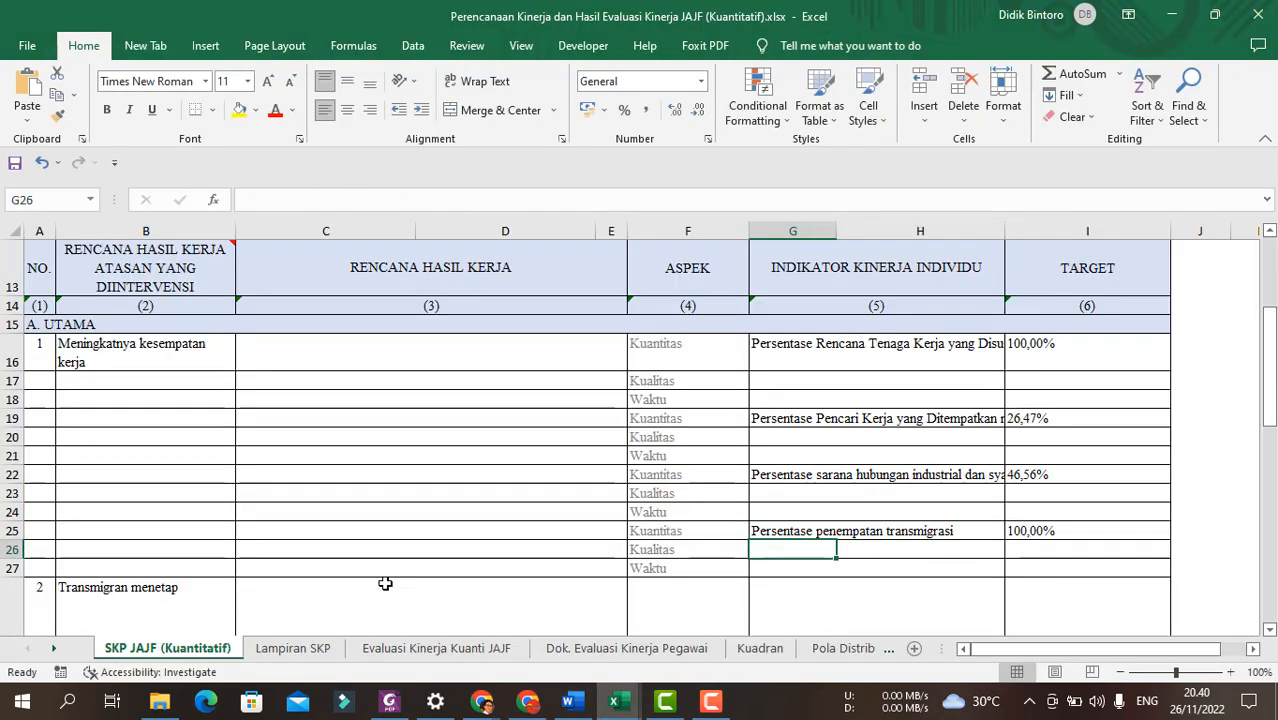
Move the supervisor's work plan "Transmigran menetap" from B28 to B25.
click(173, 600)
scroll(190, 595, down, 1)
double_click(203, 496)
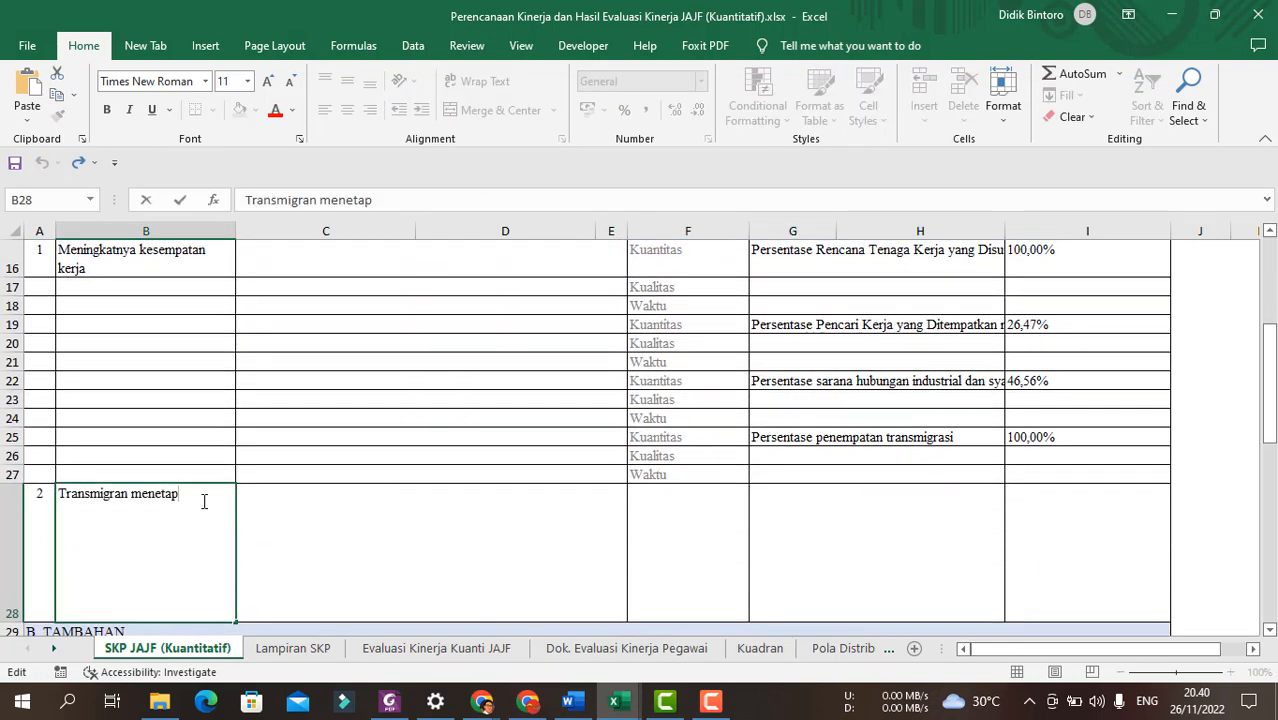
drag(203, 496, 12, 495)
key(ctrl+x)
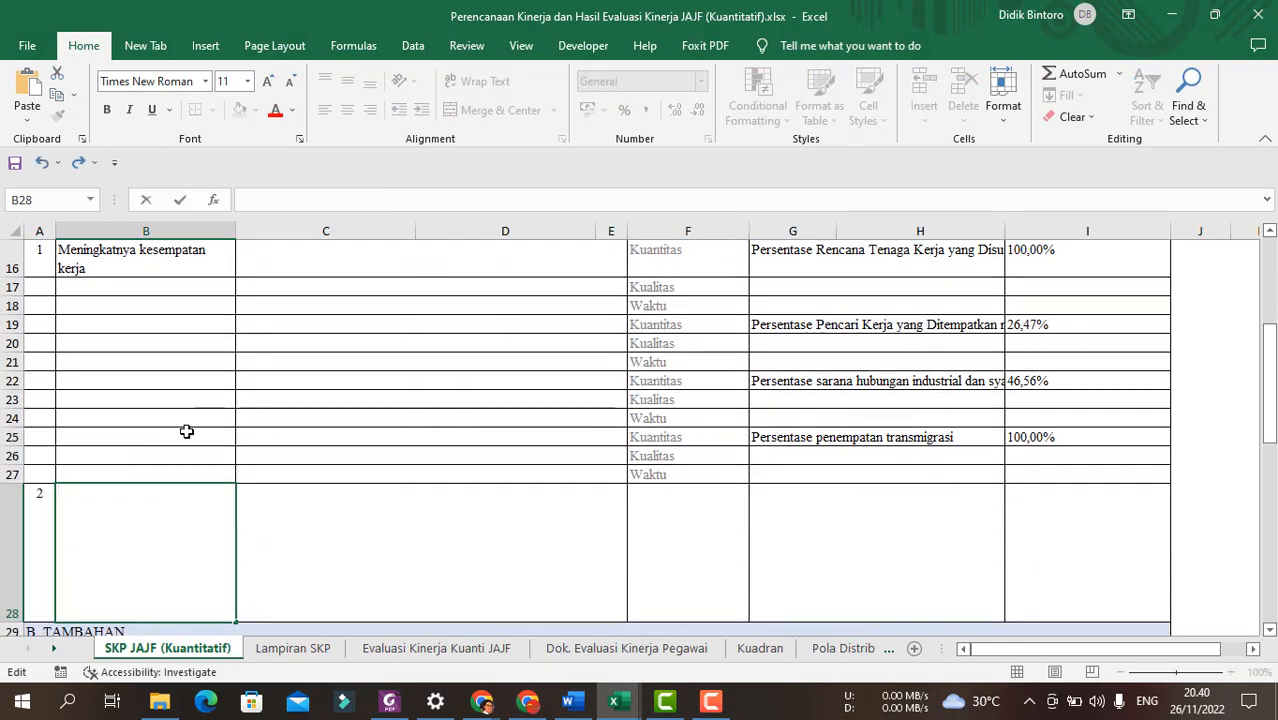
click(181, 435)
double_click(181, 435)
key(ctrl+v)
key(Return)
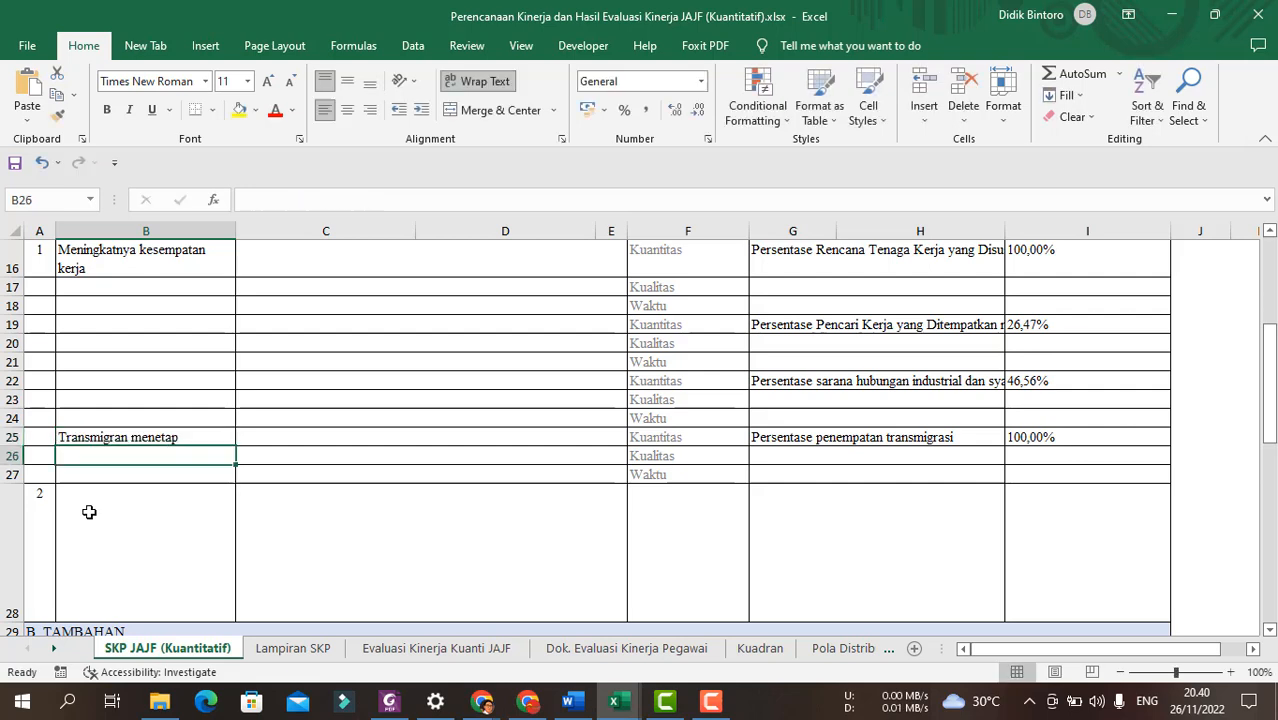
Clear the row number in A28 and enter 2 in A25 beside Transmigran menetap.
click(38, 528)
key(Delete)
click(38, 437)
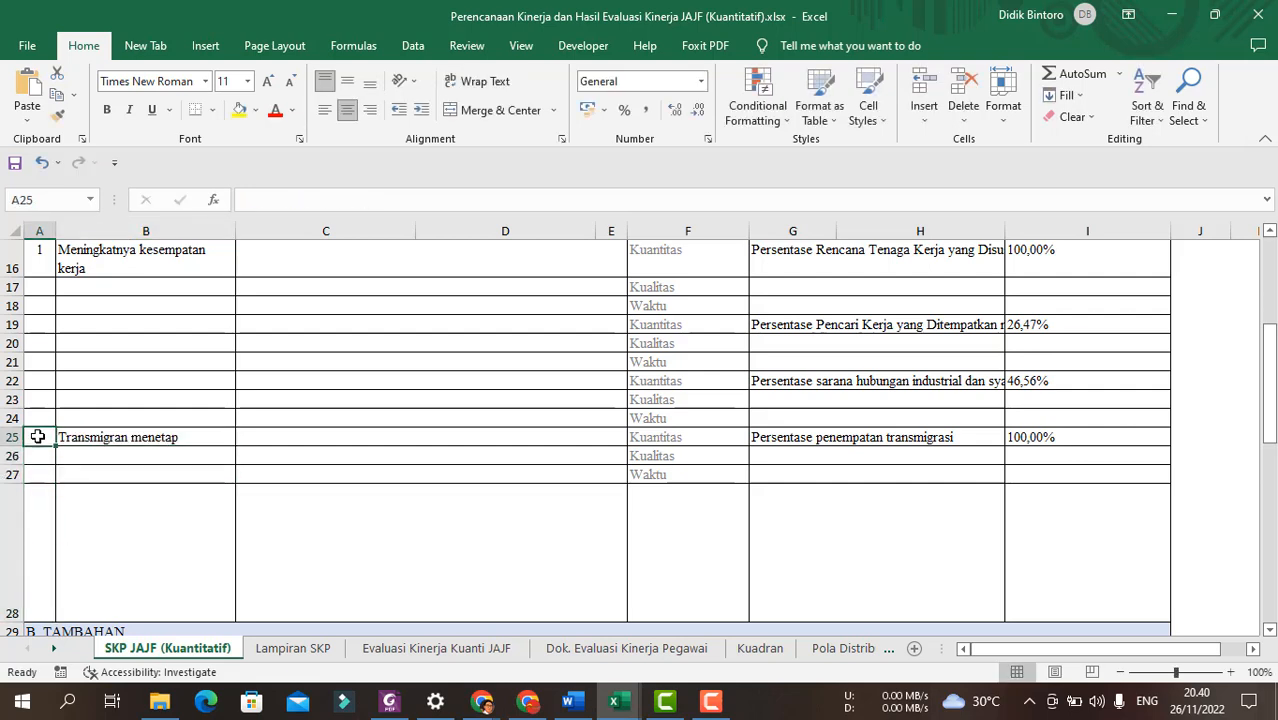
text(2)
key(Return)
Wrap the indicator text in G16:H27 and increase the height of row 19 to fit its full indicator.
scroll(282, 526, down, 1)
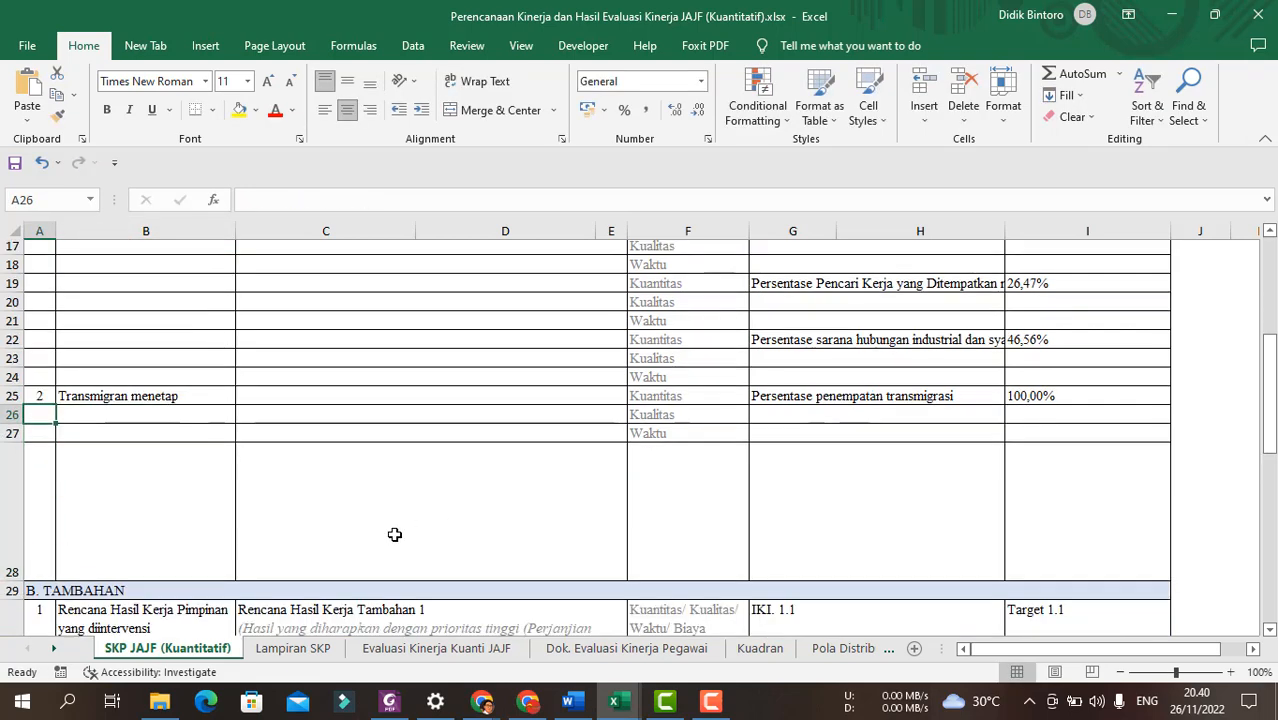
scroll(394, 534, up, 2)
drag(850, 344, 902, 568)
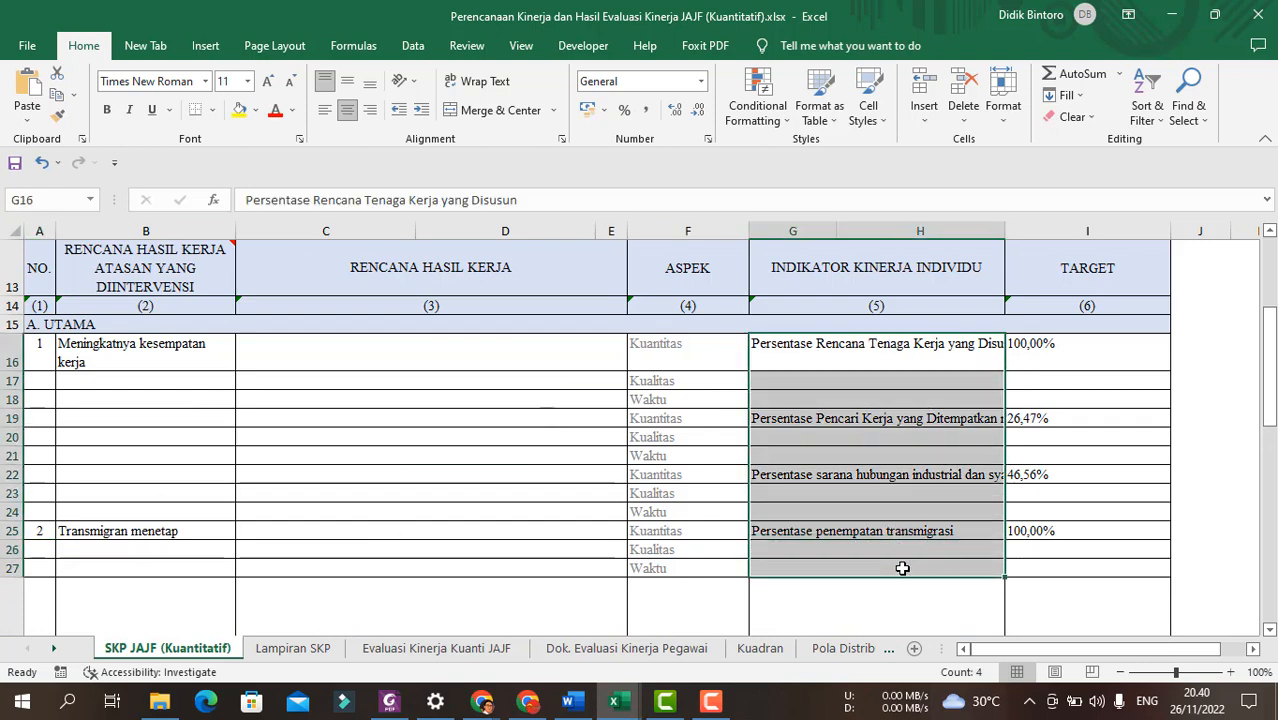
click(478, 81)
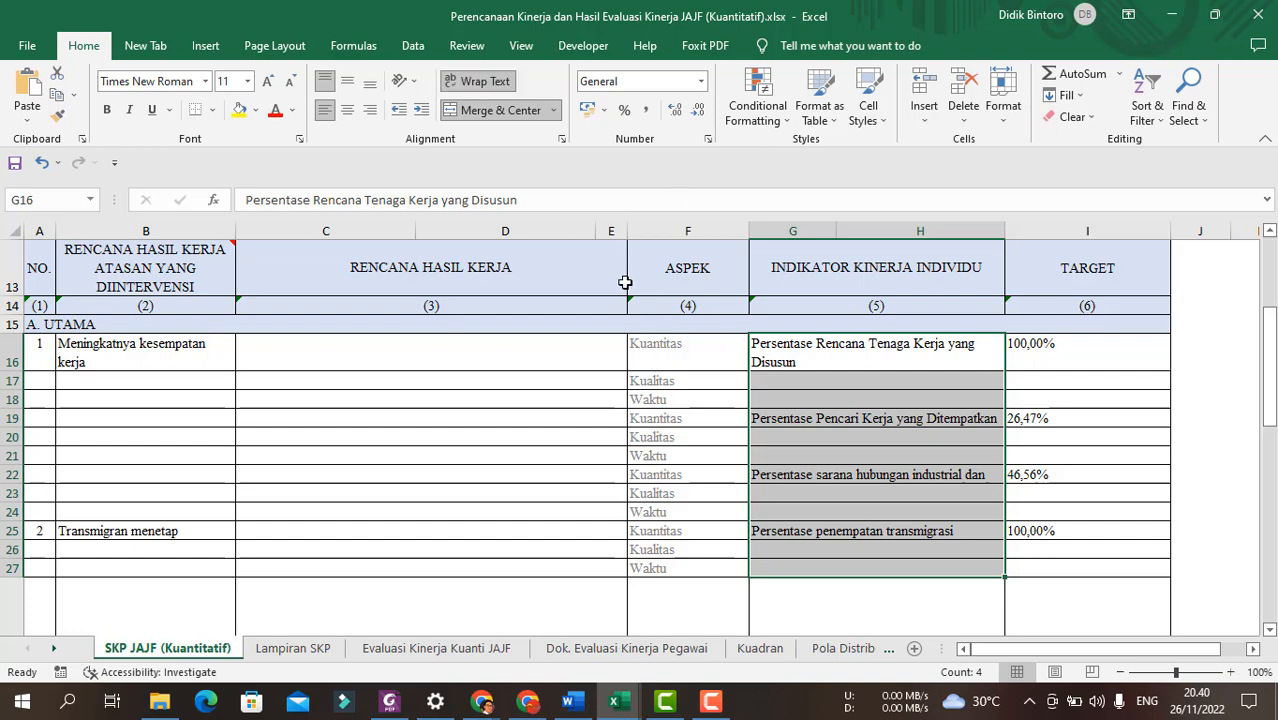
click(656, 453)
drag(12, 427, 12, 458)
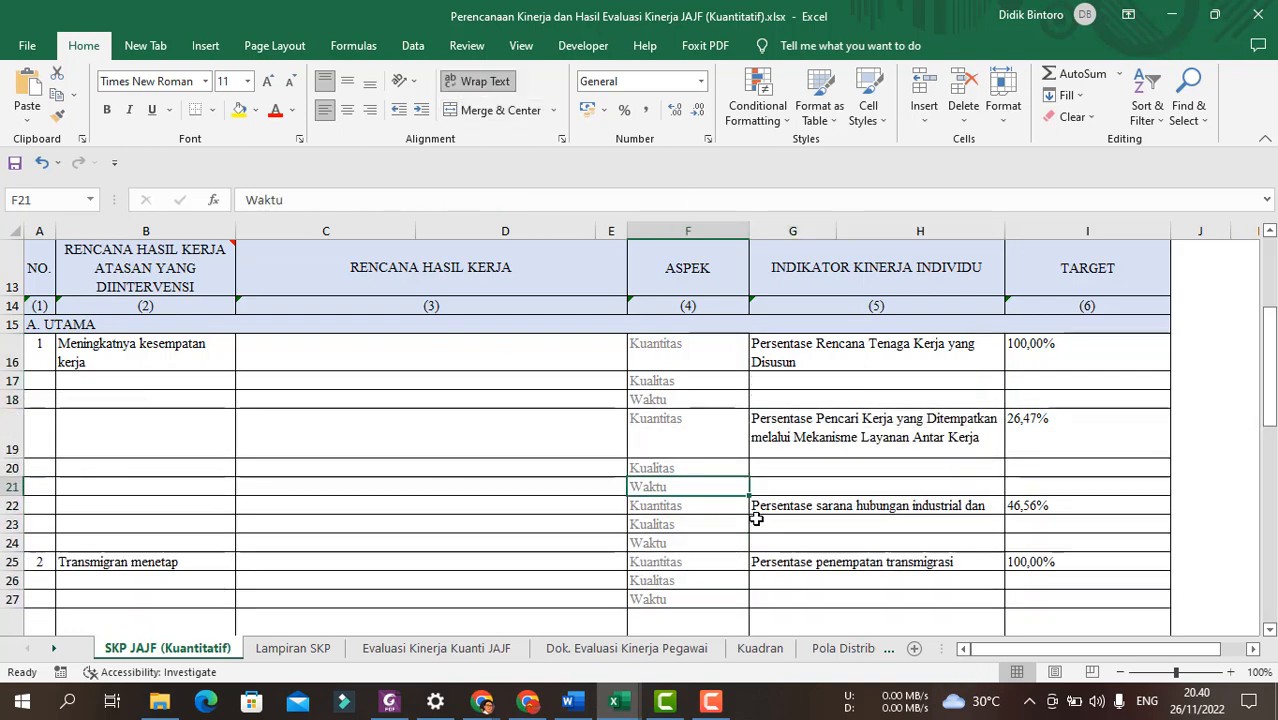
Enter "Tercapainya nilai rencana tenaga kerja" as the work result in C16.
click(363, 342)
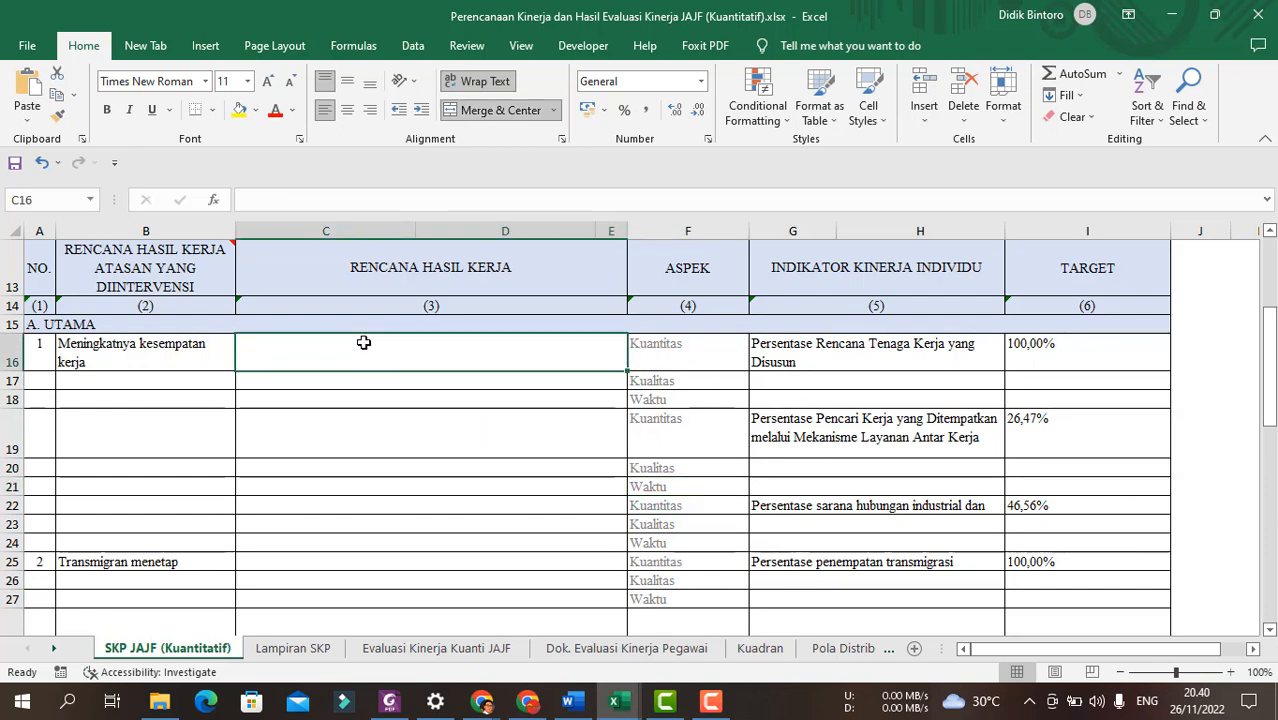
text(Tercapainya nilai rencana)
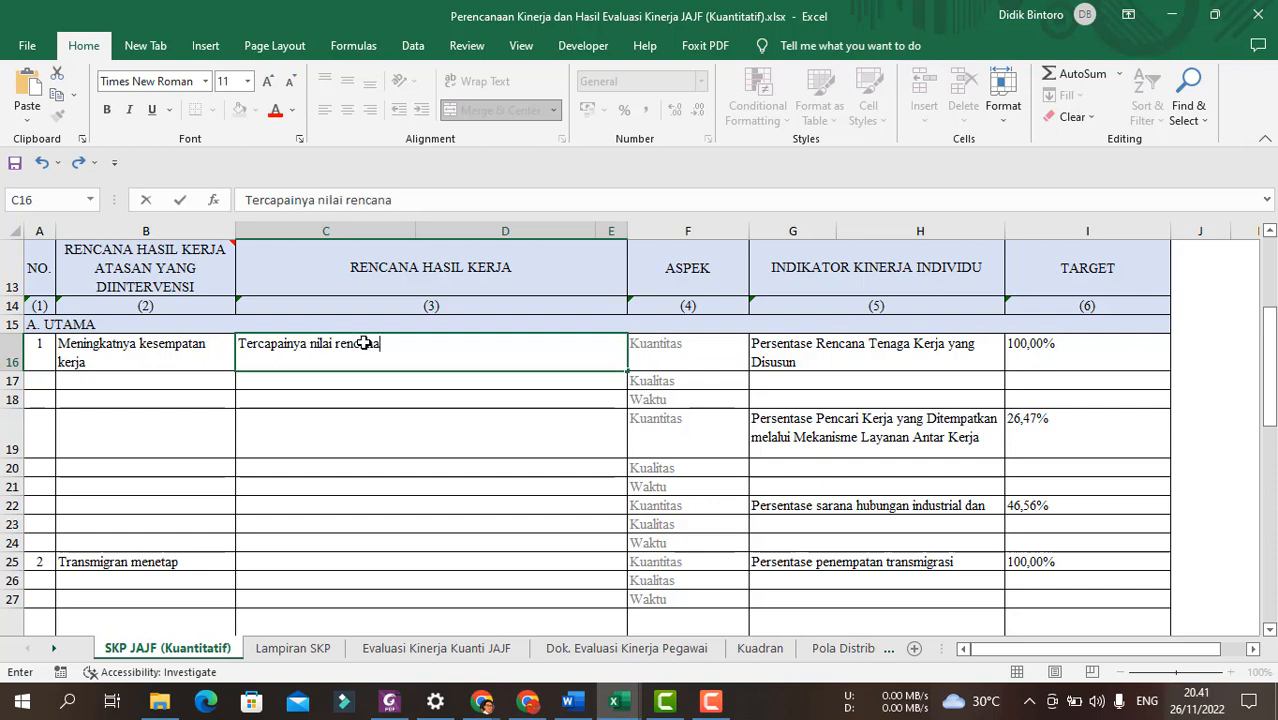
text(ga kerja)
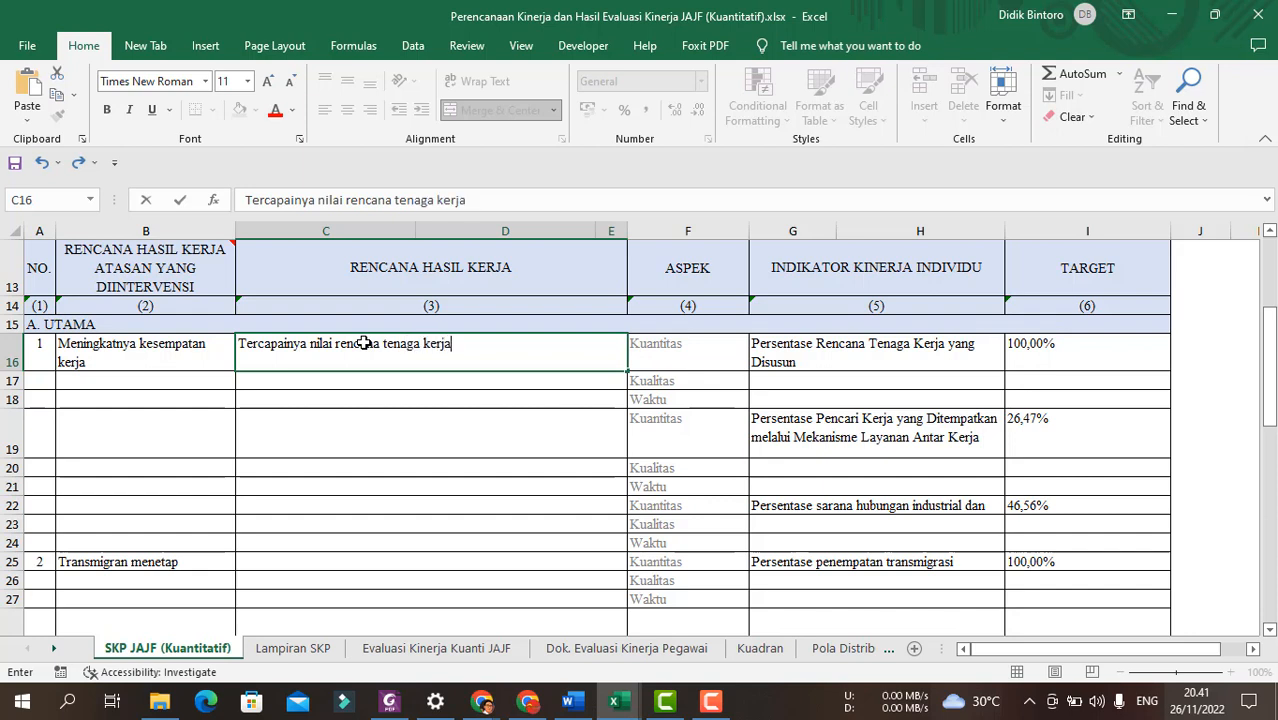
key(Return)
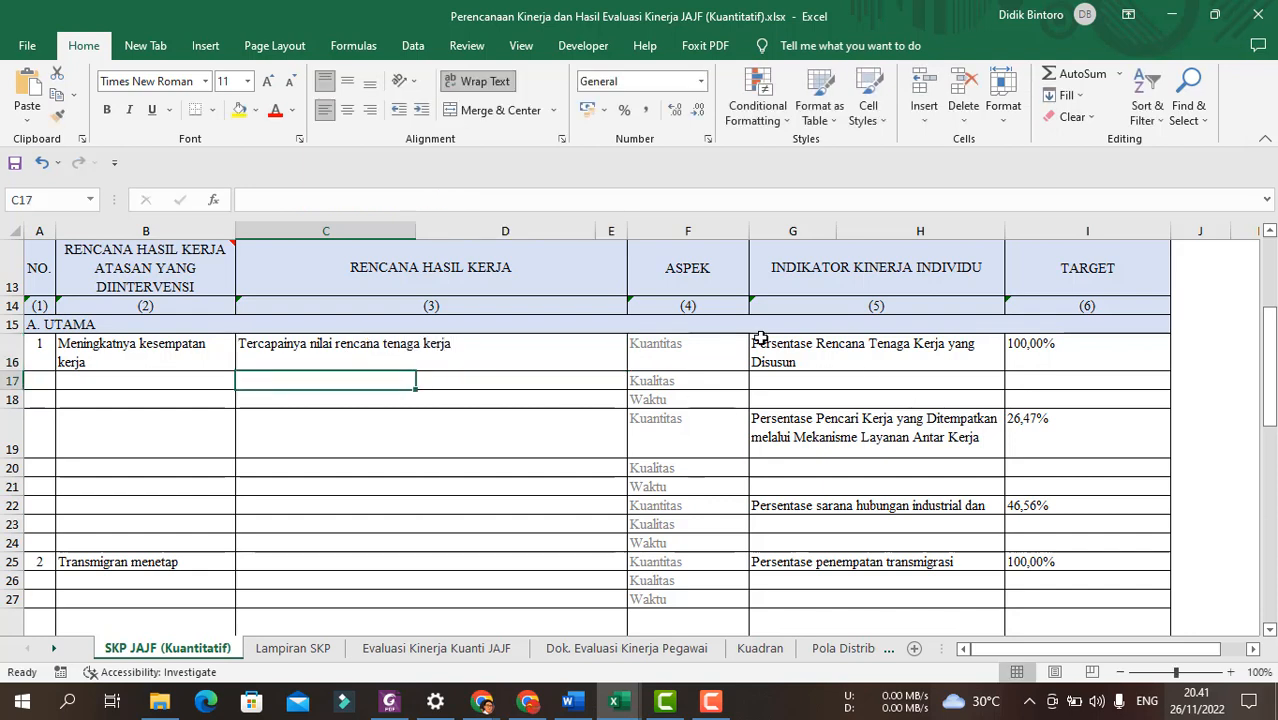
Merge the work result cells C16:E18 into one cell and left-align its text.
click(433, 350)
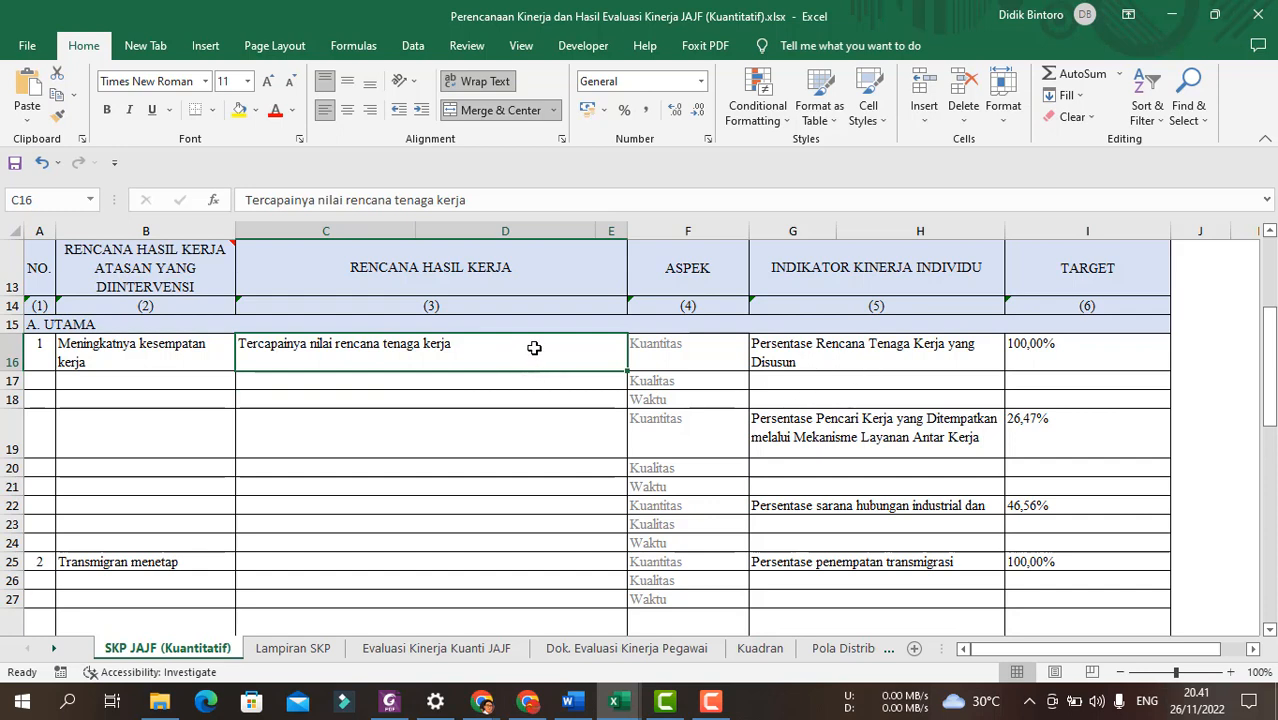
drag(534, 347, 534, 396)
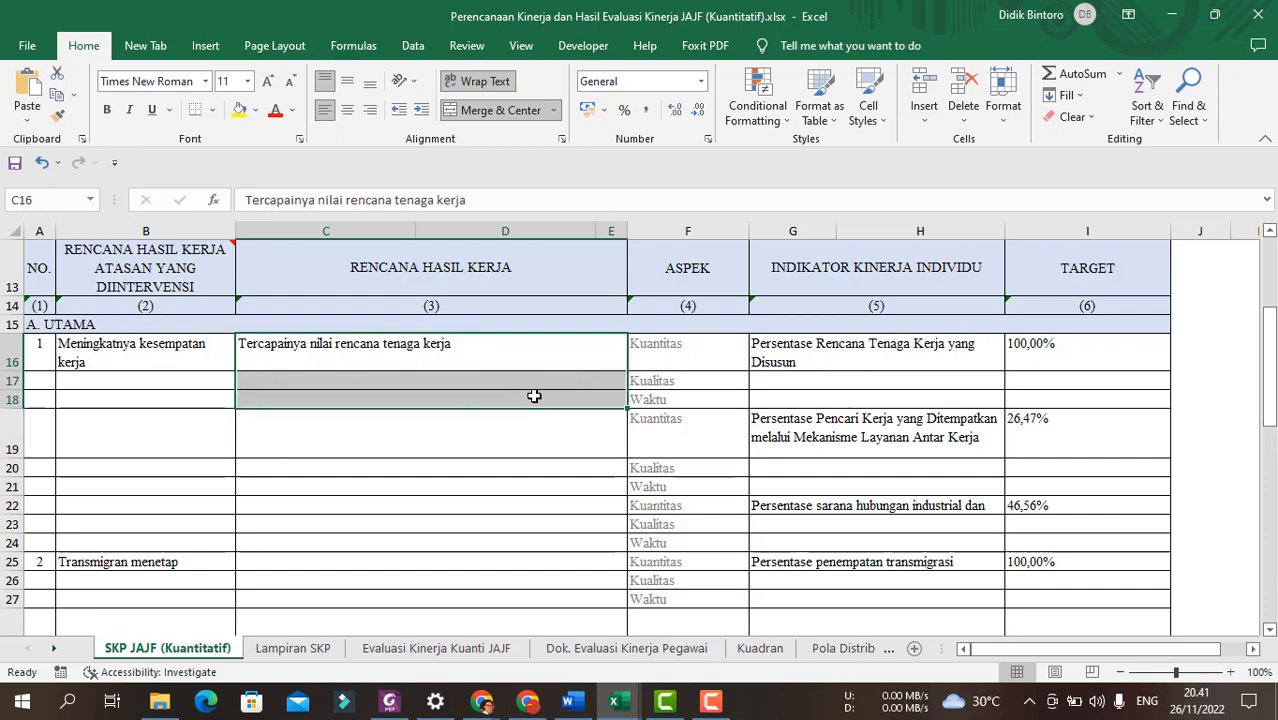
click(488, 112)
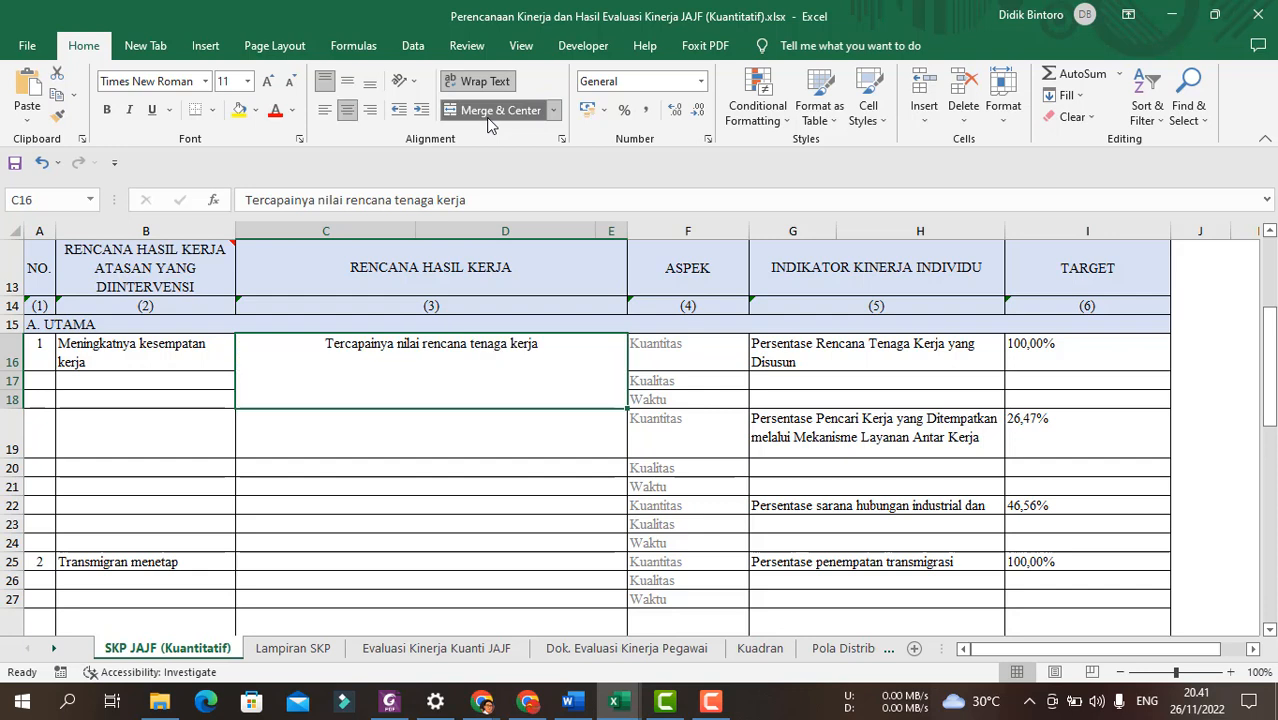
click(325, 110)
Enter "Tercapainya angka presentase pencari kerja yang ditempatkan melalui mekanisme layanan antar kerja" as the work result in C19.
click(537, 433)
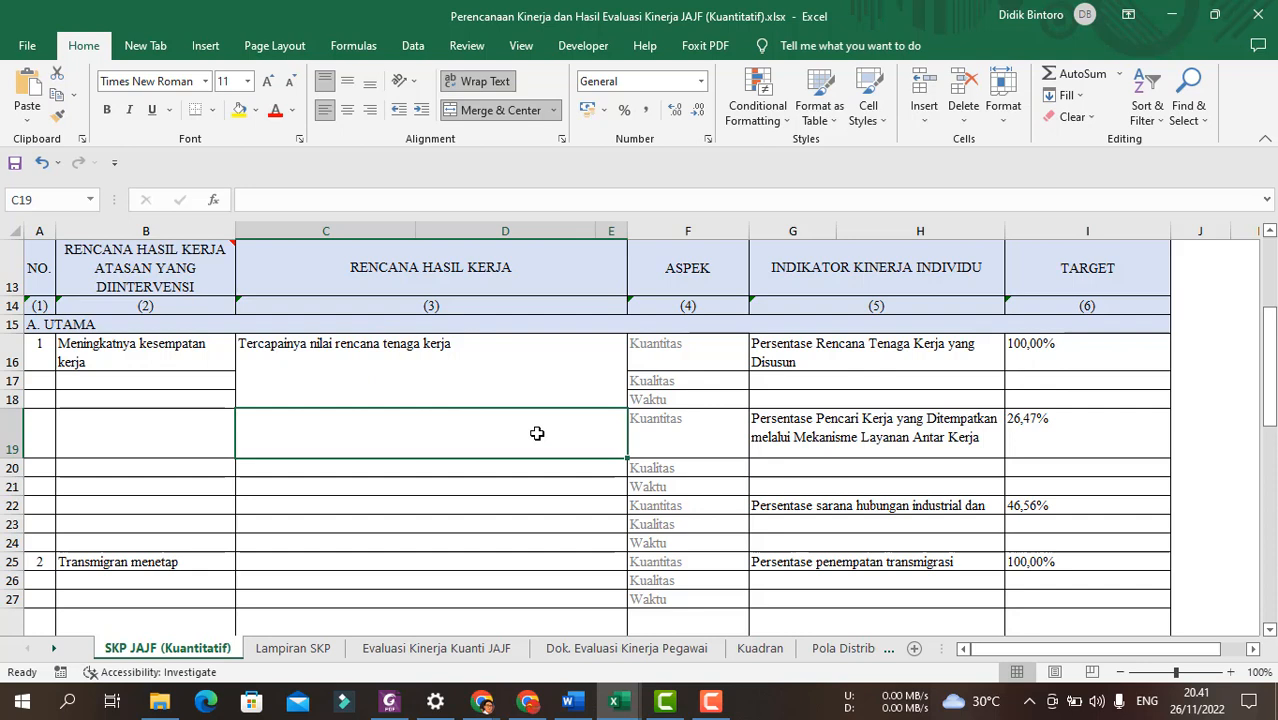
text(Terca)
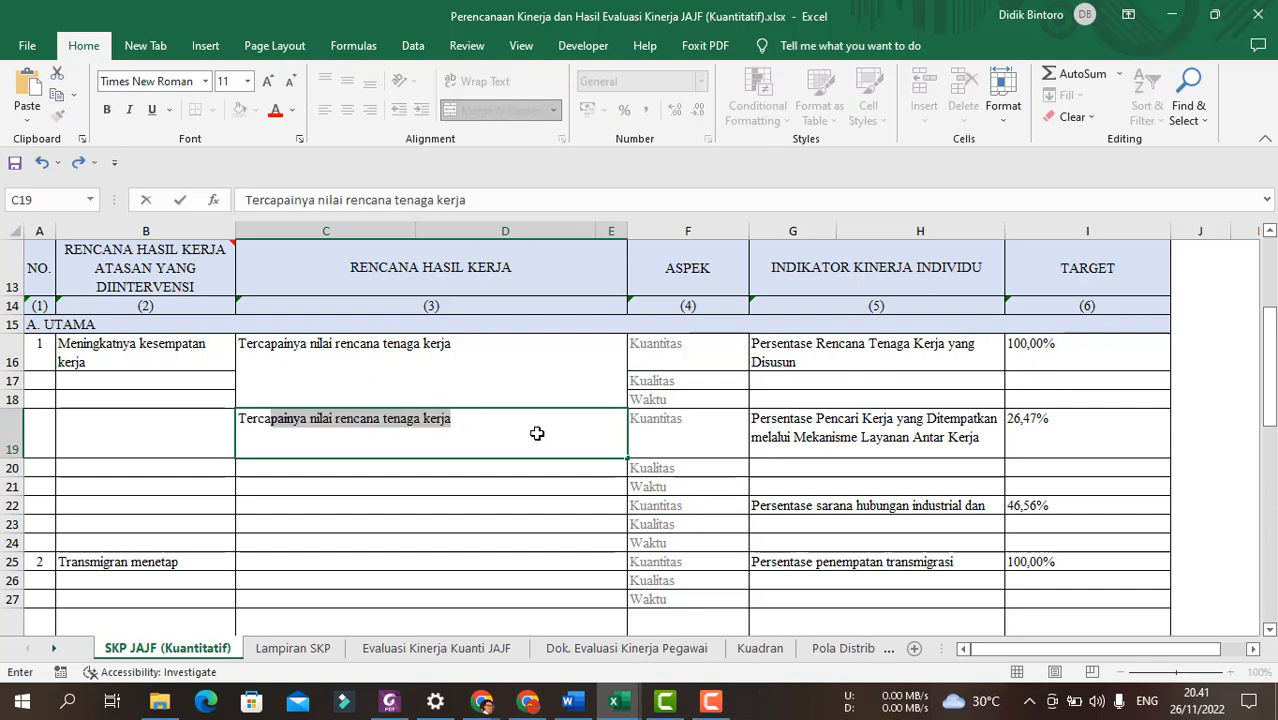
text(a)
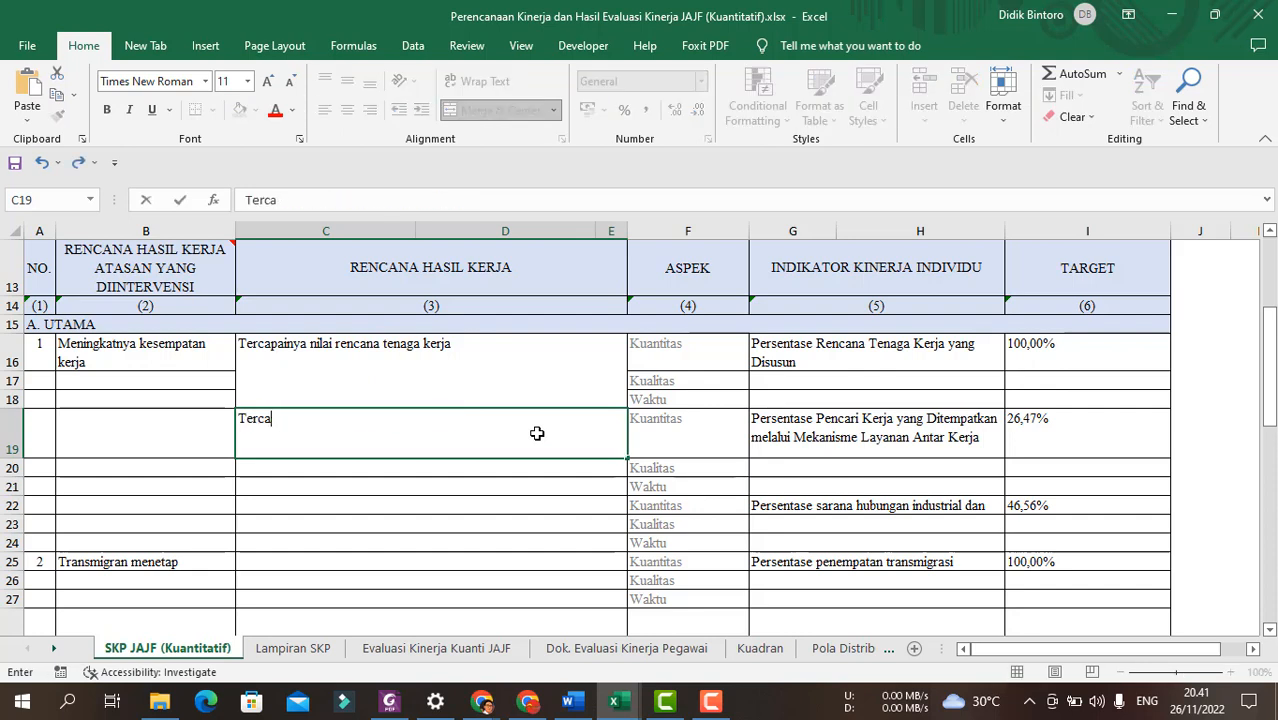
text(painya angk)
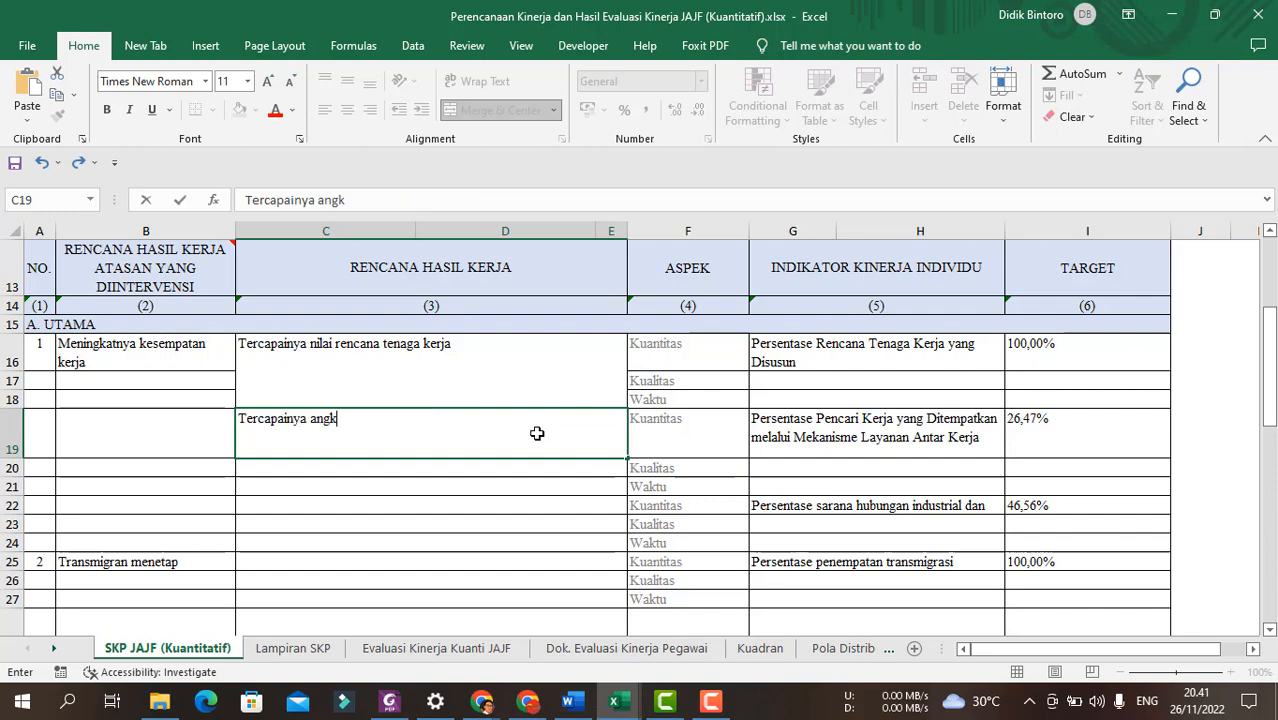
text(a presentas)
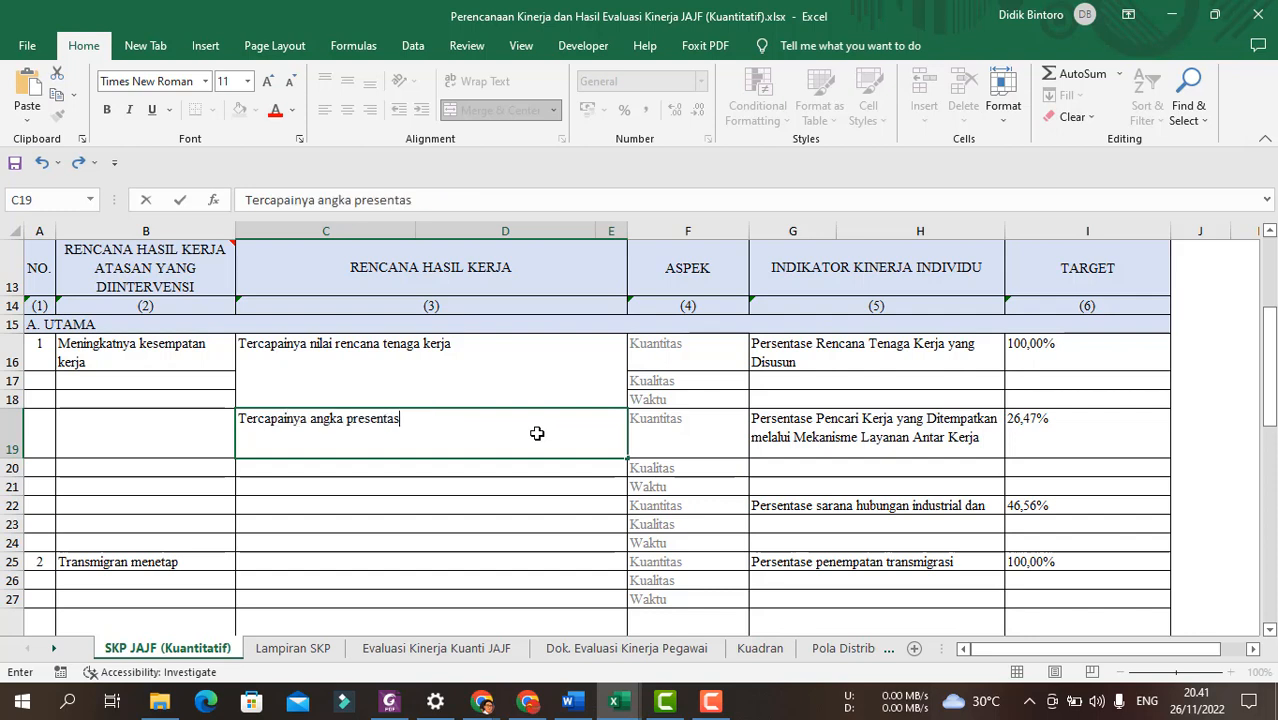
text(e pencari )
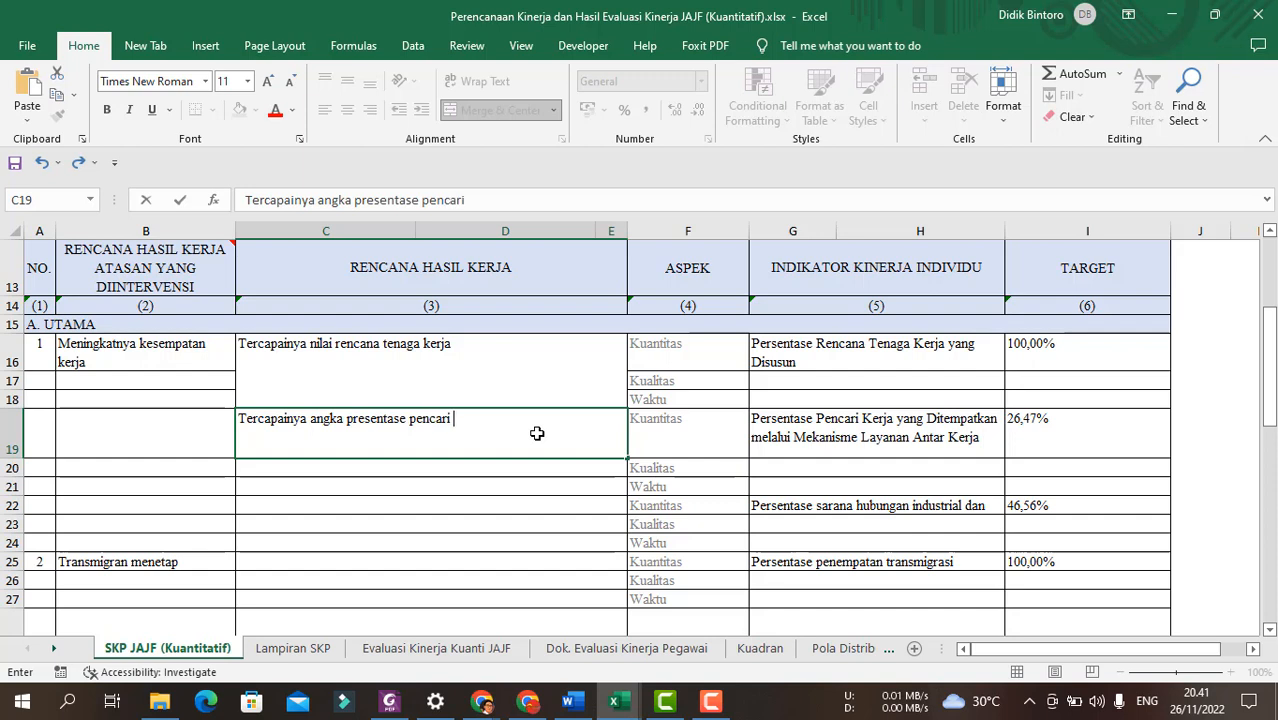
text(kerja yang ditemp)
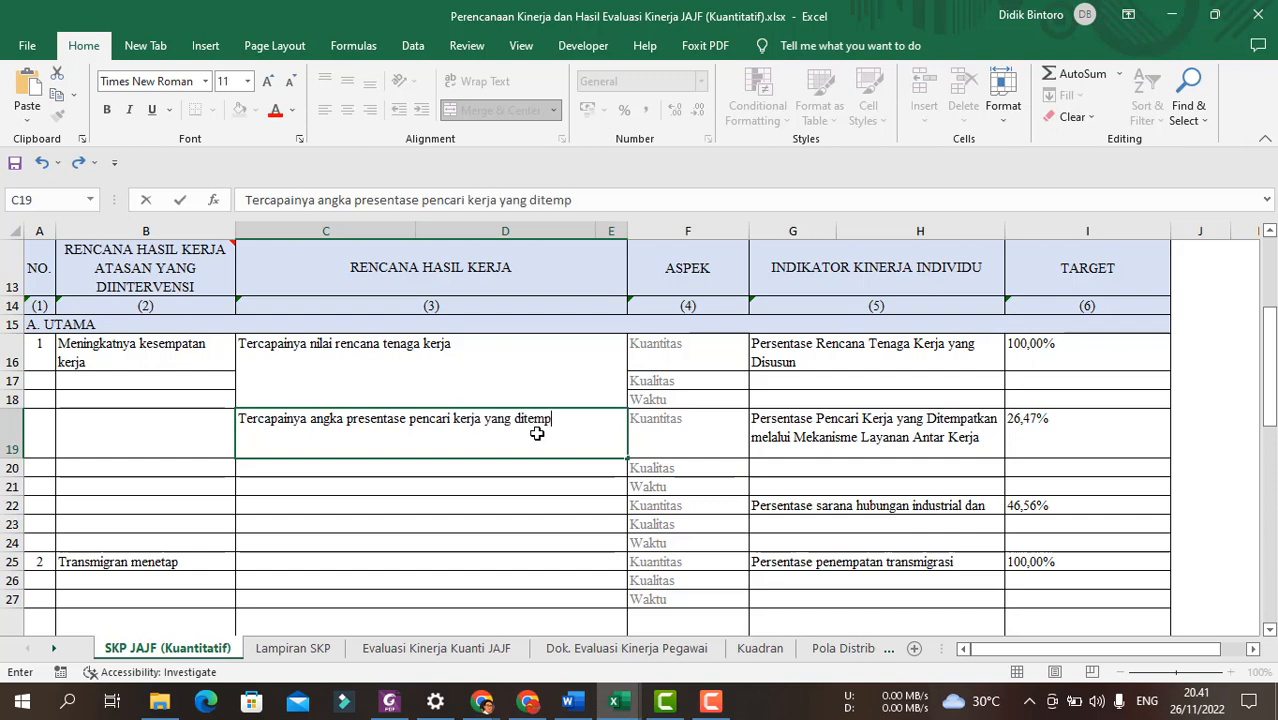
text(atkan melalui mekanis)
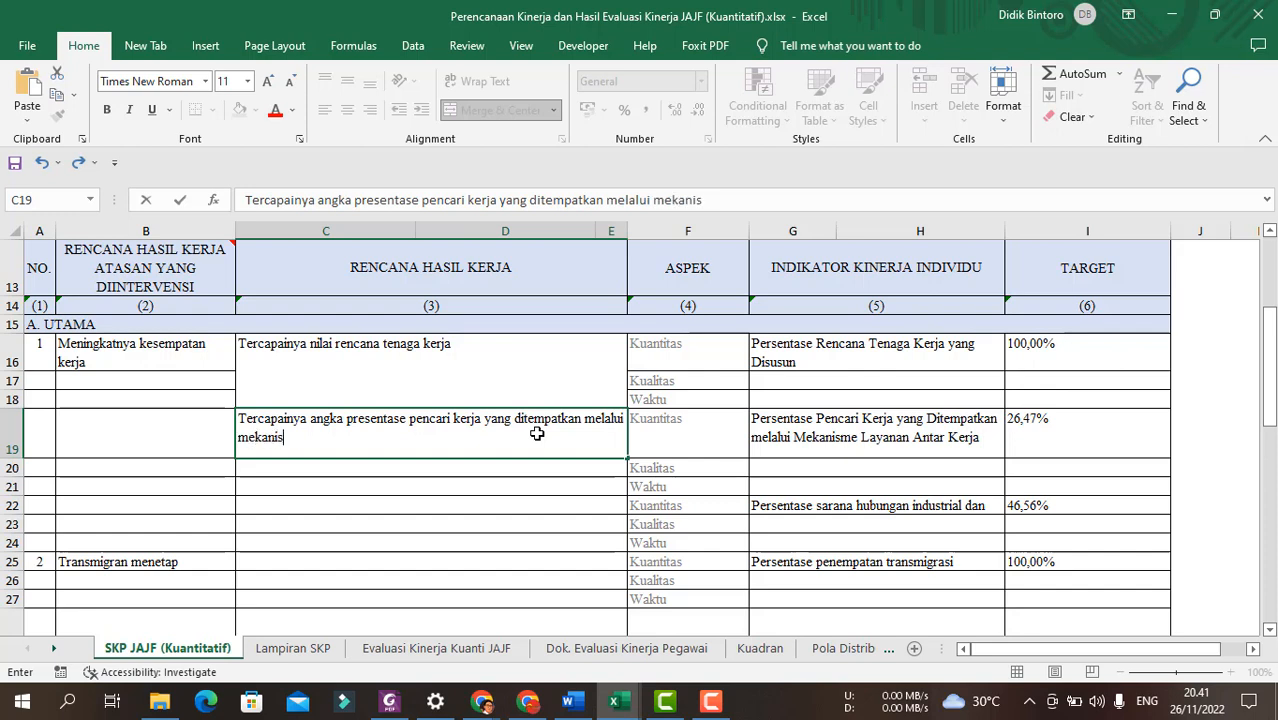
text(me layanan antar ker)
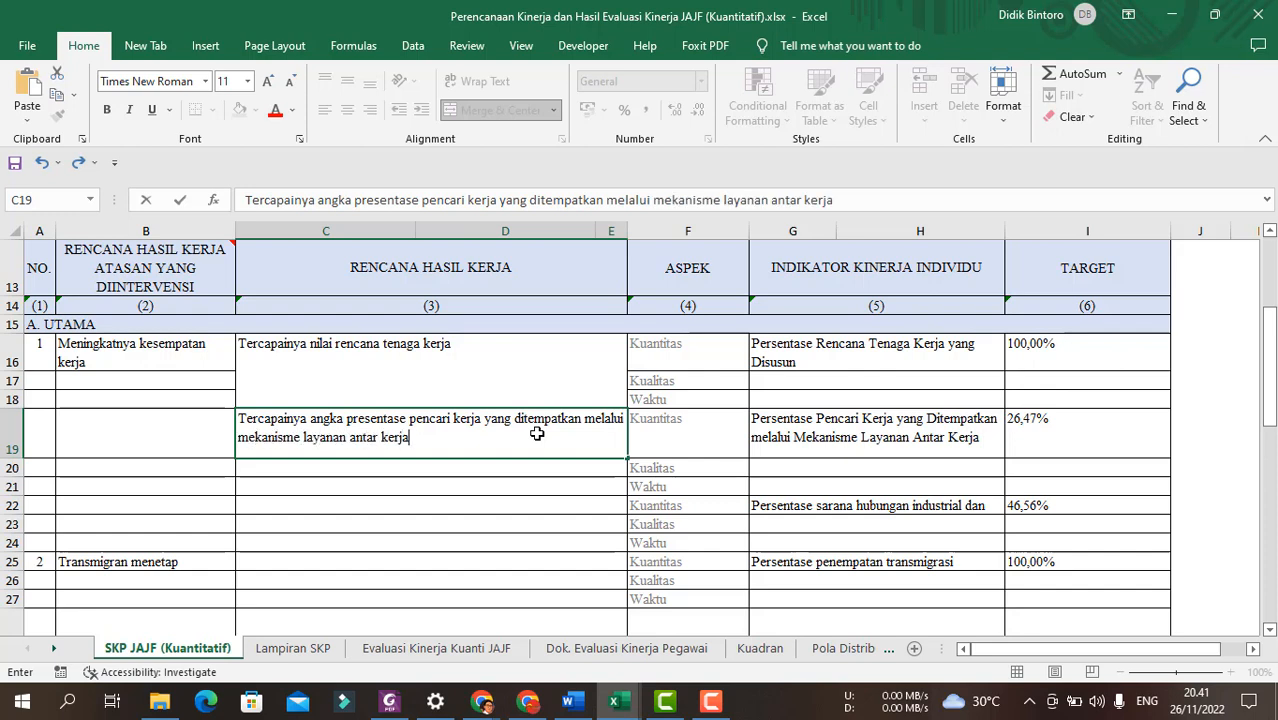
text(ja)
click(714, 450)
Merge the work result cells C19:E21 into one cell and left-align its text.
drag(584, 436, 582, 484)
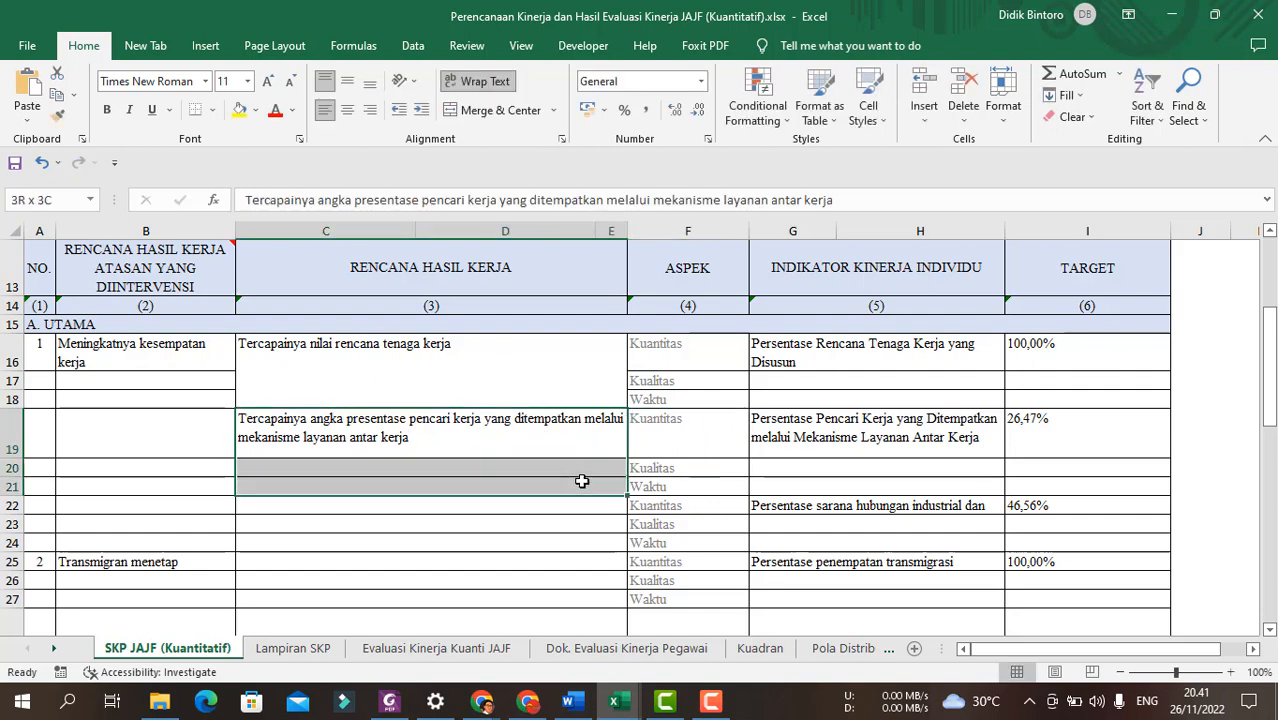
click(466, 113)
click(325, 110)
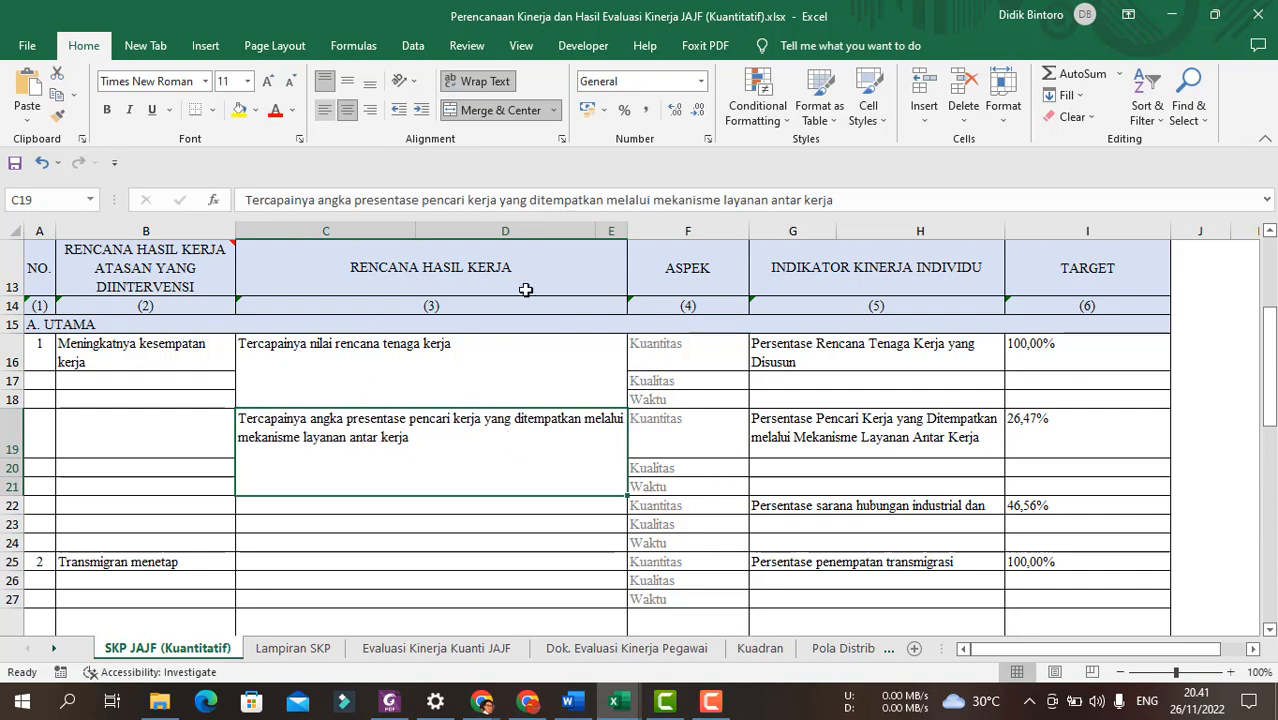
click(638, 545)
Merge the empty work result cells C22:E24 and increase the height of row 22 to fit its full indicator.
scroll(600, 450, down, 1)
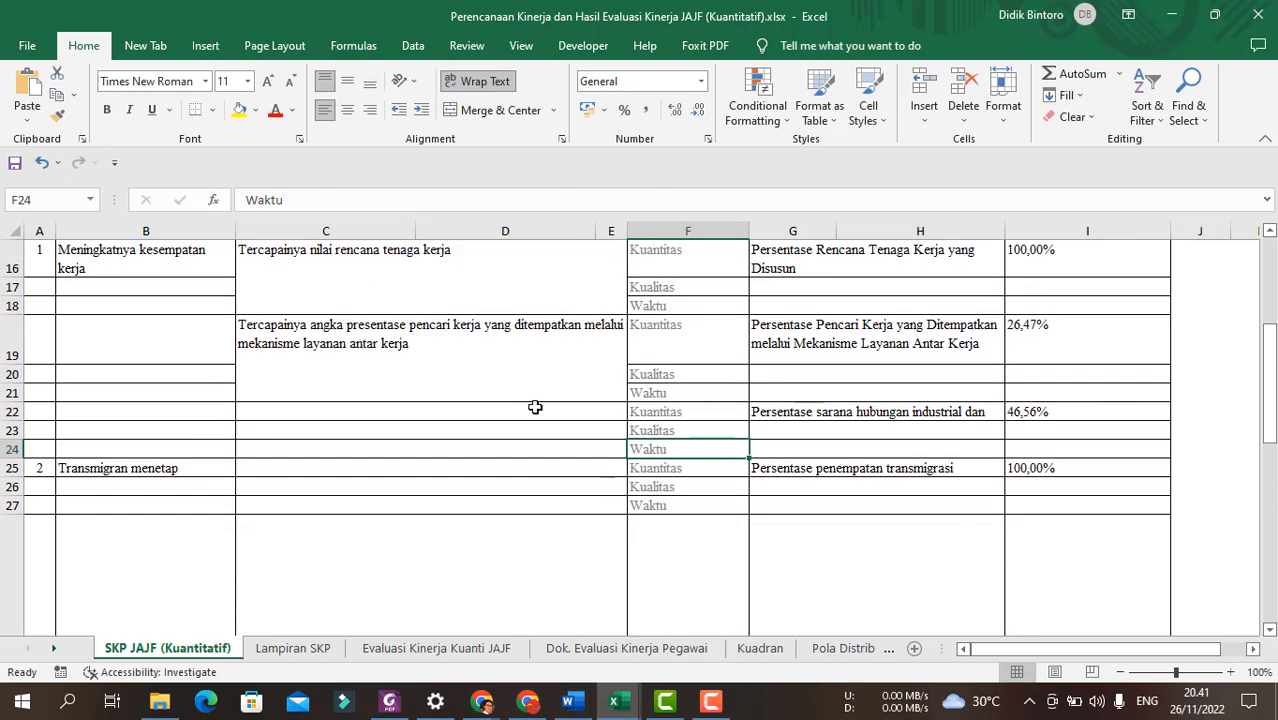
drag(535, 407, 534, 445)
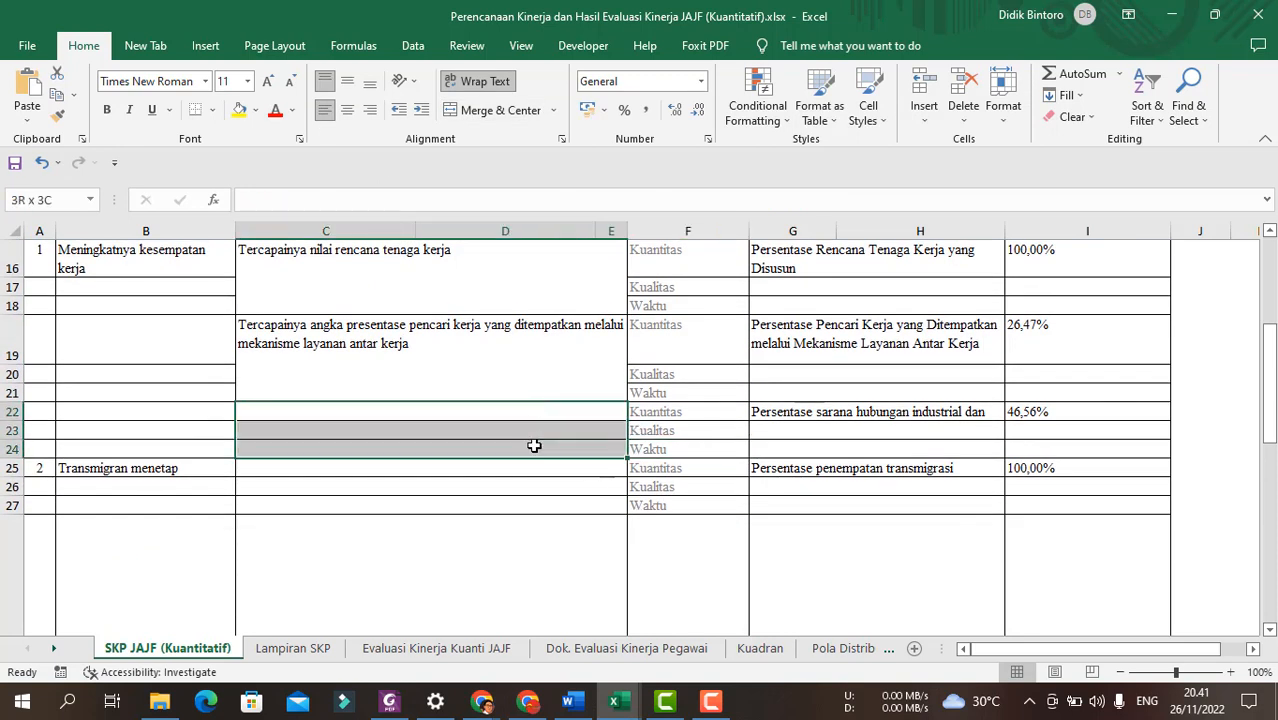
click(490, 112)
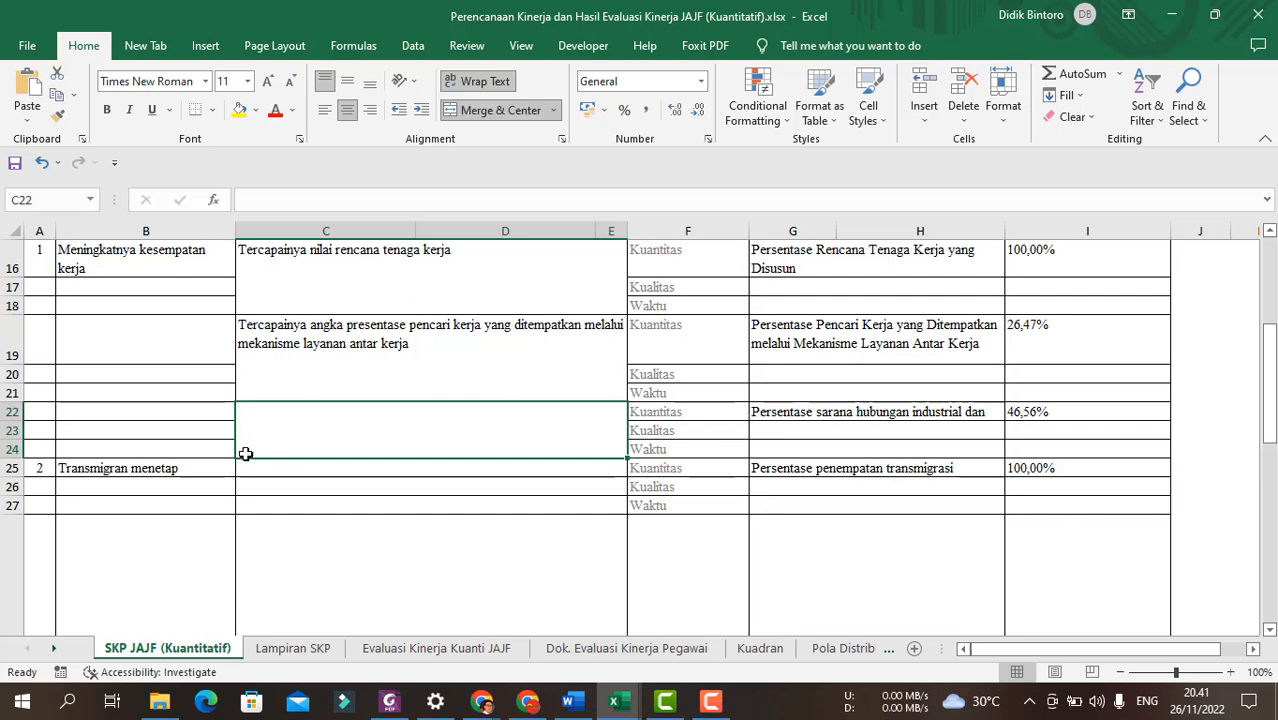
drag(13, 418, 18, 441)
Enter "Tercapainya Persentase sarana hubungan industrial dan syarat kerja" in C22, copying the indicator wording from G22.
double_click(836, 432)
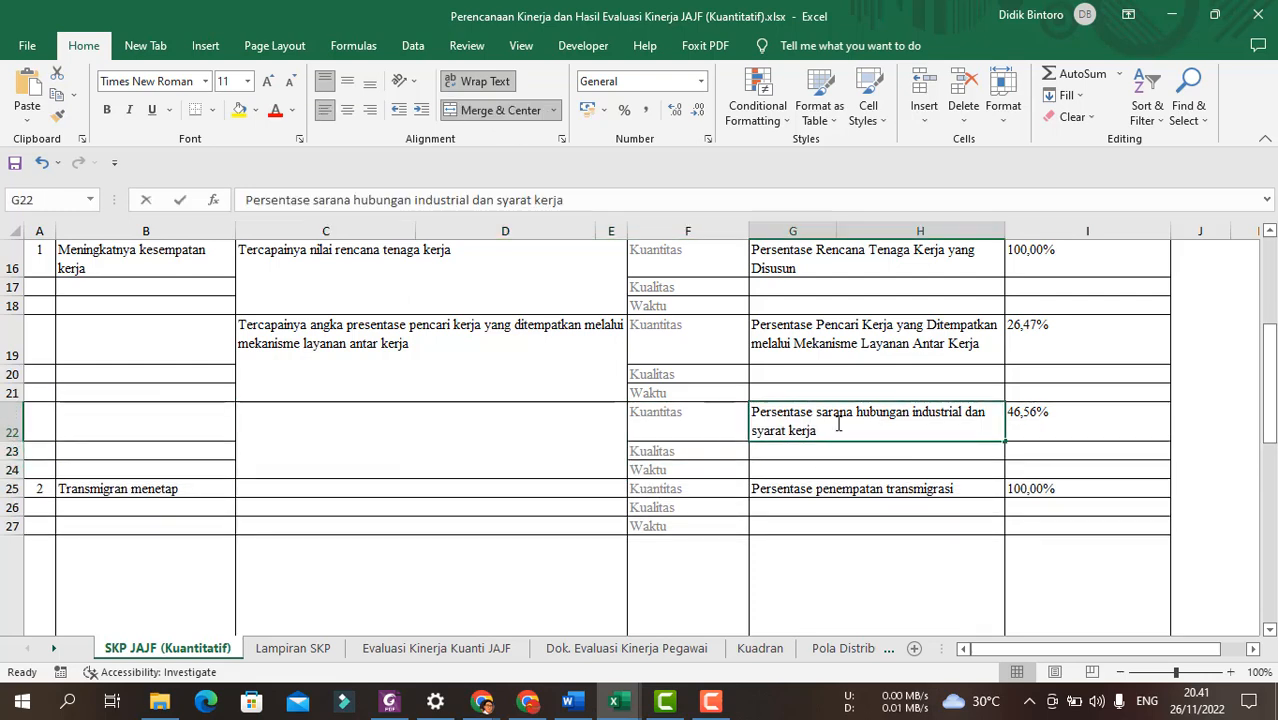
drag(837, 434, 748, 412)
key(ctrl+c)
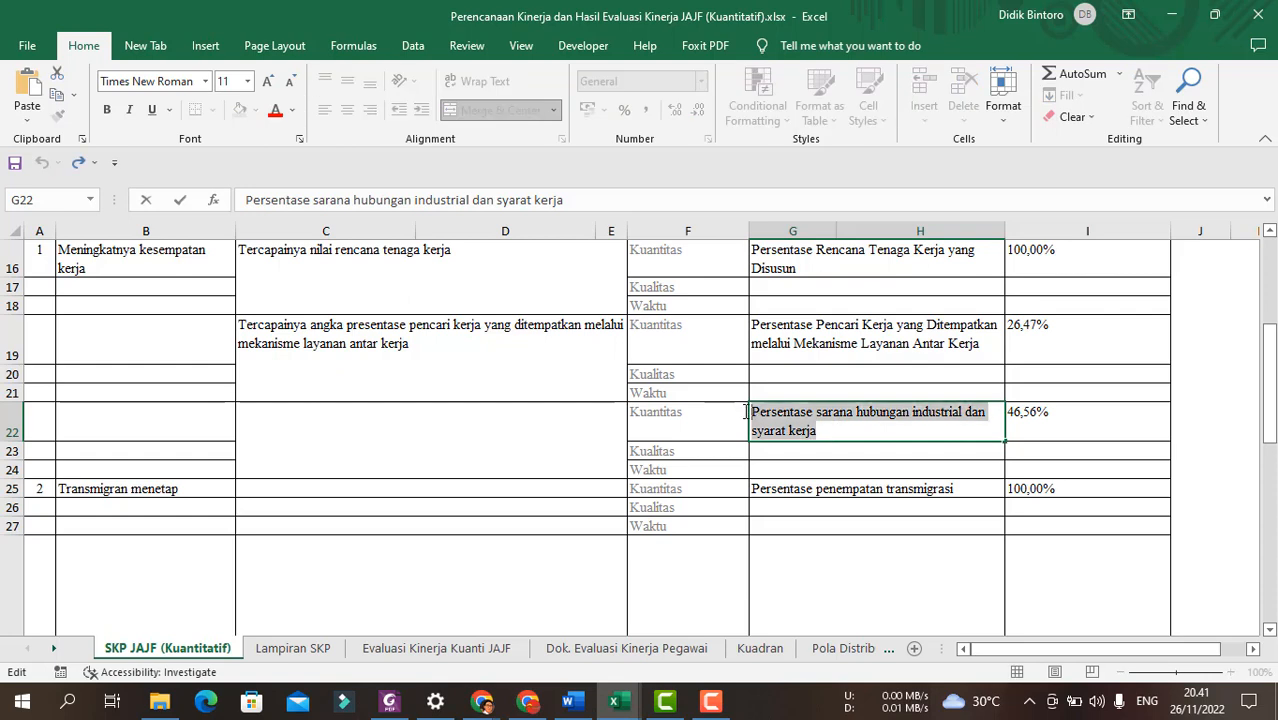
double_click(420, 438)
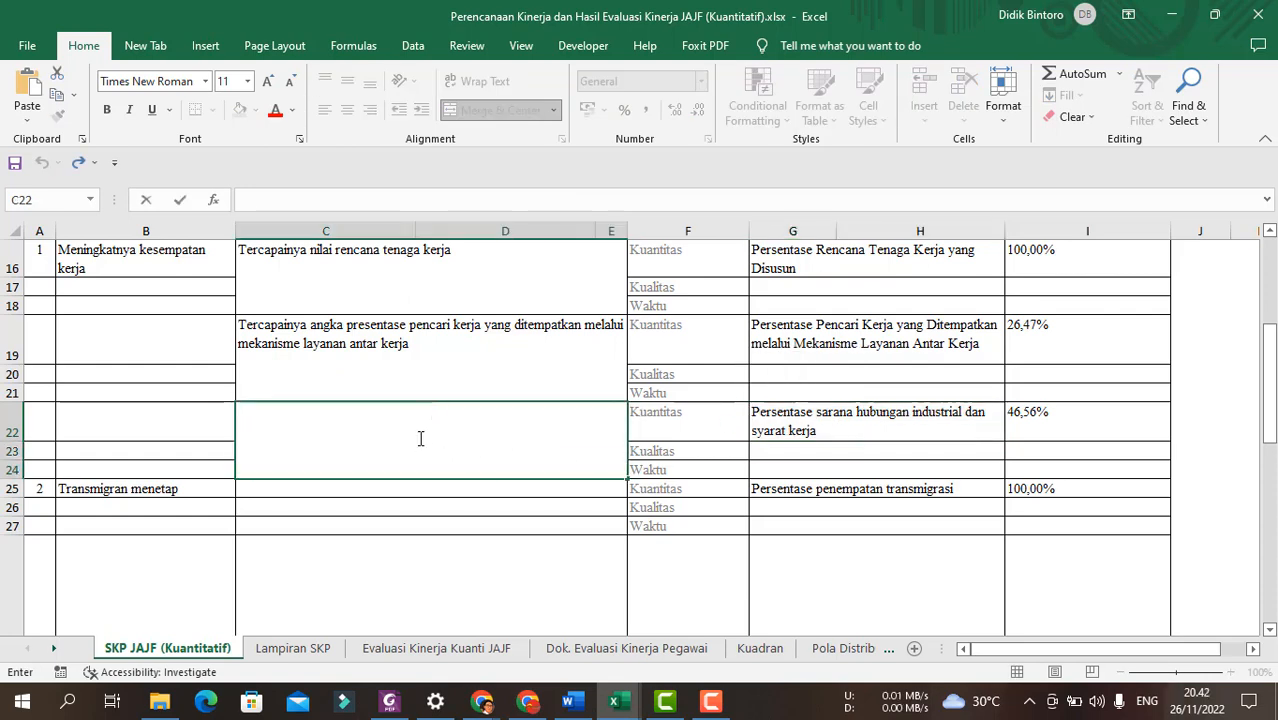
text(Tercapainya)
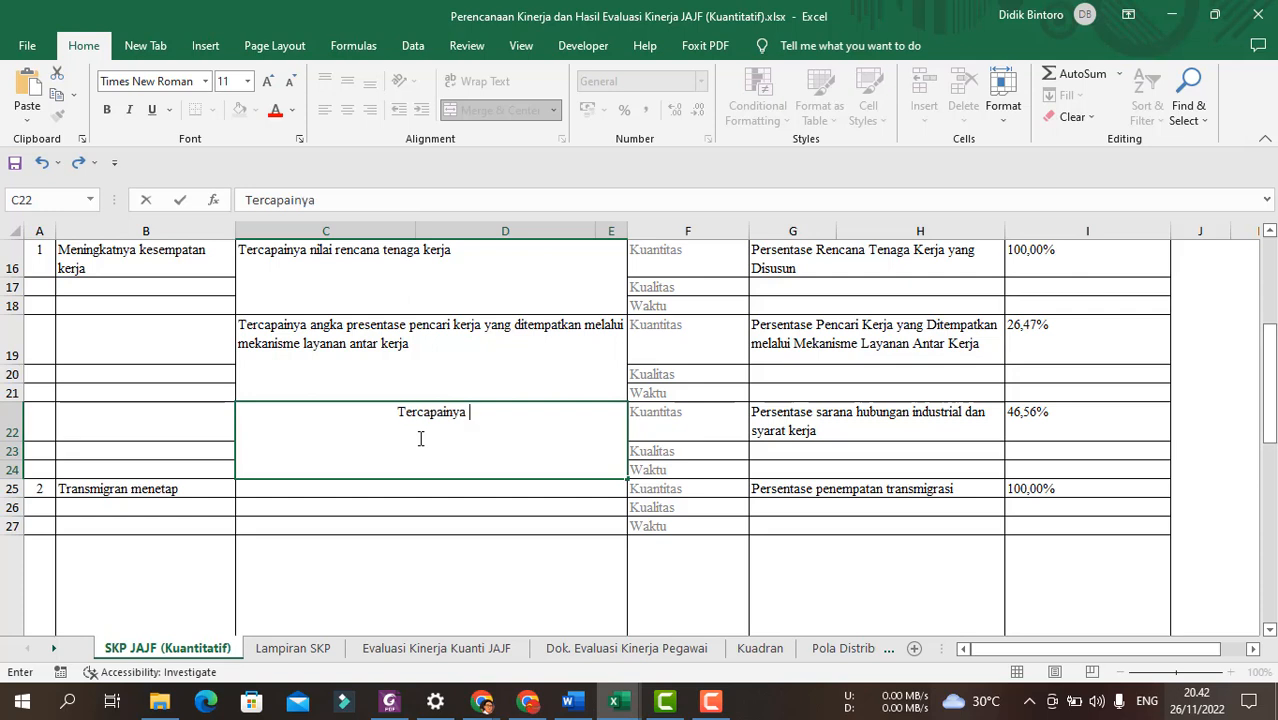
key(ctrl+v)
key(Return)
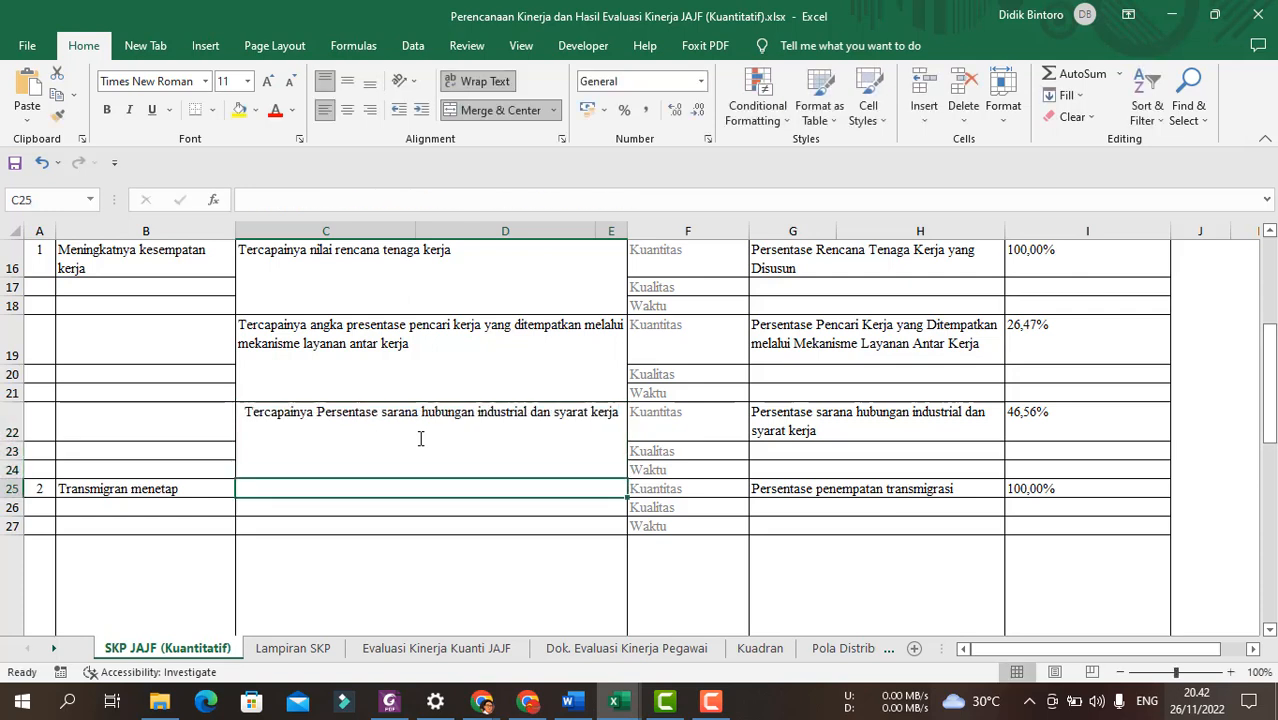
scroll(434, 448, up, 1)
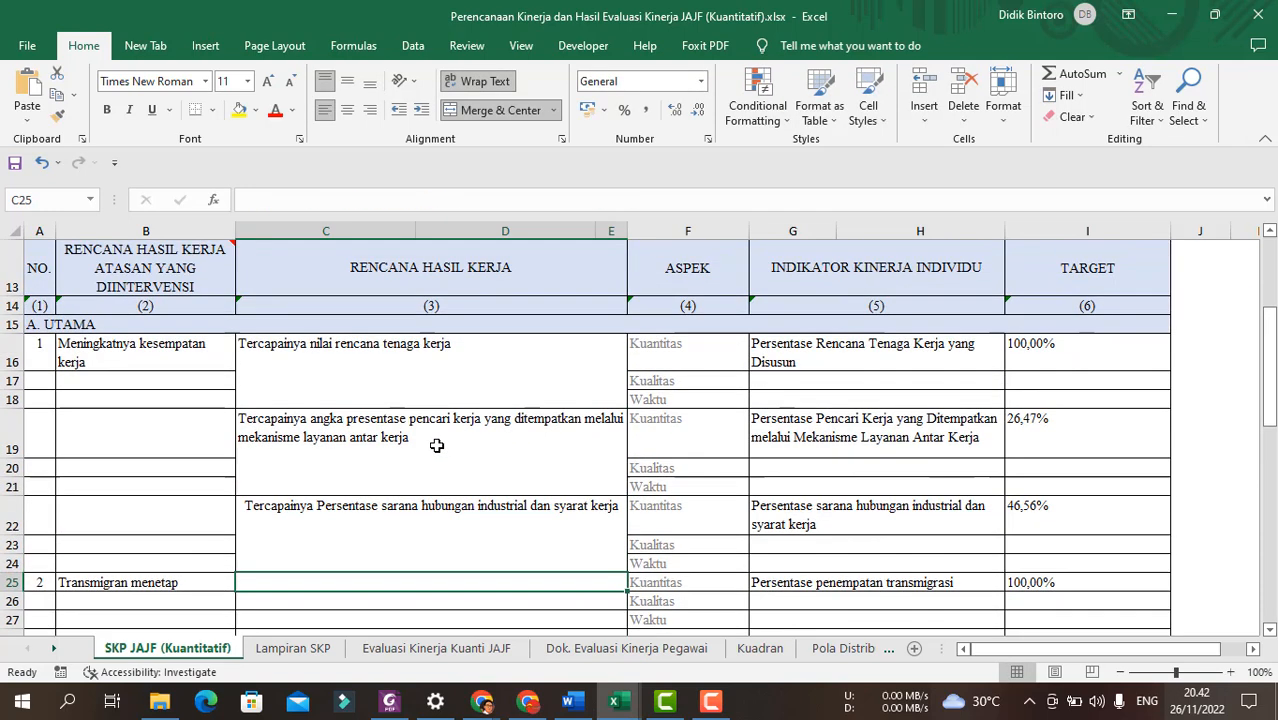
key(alt+Tab)
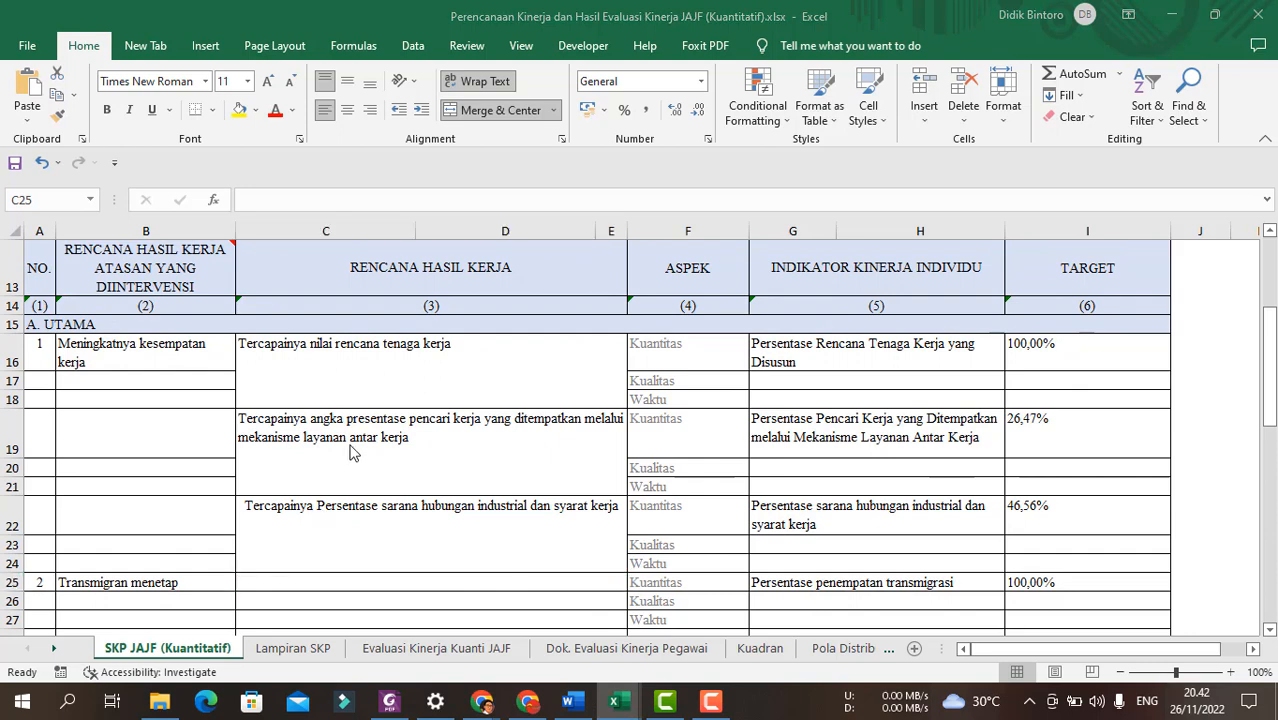
drag(180, 365, 183, 398)
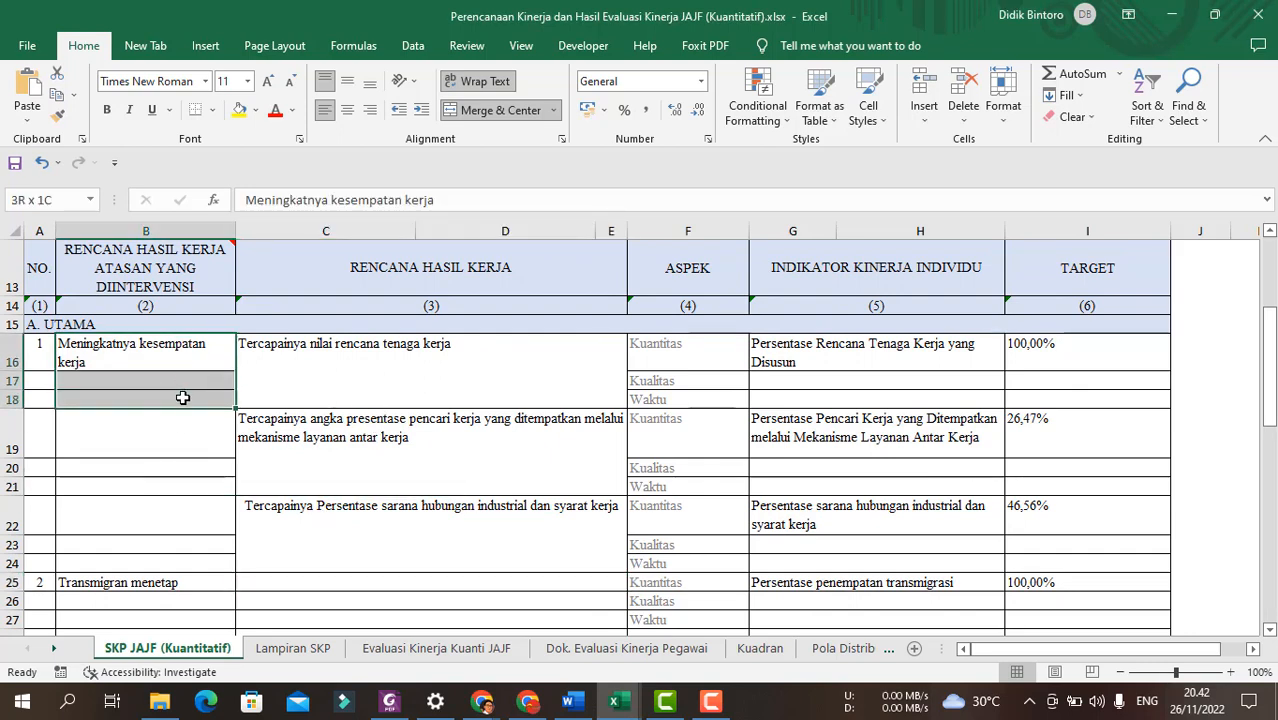
scroll(271, 478, down, 1)
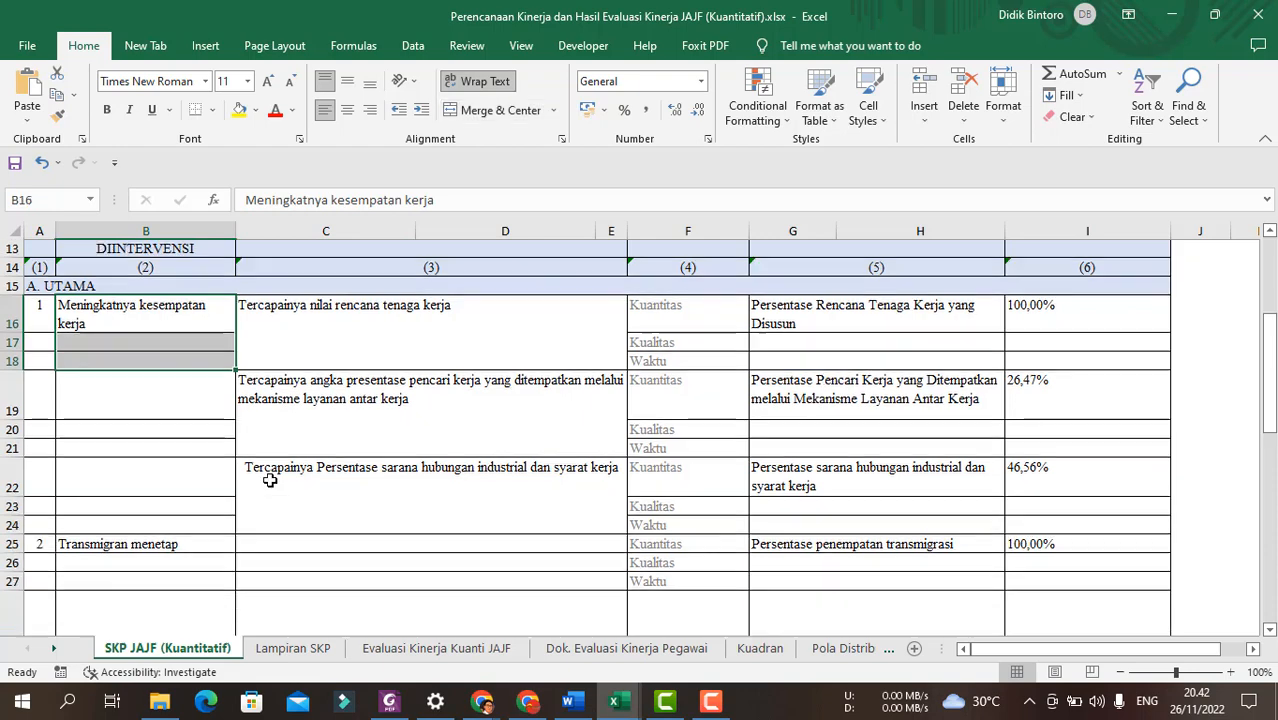
click(151, 396)
scroll(157, 408, up, 1)
scroll(157, 408, down, 1)
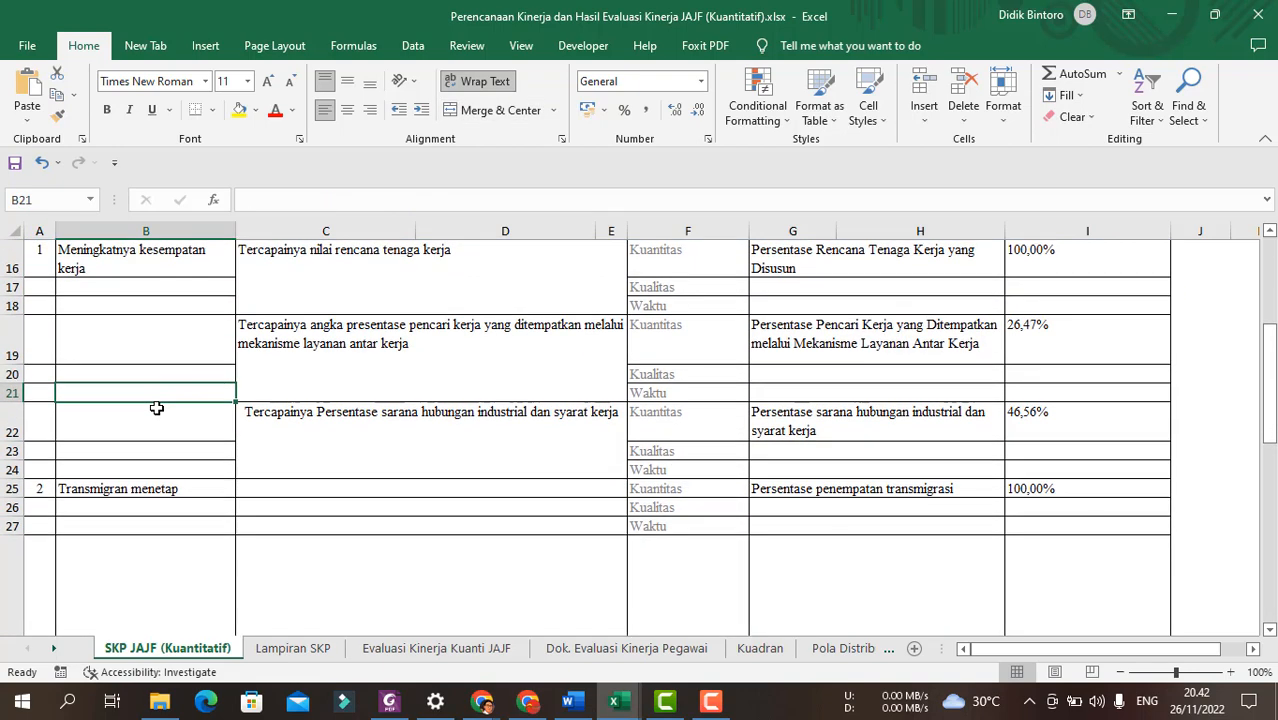
Merge the empty work result cells C25:E27 into one cell.
click(362, 483)
drag(362, 483, 379, 522)
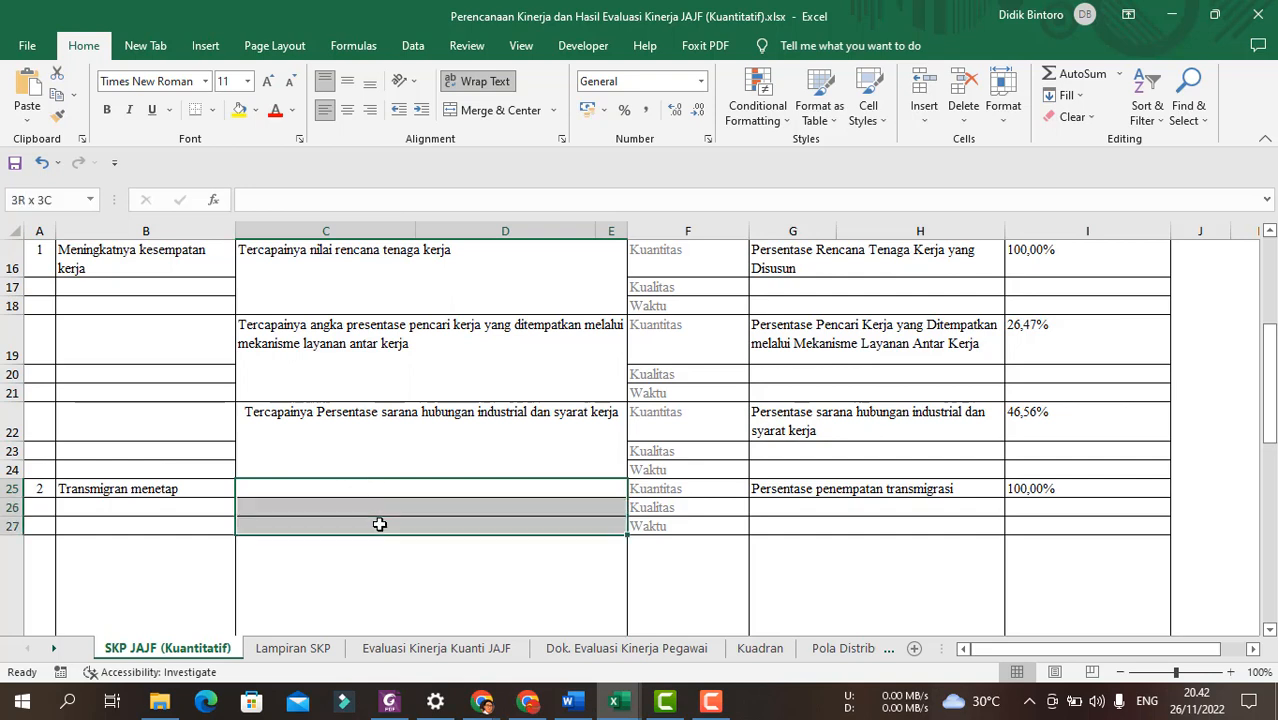
click(473, 113)
click(473, 113)
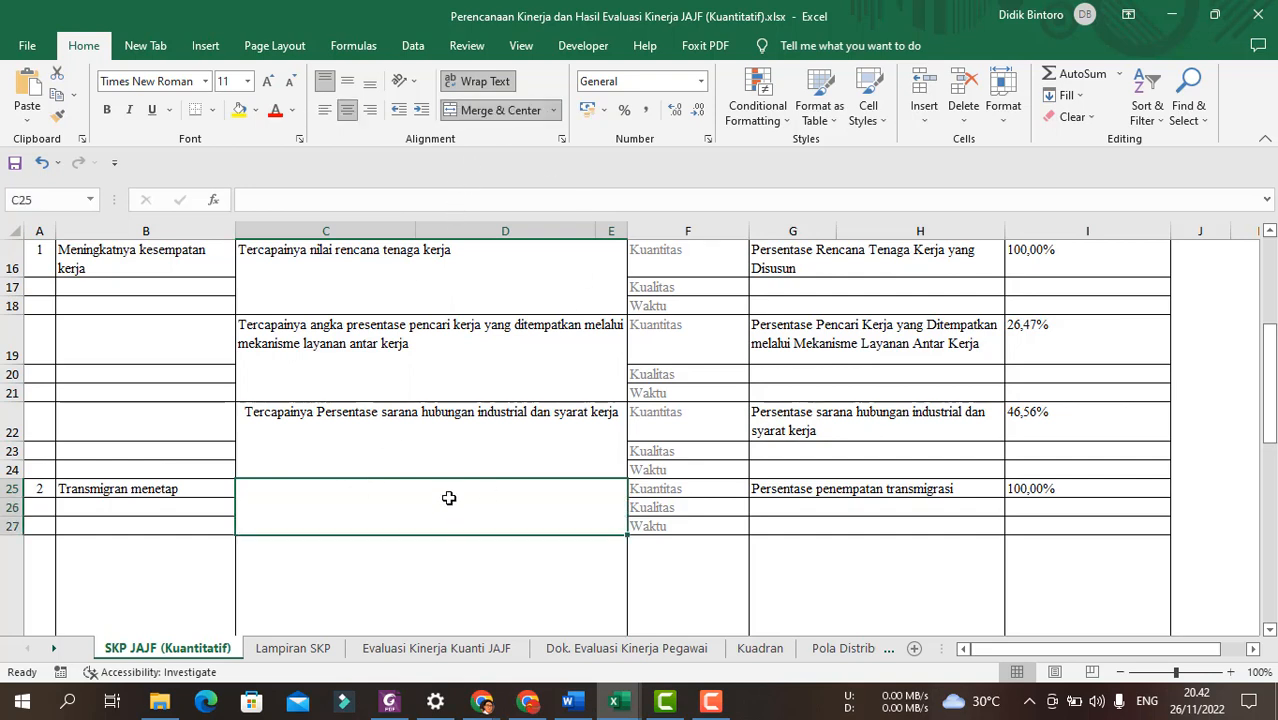
Enter "Tercapainya persentase penempatan transmigrasi" as the work result in C25.
text(Terc)
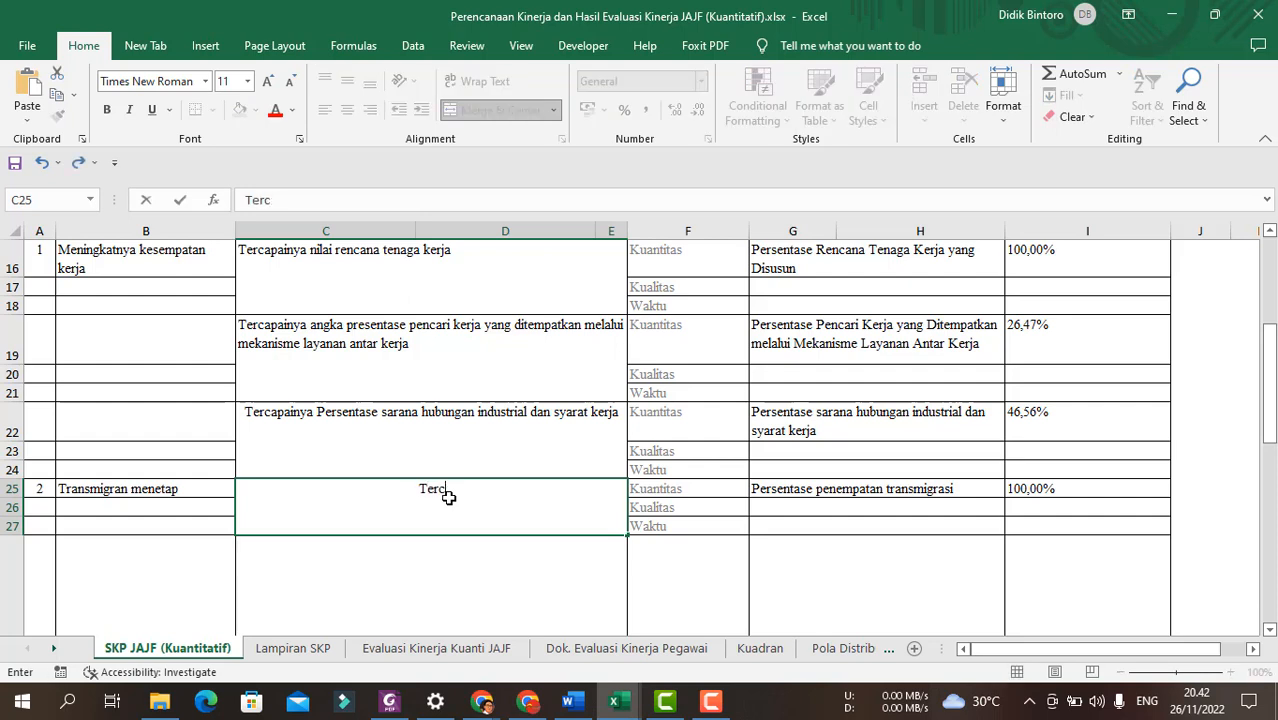
text(apainya p)
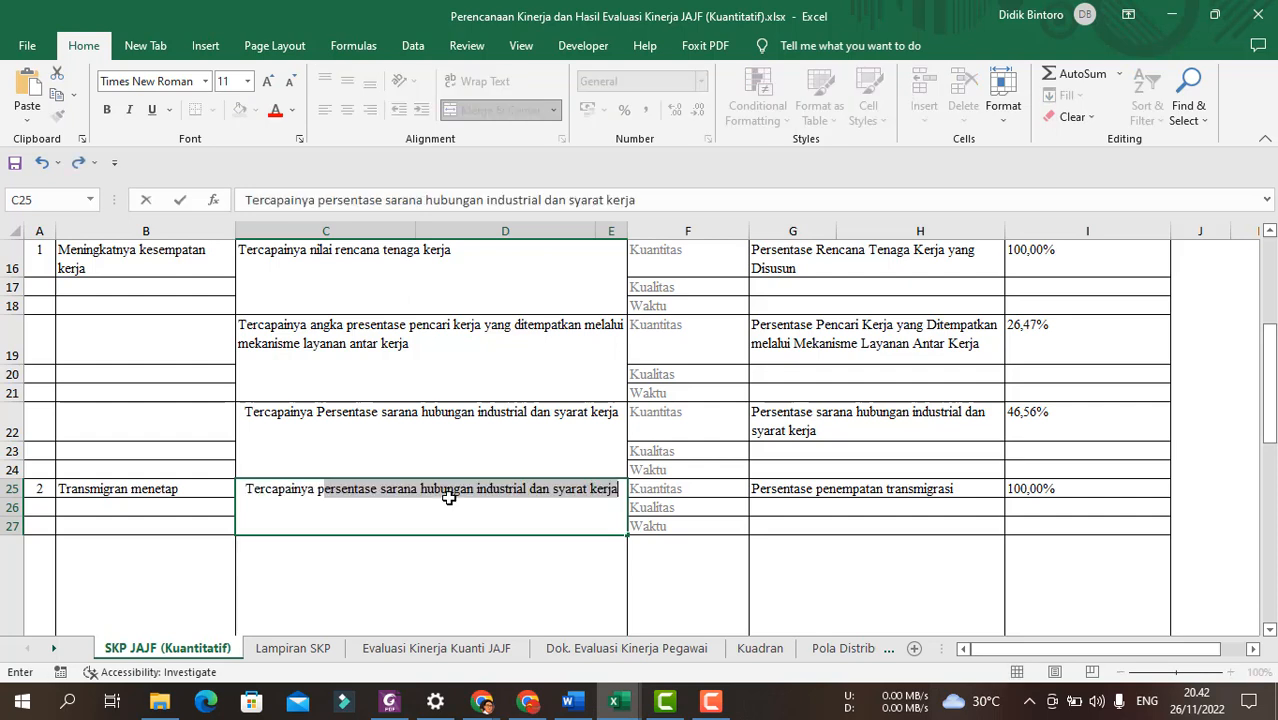
text(ersentase penemp)
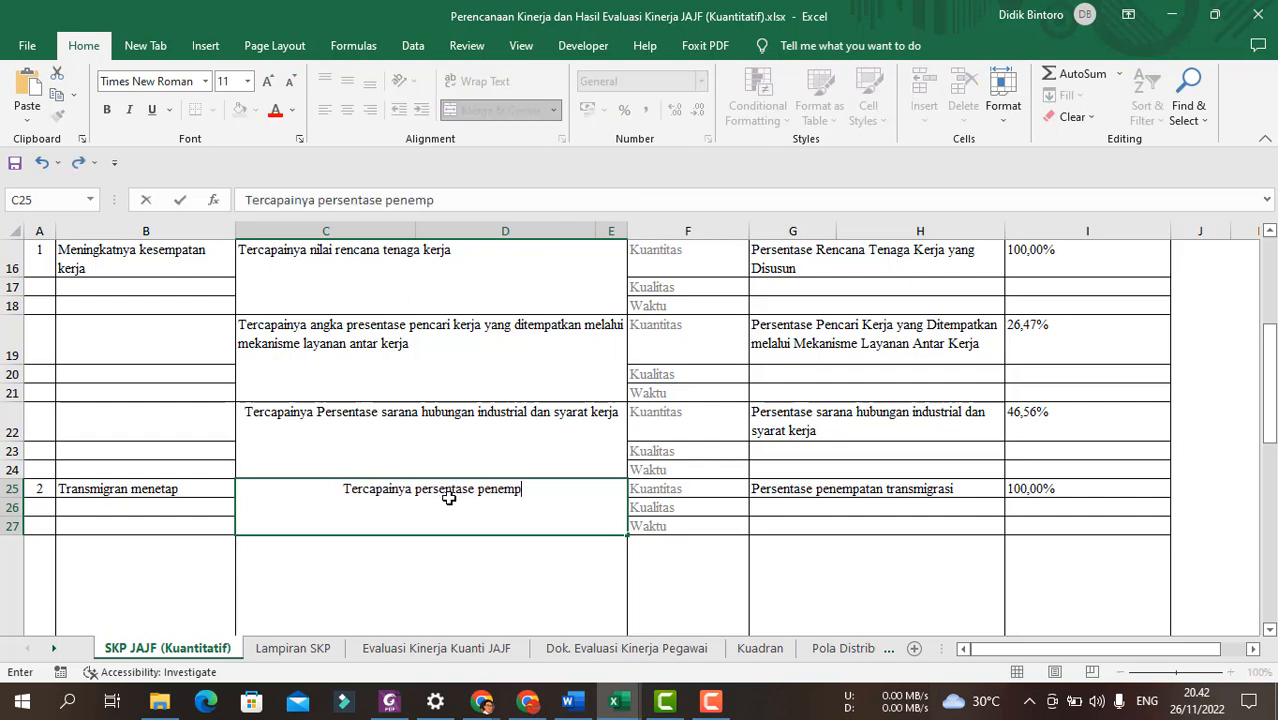
text(atan tr)
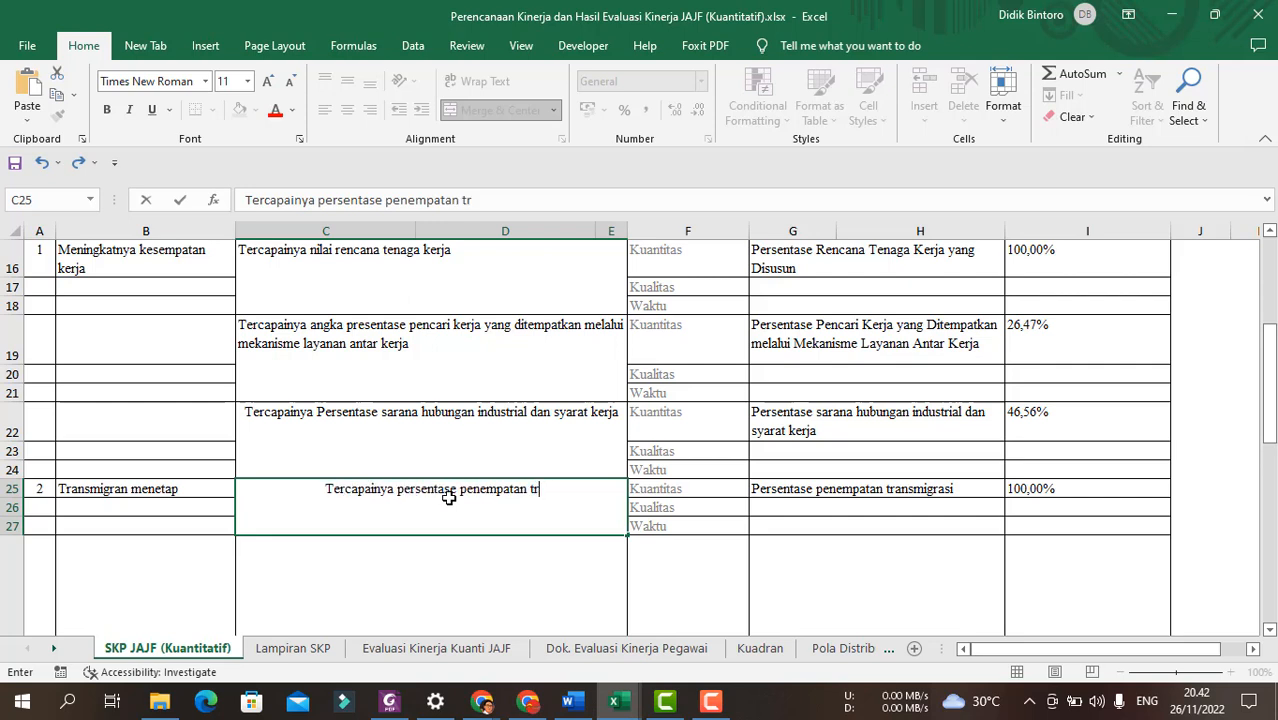
text(ansmigrasi)
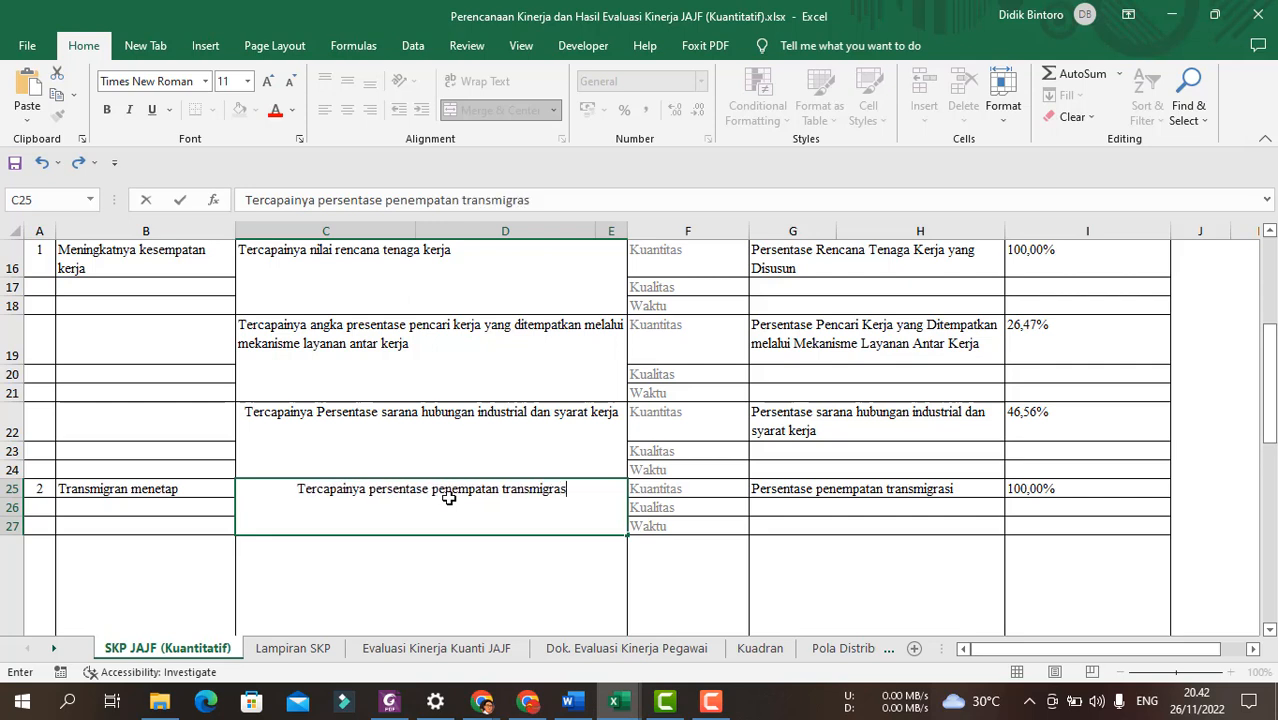
key(Return)
Left-align the text of all work result cells from C16 to E27.
scroll(434, 423, up, 5)
drag(440, 396, 475, 323)
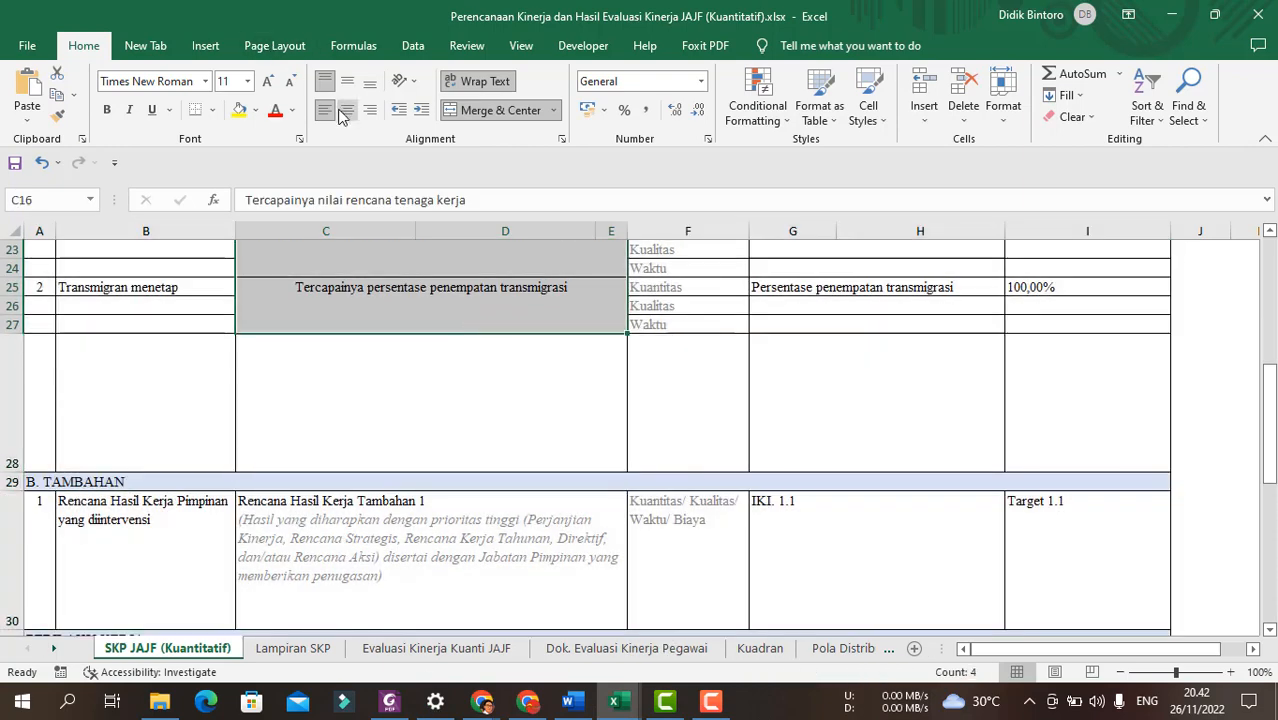
click(327, 110)
scroll(473, 485, down, 3)
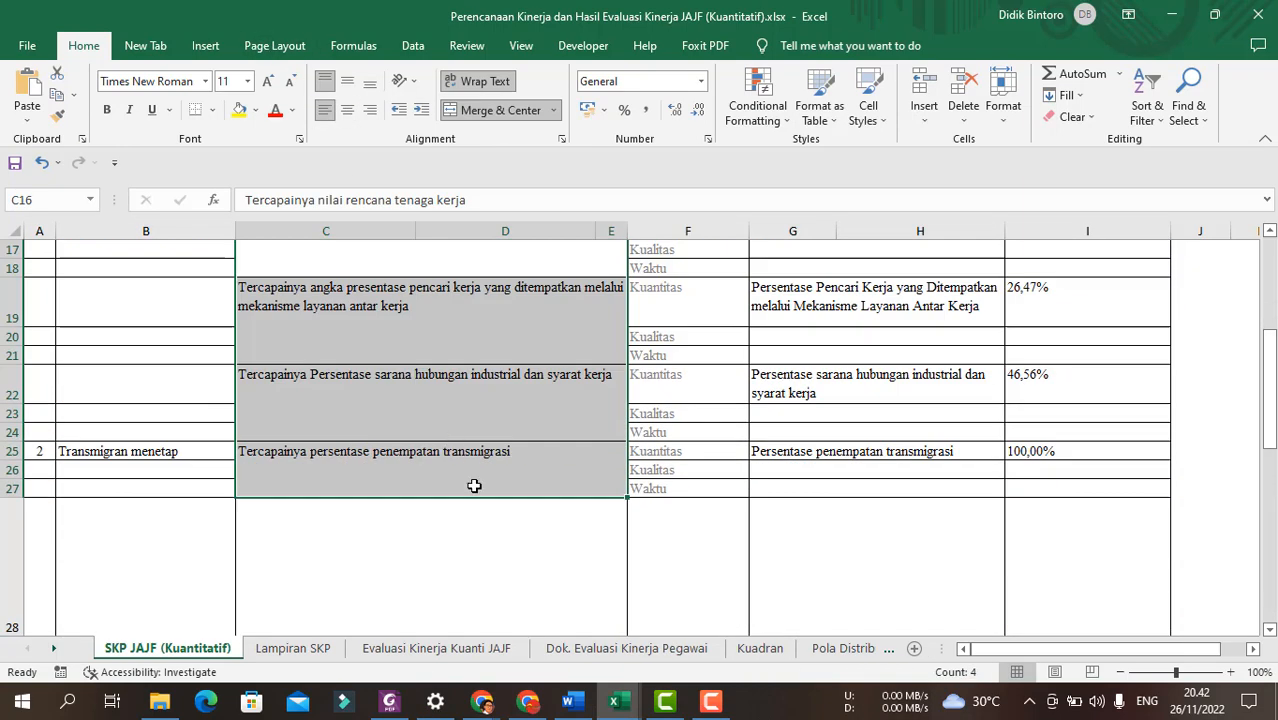
click(472, 492)
Merge B16:B24 around "Meningkatnya kesempatan kerja" and left-align the text.
scroll(473, 497, up, 1)
click(155, 284)
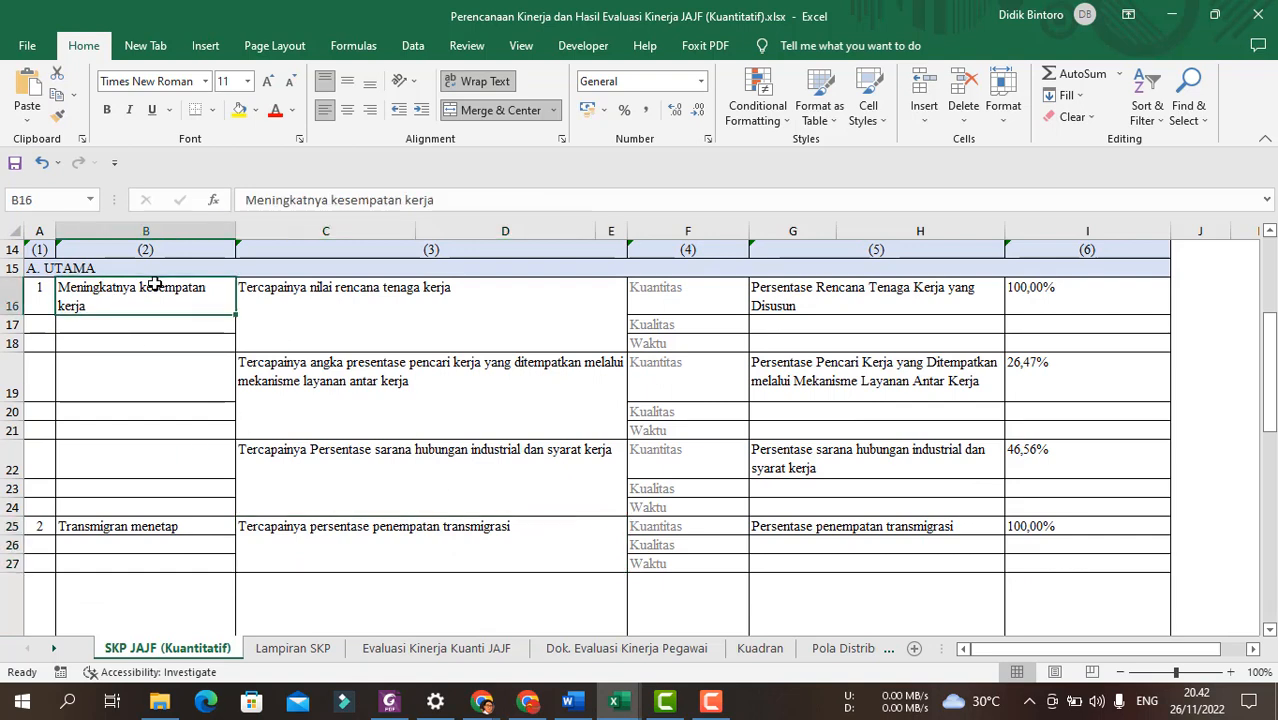
drag(152, 300, 143, 455)
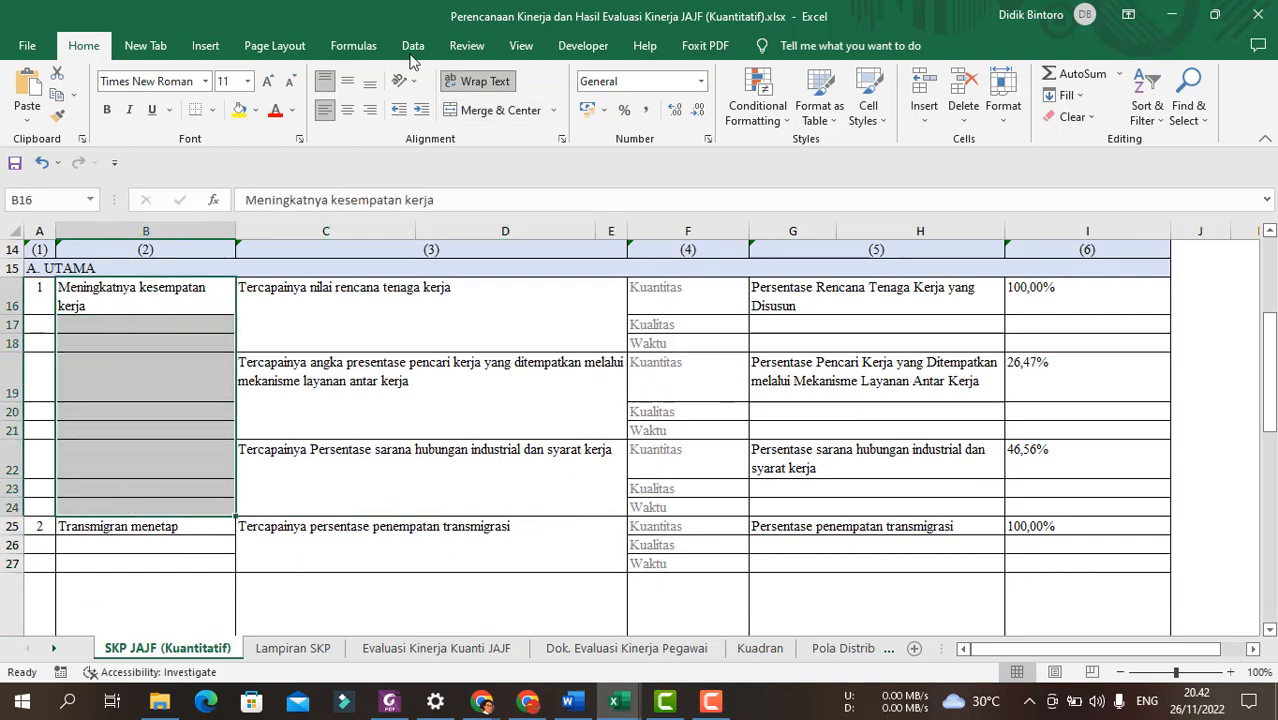
click(500, 110)
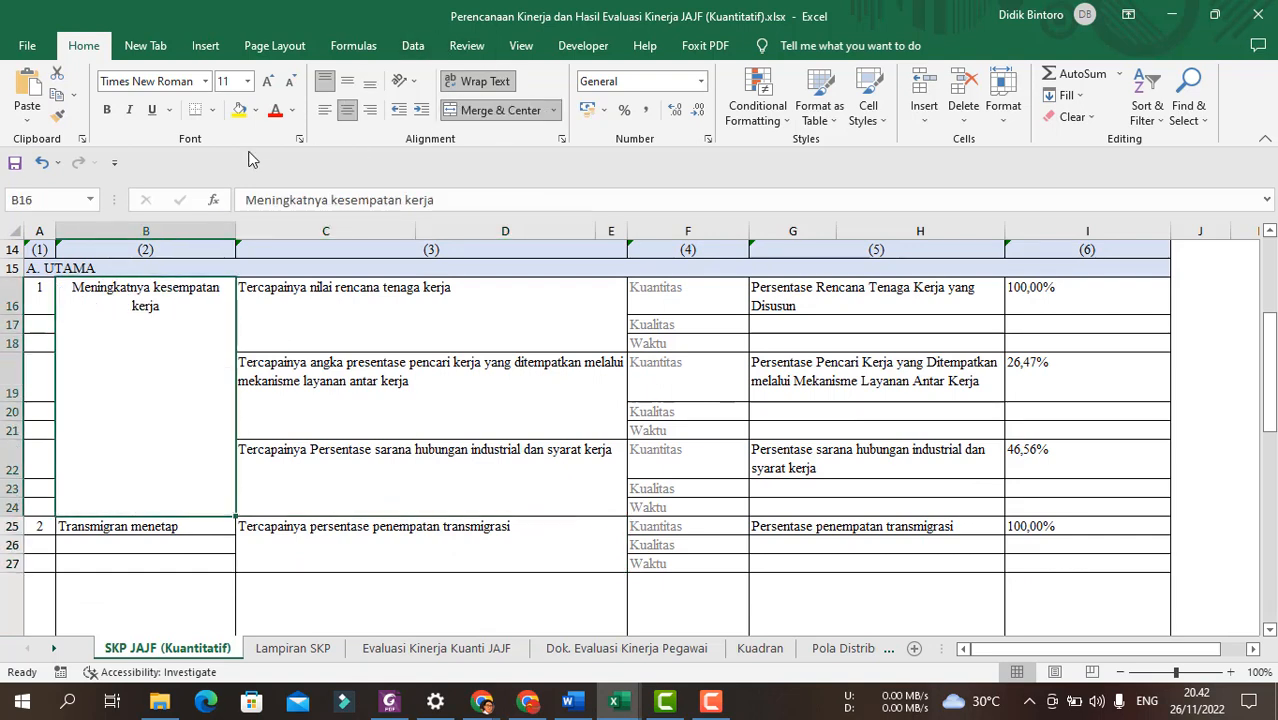
click(324, 112)
Merge B25:B27 around "Transmigran menetap" and left-align the text.
scroll(260, 423, down, 1)
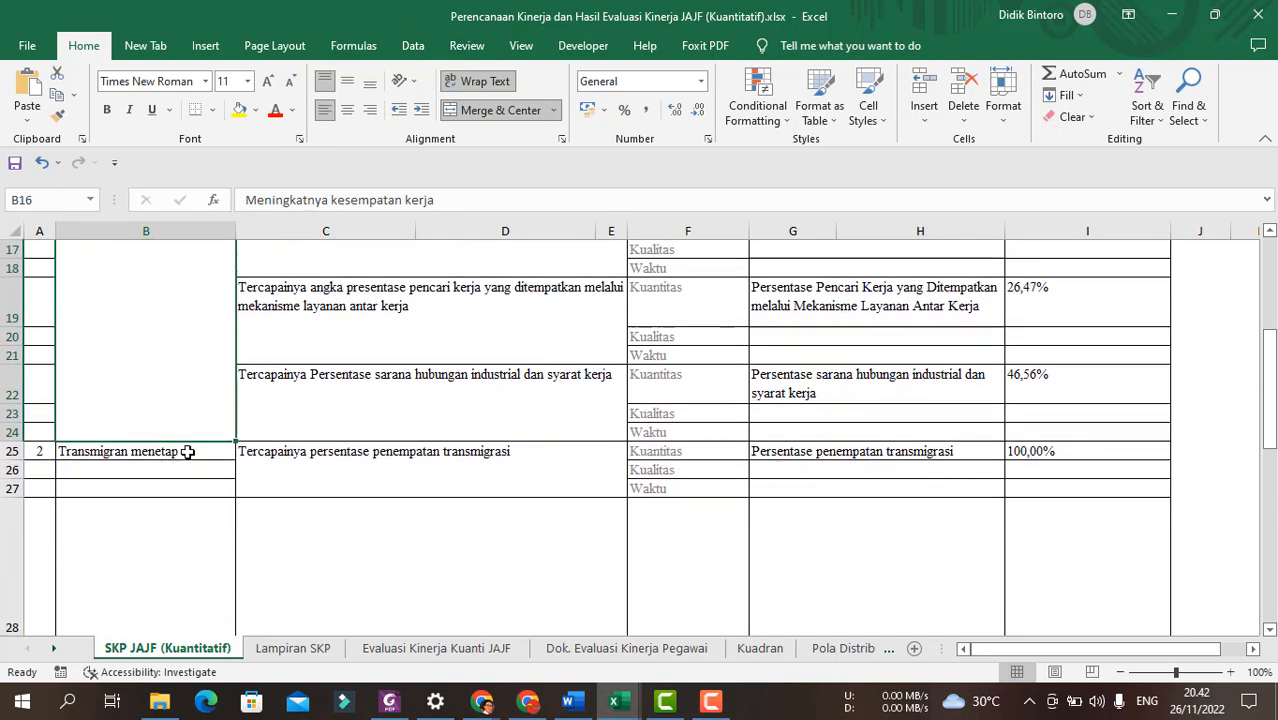
drag(186, 450, 187, 488)
click(459, 110)
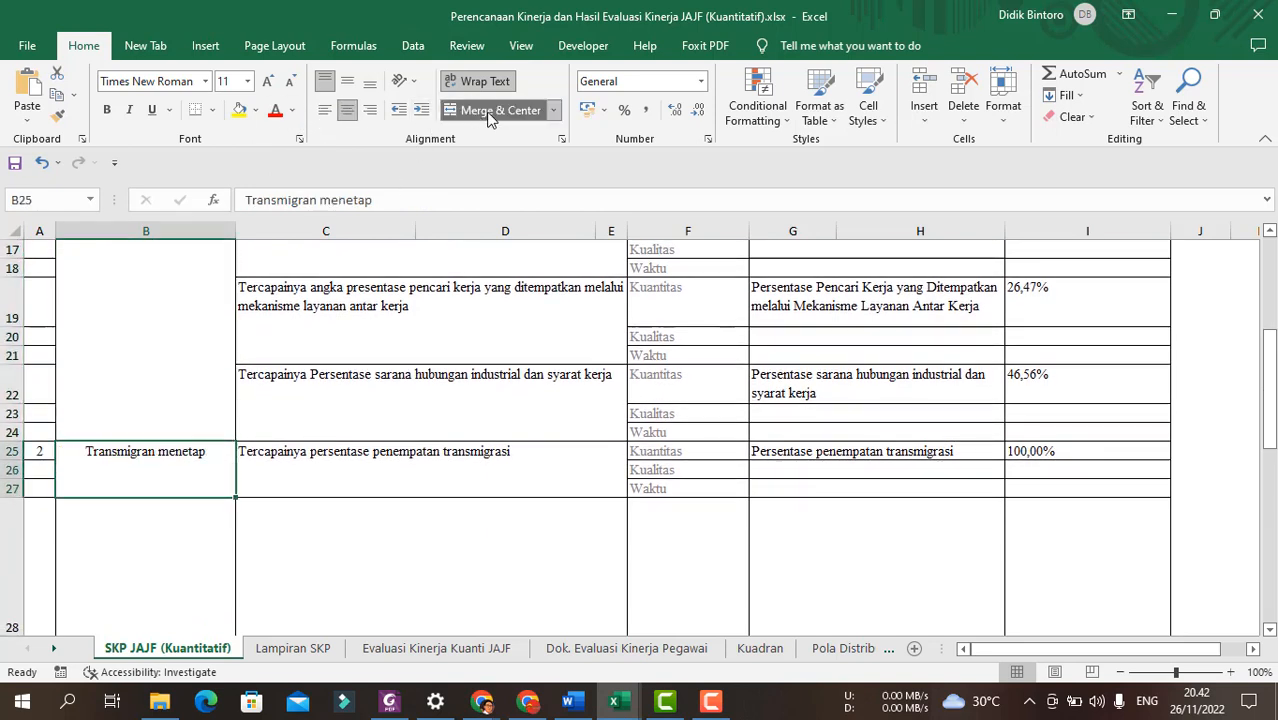
click(324, 110)
Delete the empty row 28 above the "B. TAMBAHAN" section.
scroll(410, 367, down, 1)
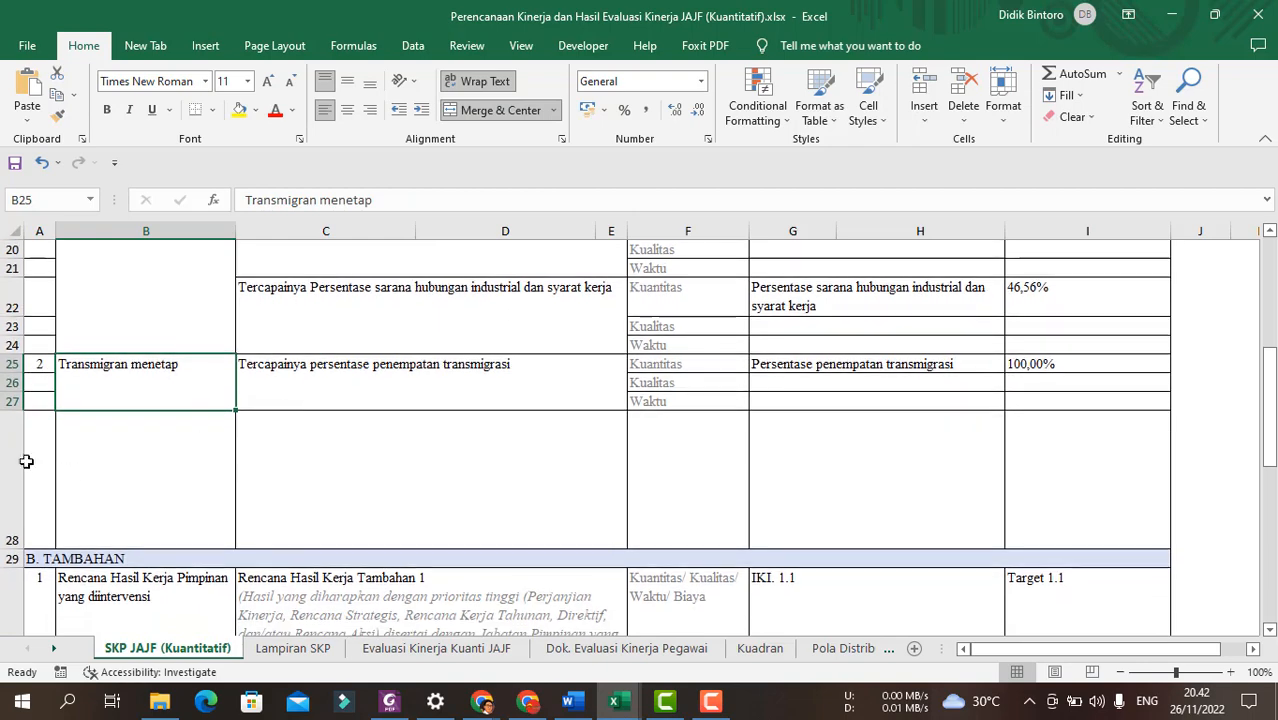
click(20, 461)
right_click(20, 462)
click(125, 340)
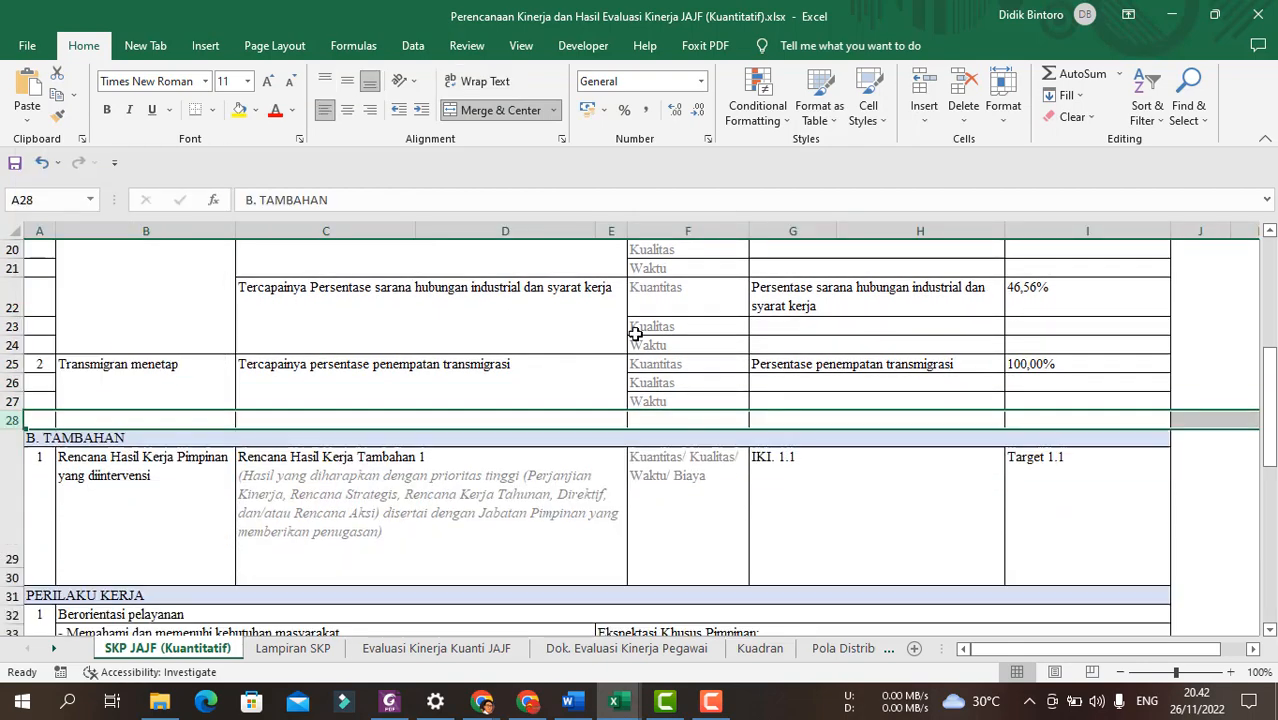
click(579, 289)
Enter "Ketercapaian persentase" as the Kualitas indicator in G17.
scroll(200, 394, up, 2)
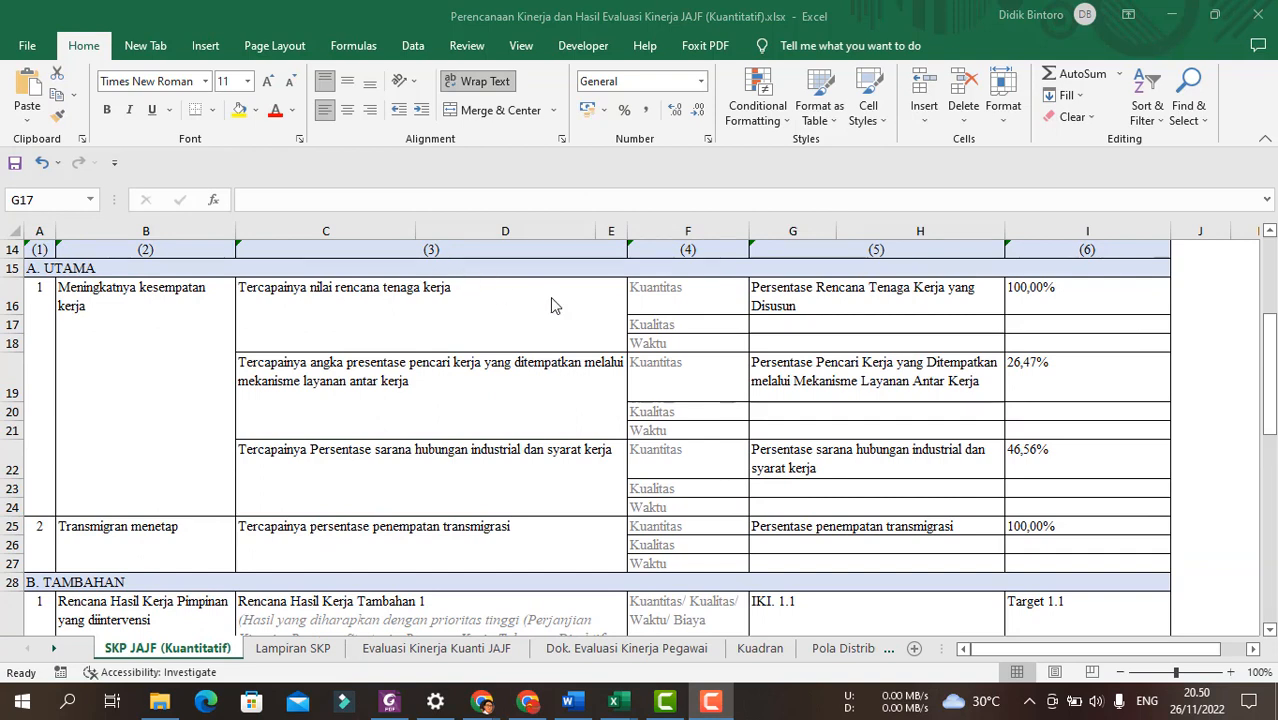
scroll(898, 343, up, 1)
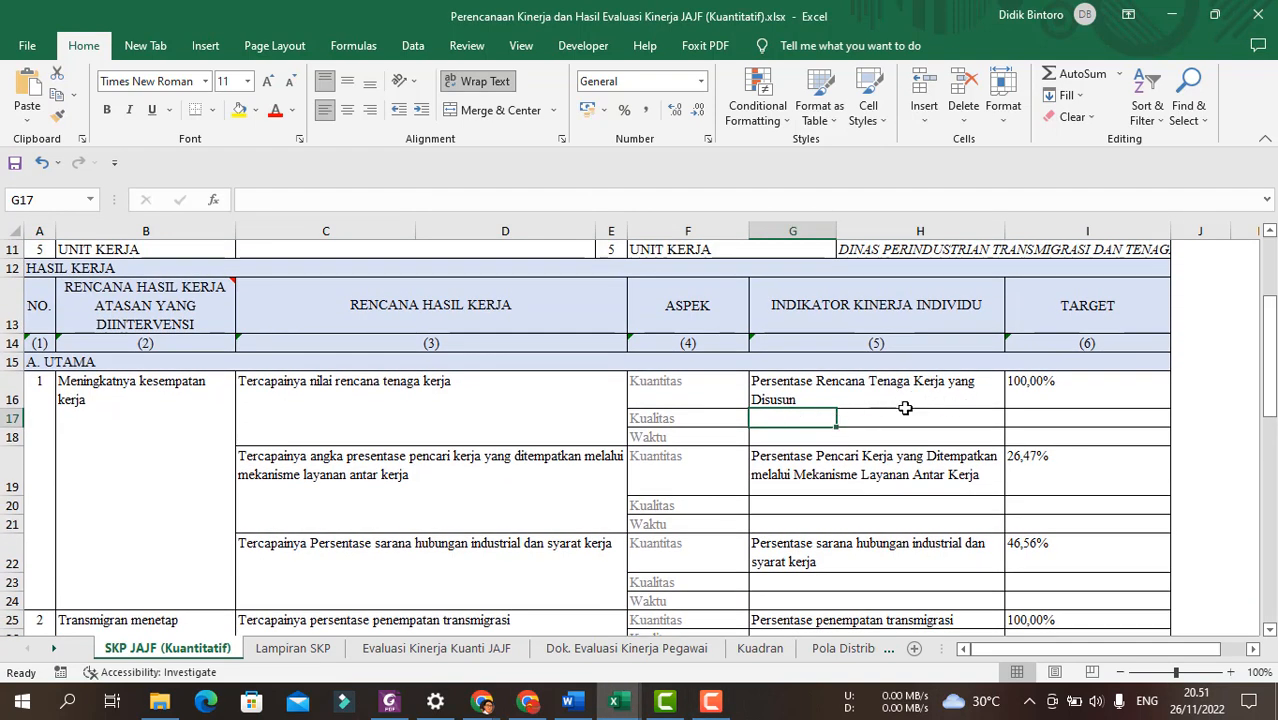
click(773, 440)
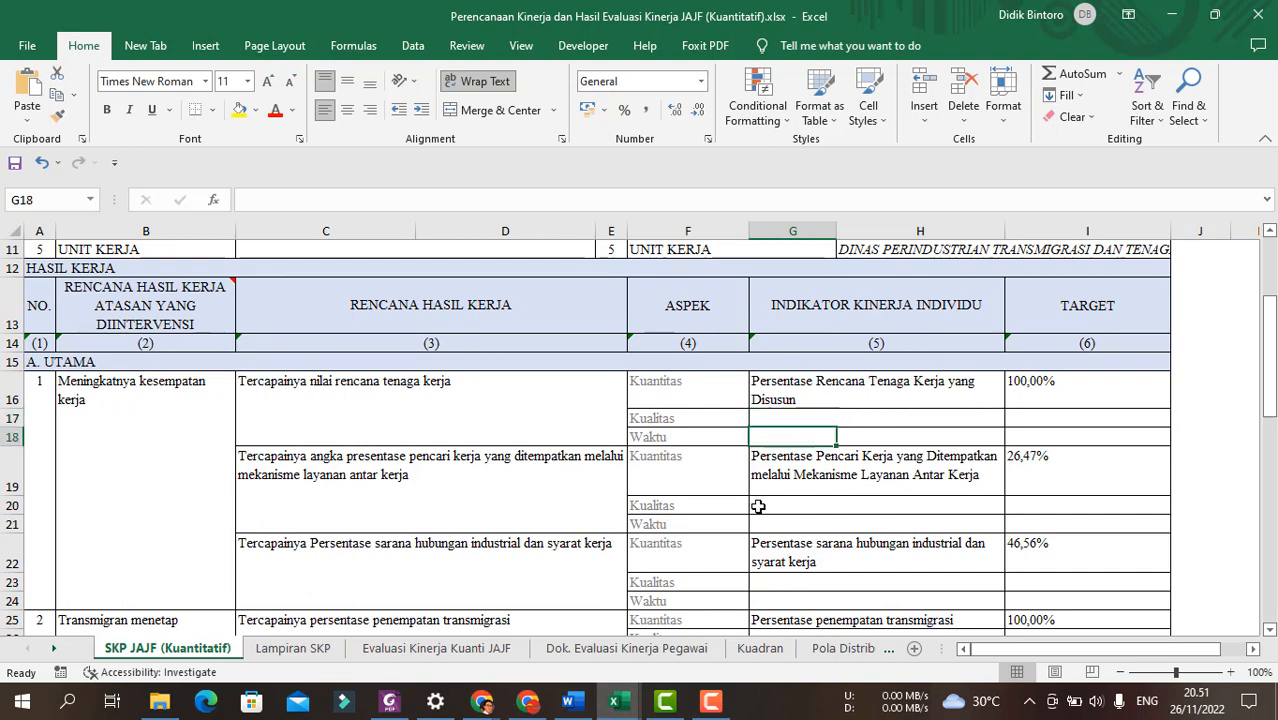
click(764, 421)
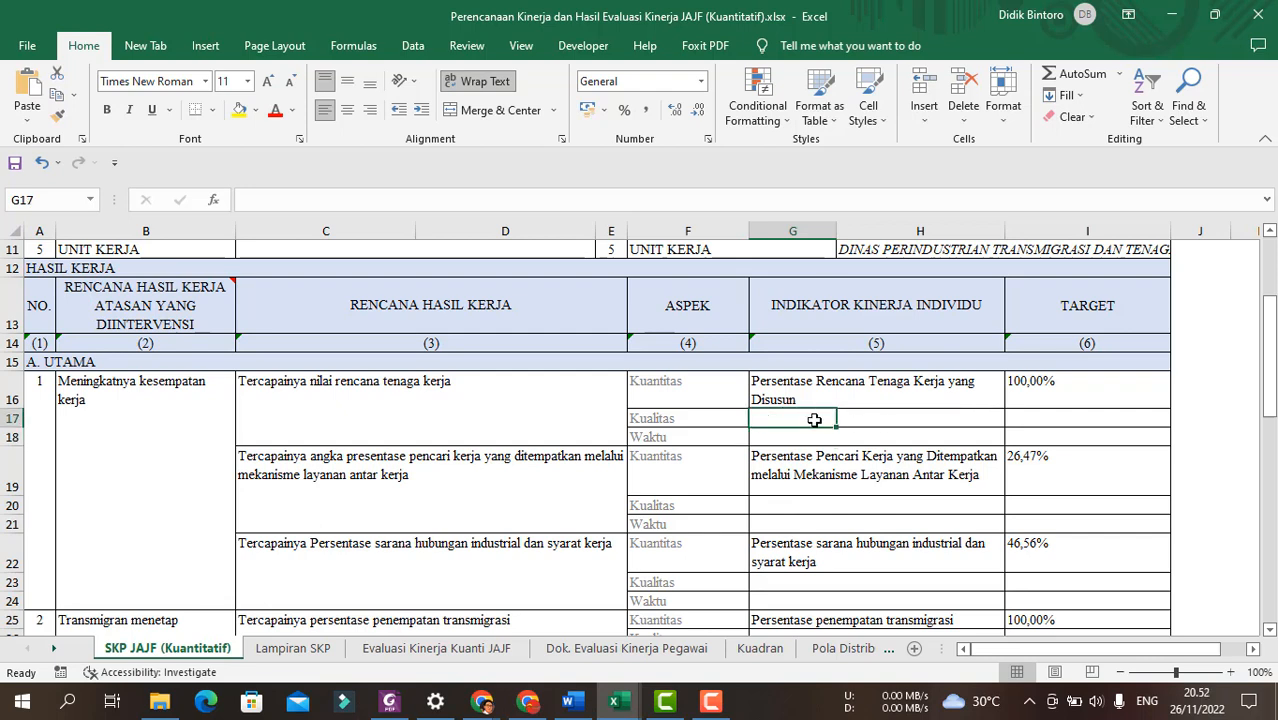
text(Keter)
text(ca)
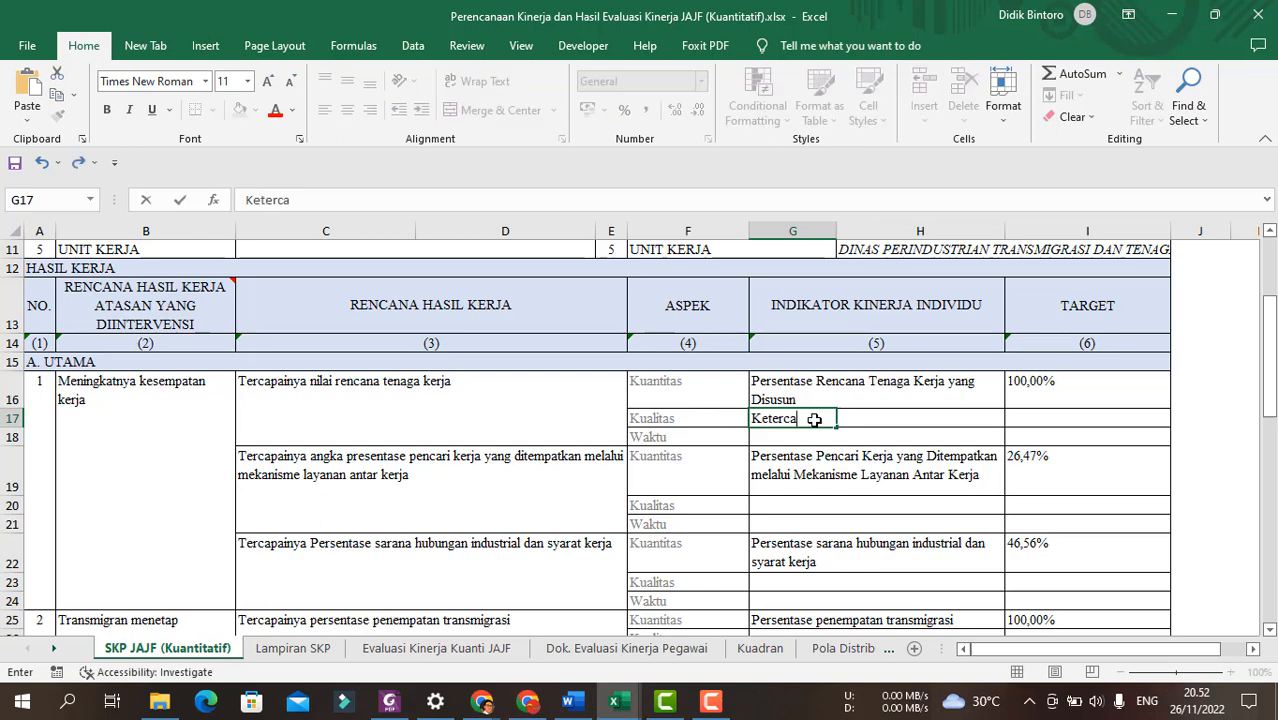
text(paian persentase)
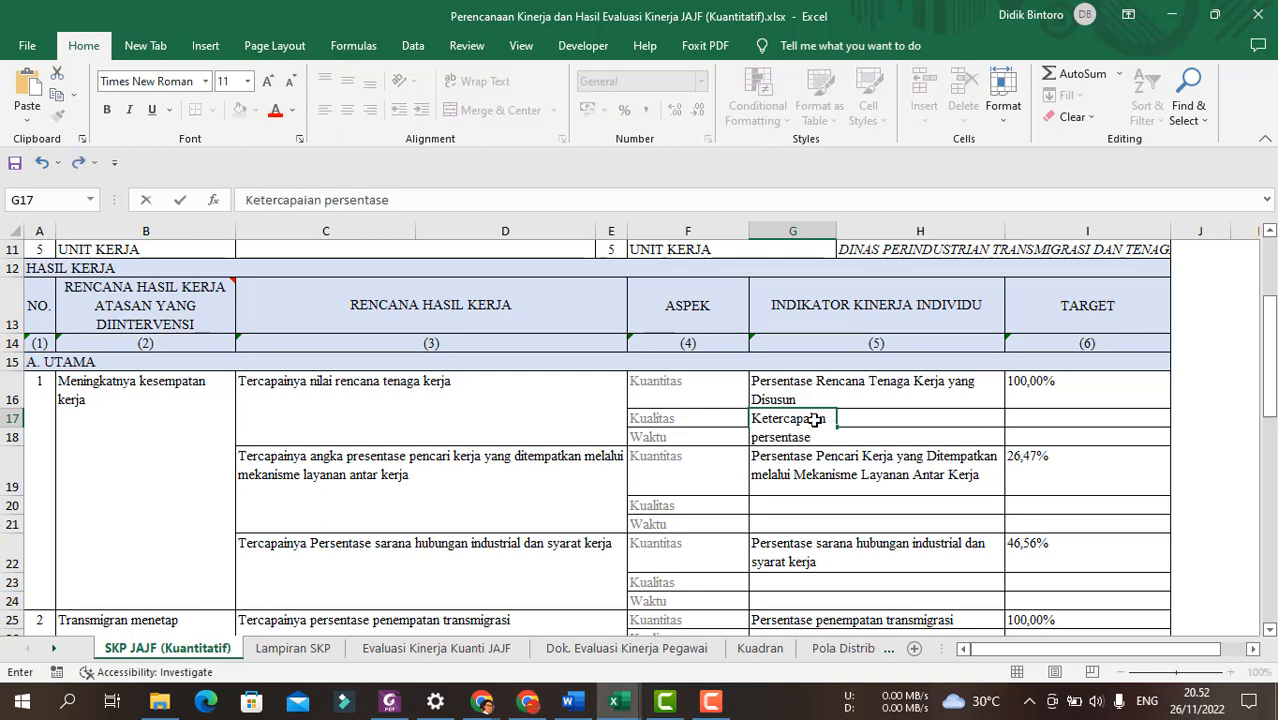
Merge the Kualitas indicator cells G17:H17 and left-align the text.
drag(805, 418, 887, 422)
click(488, 110)
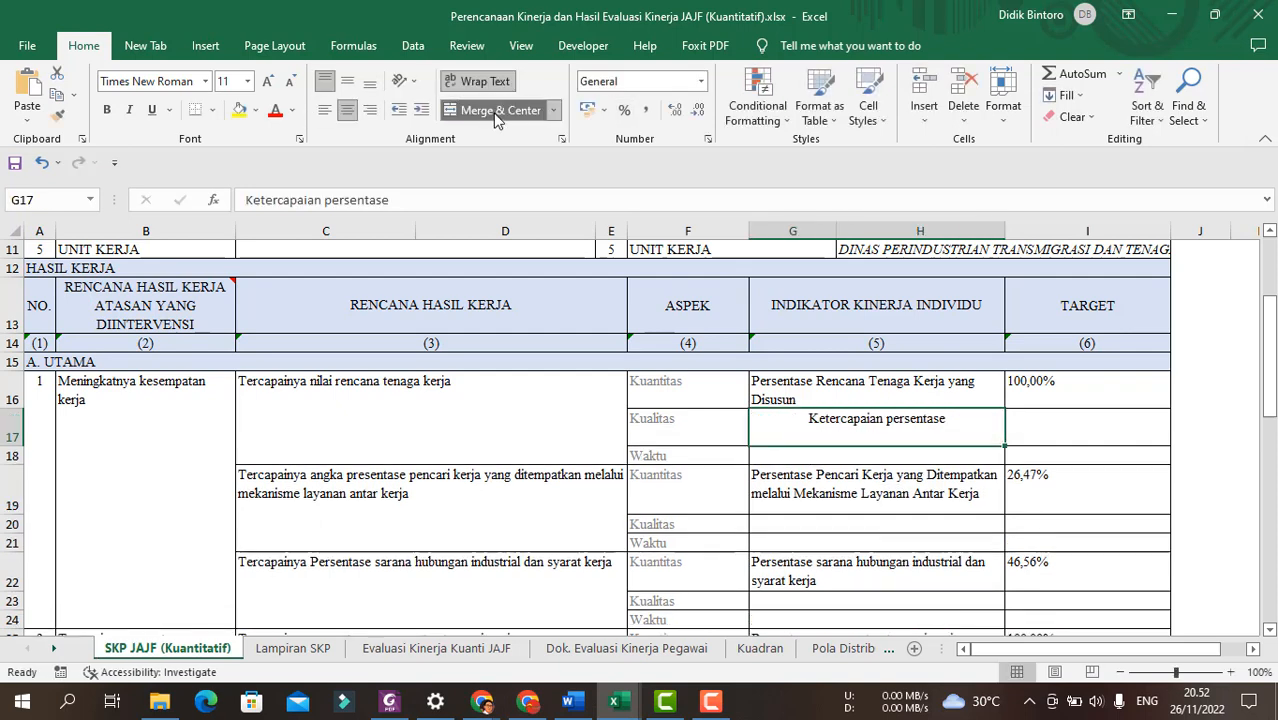
click(340, 113)
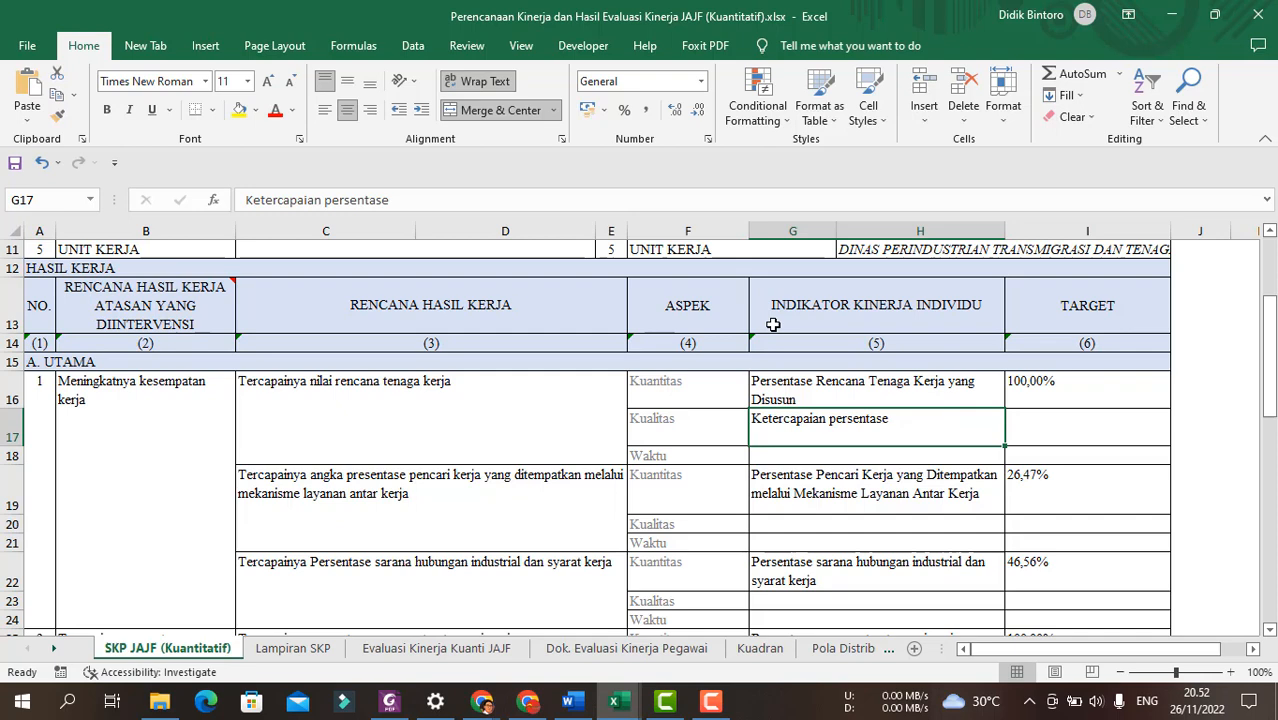
Enter "Ketepatan waktu yang dibutuhkan" as the Waktu indicator in G18.
click(800, 455)
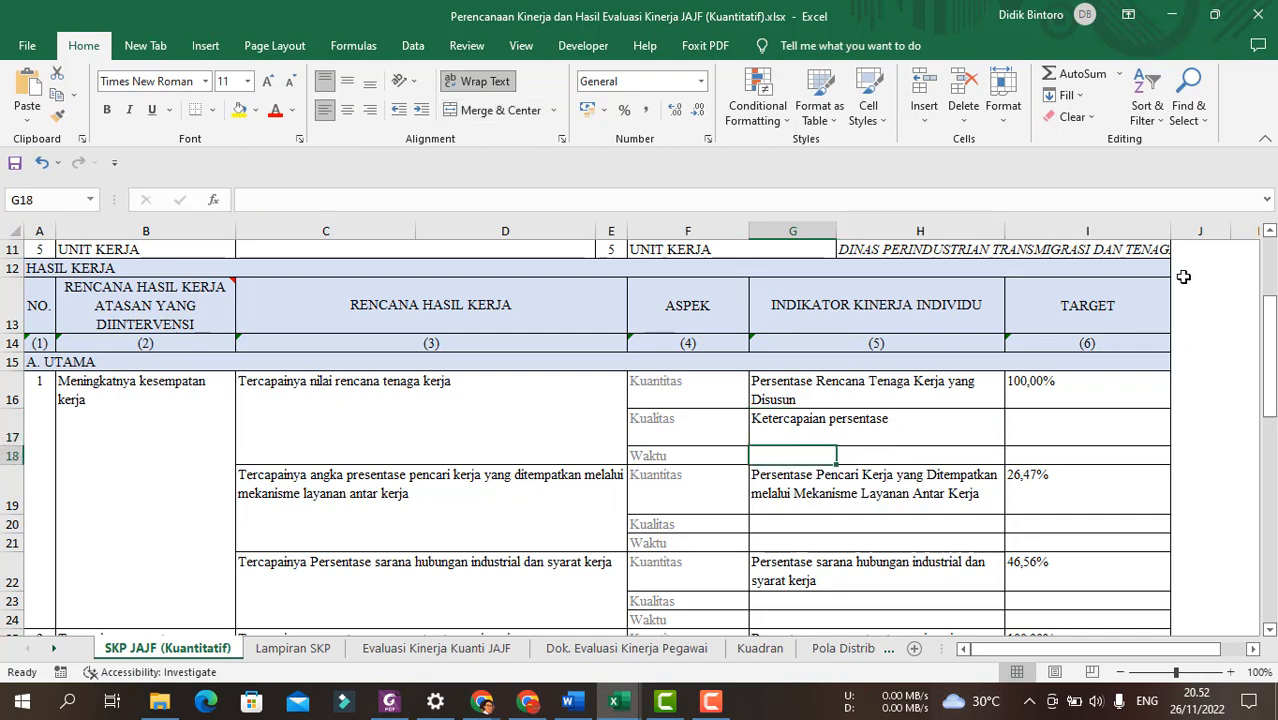
text(Keteat)
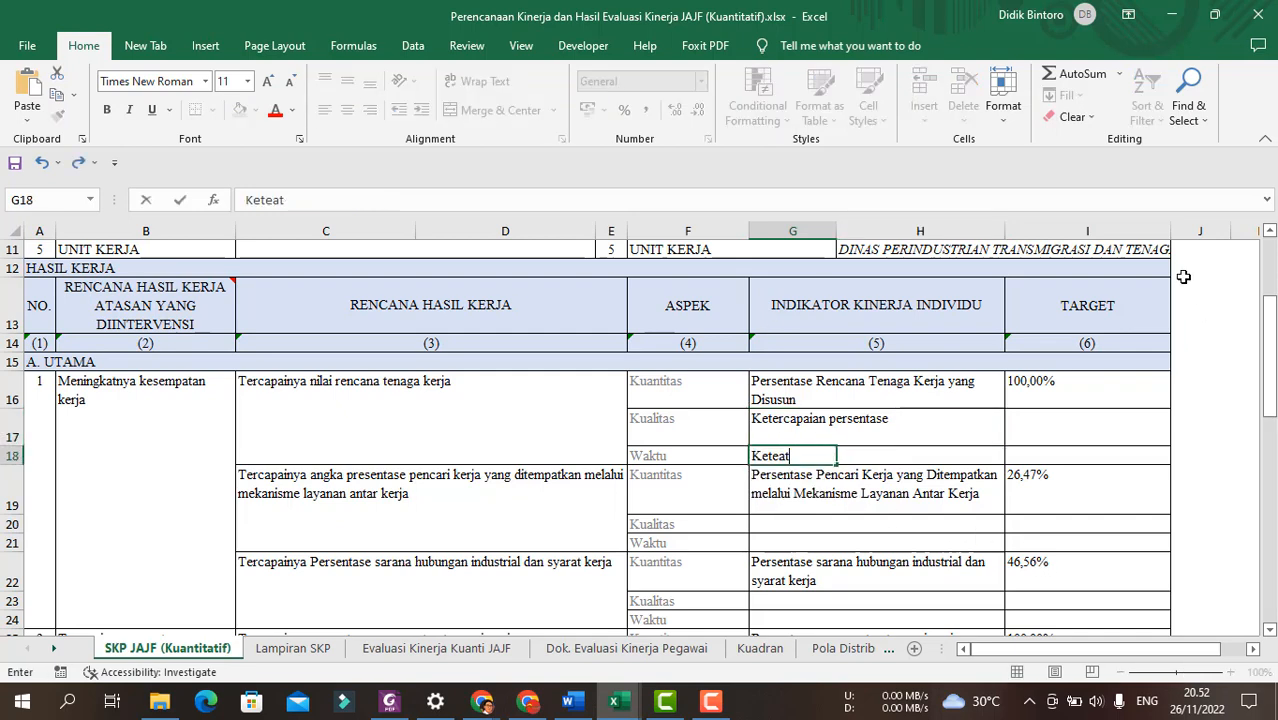
key(BackSpace)
key(BackSpace)
text(patan wa)
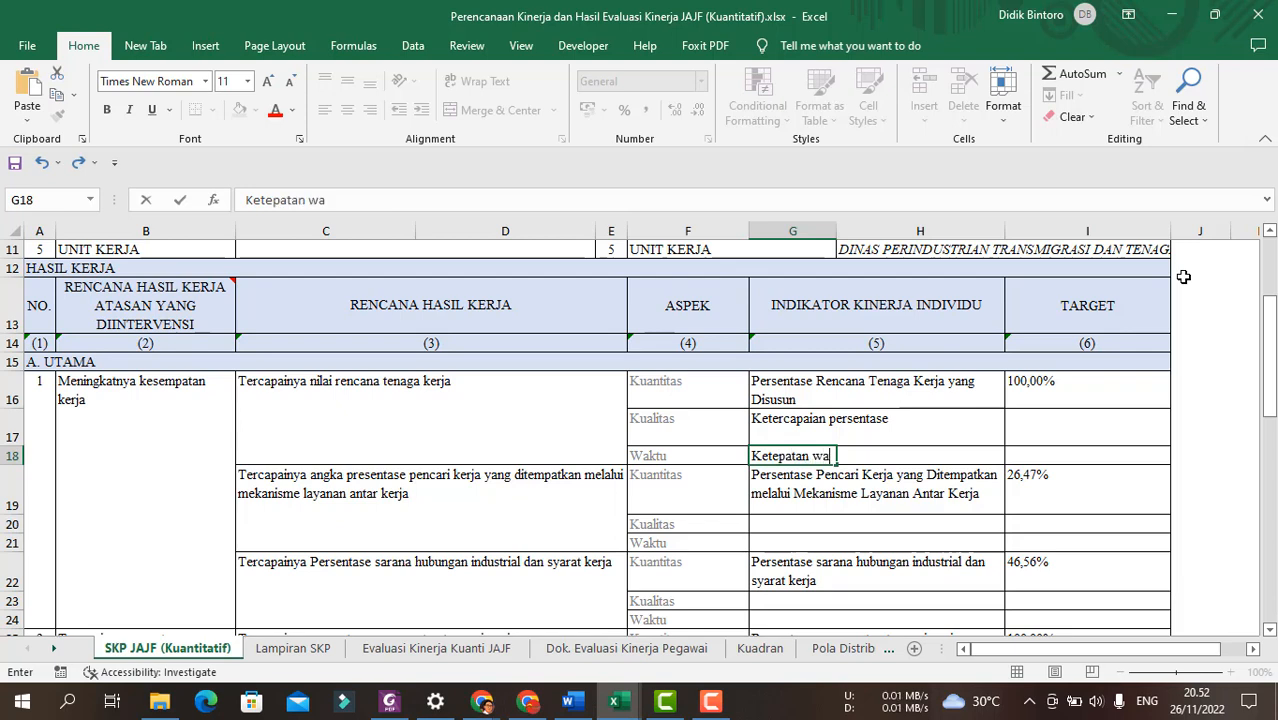
text(ktu yang di)
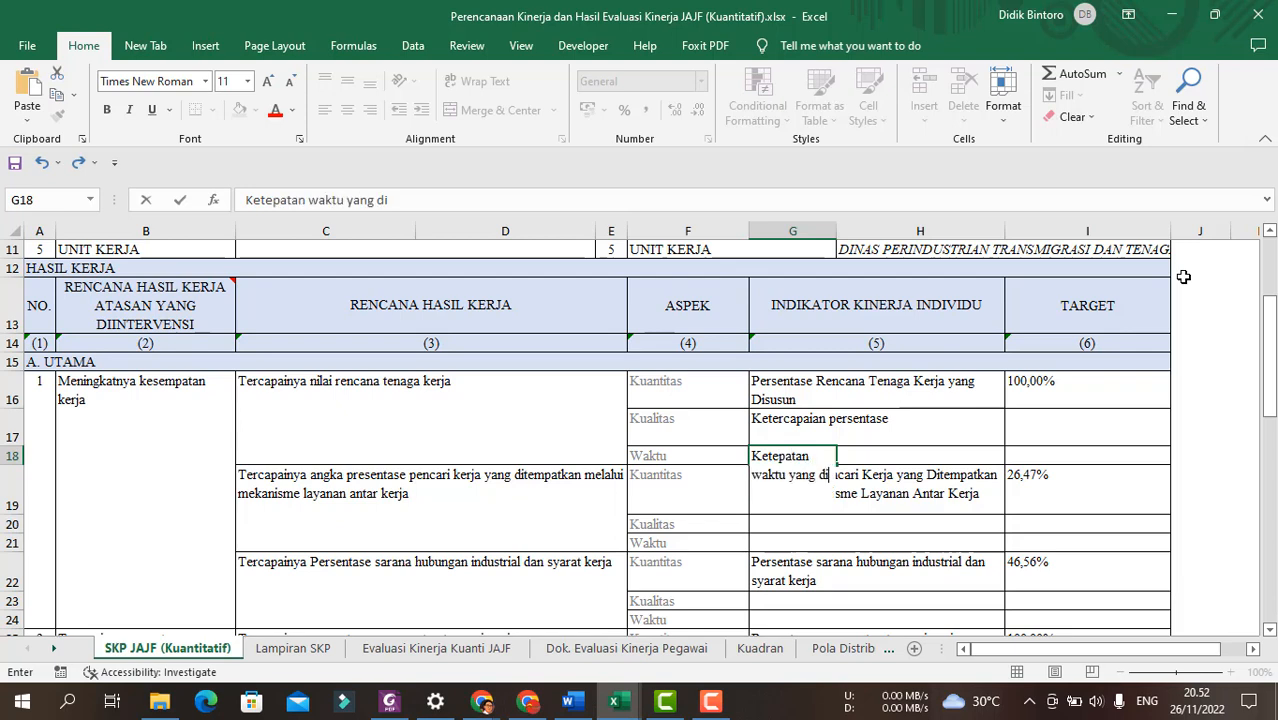
text(butuhkan)
key(Tab)
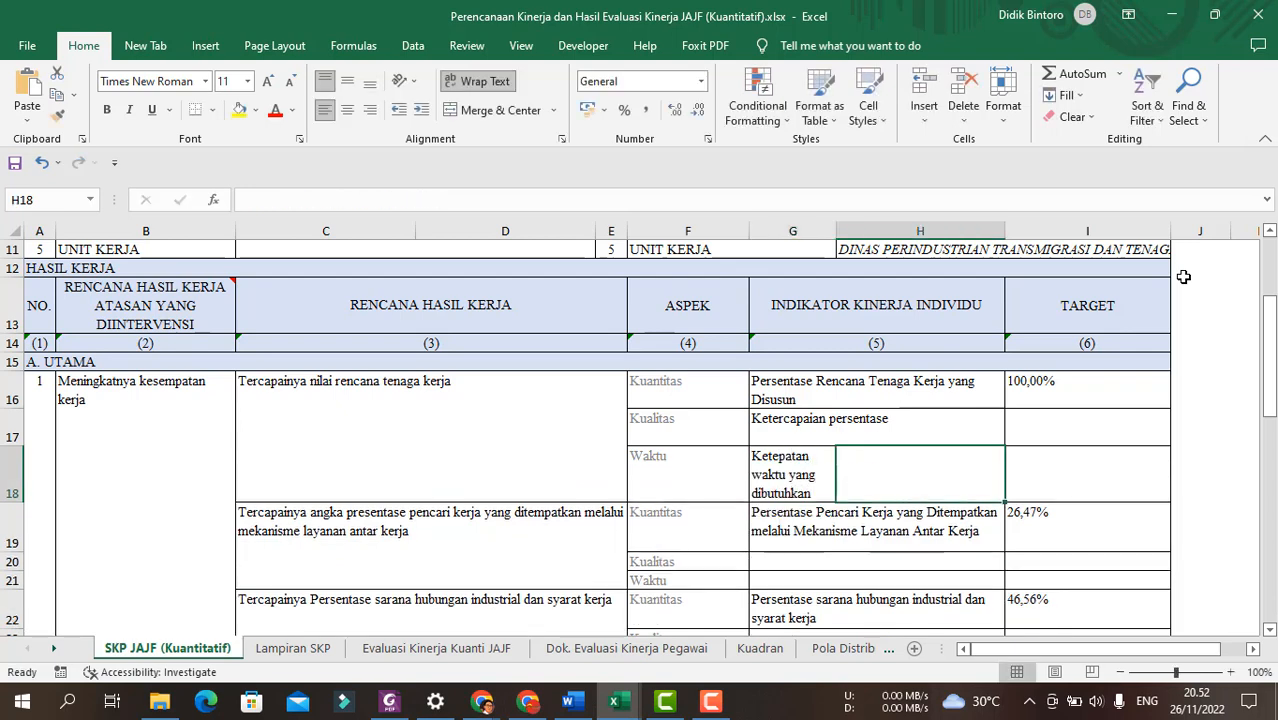
Merge the Waktu indicator cells G18:H18 and left-align the text.
drag(810, 480, 904, 471)
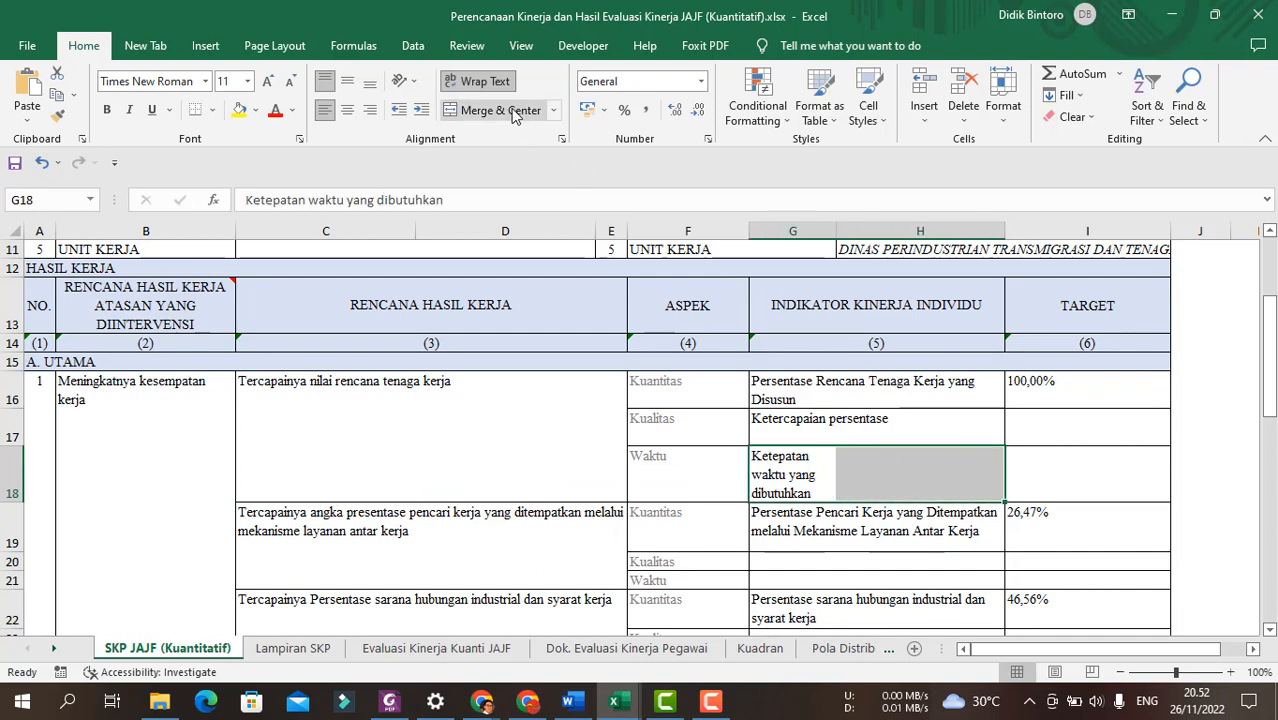
click(452, 110)
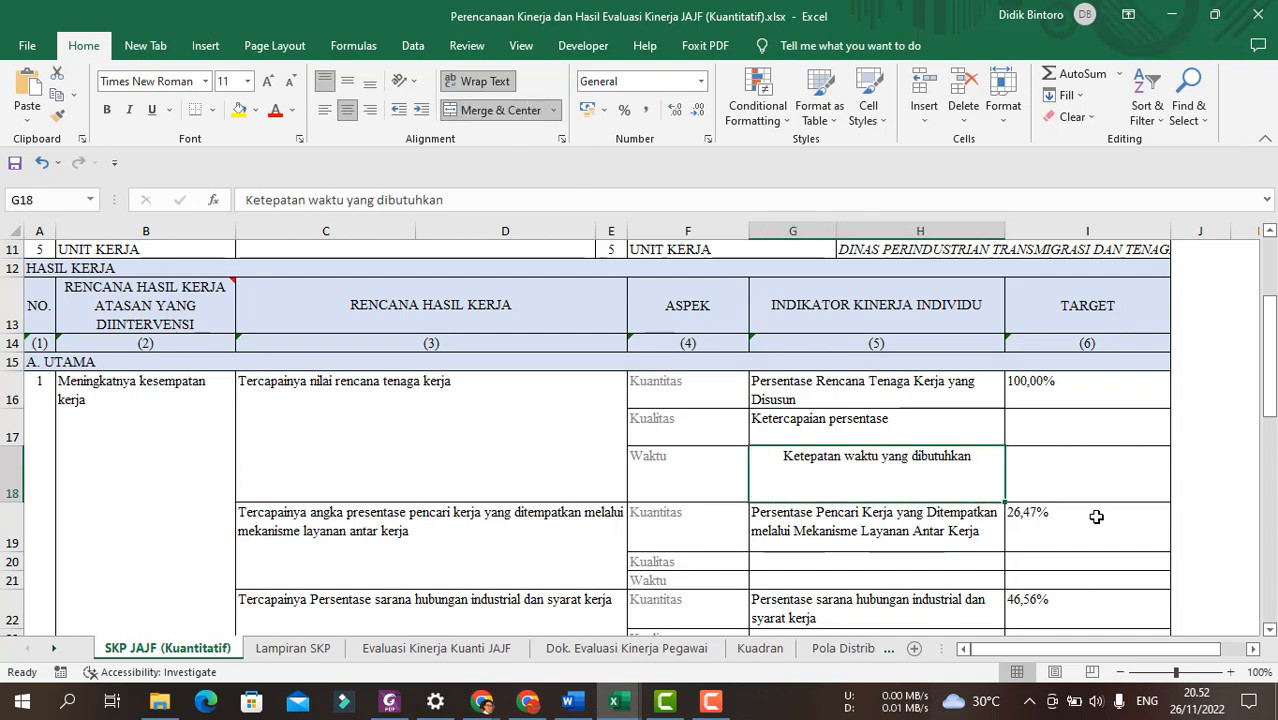
click(325, 110)
Enter the first work result's targets: 98% for Kualitas in I17 and "12 bulan" for Waktu in I18.
click(1035, 431)
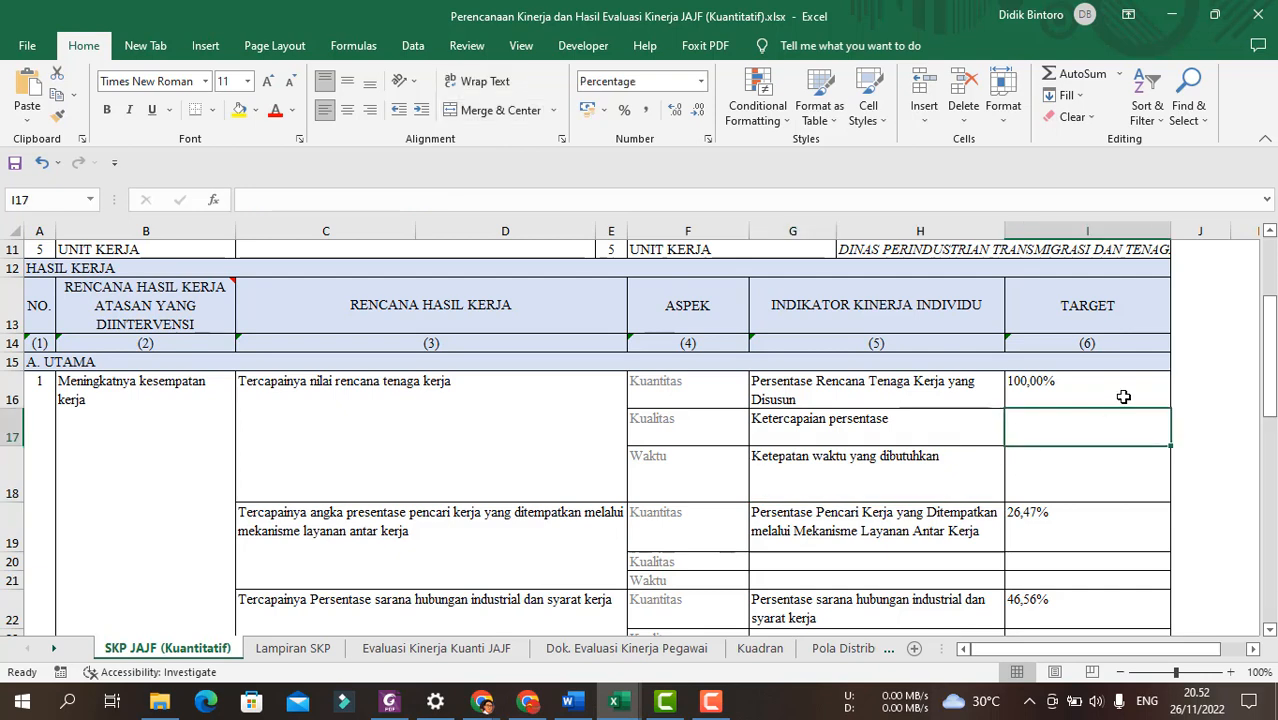
text(98)
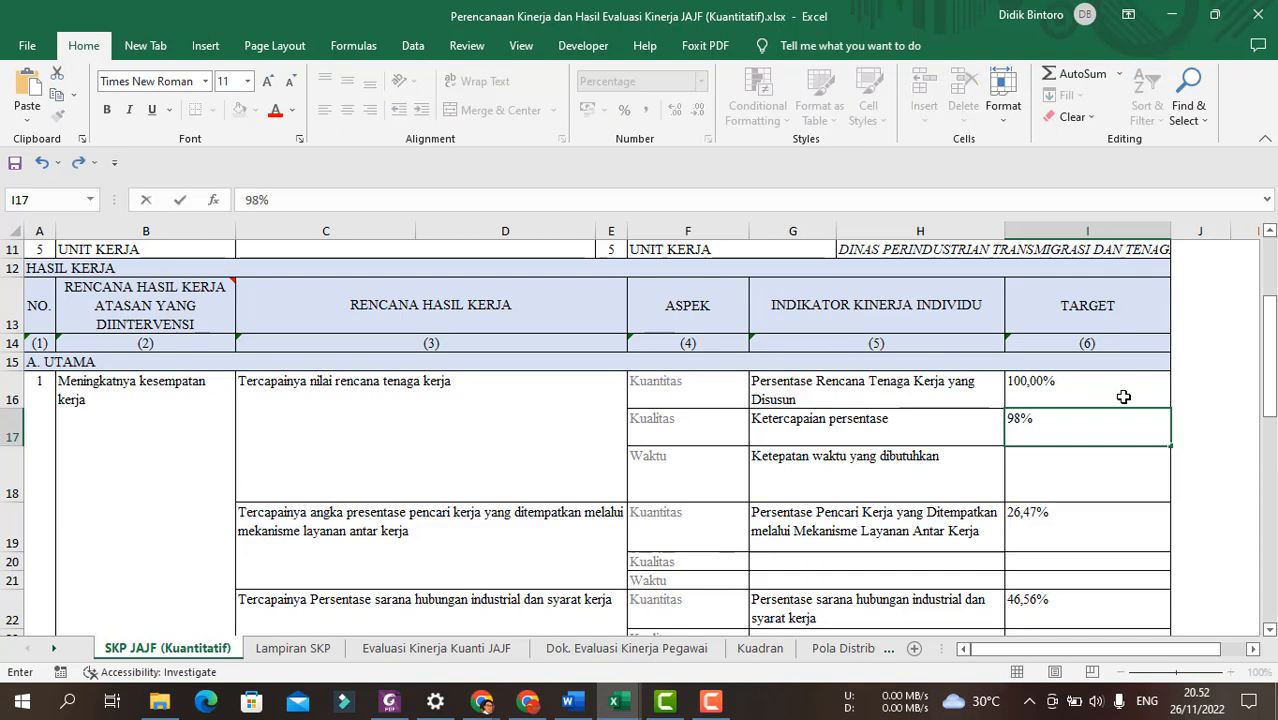
key(Return)
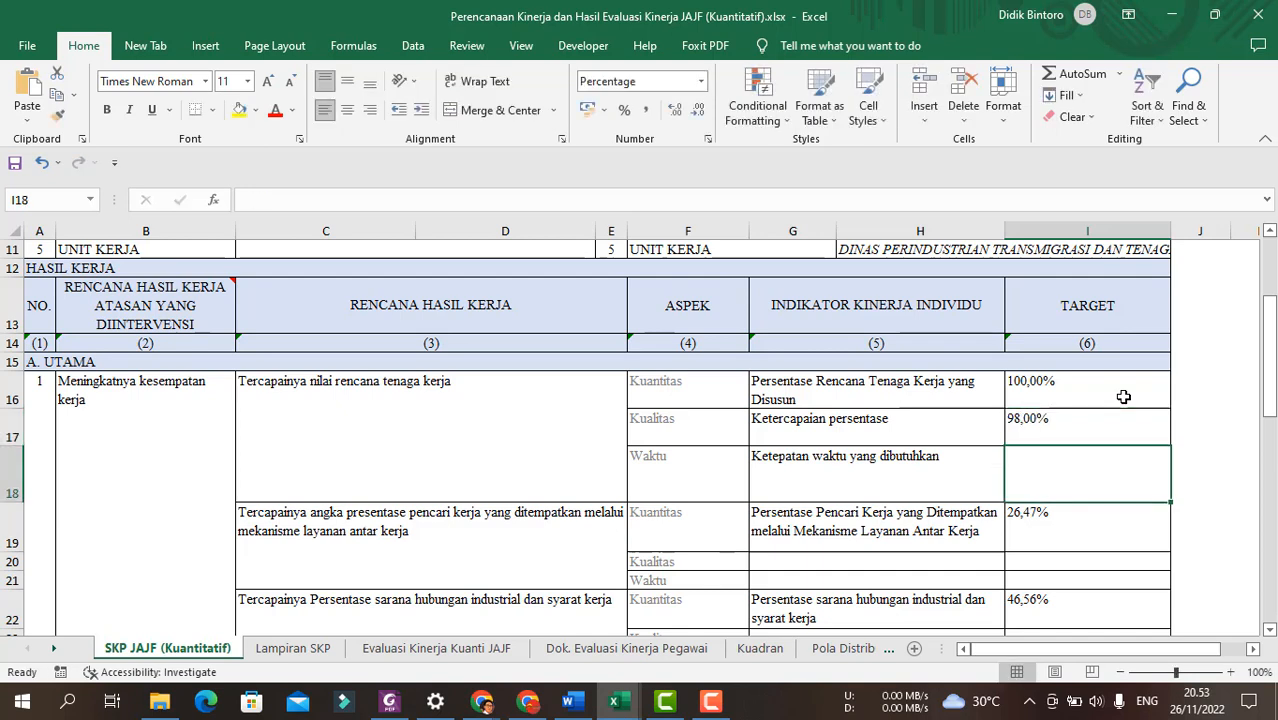
text(12)
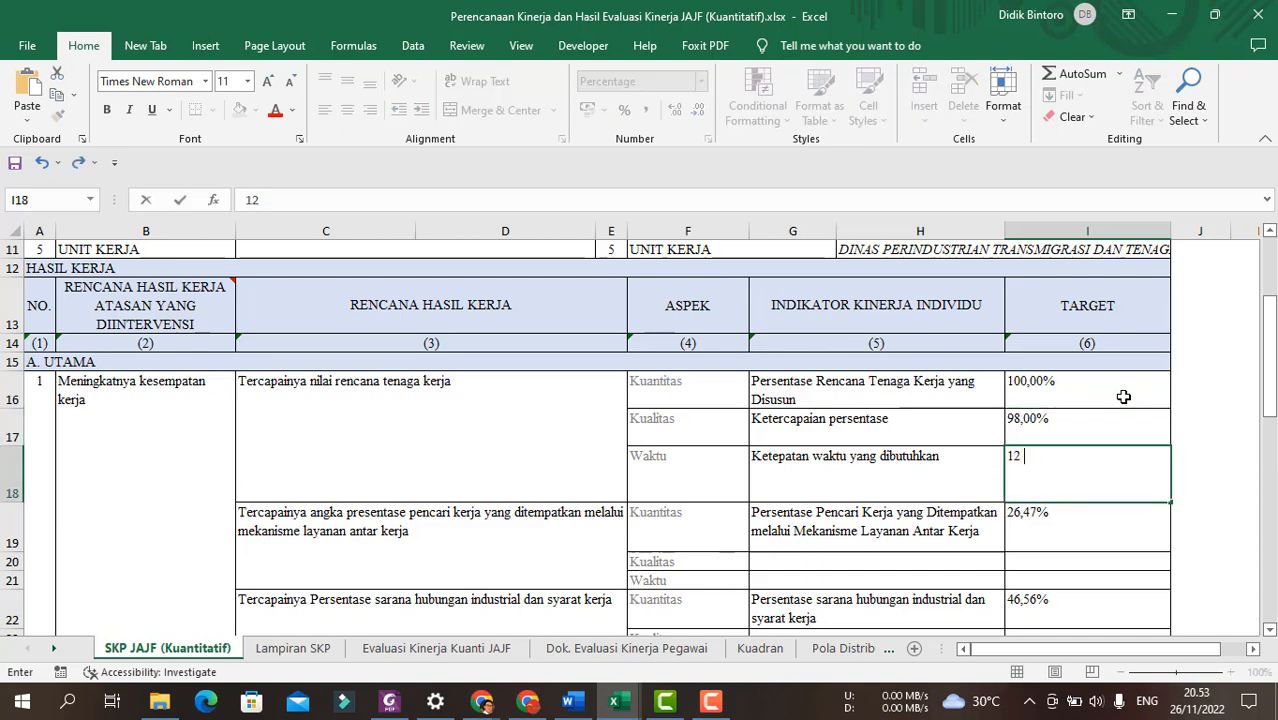
text( bulan)
key(Return)
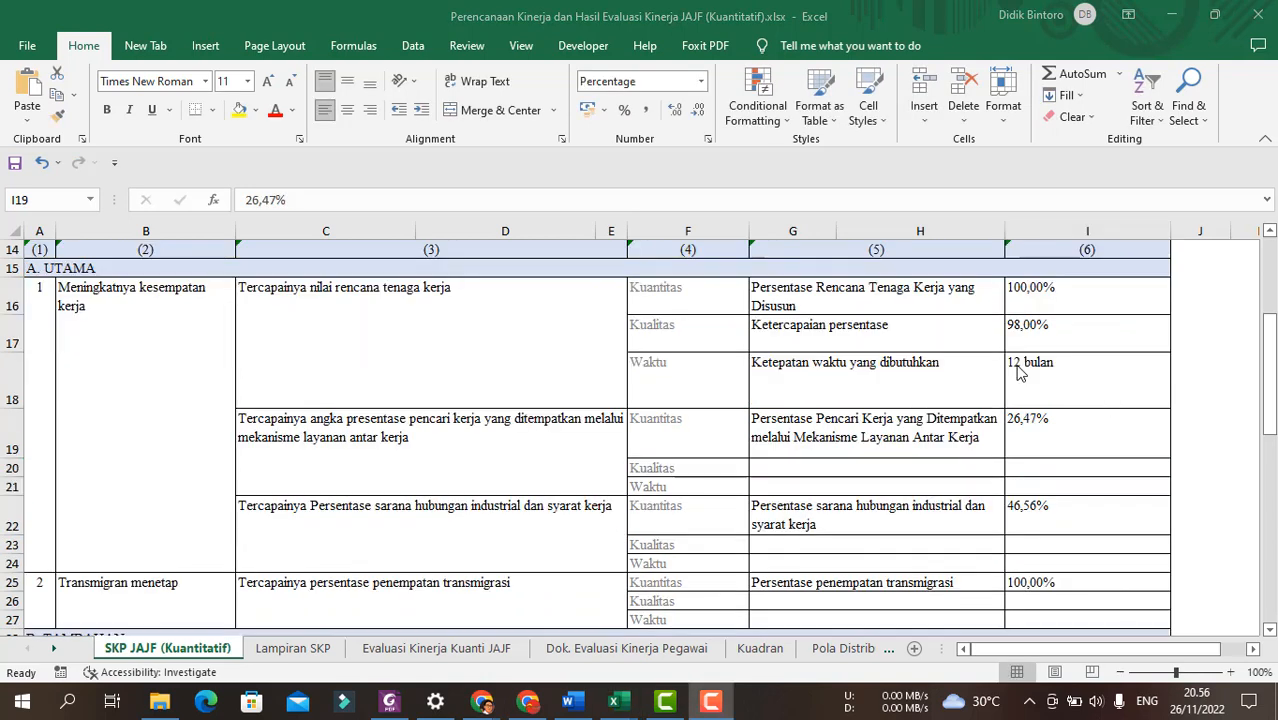
Clear the placeholder contents of row 29 under B. TAMBAHAN and reduce the row to a single line's height.
click(1120, 450)
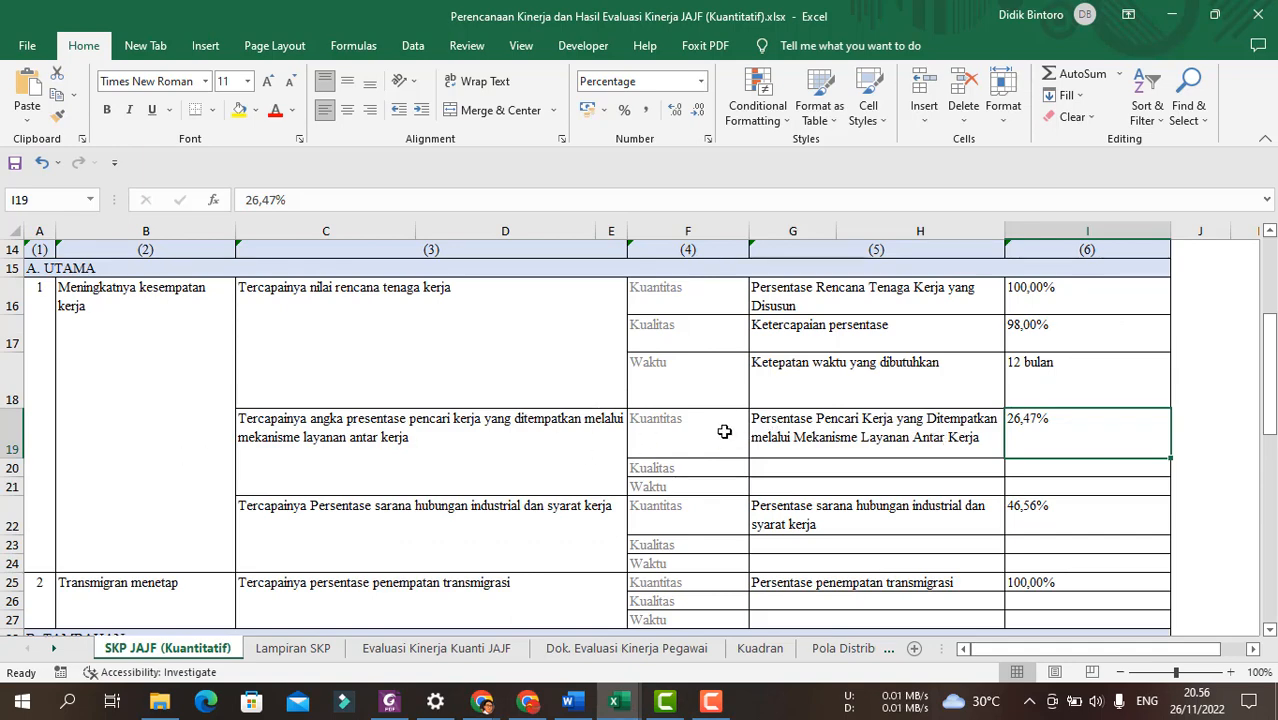
scroll(724, 431, up, 2)
scroll(1000, 495, down, 2)
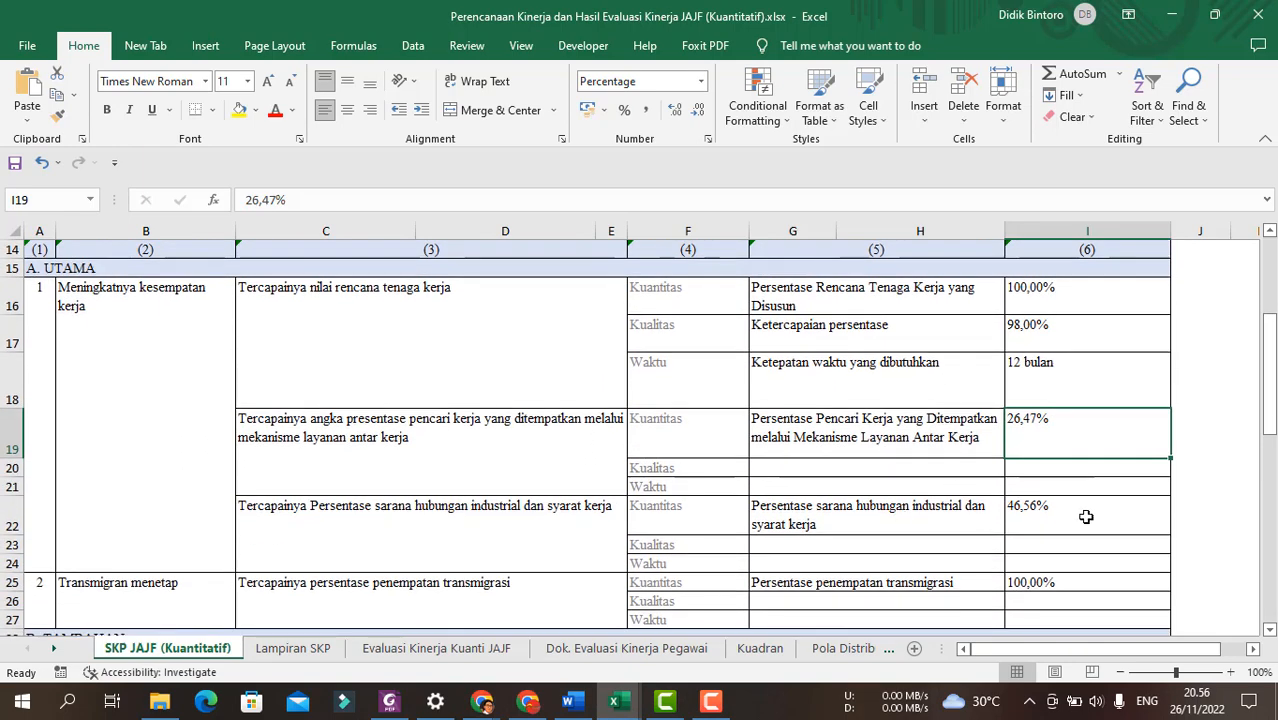
scroll(1086, 516, down, 2)
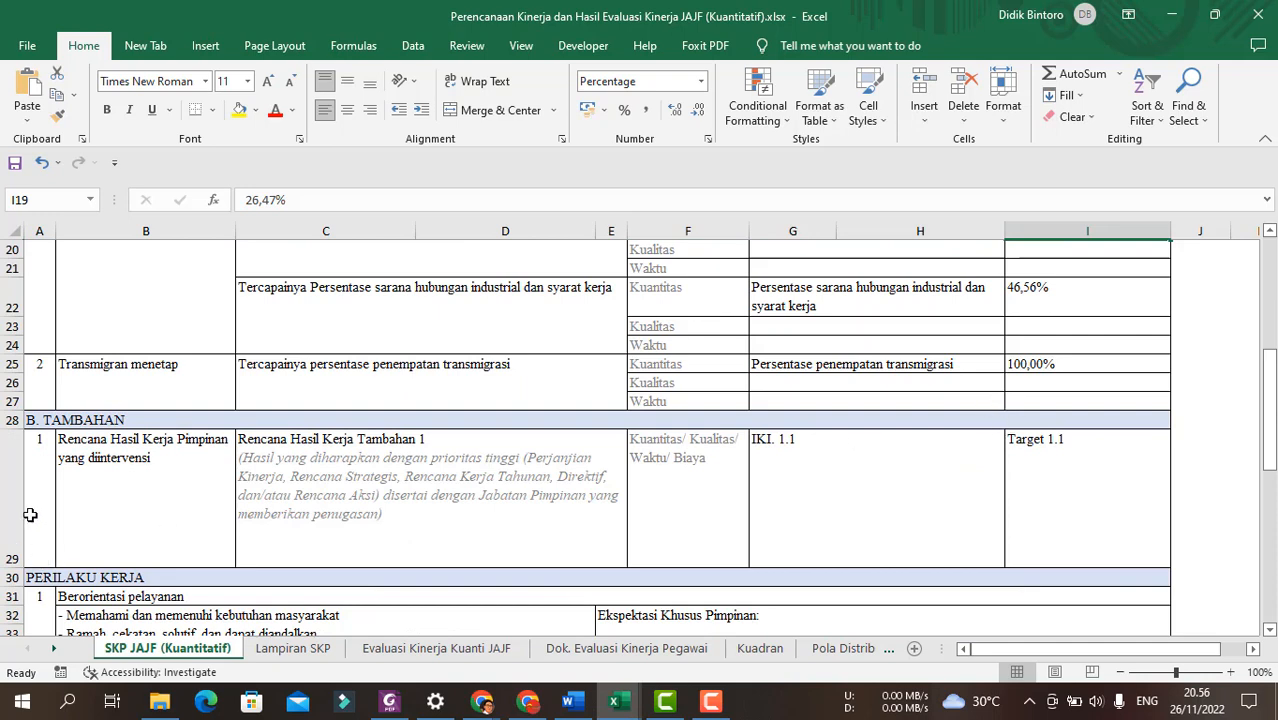
click(13, 476)
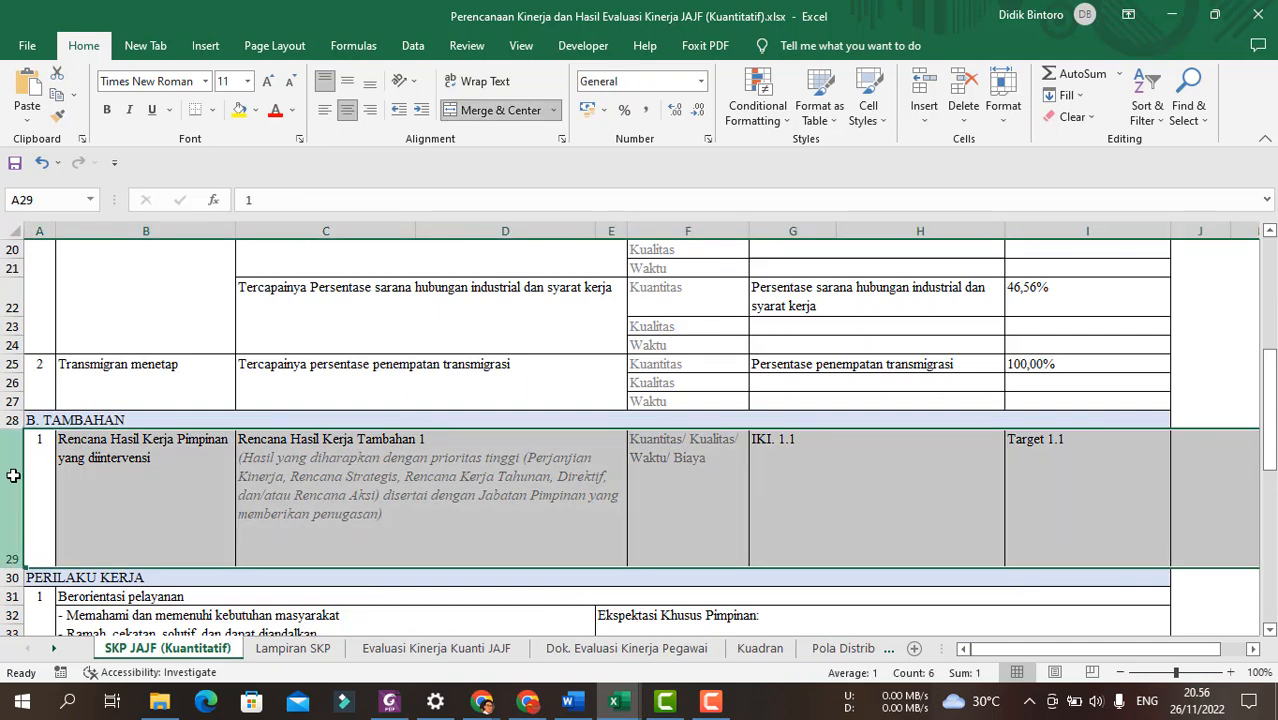
key(Delete)
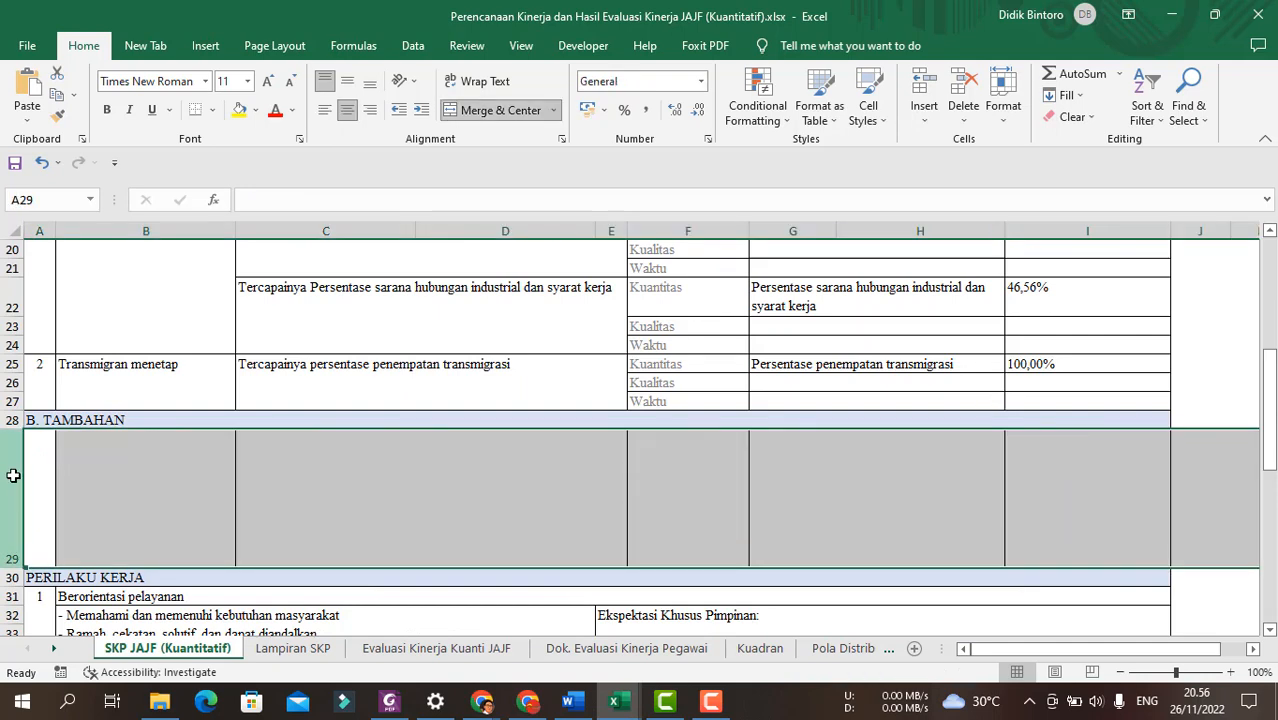
click(80, 500)
drag(8, 573, 8, 448)
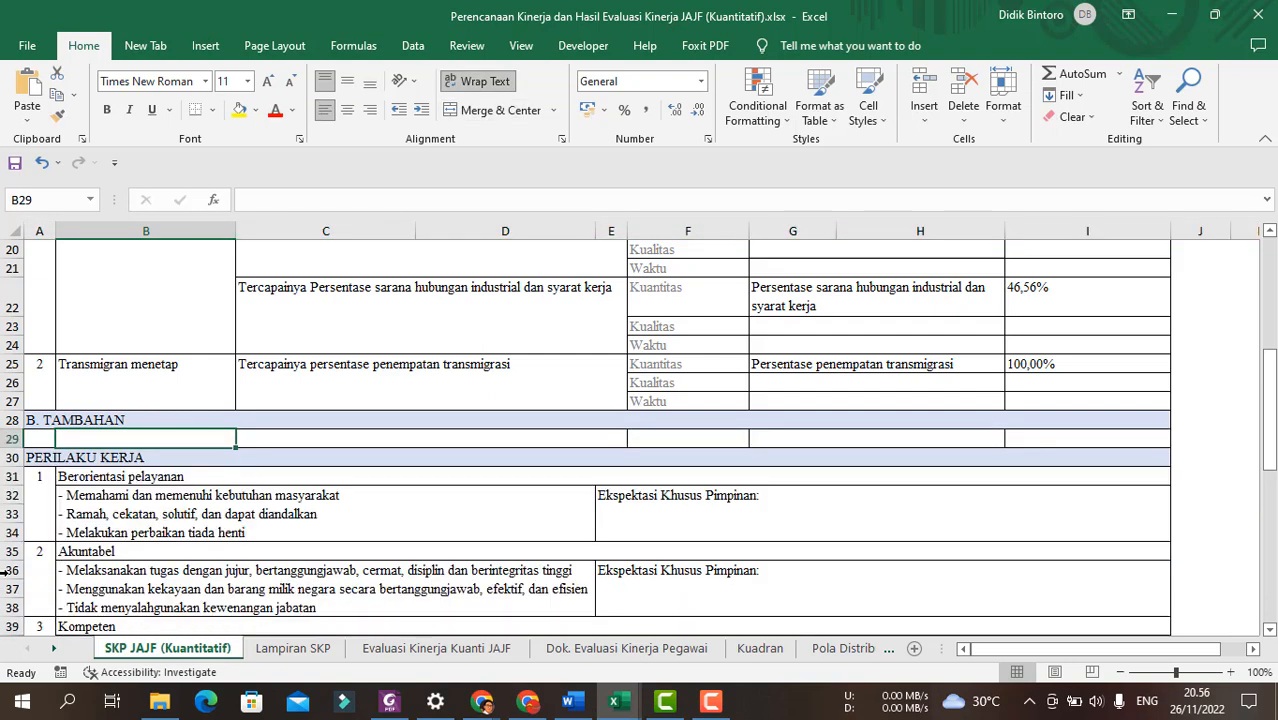
Examine the PERILAKU KERJA behaviours with their Ekspektasi Khusus Pimpinan fields, and look over the whole form down to the signature block.
scroll(203, 424, down, 1)
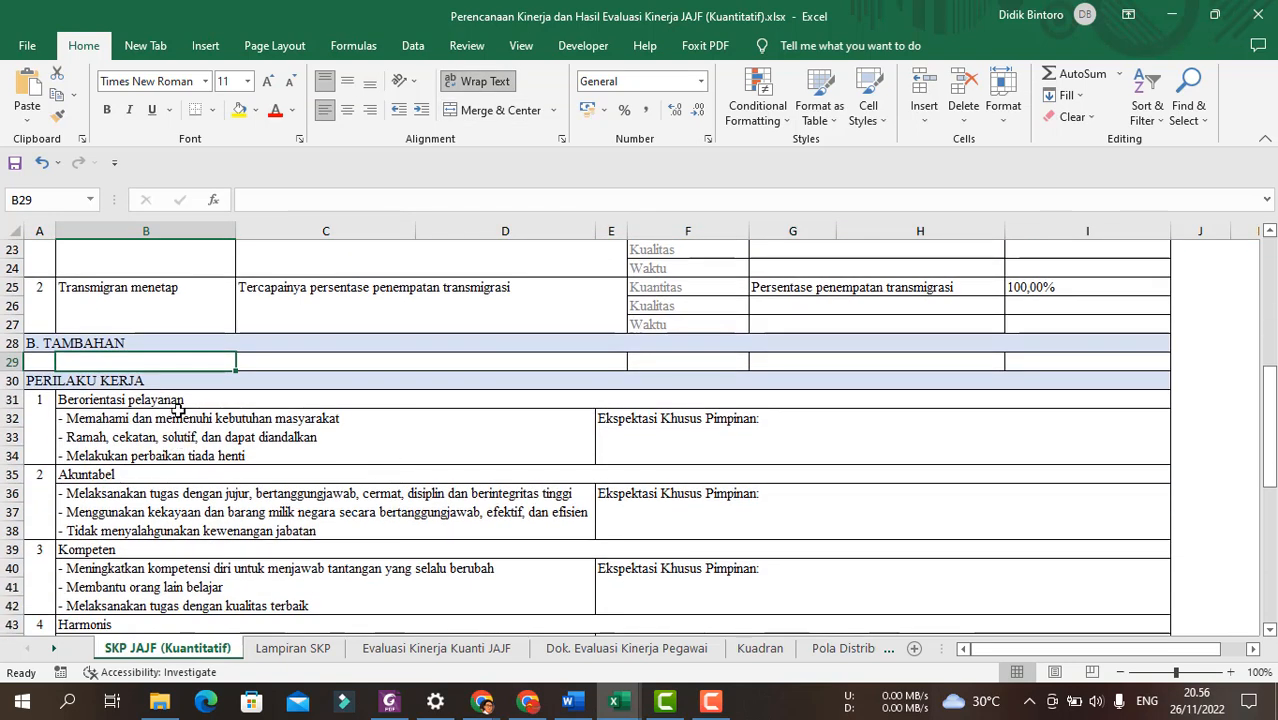
click(178, 405)
scroll(220, 457, down, 2)
scroll(220, 457, down, 6)
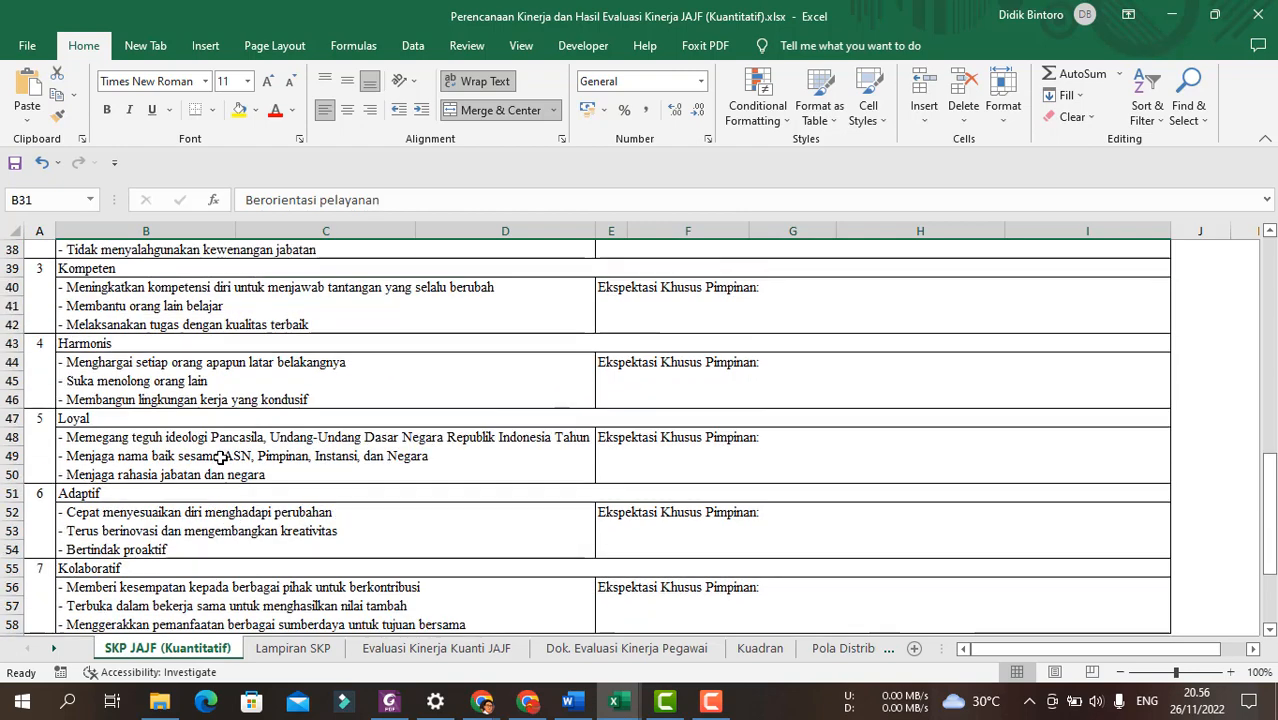
scroll(341, 500, up, 4)
click(684, 272)
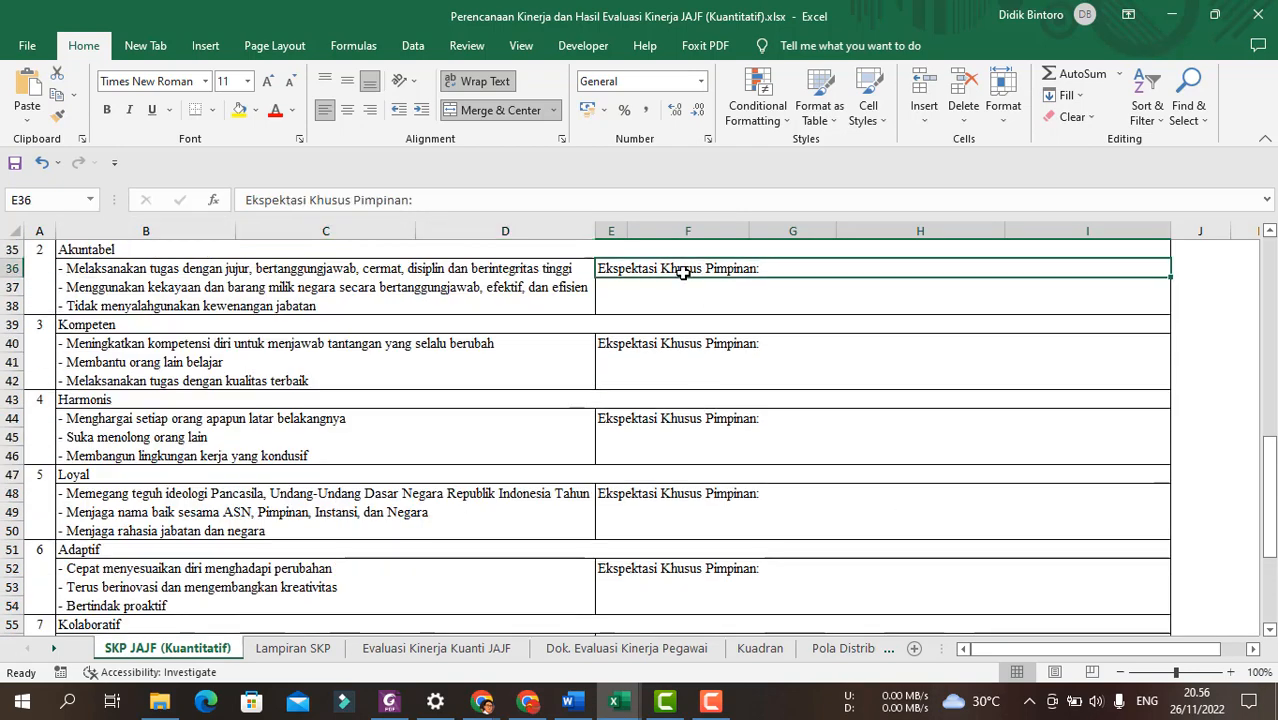
scroll(688, 330, down, 2)
shift+click(714, 560)
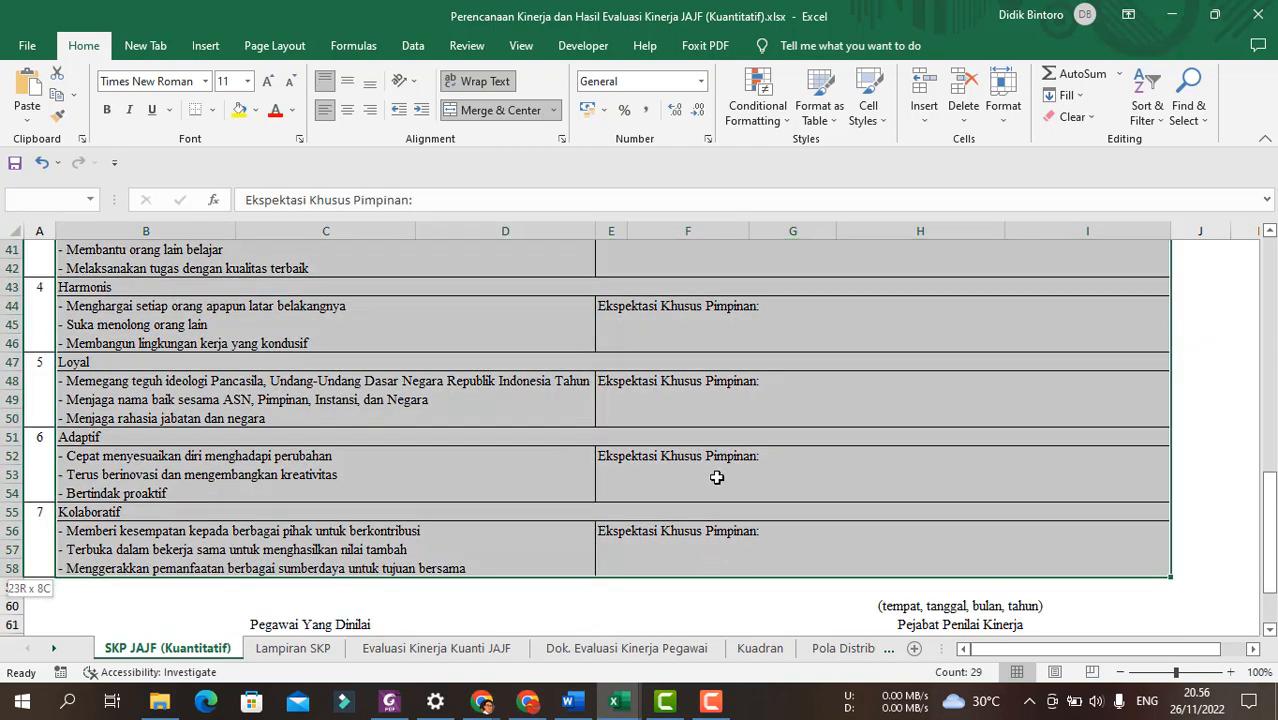
scroll(718, 467, up, 3)
click(719, 343)
scroll(684, 420, up, 3)
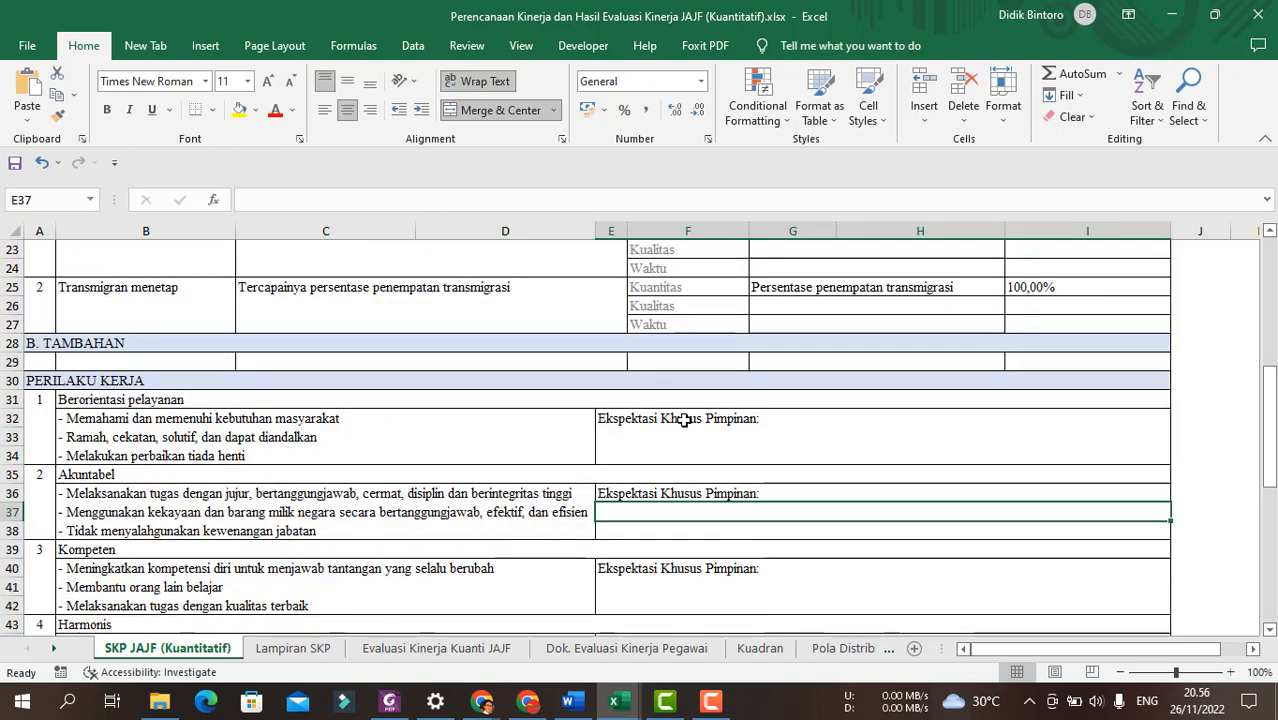
scroll(684, 420, up, 7)
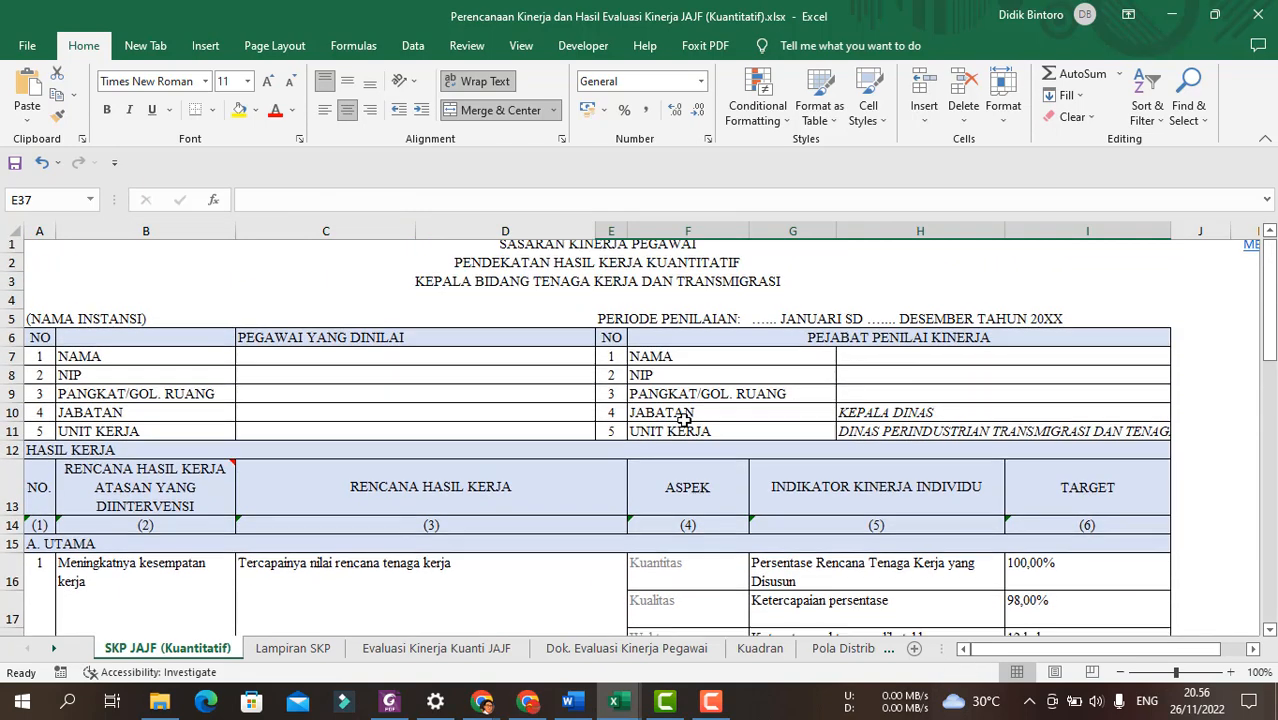
scroll(684, 420, down, 11)
scroll(684, 420, down, 5)
Colour the SKP JAJF (Kuantitatif) sheet tab yellow.
right_click(201, 648)
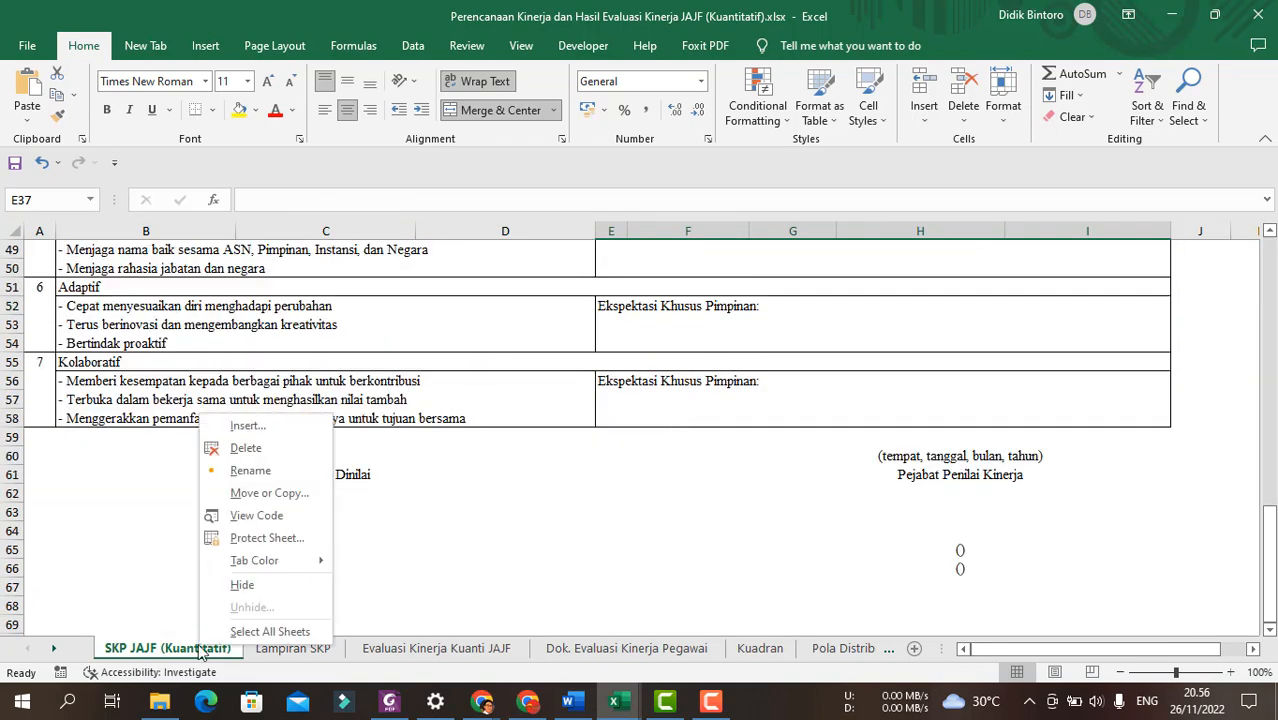
mouse_move(267, 566)
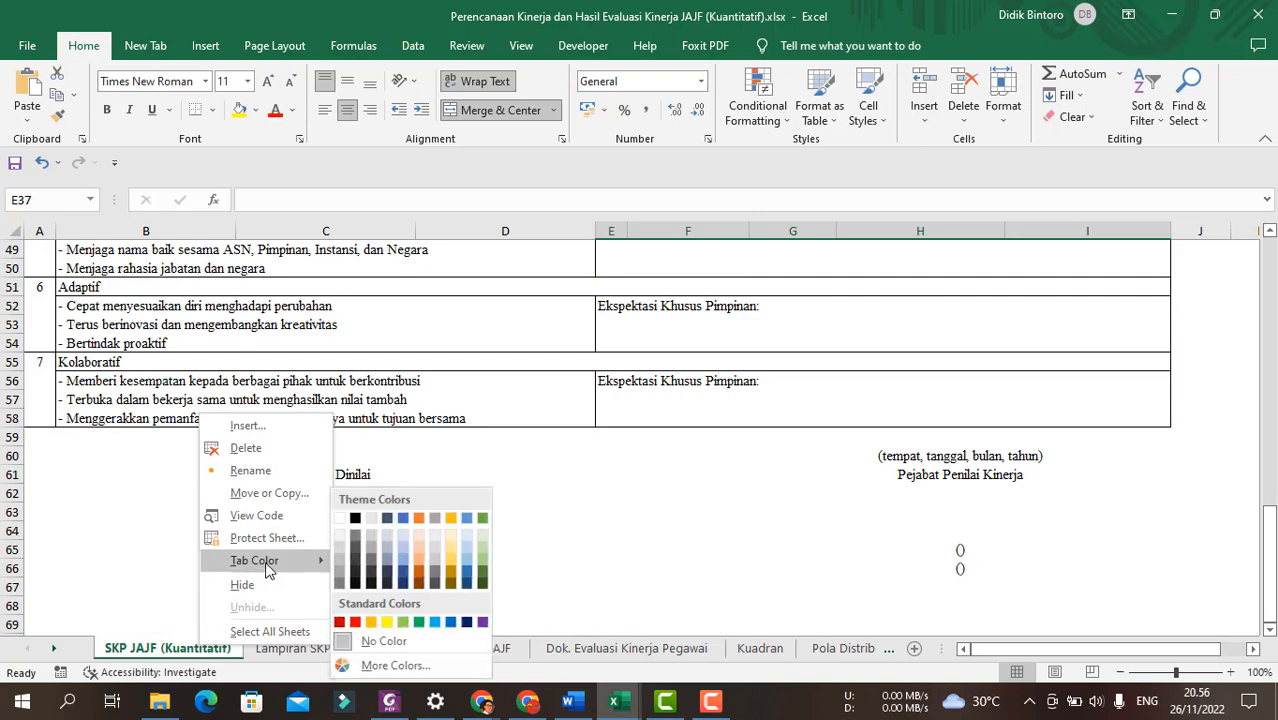
click(392, 621)
click(453, 530)
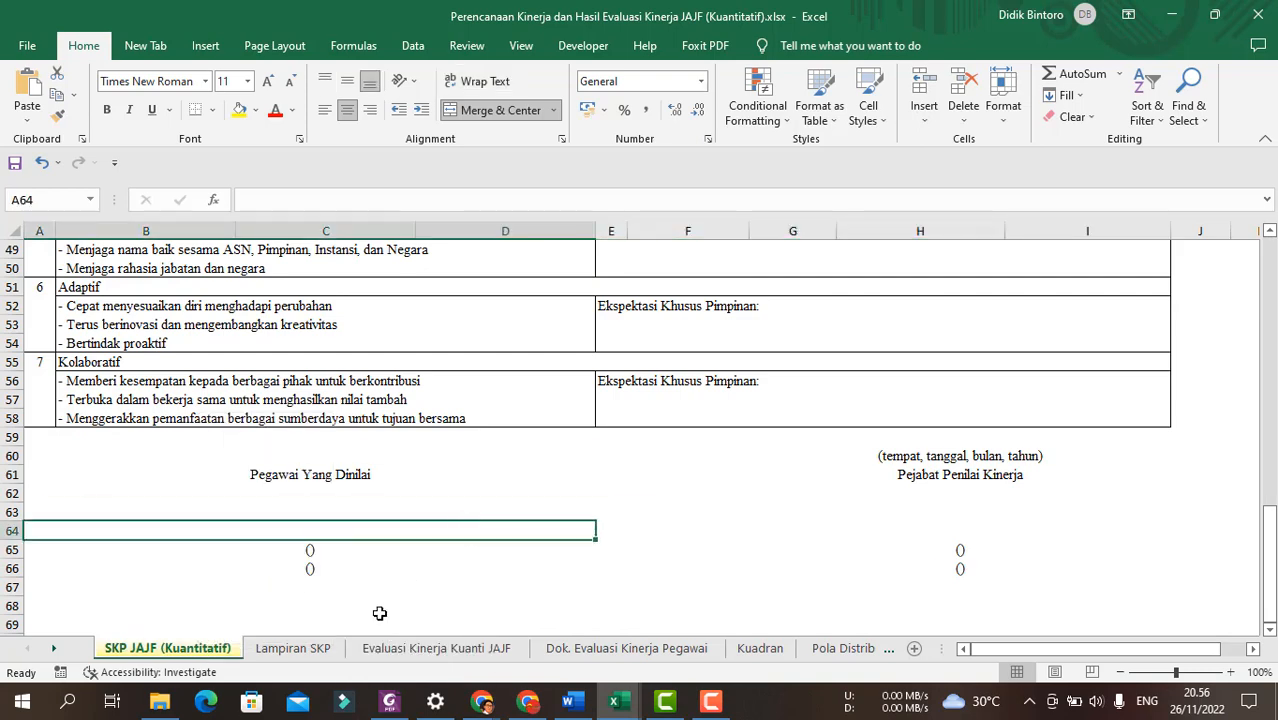
On the Lampiran SKP sheet, enter "Seperangkat komputer" in B7 and "SOP" in B8 under DUKUNGAN SUMBER DAYA.
click(313, 651)
click(752, 362)
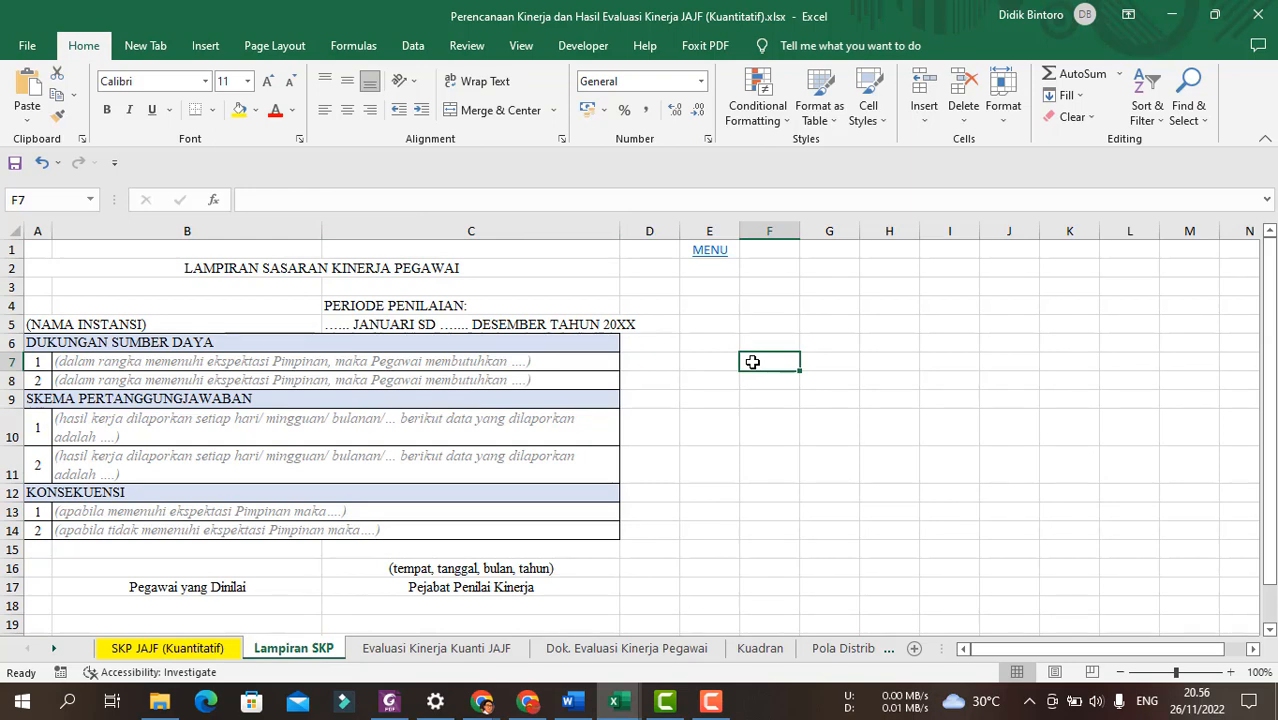
click(126, 364)
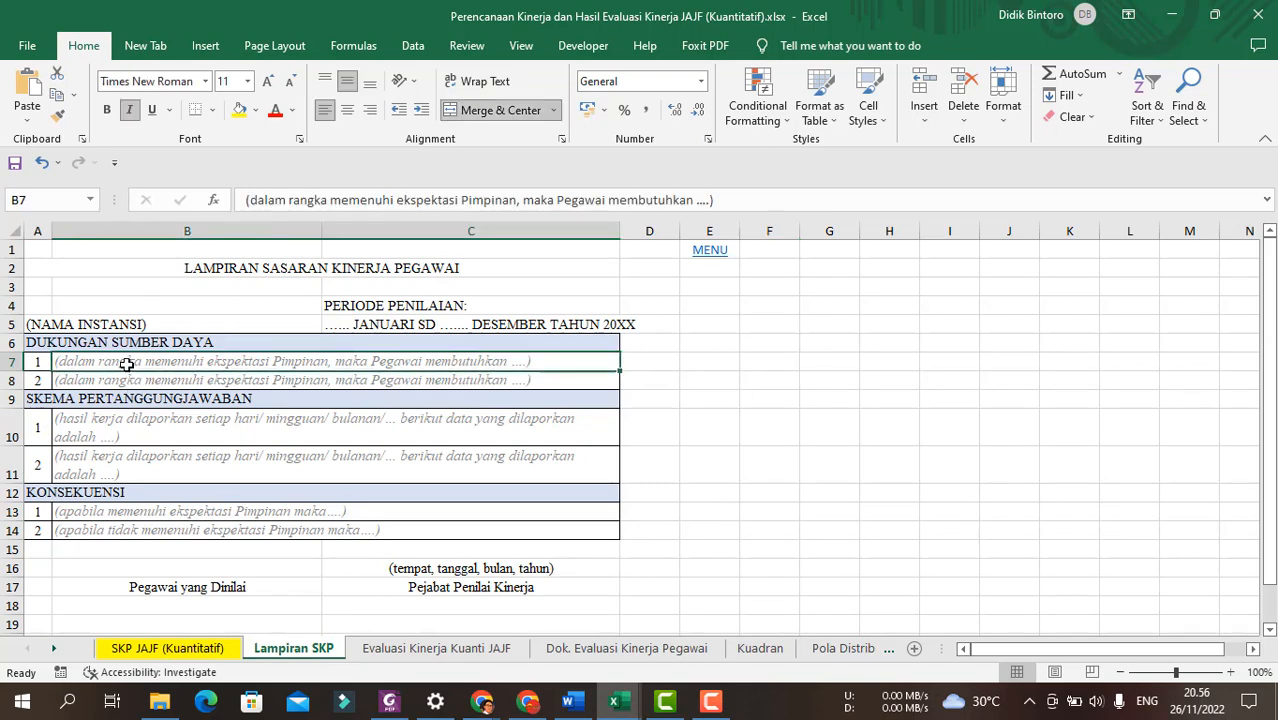
text(Se)
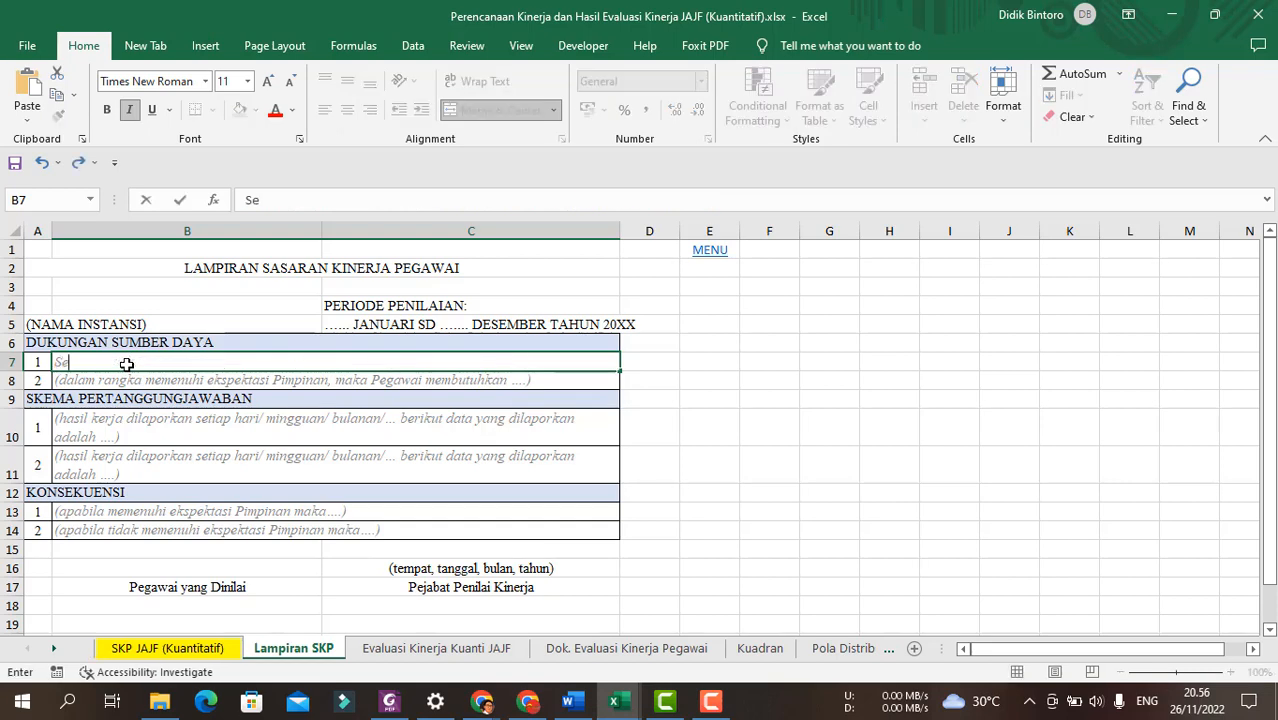
text(perangkat komputer)
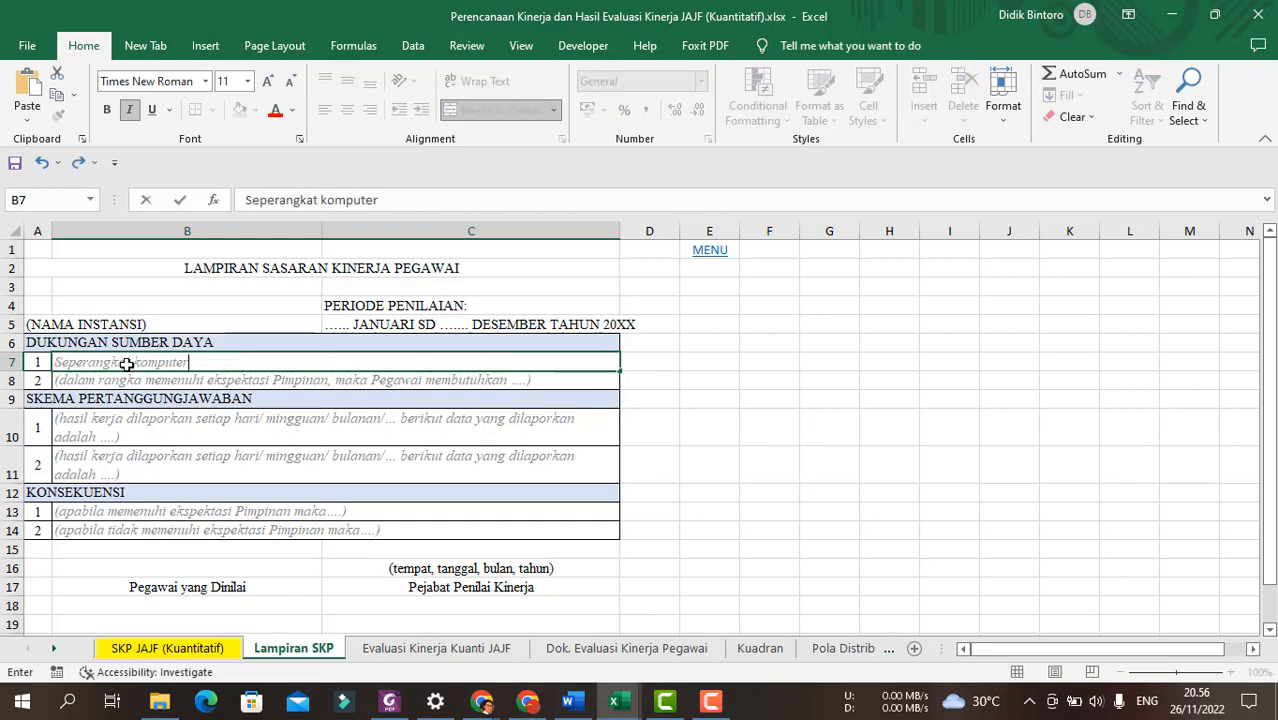
key(Return)
text(SOP)
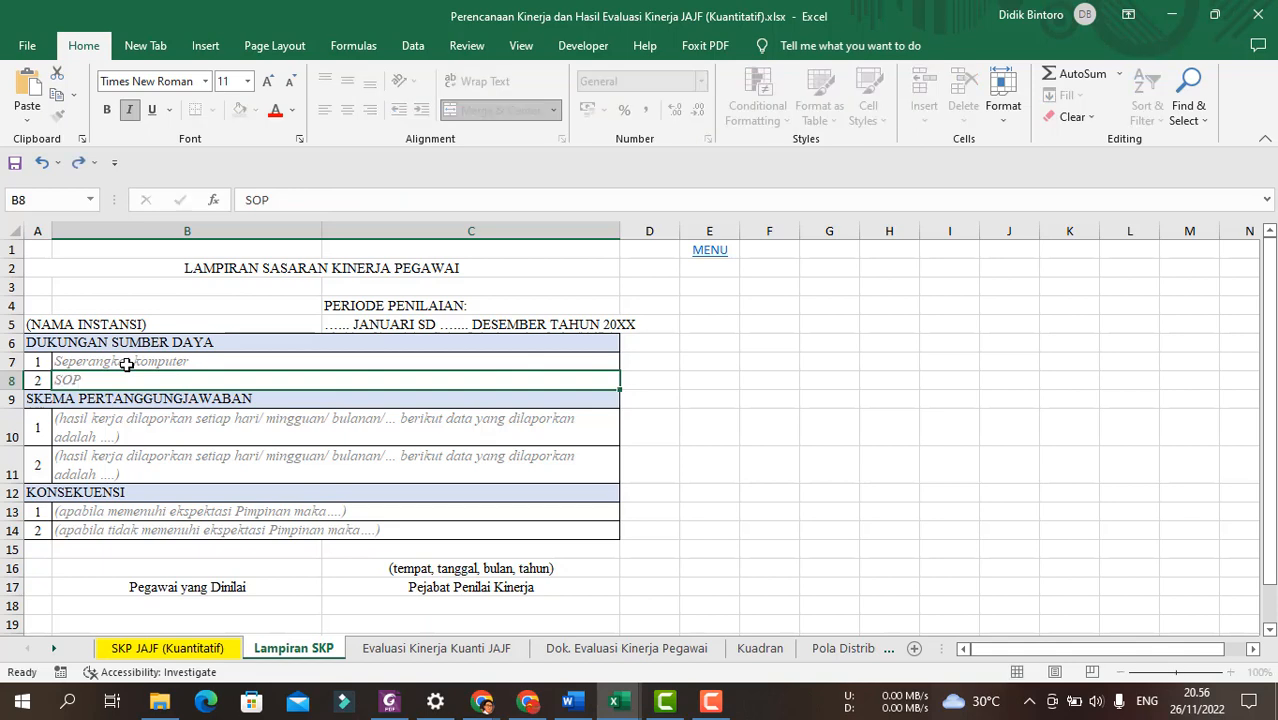
key(Return)
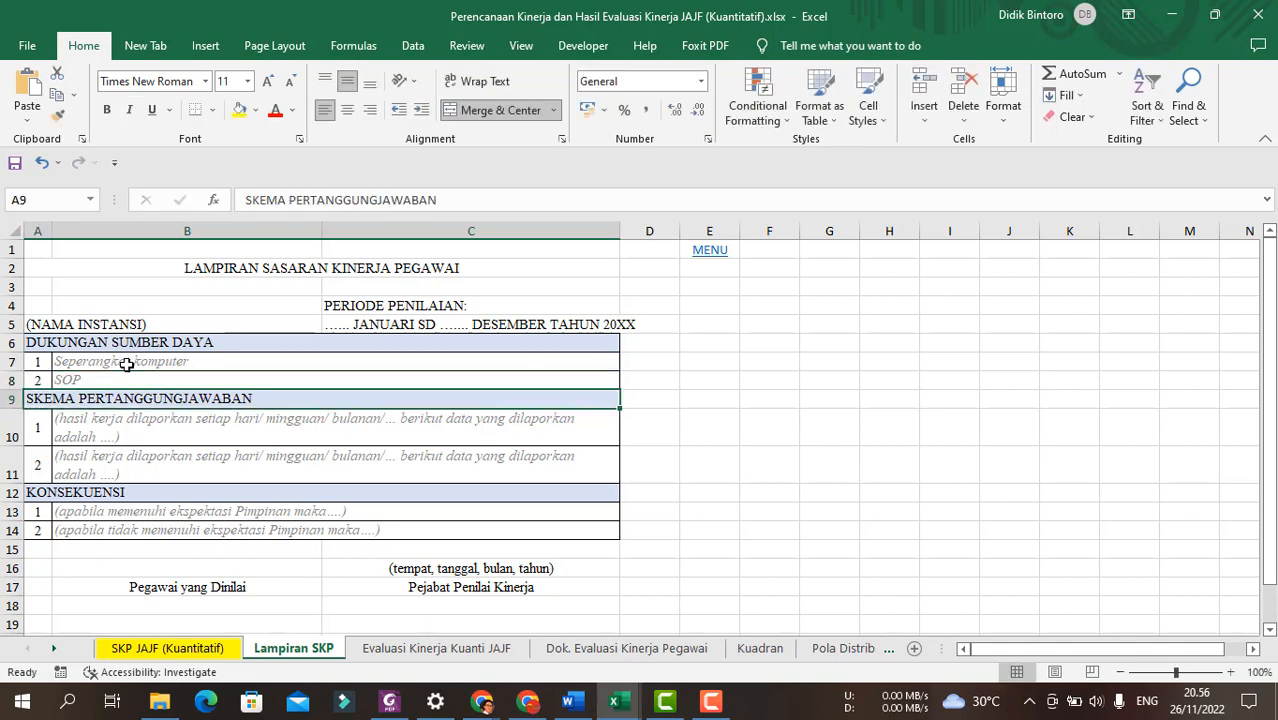
Enter "Hasil pekerjaan dilaporkan setiap bulan" in B10 as the first SKEMA PERTANGGUNGJAWABAN item.
key(Return)
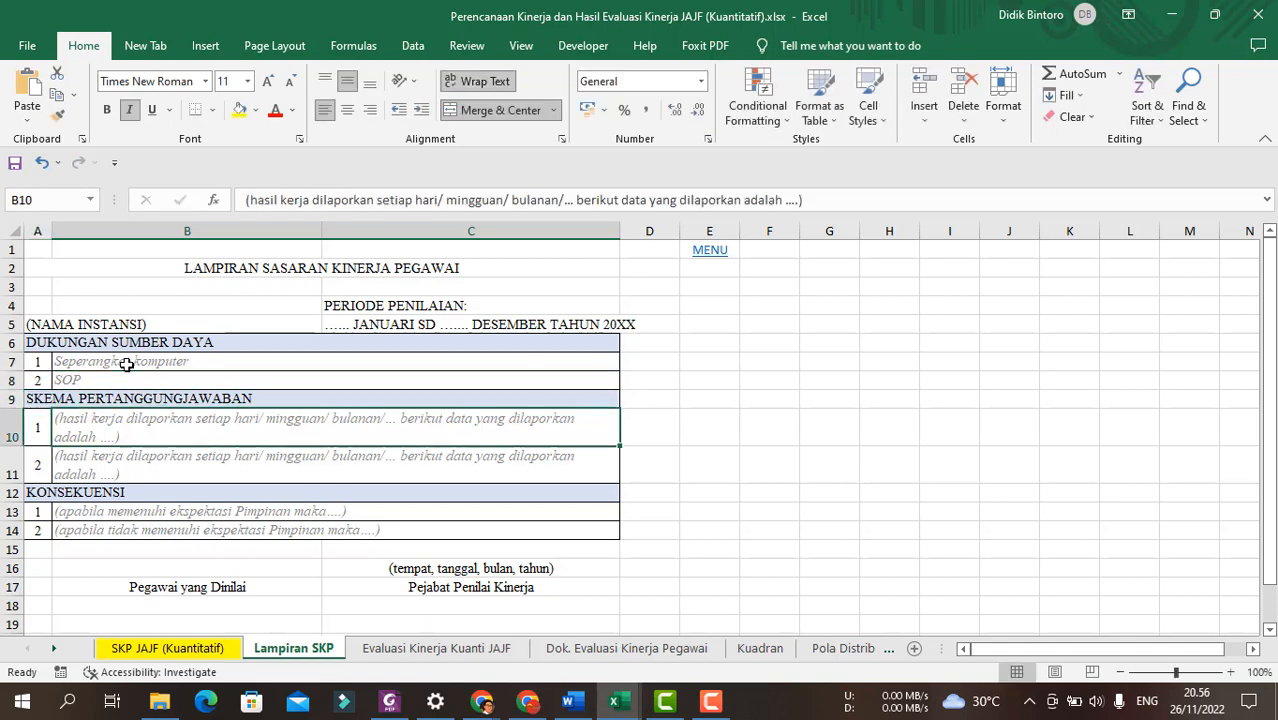
text(Hasil )
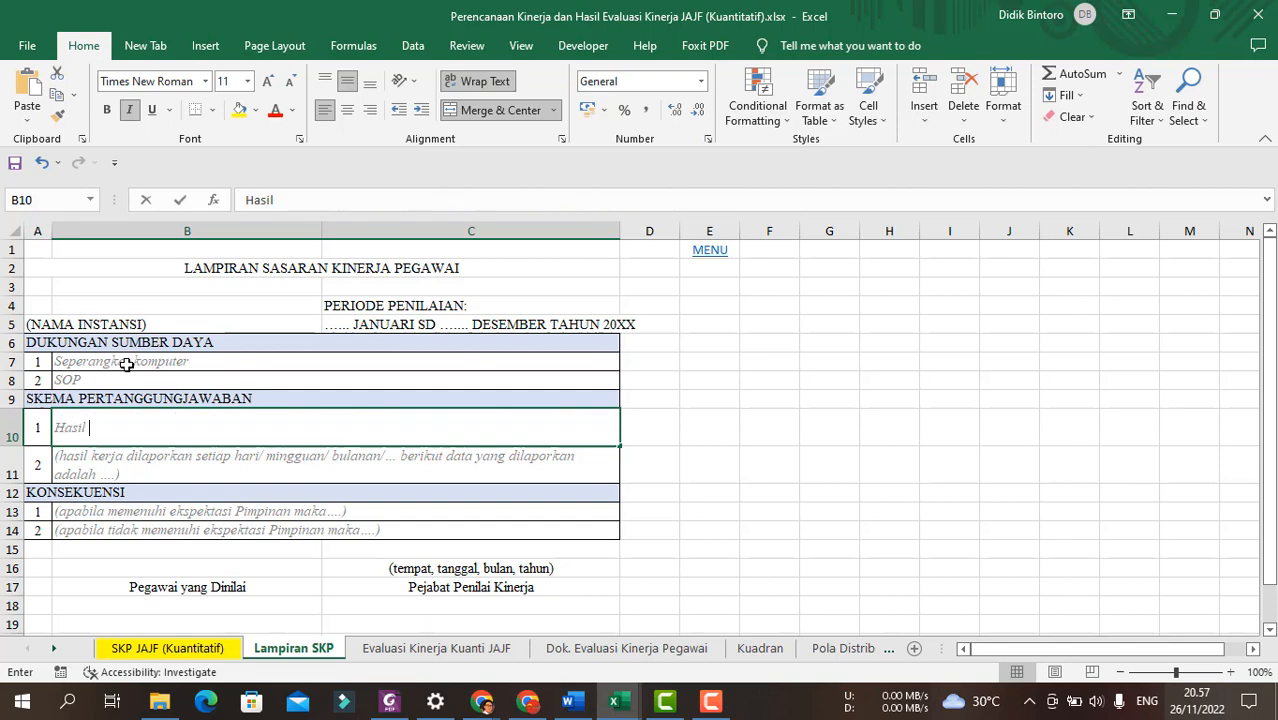
text(pekerjaan dilapor)
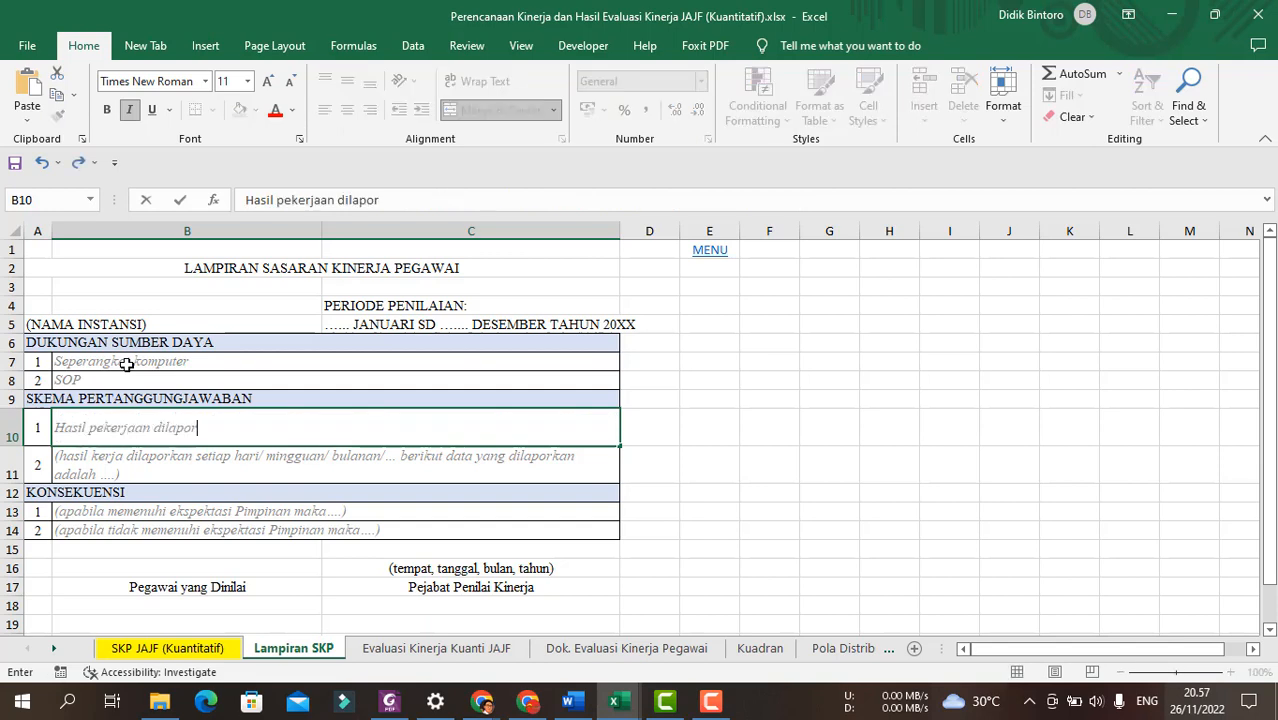
text(kan setiap)
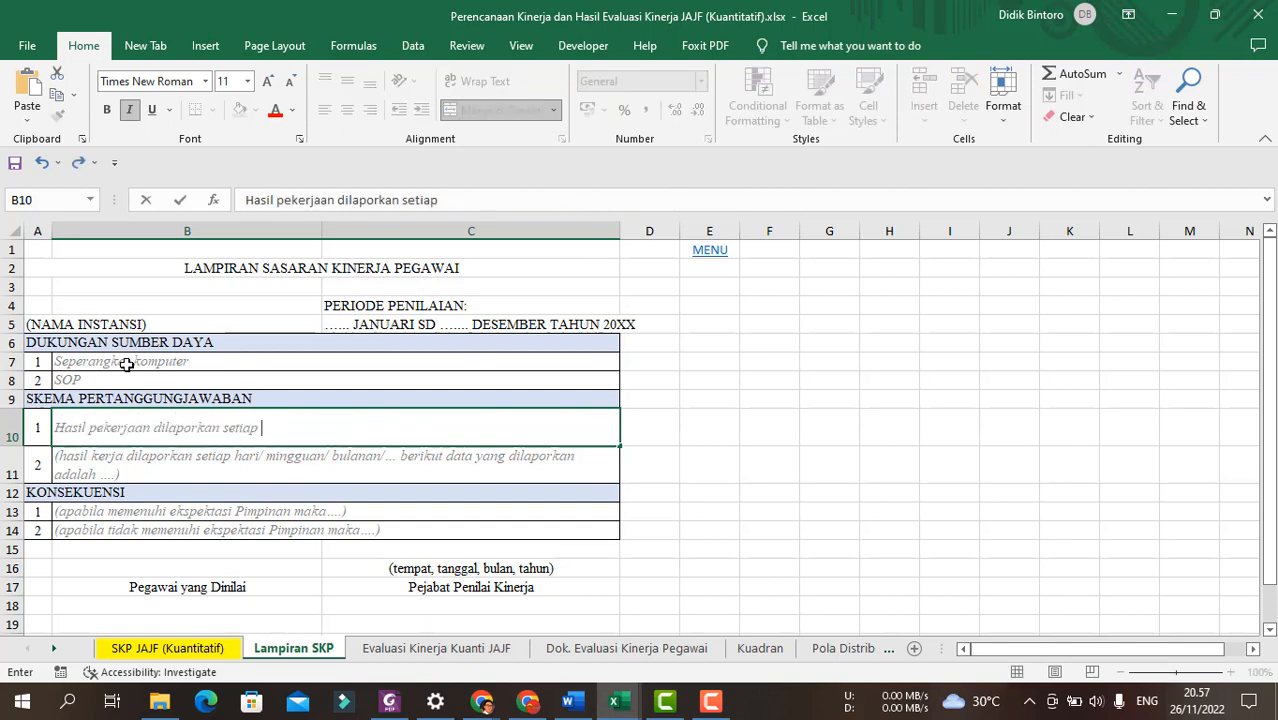
text( bulan)
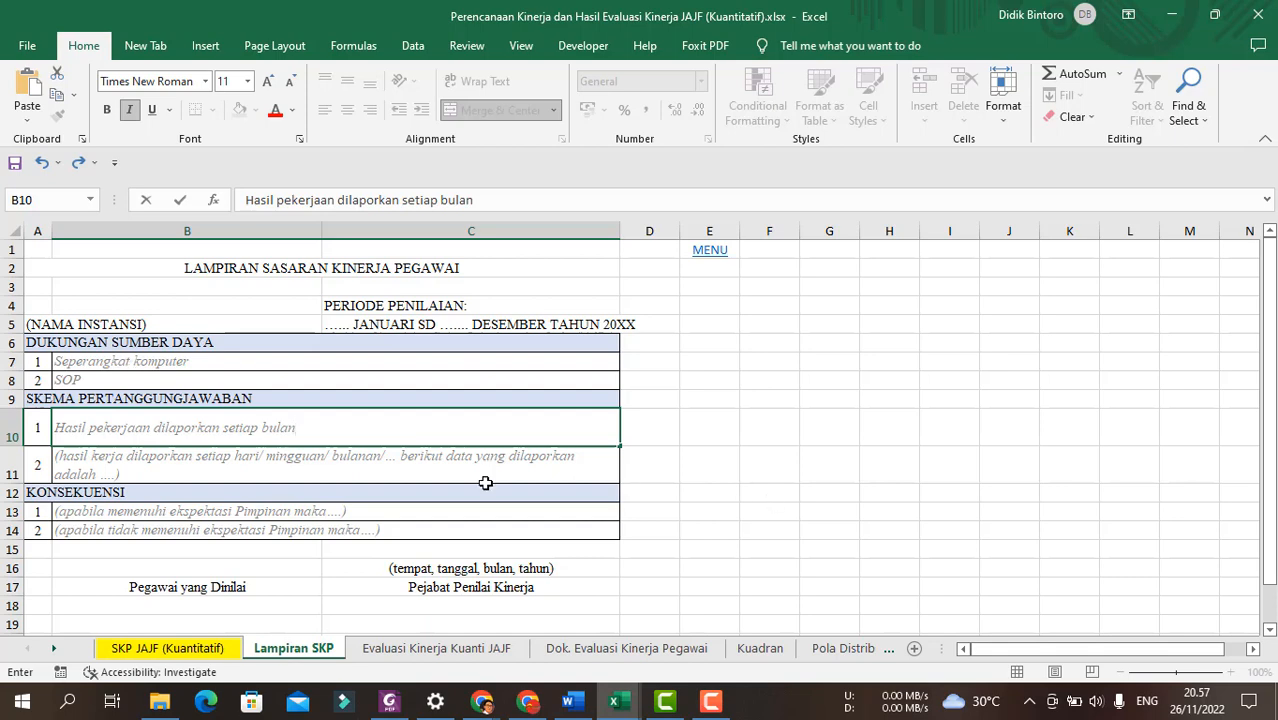
Delete row 11, which holds the unused second SKEMA PERTANGGUNGJAWABAN item.
click(217, 465)
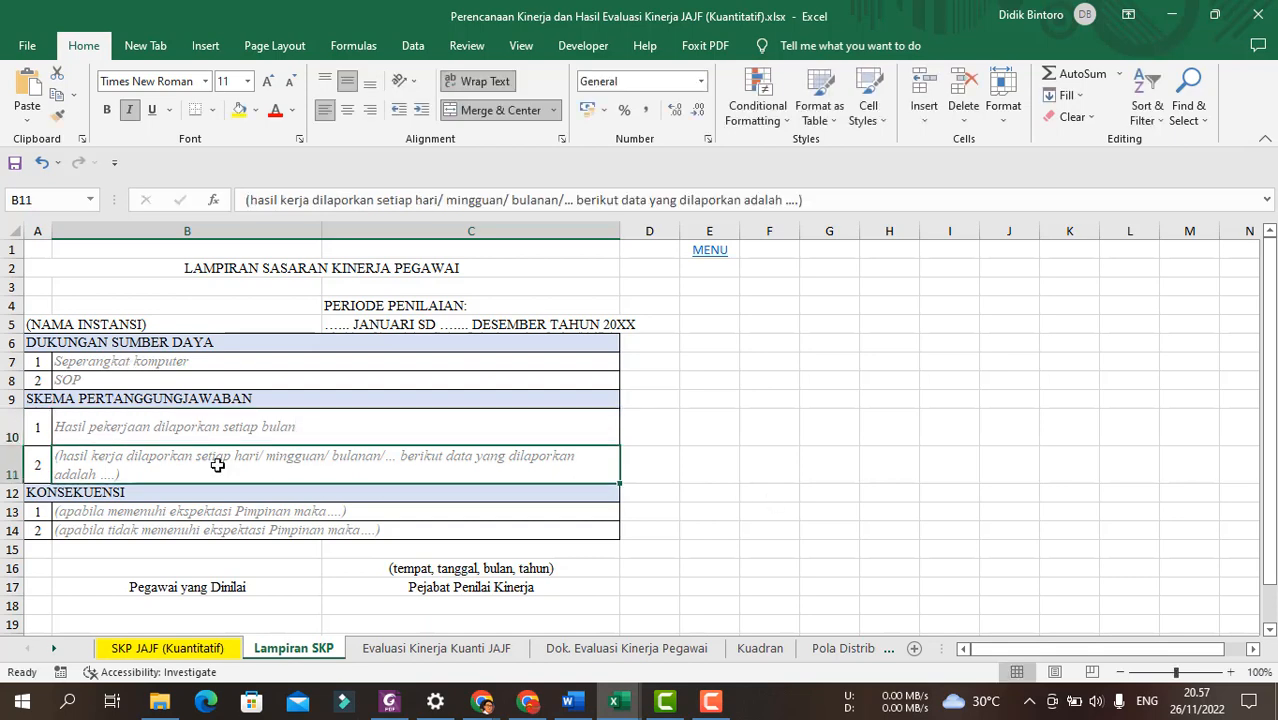
click(12, 465)
right_click(11, 464)
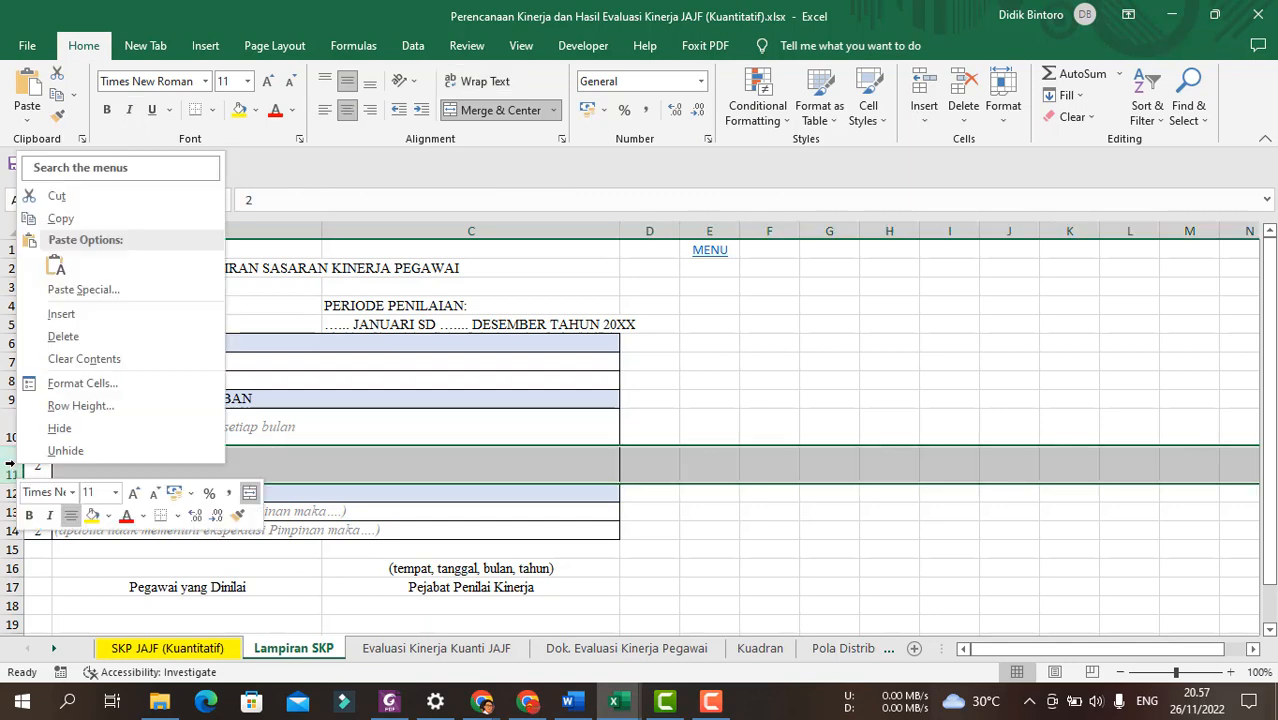
click(63, 336)
Enter "apabila memenuhi ekspektasi pimpinan maka diprioritaskan akan mendapat penugasan baru" in B12 as the first KONSEKUENSI item.
click(195, 473)
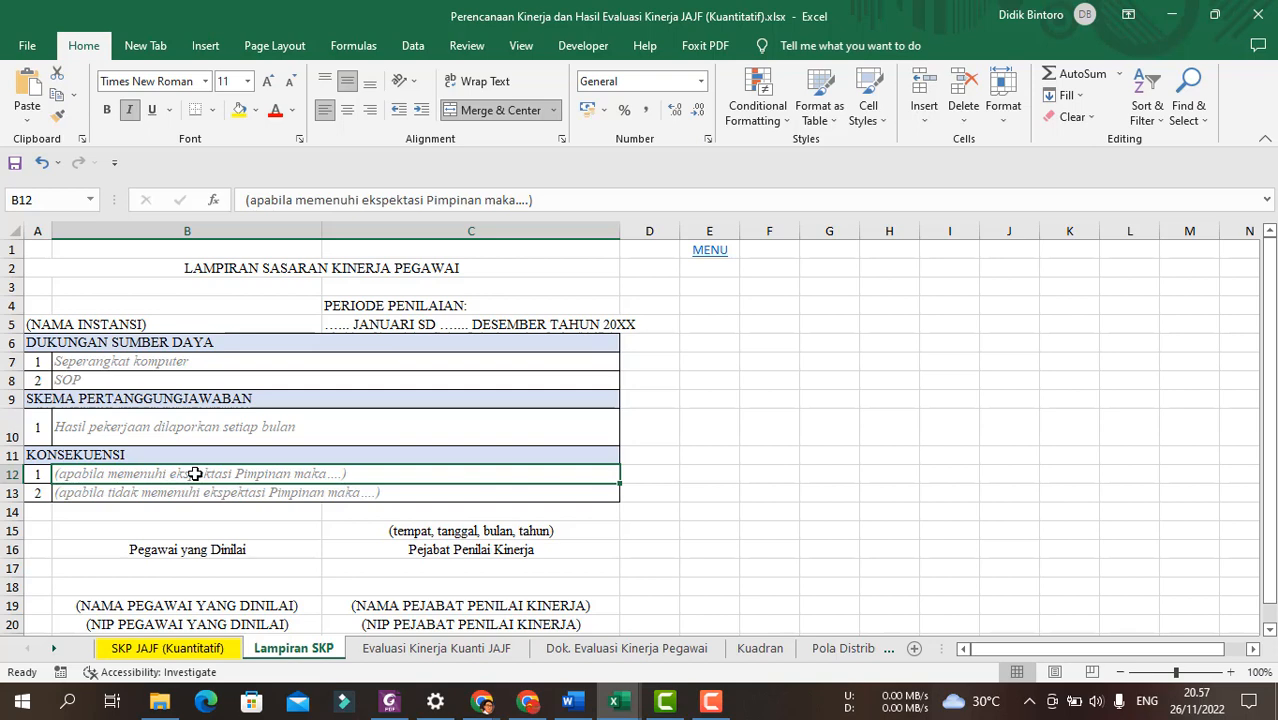
text(apabila meme)
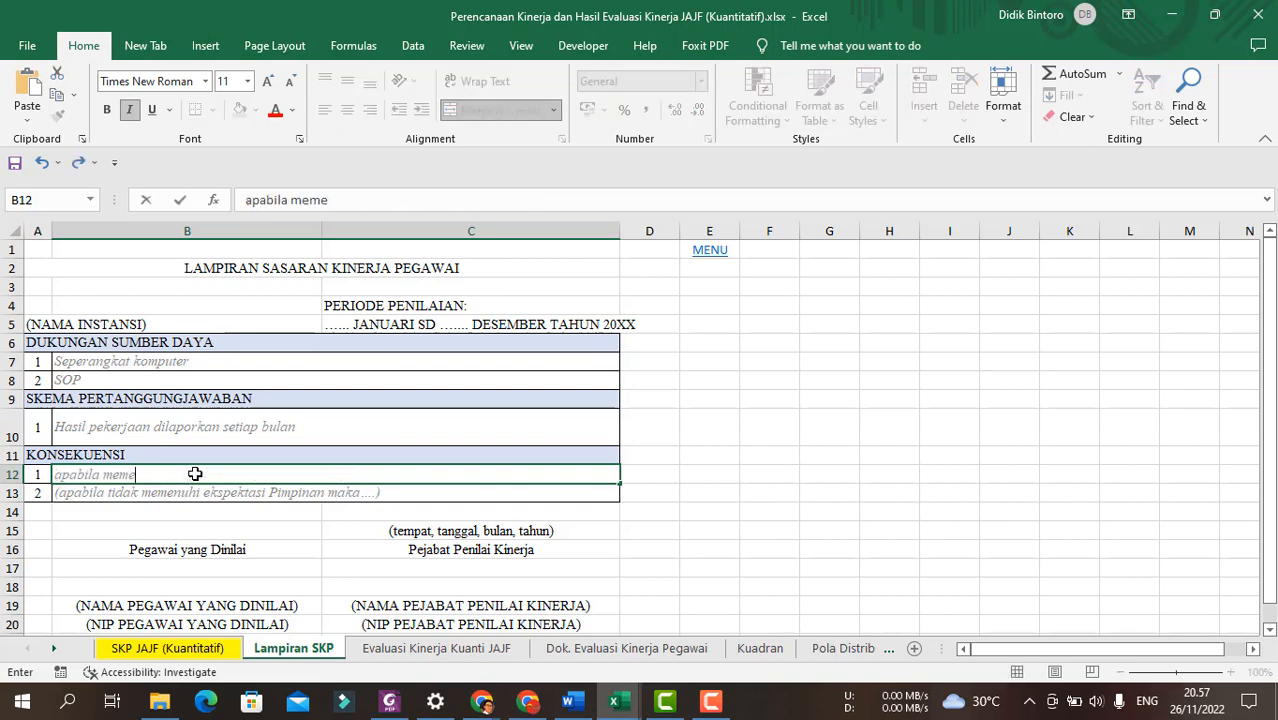
text(nuhi eke)
text(pe)
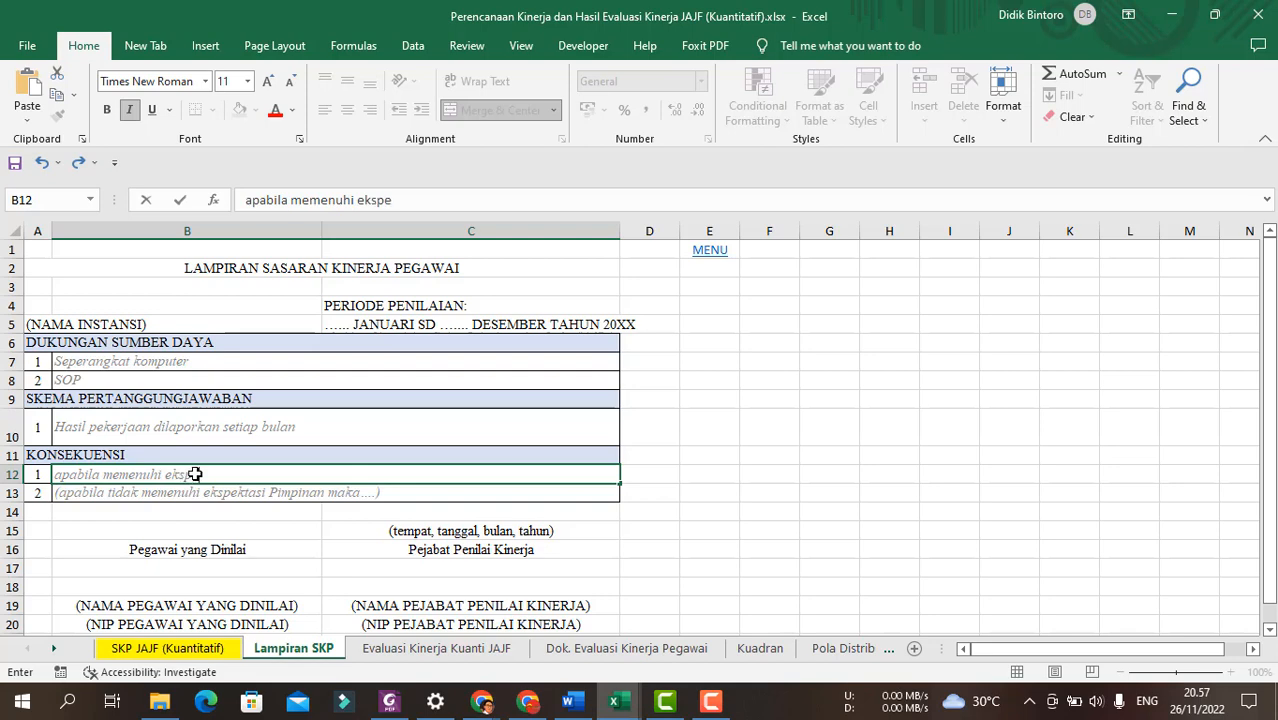
text(ktasi pimpinan)
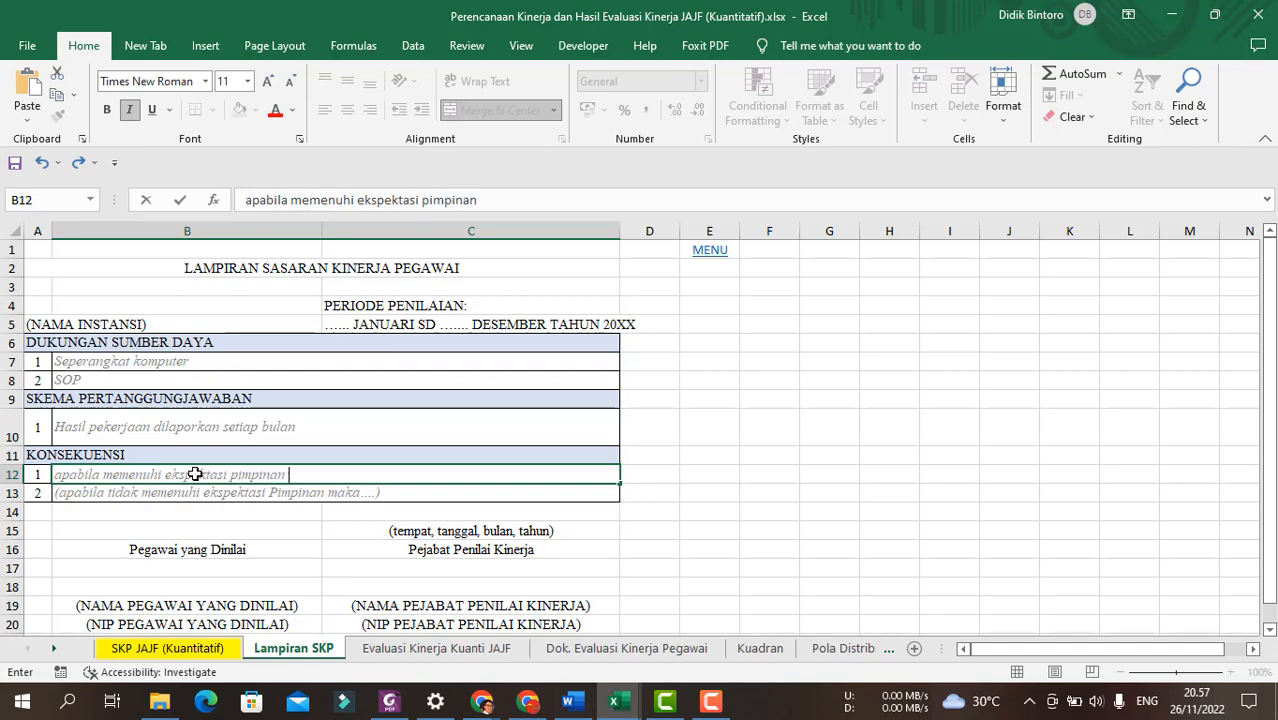
text( maka dip)
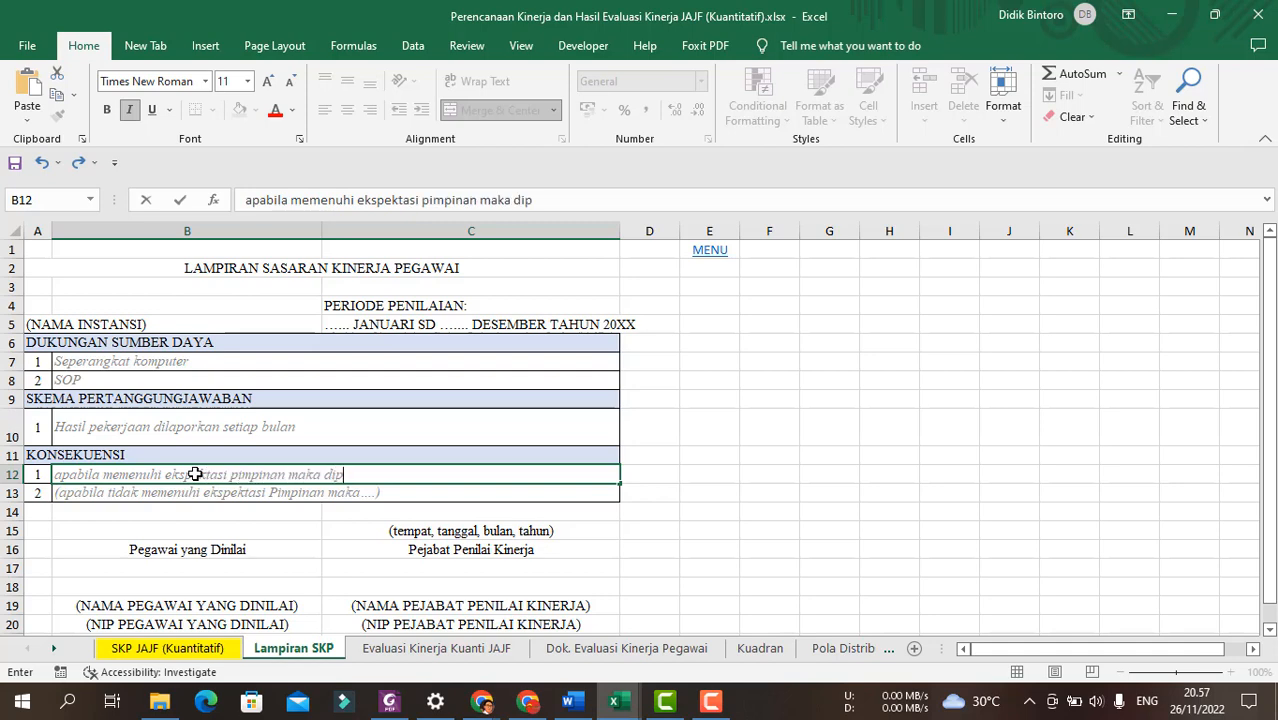
text(rioritaska)
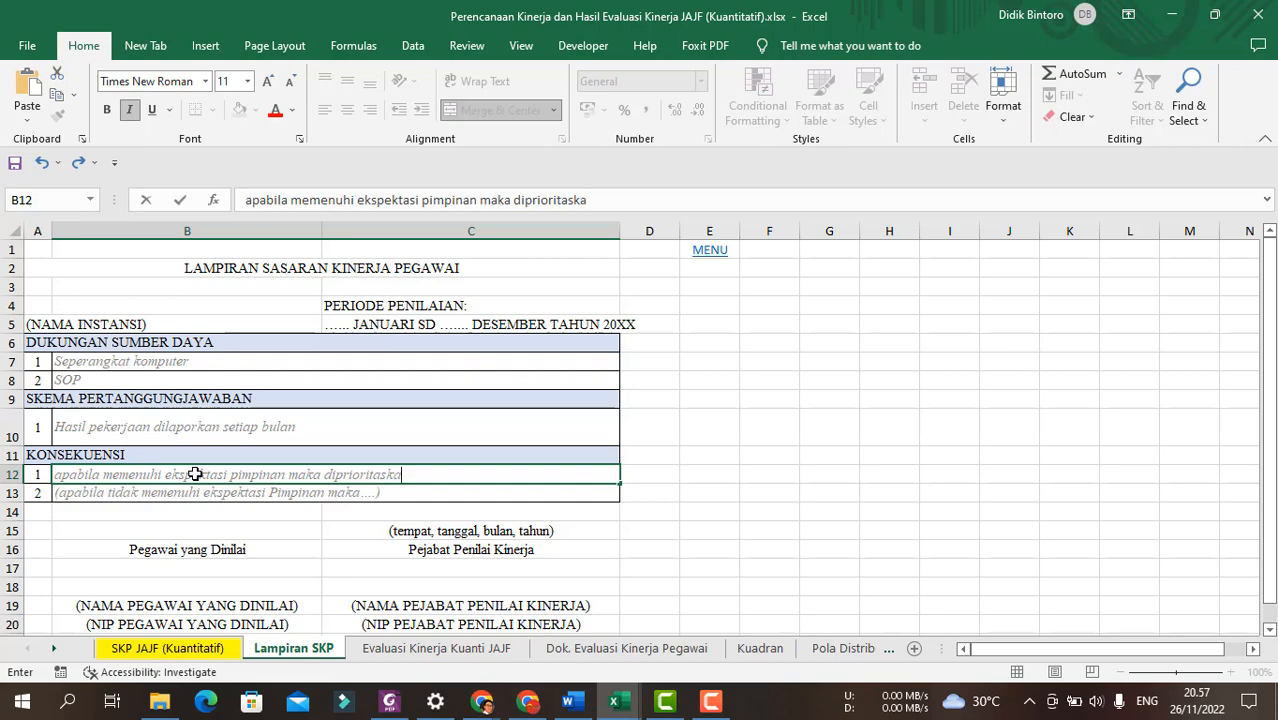
text(n akan mendapat)
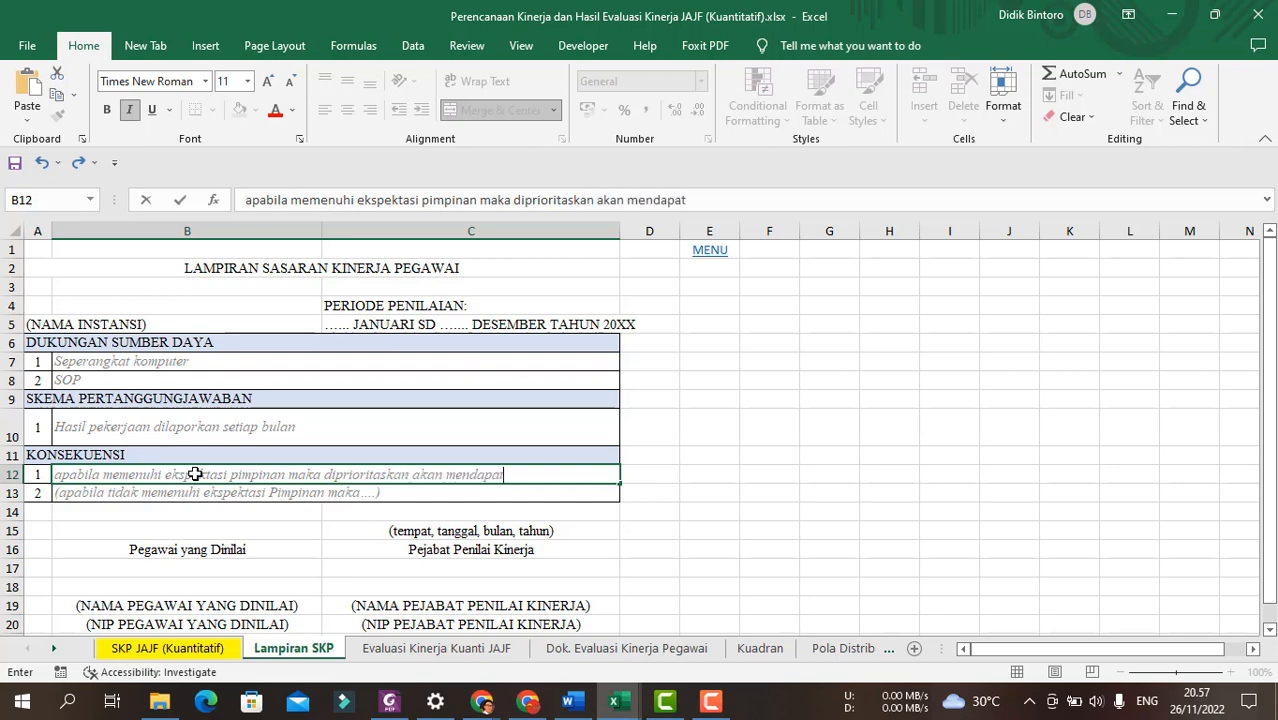
text( penugasan )
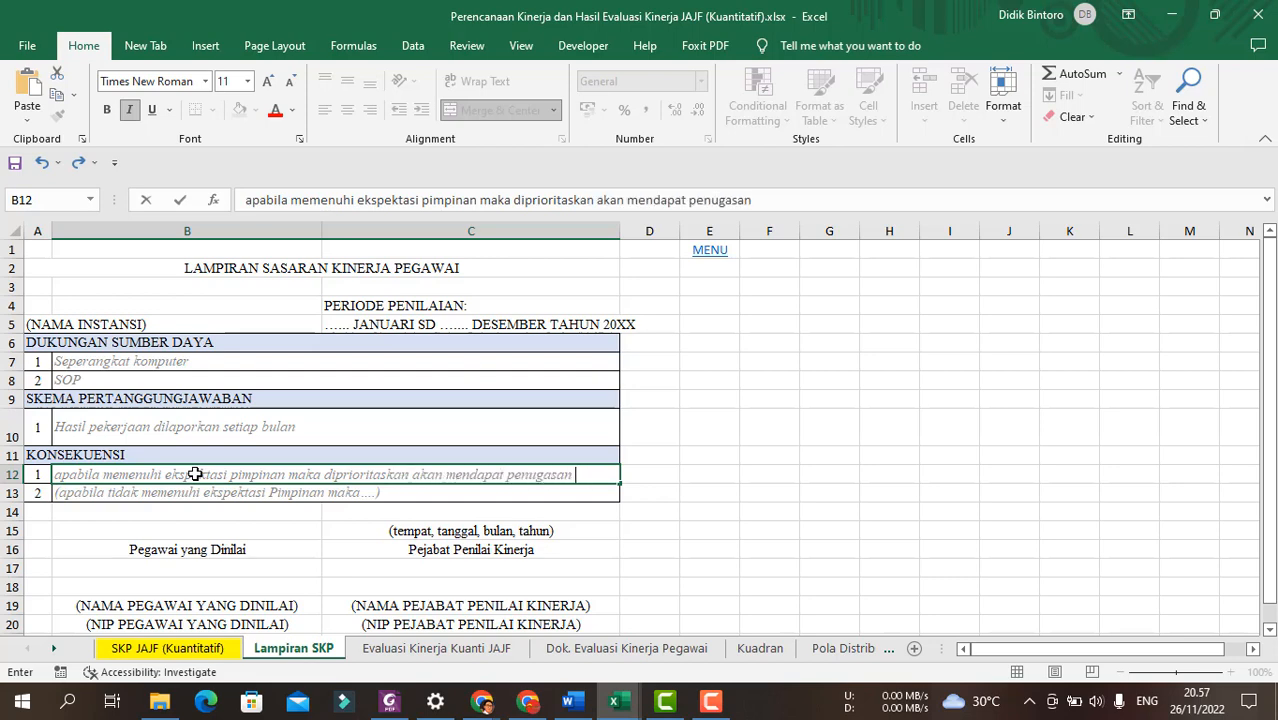
text(baru)
key(Return)
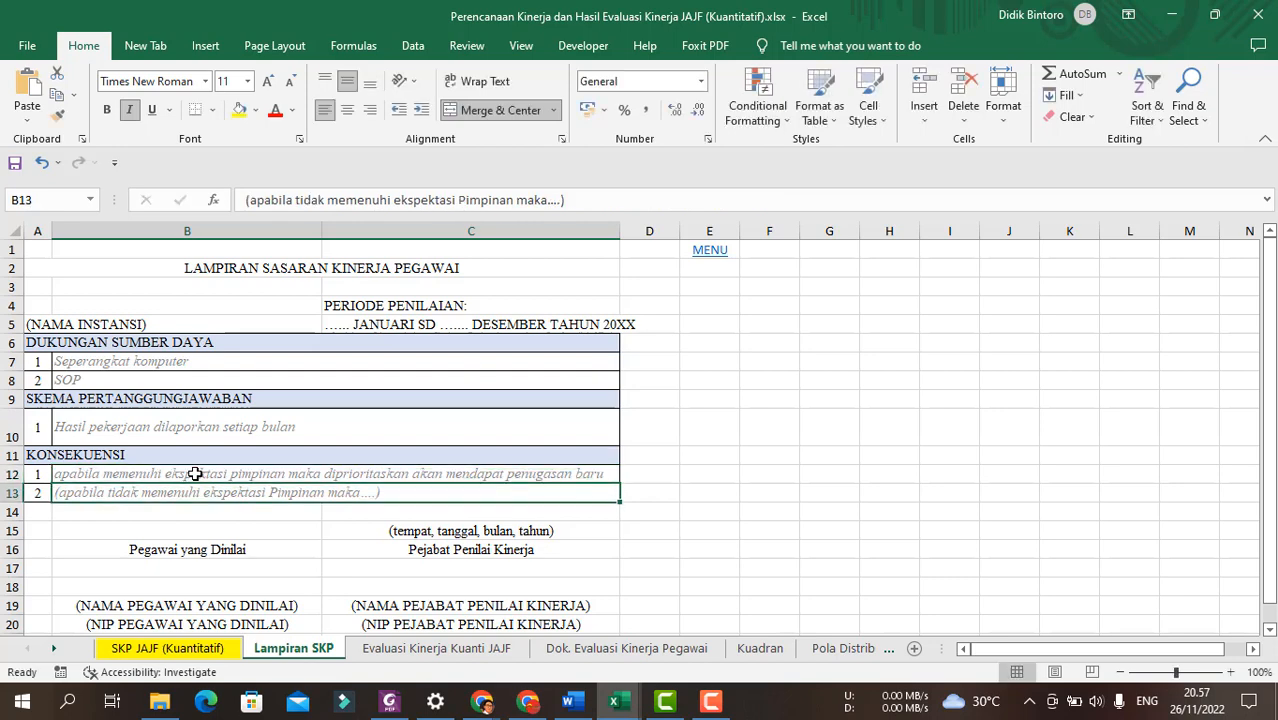
Enter "apabila belum memenuhi ekspektasi pimpinan maka akan mendapatkan teguran" in B13 as the second KONSEKUENSI item.
text(apabila be)
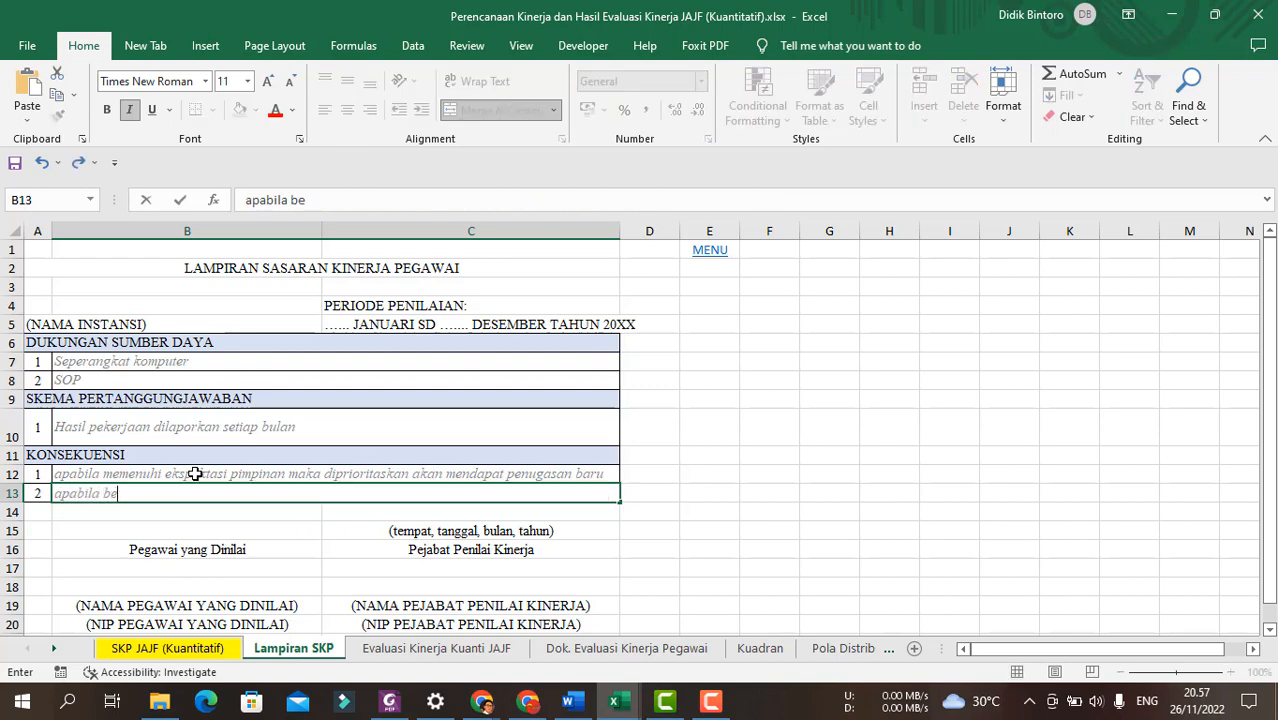
text(lum memenuhi)
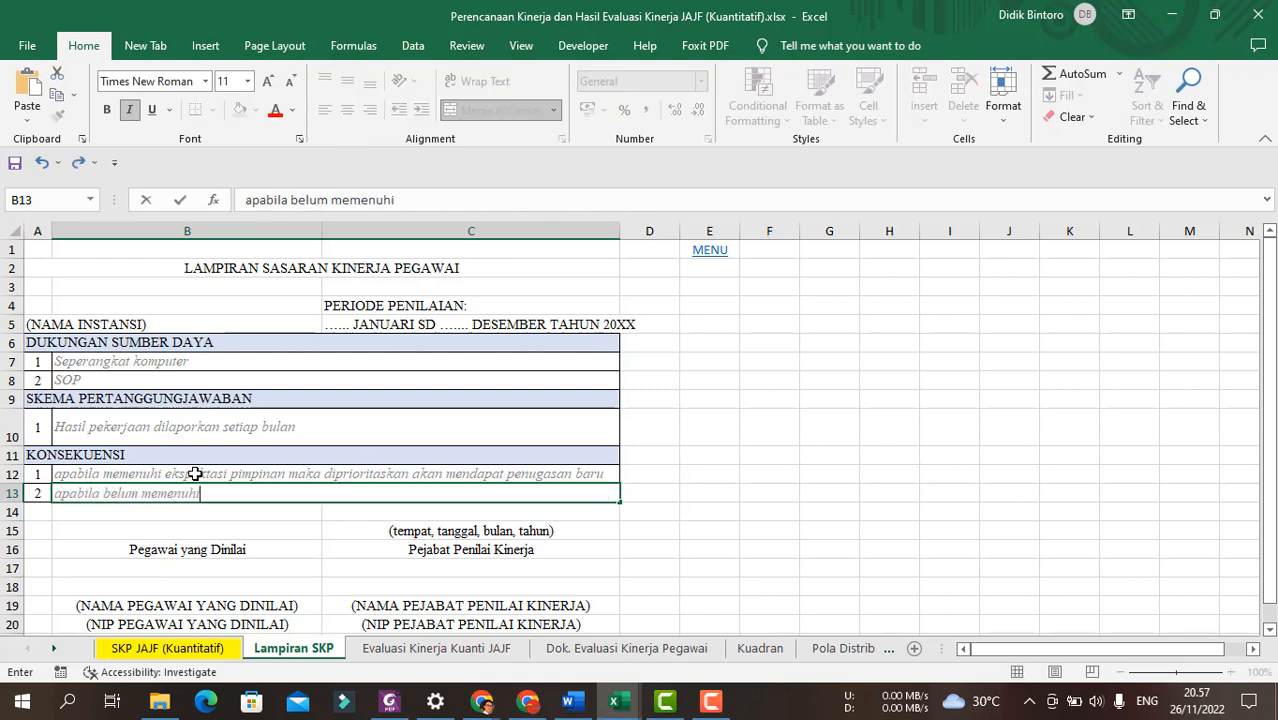
text( eke)
key(BackSpace)
text(spektasi pimpinan )
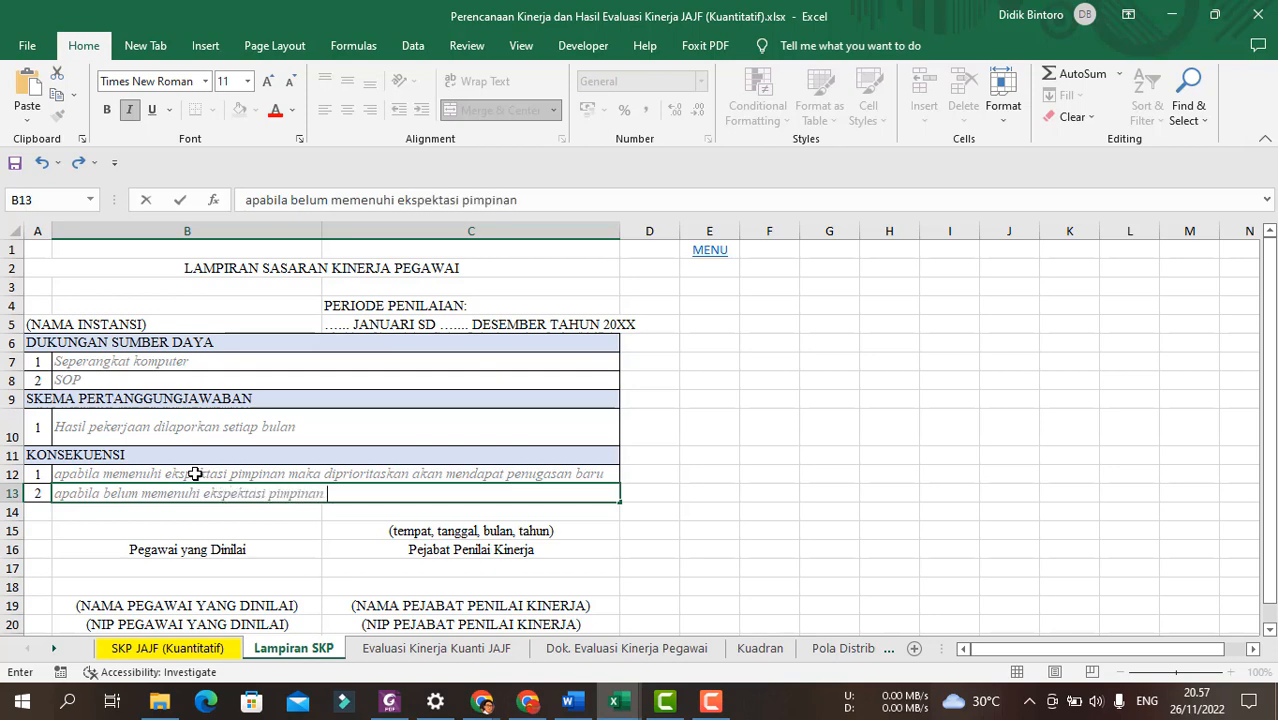
text(maka akan mendapa)
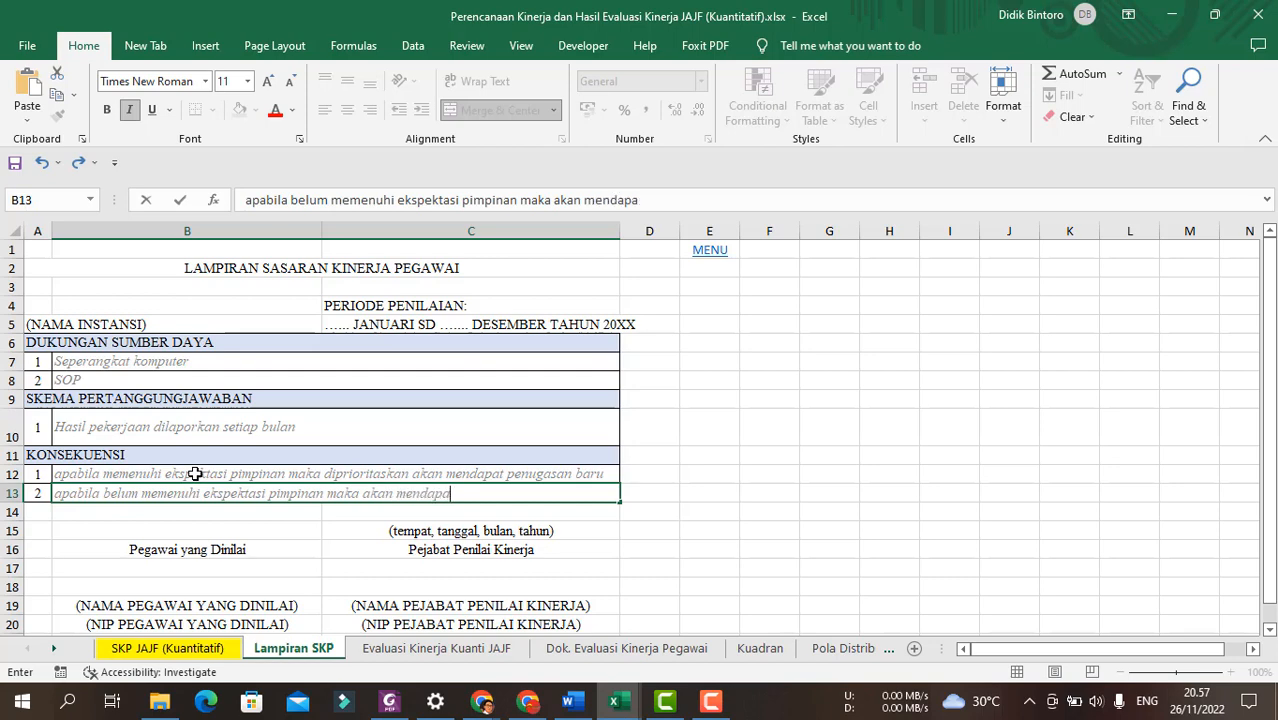
text(tkan teguran)
key(Return)
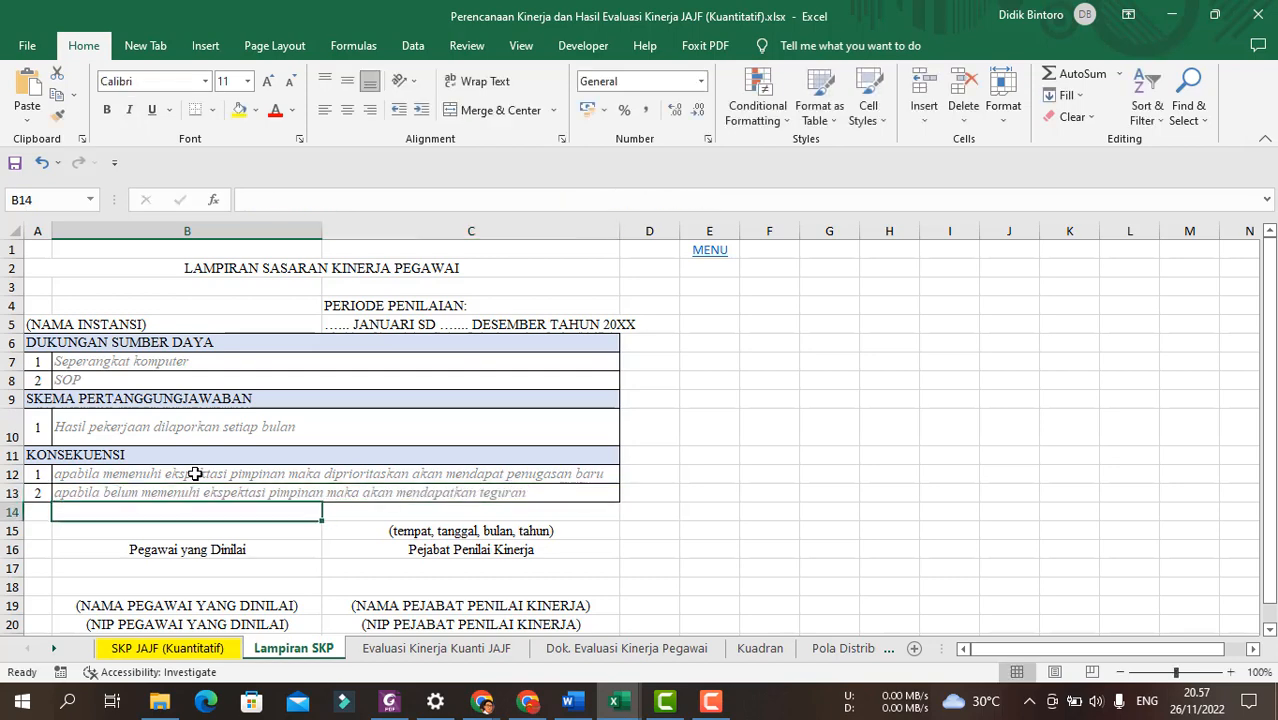
Colour the Lampiran SKP sheet tab yellow.
right_click(307, 655)
mouse_move(390, 566)
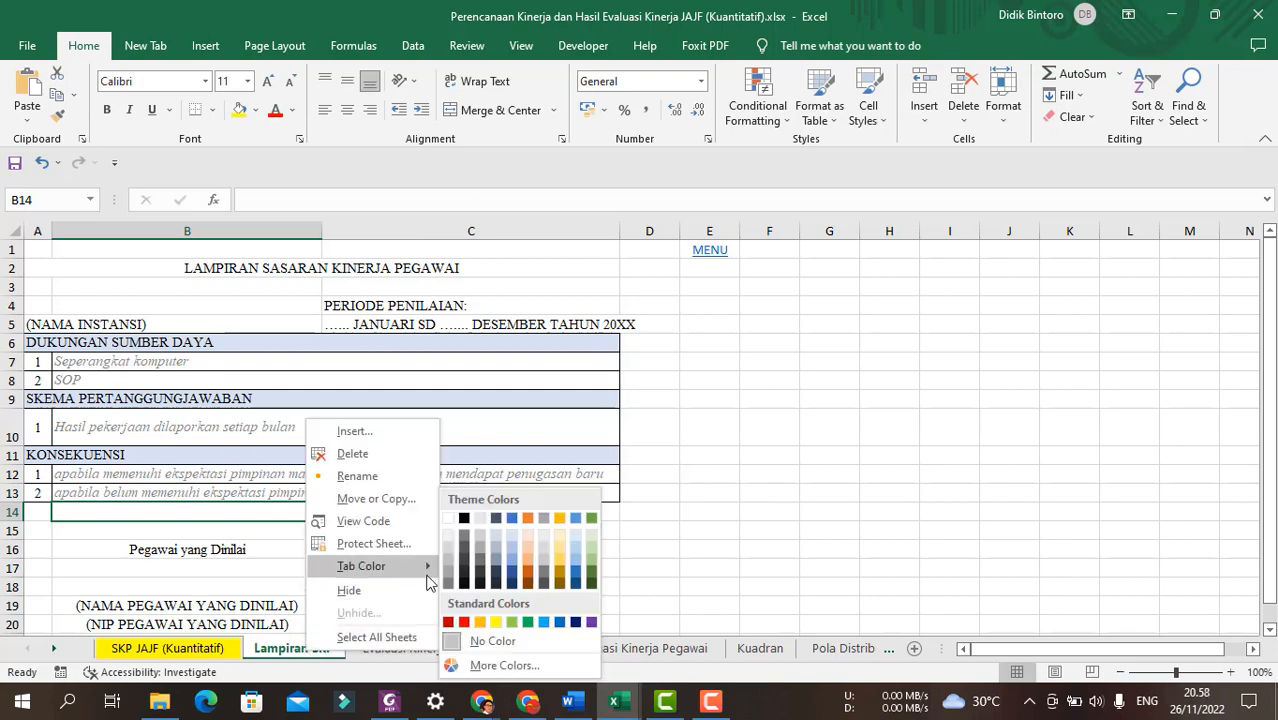
click(496, 622)
click(653, 482)
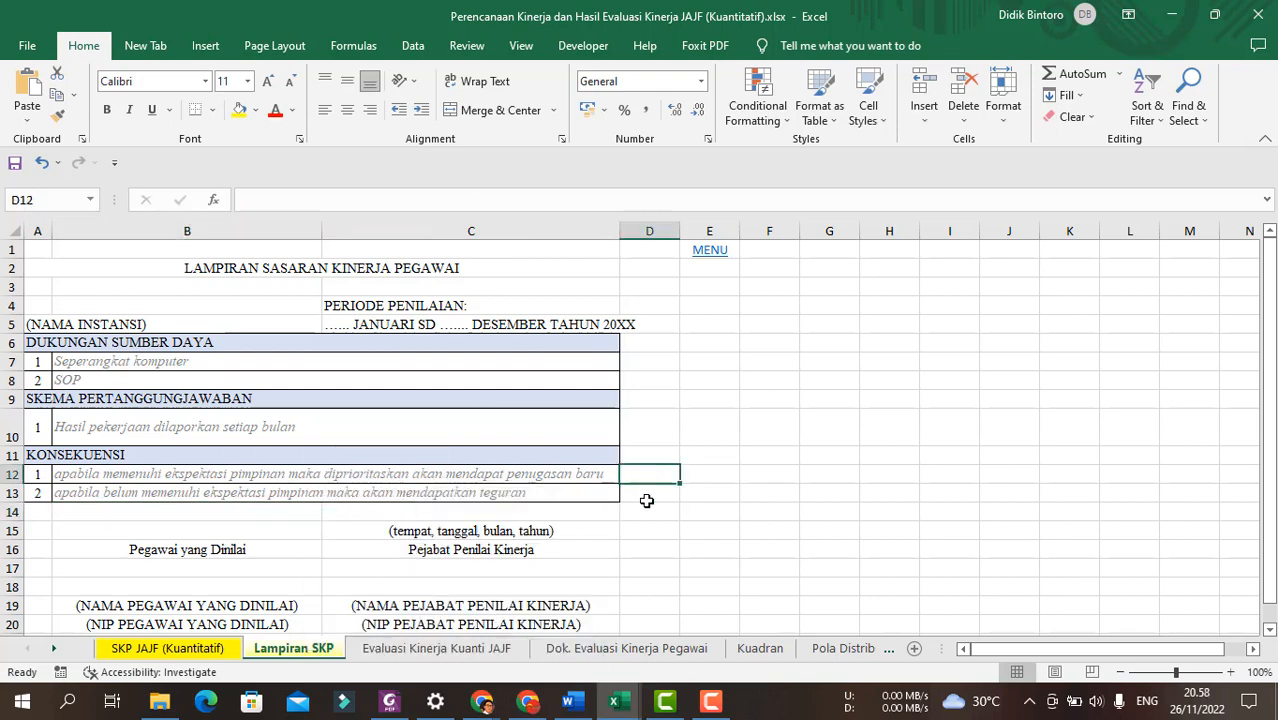
Compare the HASIL KERJA table on the Evaluasi Kinerja Kuanti JAJF sheet with the one on the SKP JAJF (Kuantitatif) sheet.
click(437, 655)
scroll(901, 442, up, 3)
scroll(904, 443, down, 3)
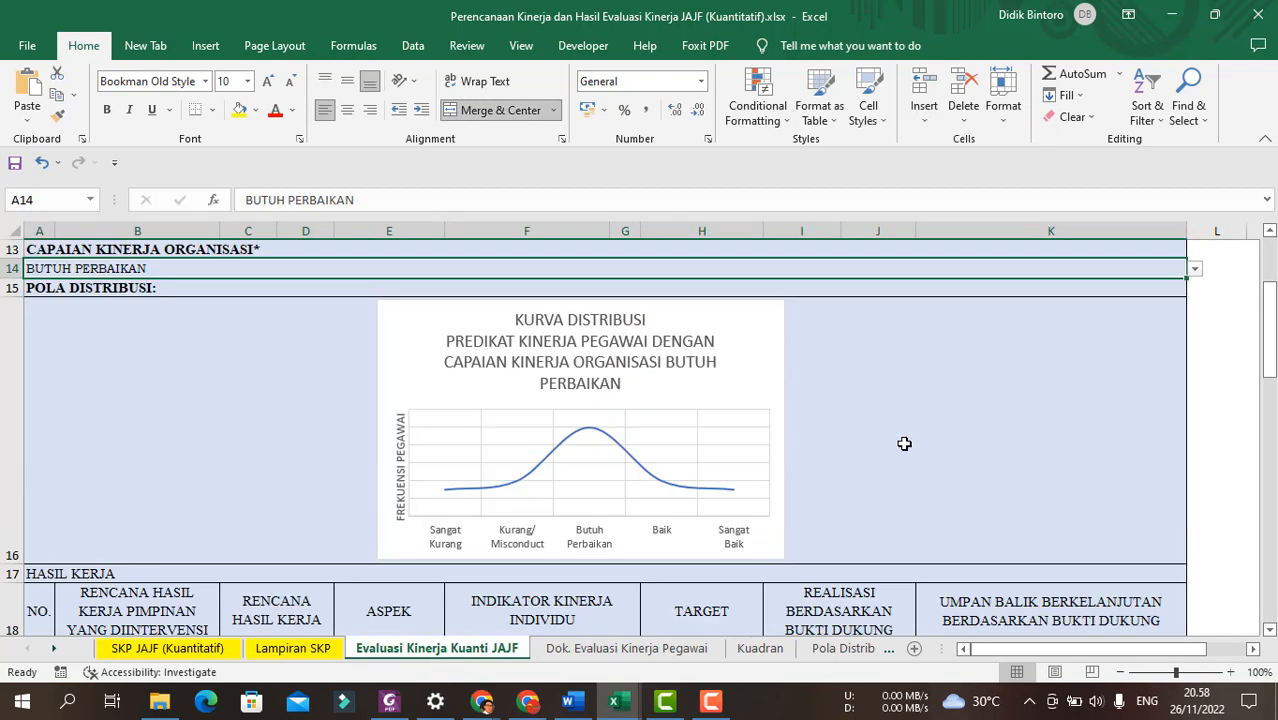
scroll(904, 443, down, 3)
scroll(901, 442, up, 2)
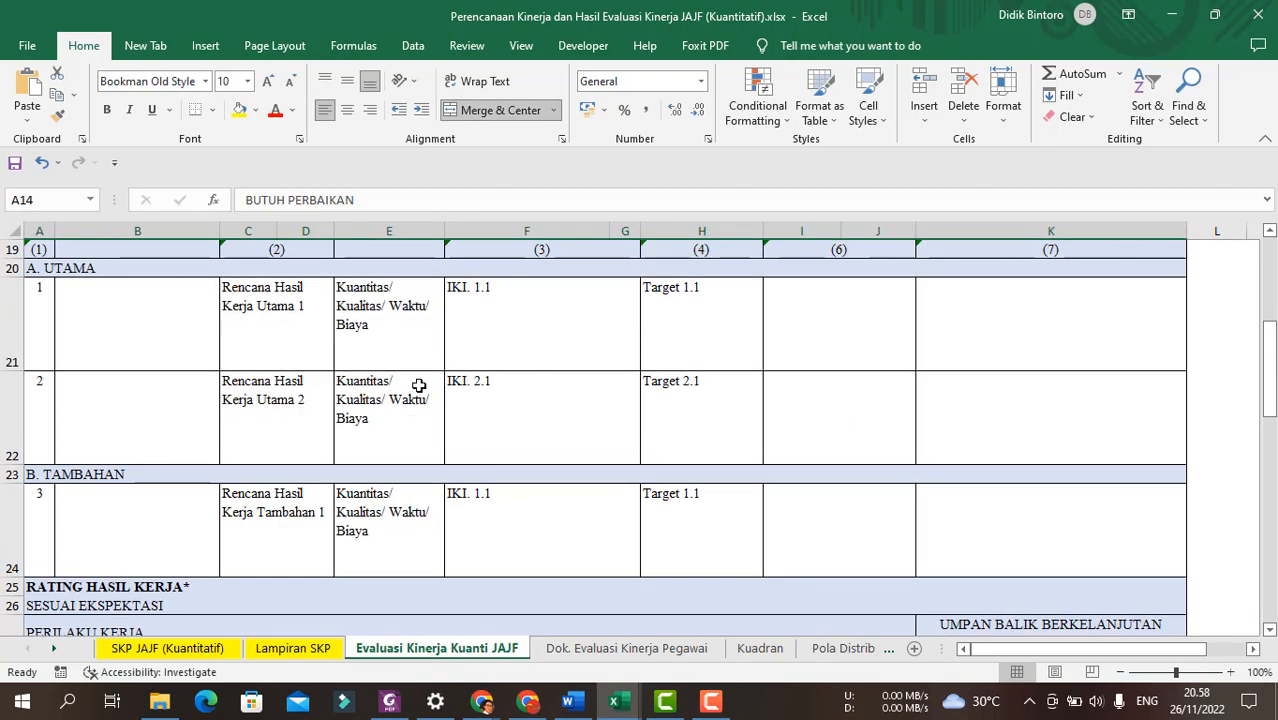
scroll(488, 440, up, 2)
scroll(488, 440, down, 2)
click(137, 331)
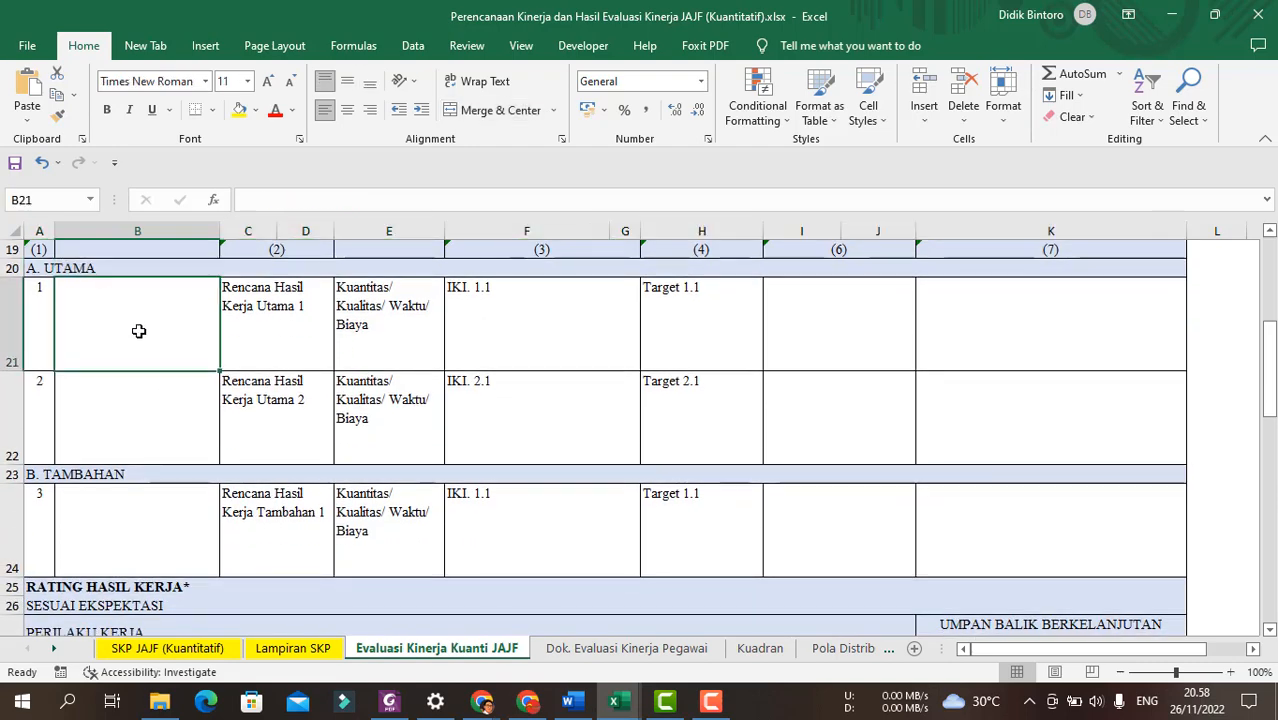
click(167, 648)
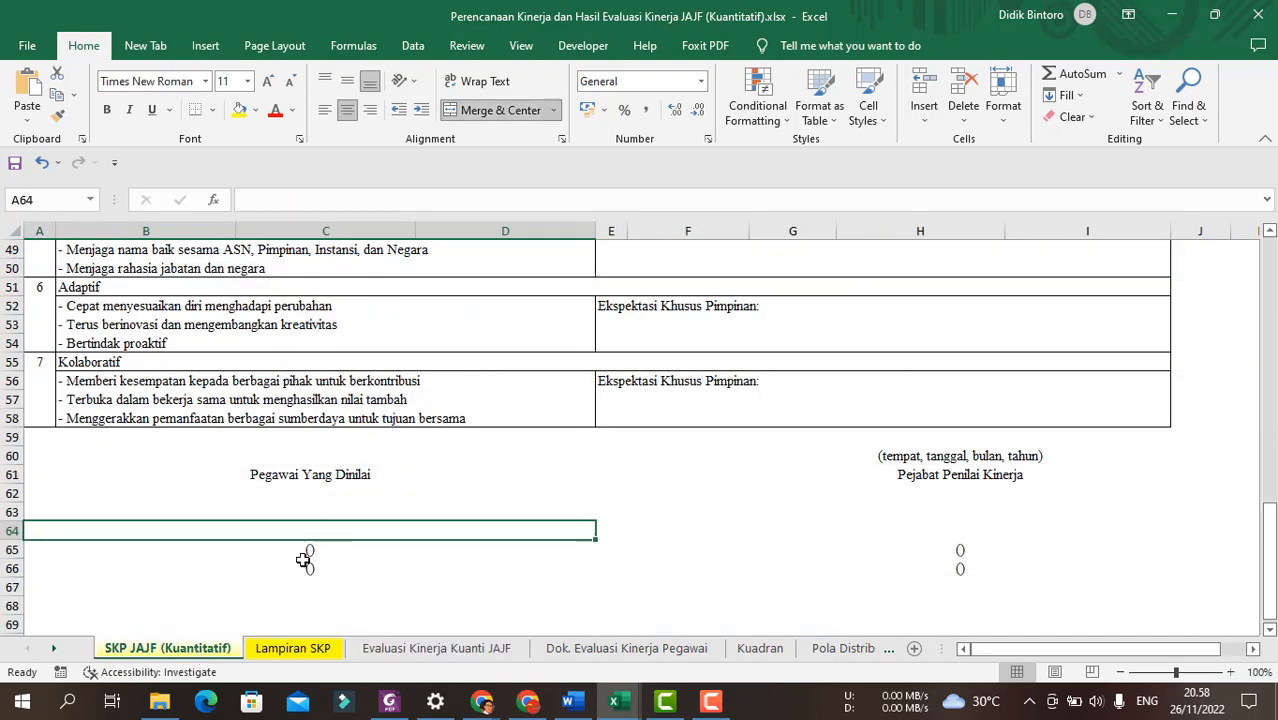
scroll(578, 478, up, 10)
scroll(578, 478, up, 3)
scroll(578, 478, down, 1)
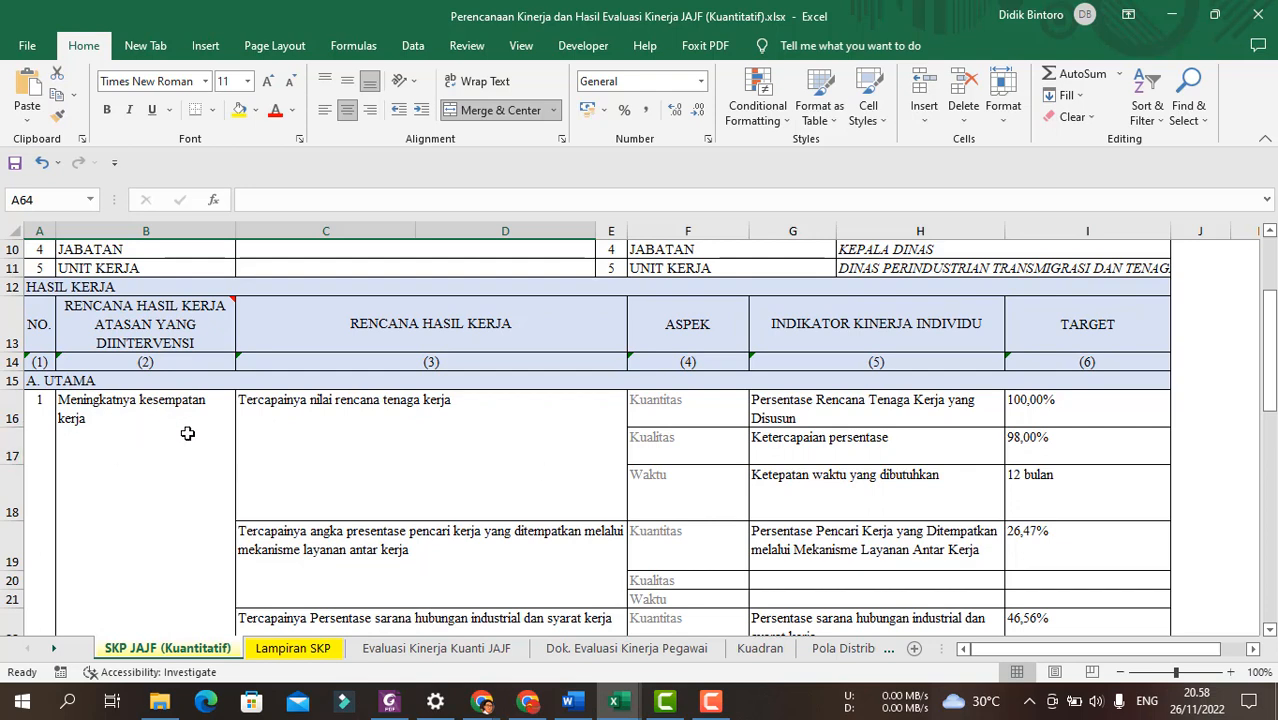
Colour the Evaluasi Kinerja Kuanti JAJF sheet tab yellow.
click(418, 652)
right_click(418, 652)
mouse_move(485, 570)
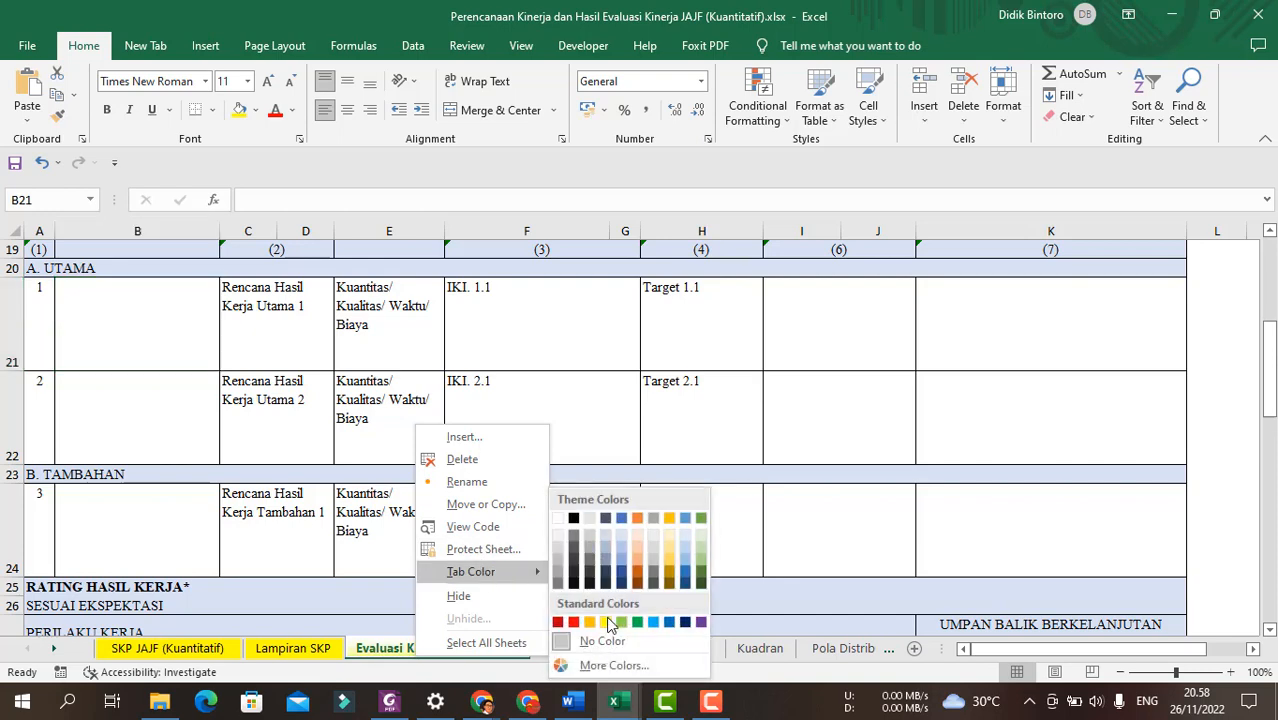
scroll(420, 405, up, 5)
click(420, 405)
Try inserting two rows above the first UTAMA item in row 21, and undo the insertion.
scroll(412, 548, down, 6)
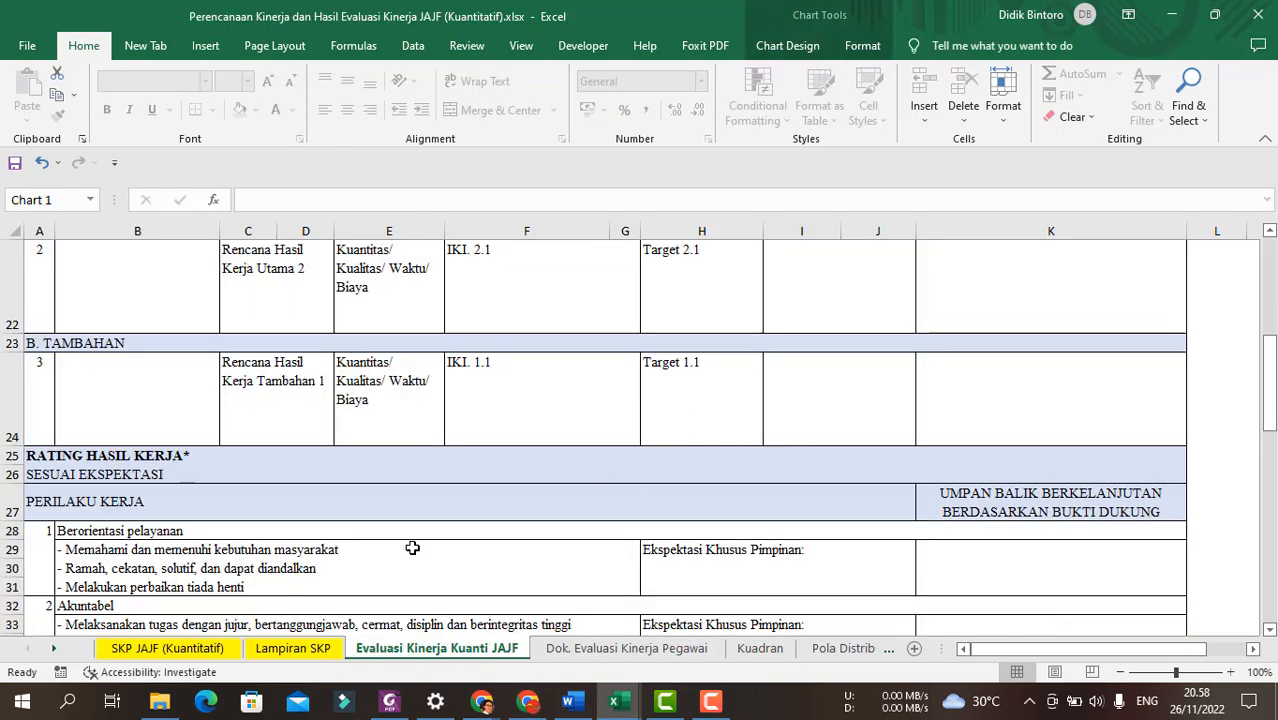
scroll(483, 468, up, 1)
click(64, 315)
scroll(64, 315, up, 2)
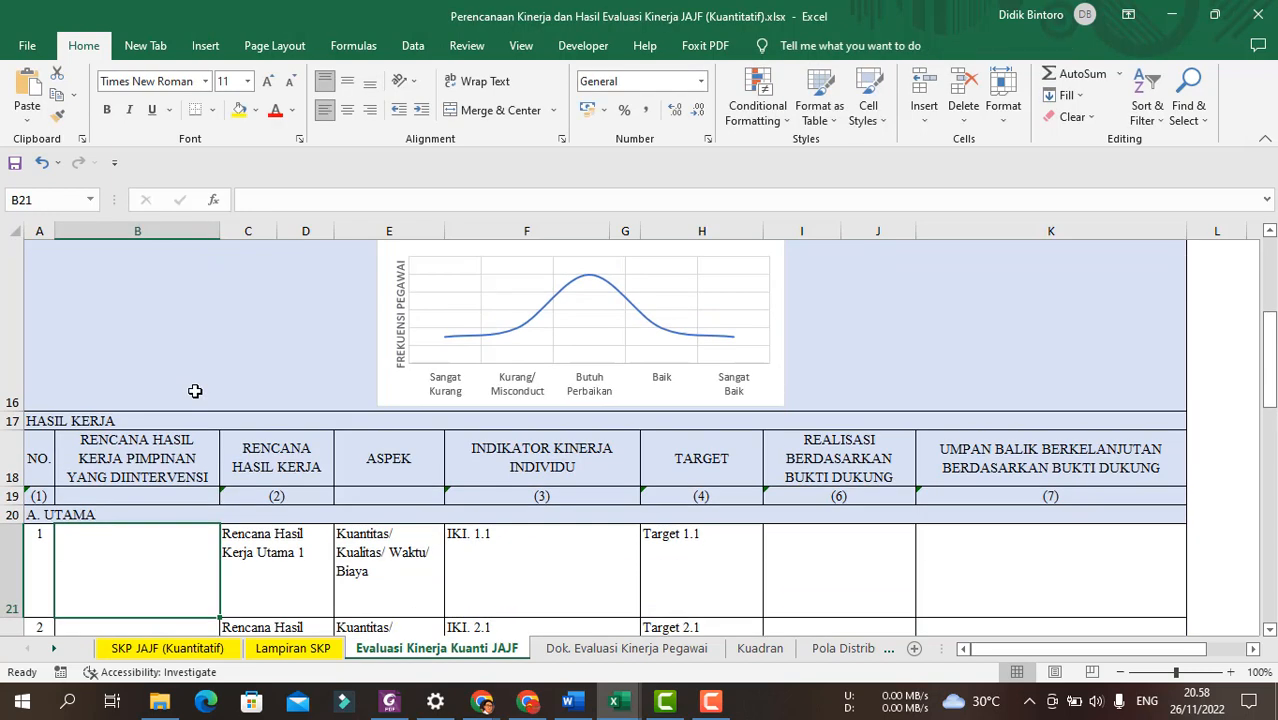
scroll(200, 395, down, 2)
drag(4, 336, 14, 426)
right_click(15, 423)
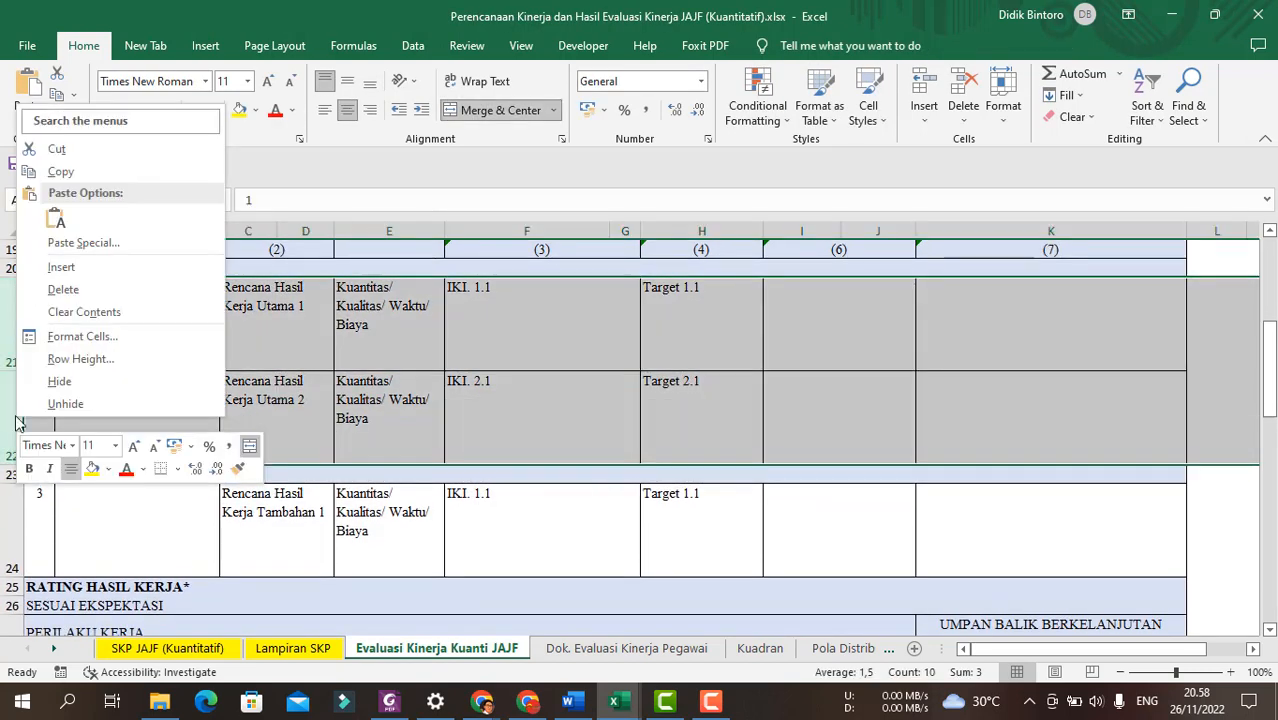
click(75, 268)
click(209, 410)
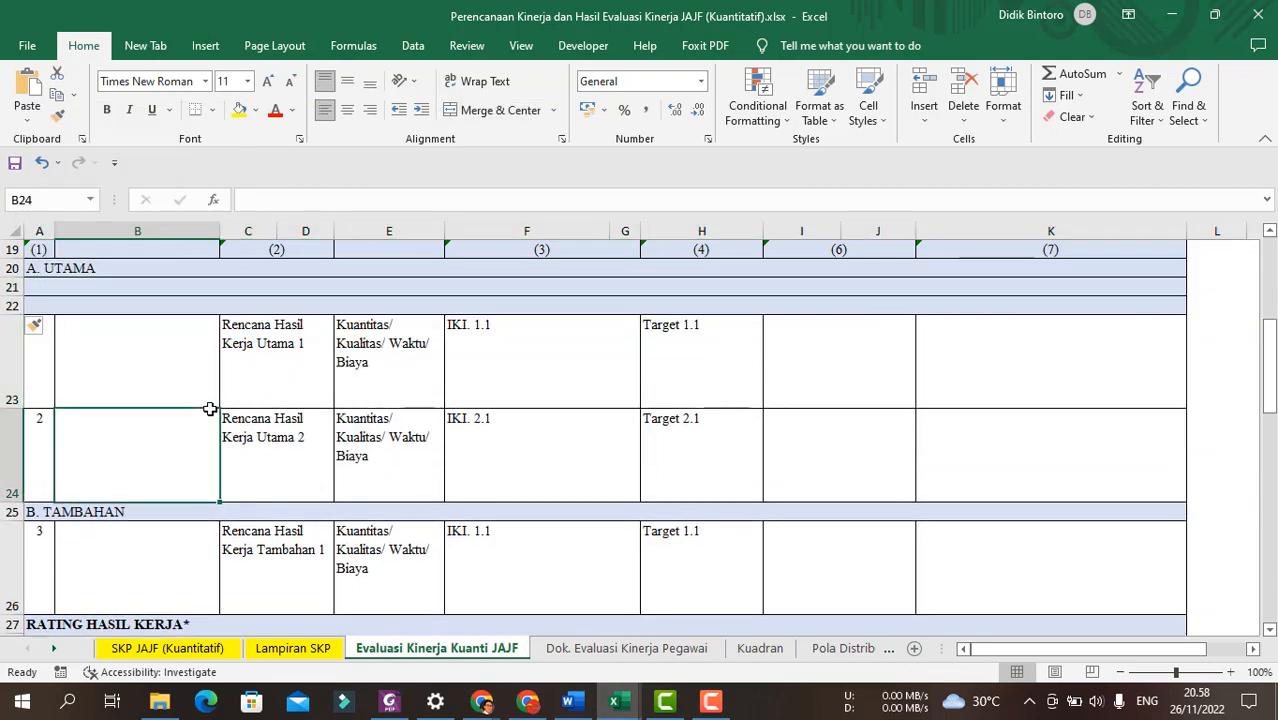
key(ctrl+z)
Copy rows 21 and 22, which hold the two UTAMA work results on the evaluation sheet.
click(46, 391)
drag(14, 342, 14, 397)
key(ctrl+c)
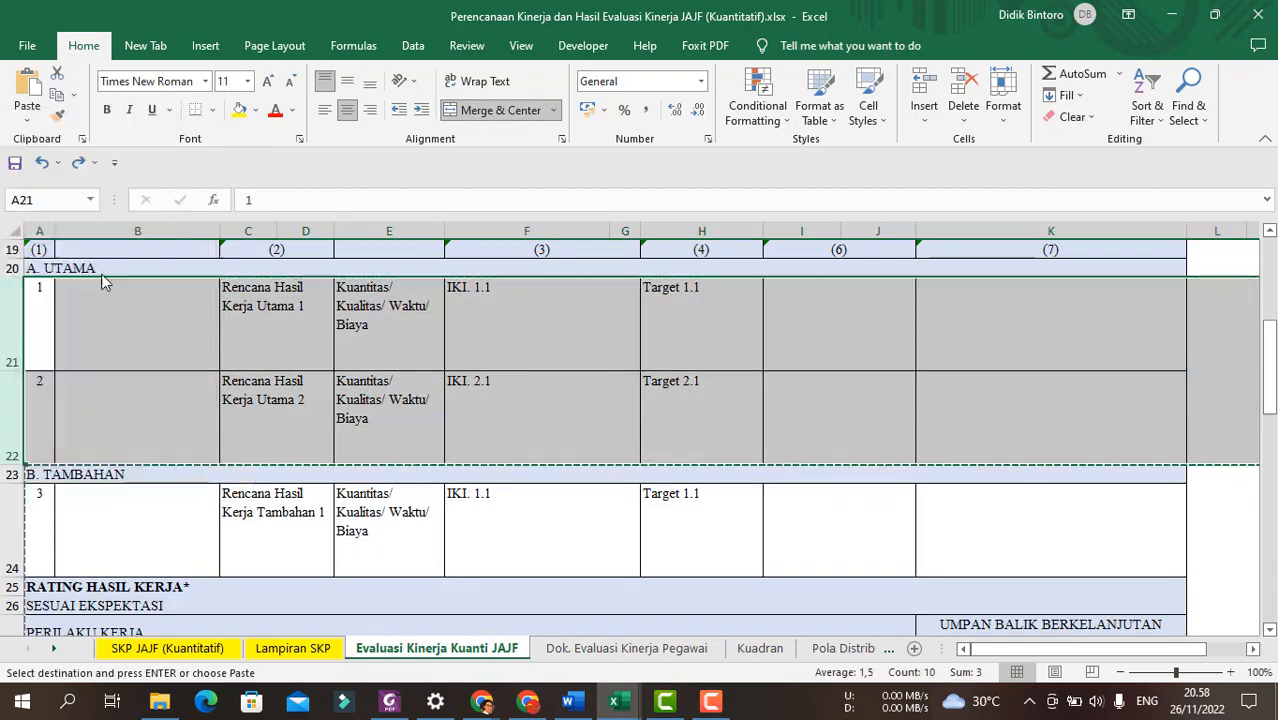
drag(40, 300, 1031, 458)
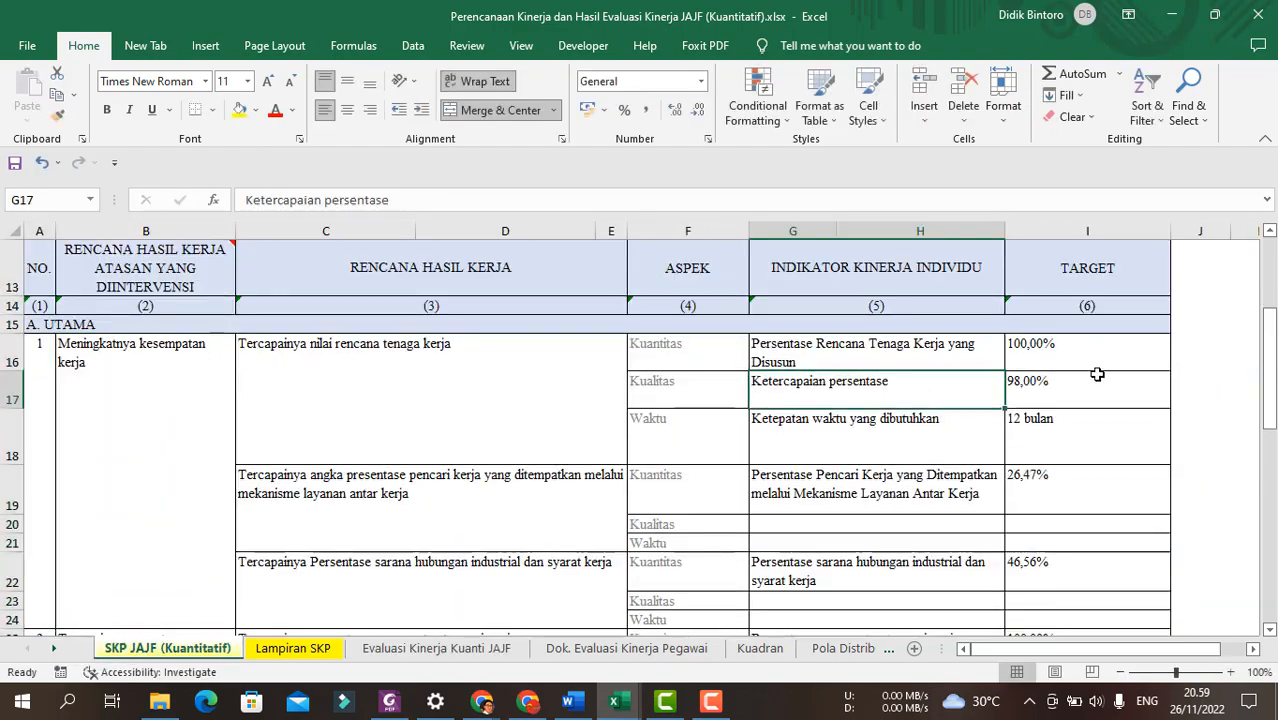
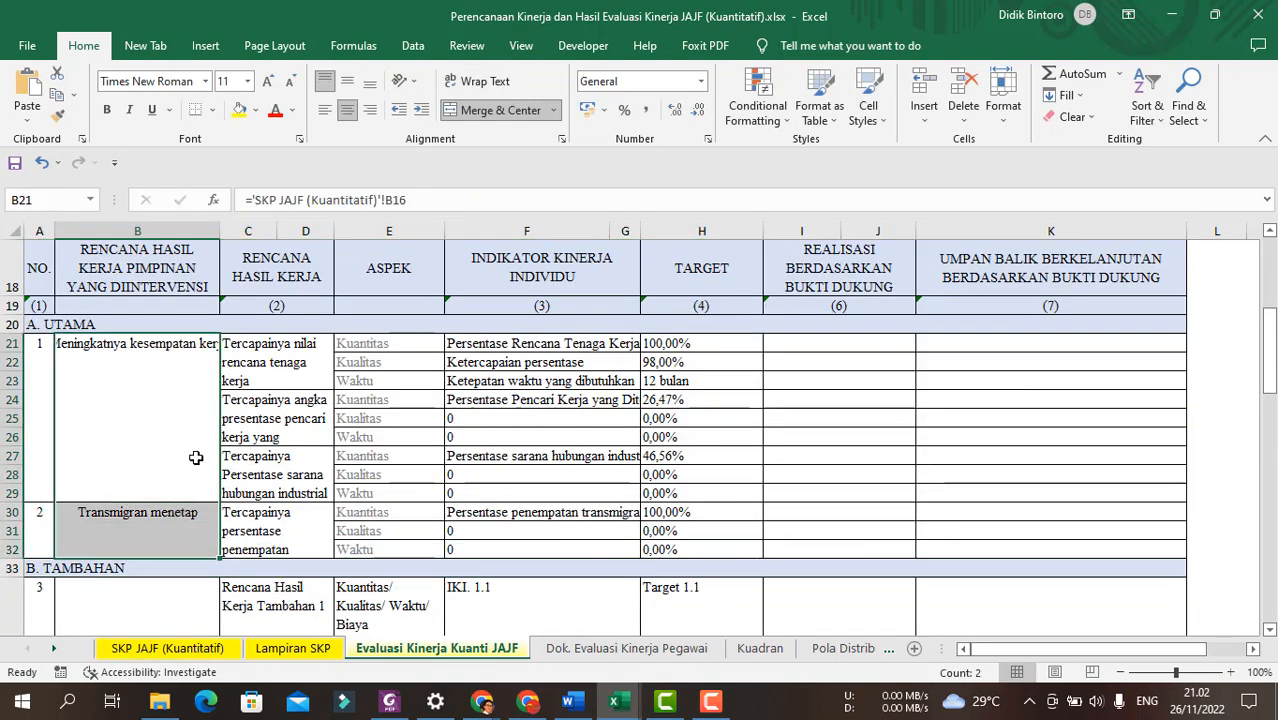
Left-align and wrap the text of the RENCANA HASIL KERJA PIMPINAN YANG DIINTERVENSI cells in B21:B32.
click(325, 110)
click(478, 81)
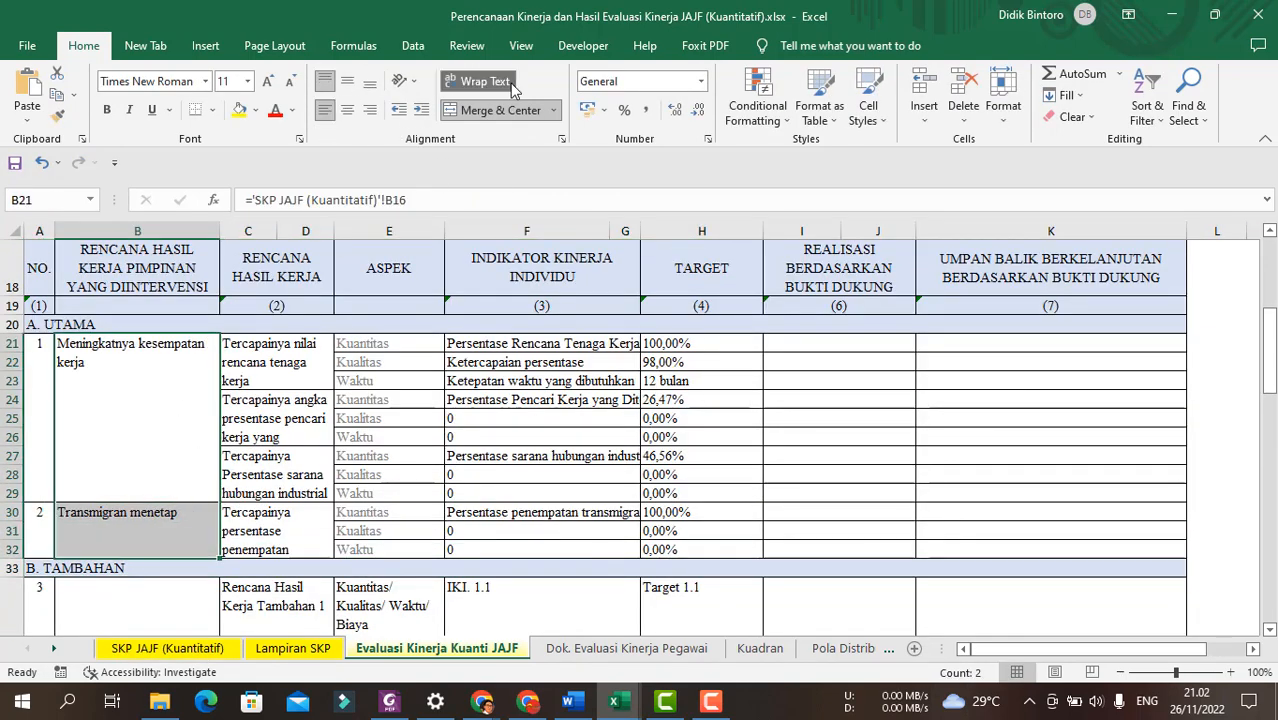
click(490, 399)
drag(270, 356, 281, 535)
click(795, 399)
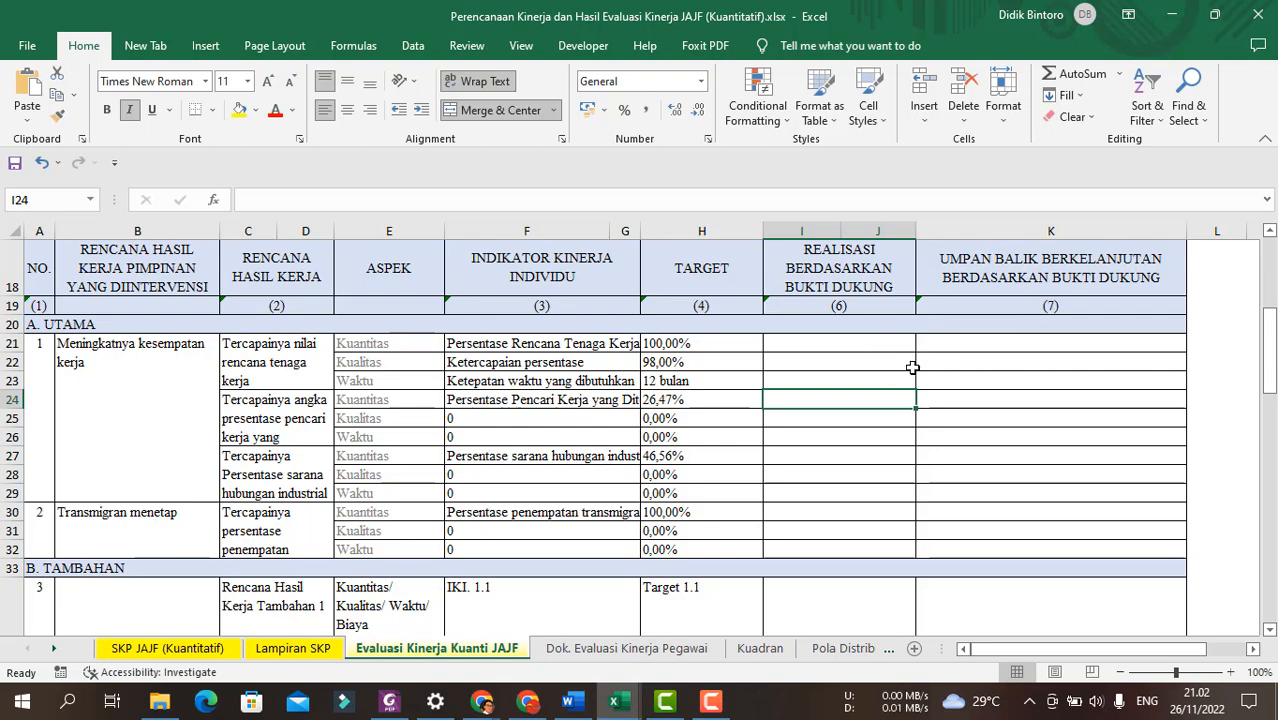
Review the evaluation sheet's HASIL KERJA table, distribution curve, employee details and CAPAIAN KINERJA ORGANISASI section.
scroll(840, 430, up, 5)
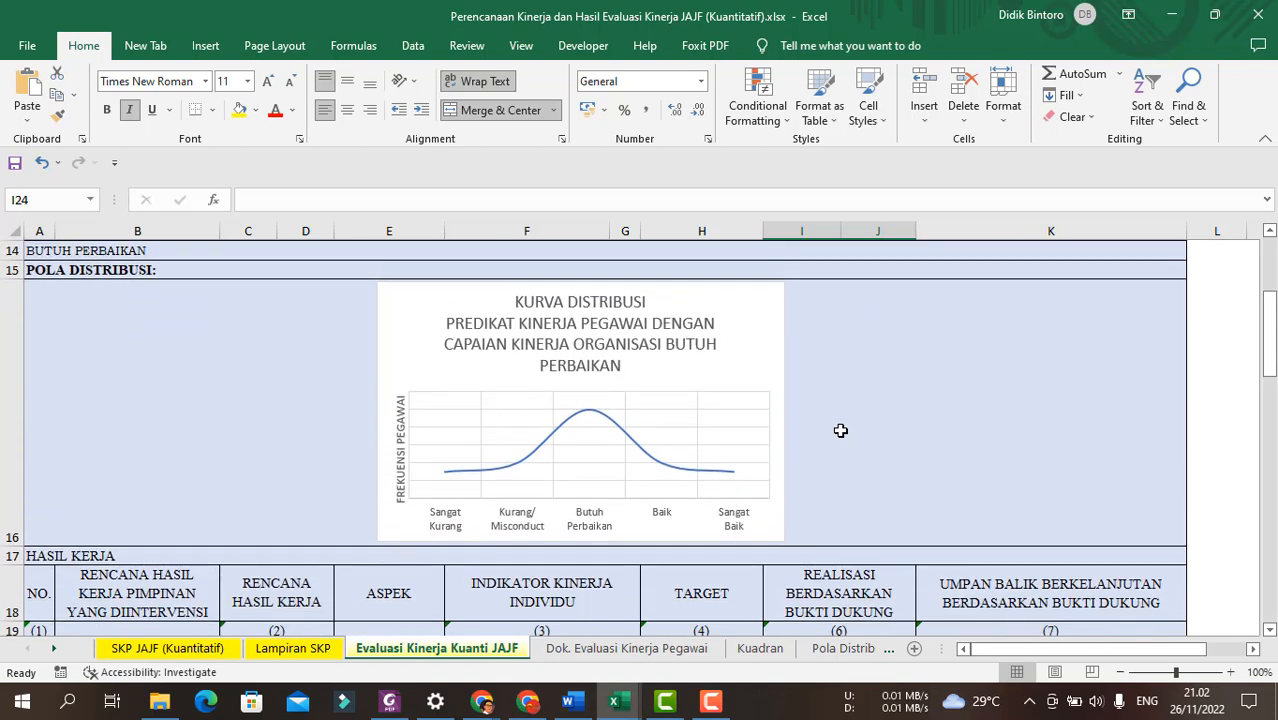
scroll(840, 430, down, 6)
scroll(840, 430, up, 1)
scroll(840, 430, up, 1)
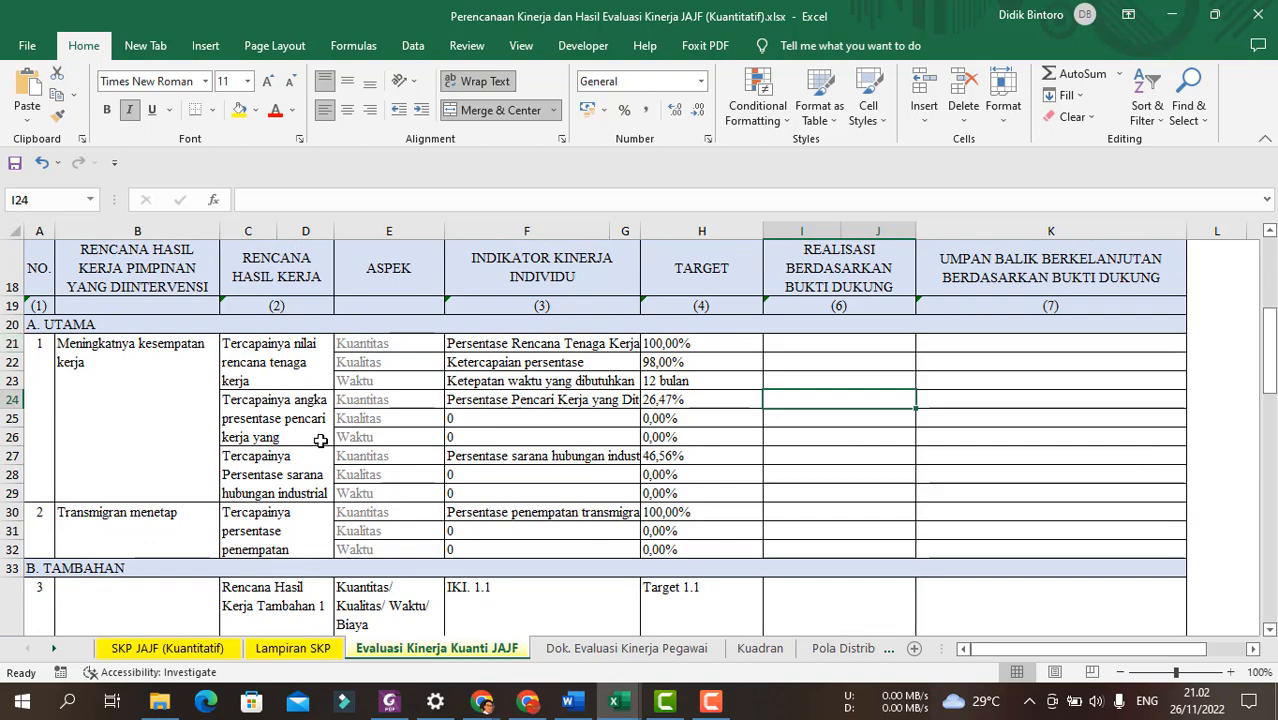
scroll(385, 465, up, 2)
drag(1271, 316, 1273, 258)
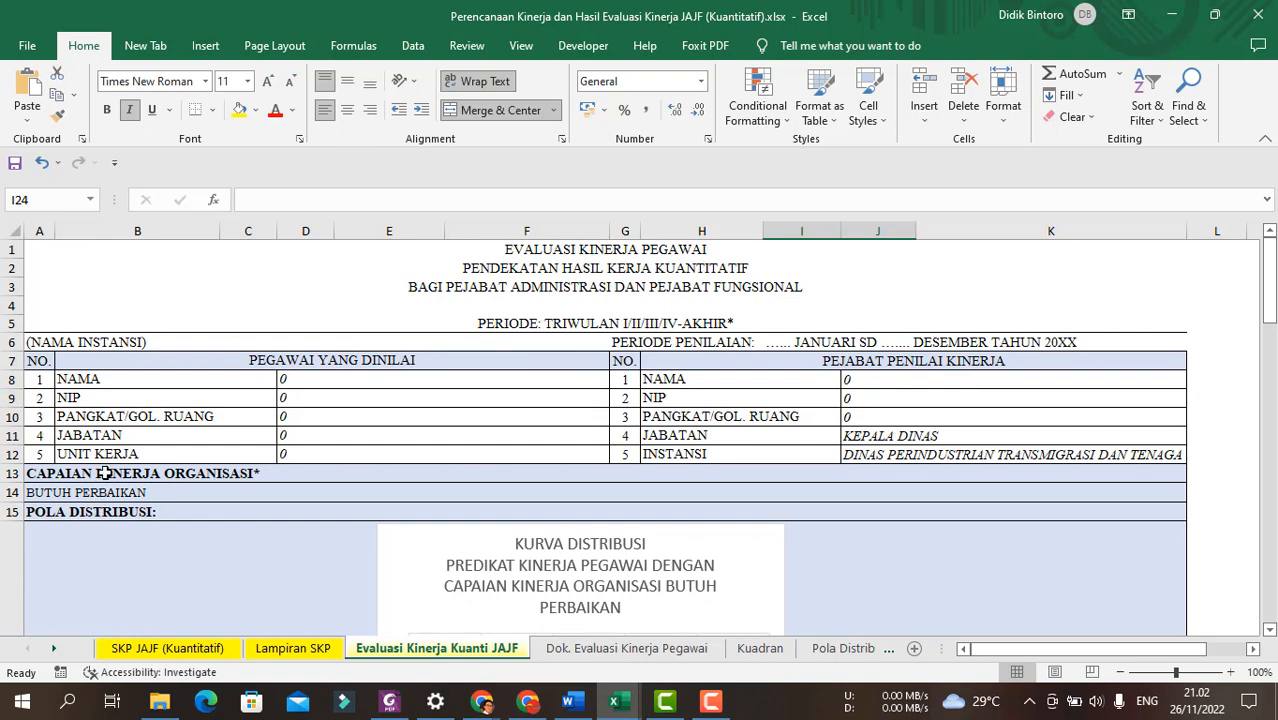
click(222, 471)
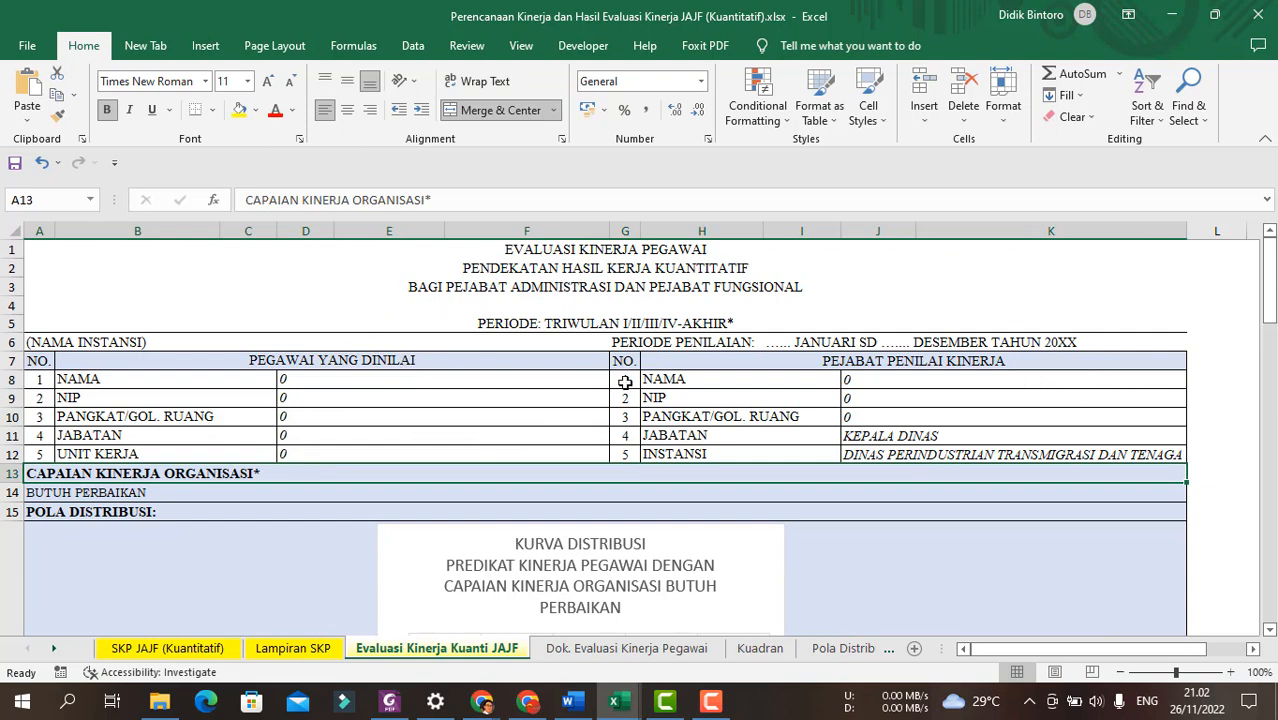
Set the CAPAIAN KINERJA ORGANISASI rating in A14 to ISTIMEWA.
click(86, 490)
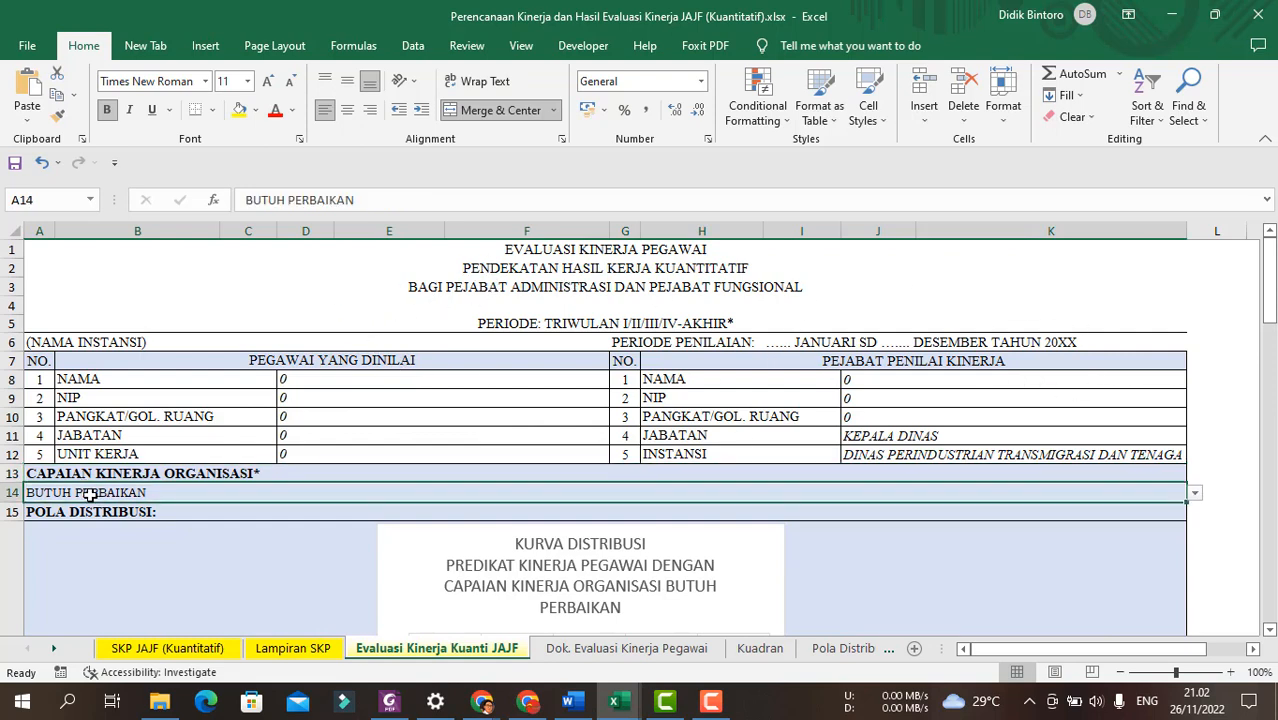
click(1195, 494)
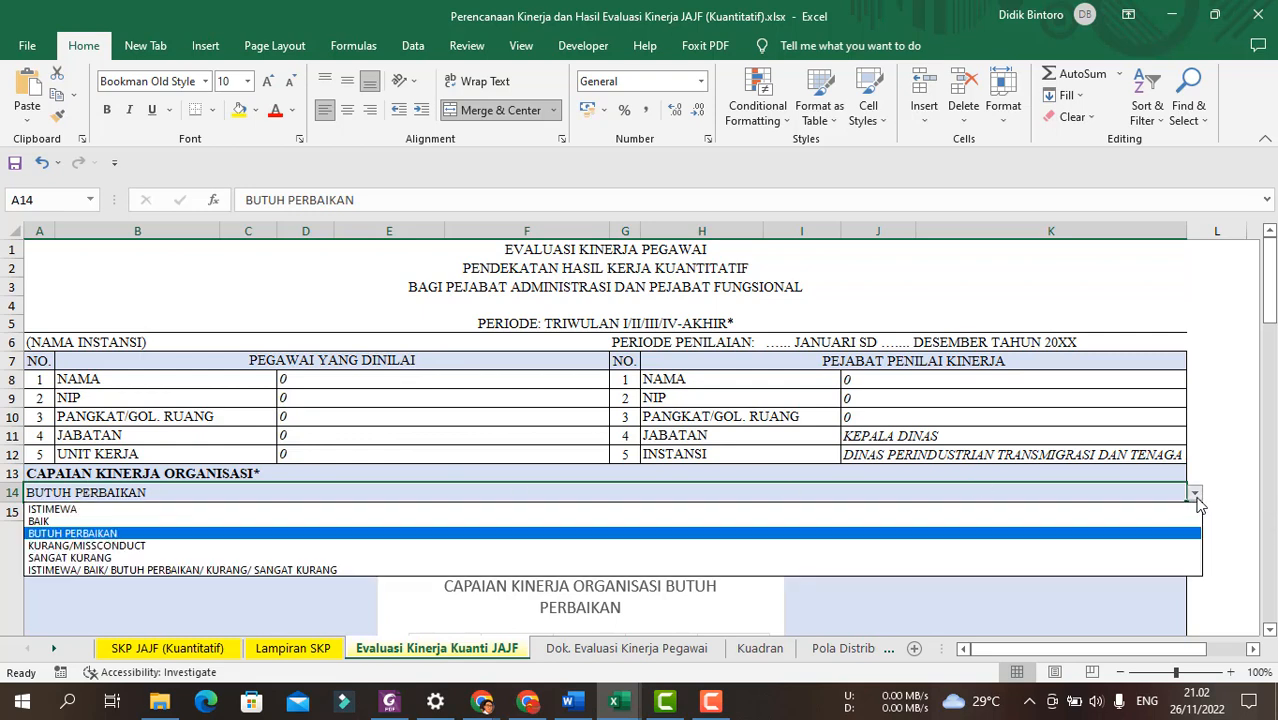
click(74, 511)
click(1214, 360)
Enter "1 Dokumen RTKD" as the REALISASI BERDASARKAN BUKTI DUKUNG for the first UTAMA Kuantitas row in I21.
scroll(1214, 360, down, 2)
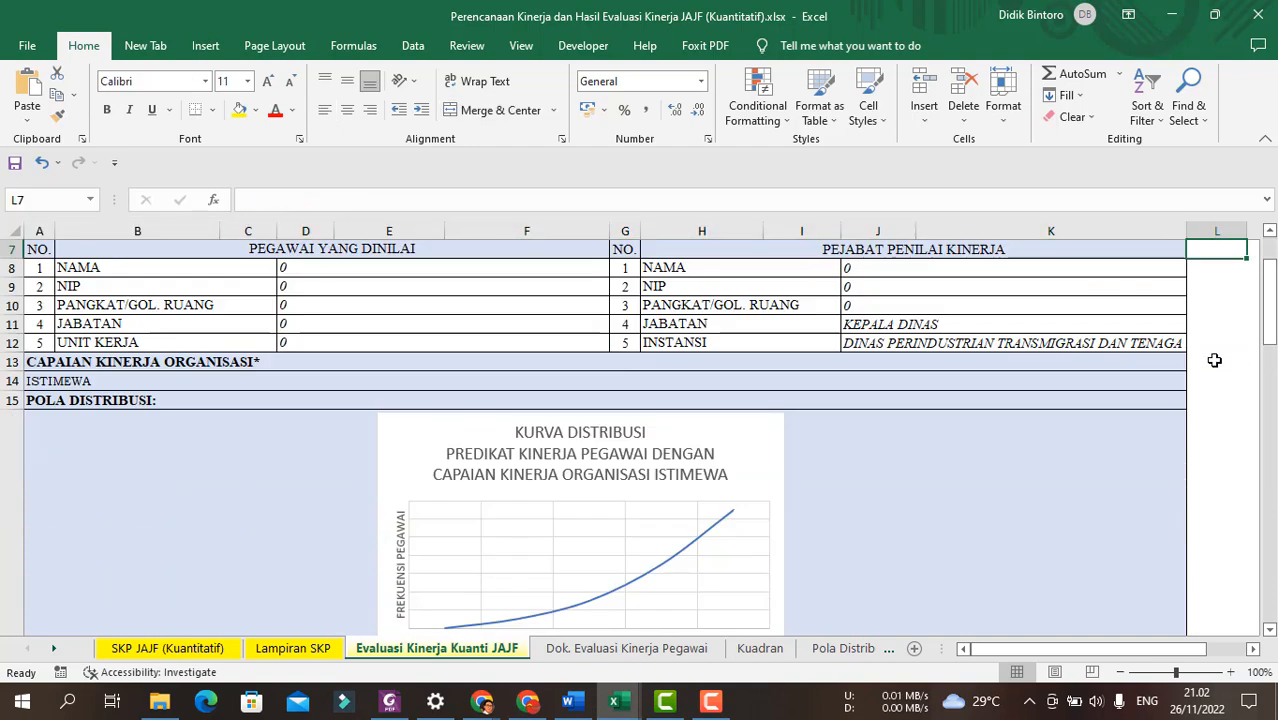
scroll(1214, 360, down, 4)
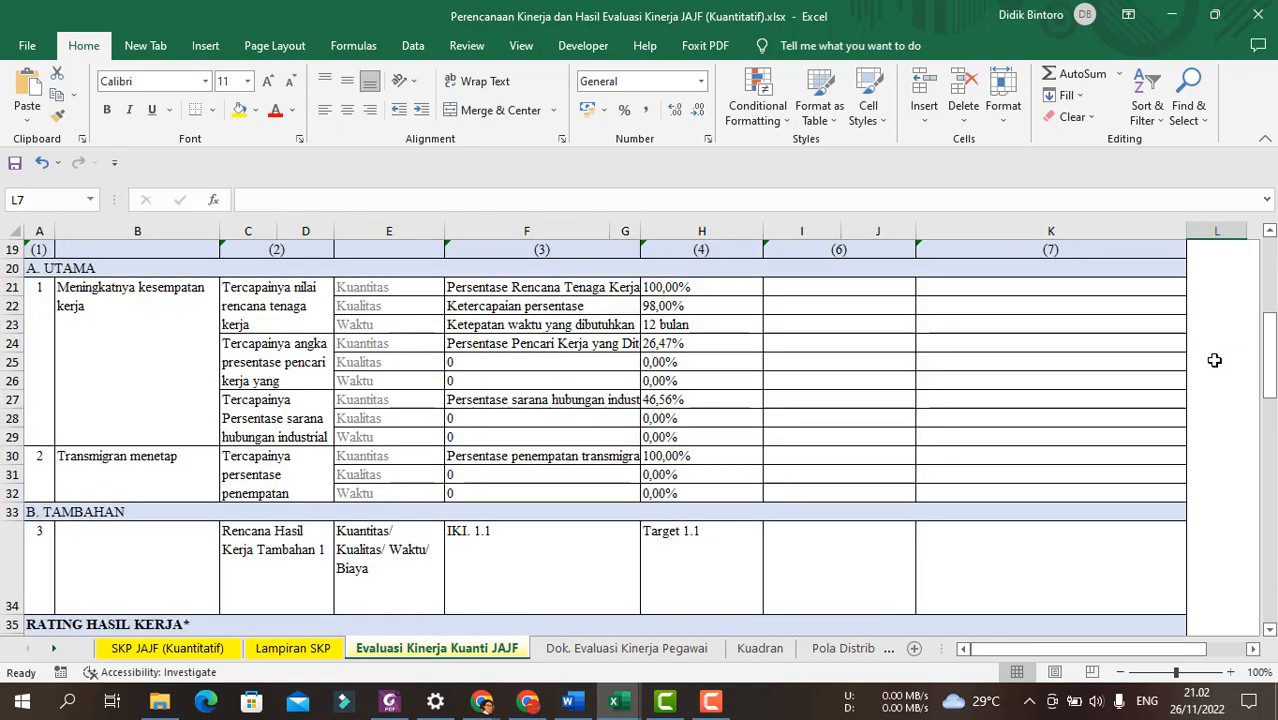
scroll(1214, 360, up, 1)
scroll(1214, 360, down, 1)
drag(1273, 326, 1272, 320)
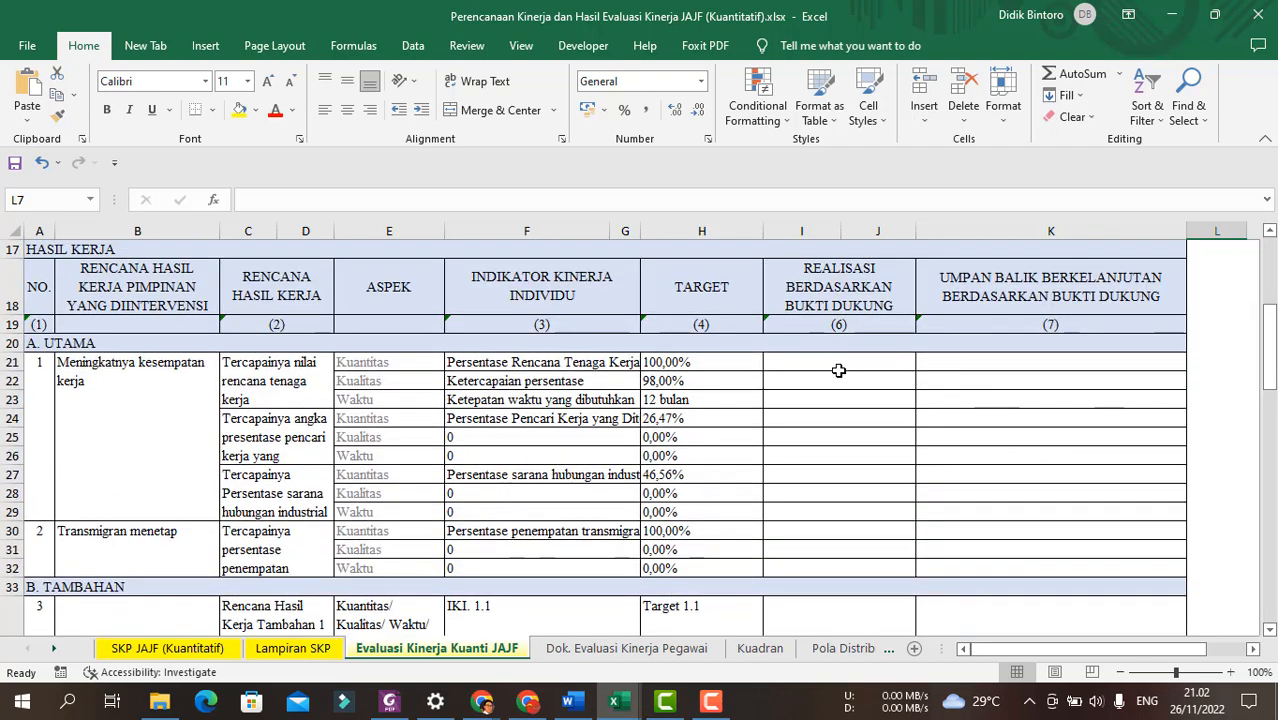
drag(836, 357, 844, 568)
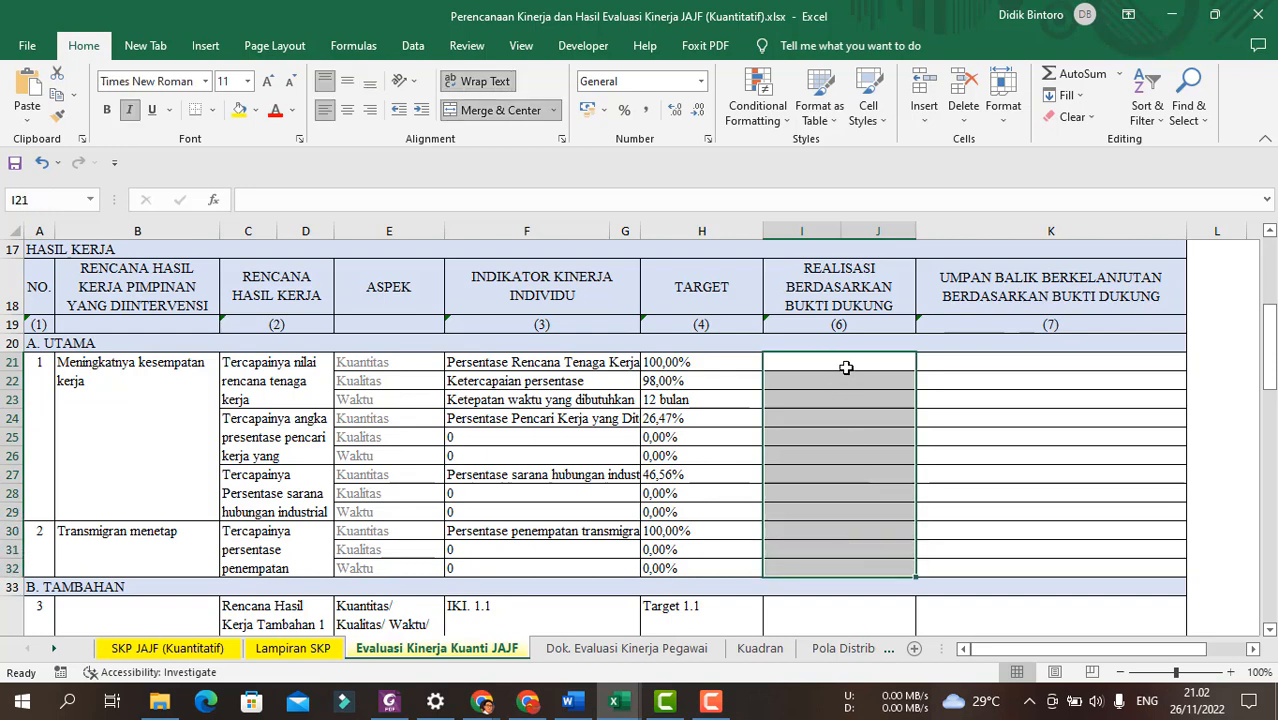
click(848, 367)
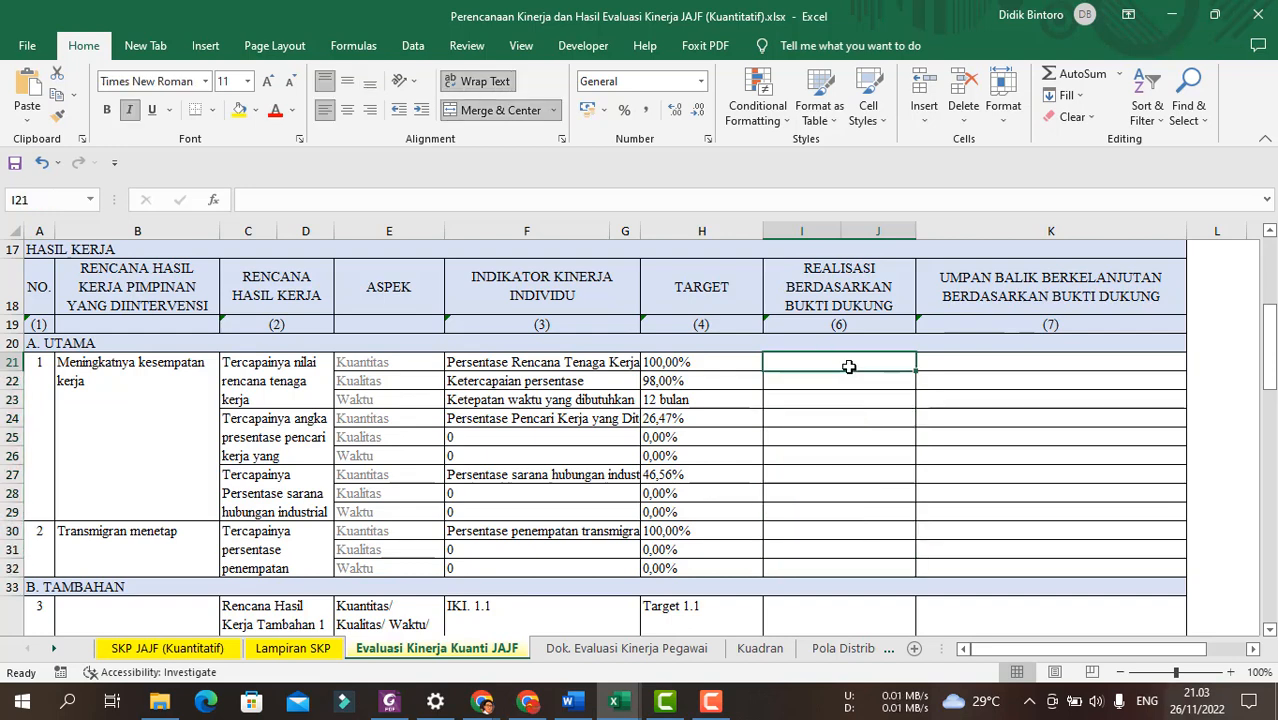
text(1)
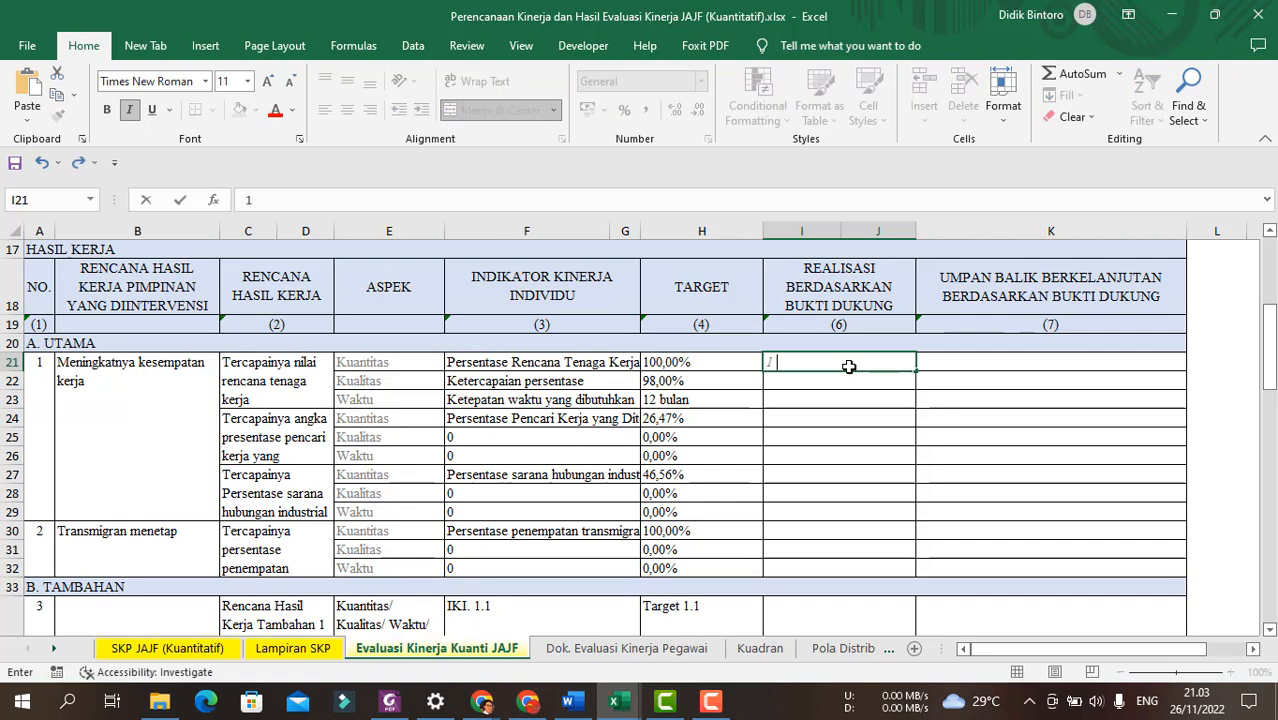
text( Dokumen RTKD)
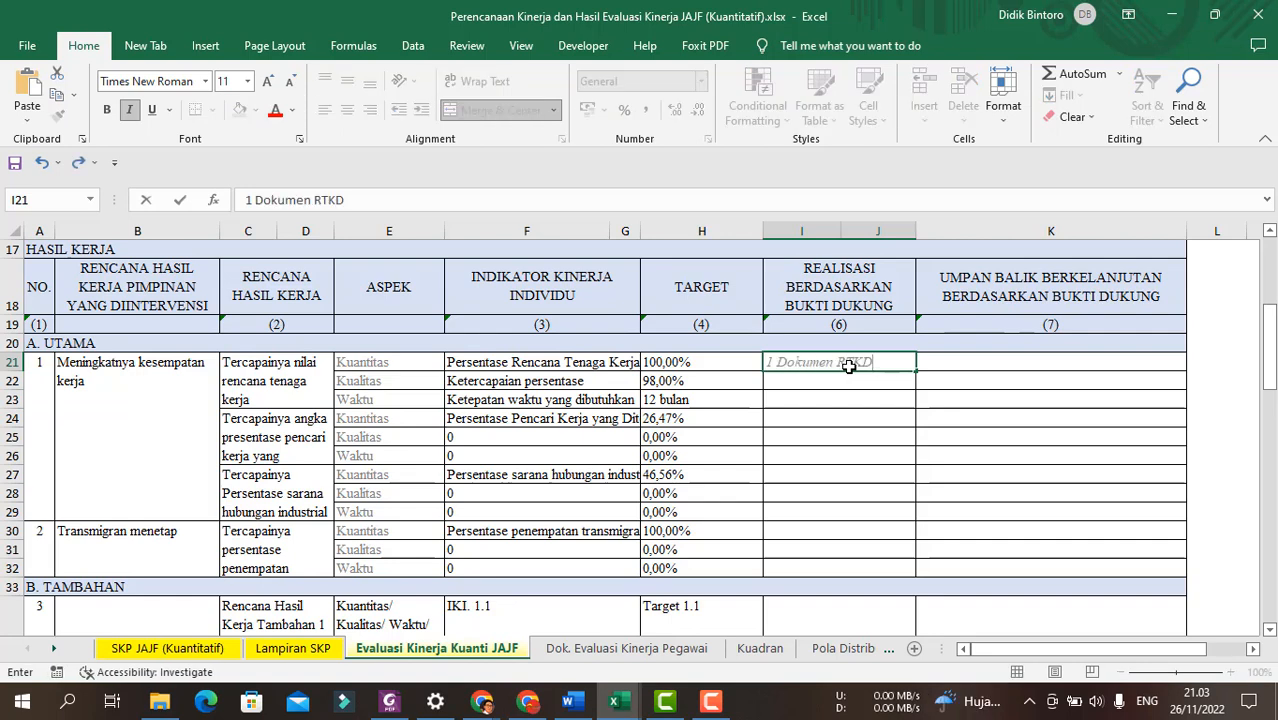
key(Return)
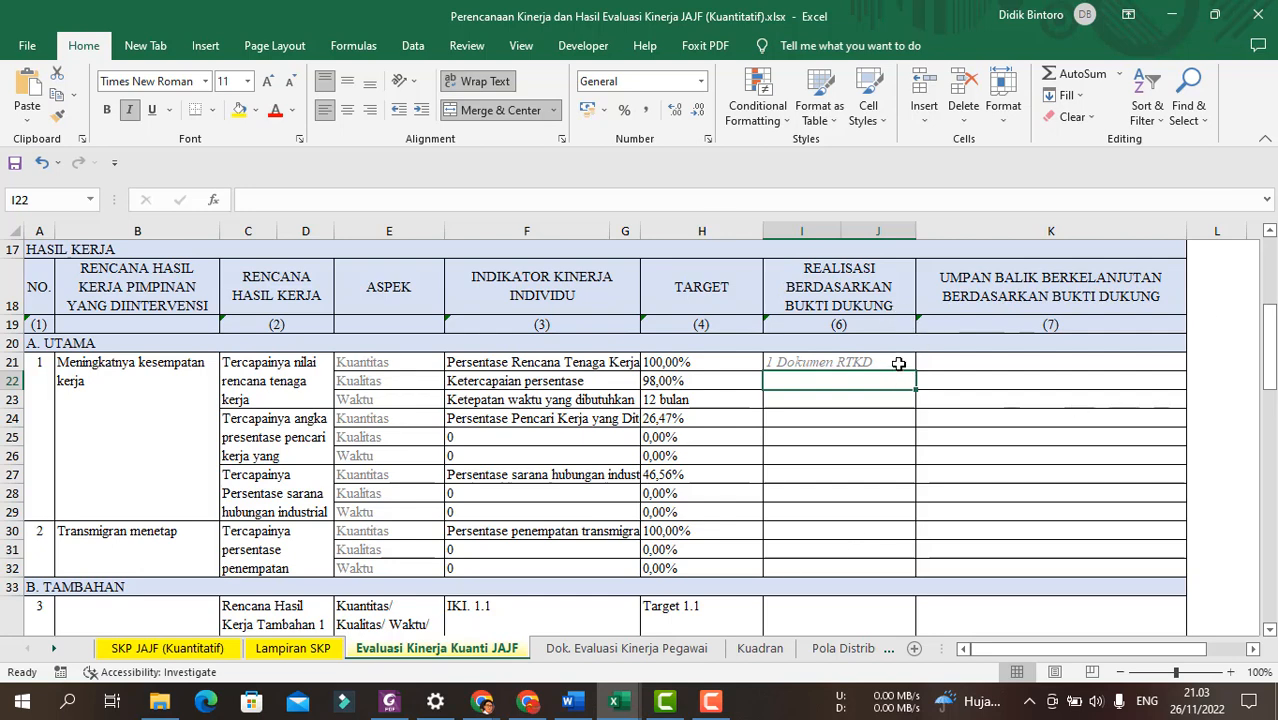
click(898, 364)
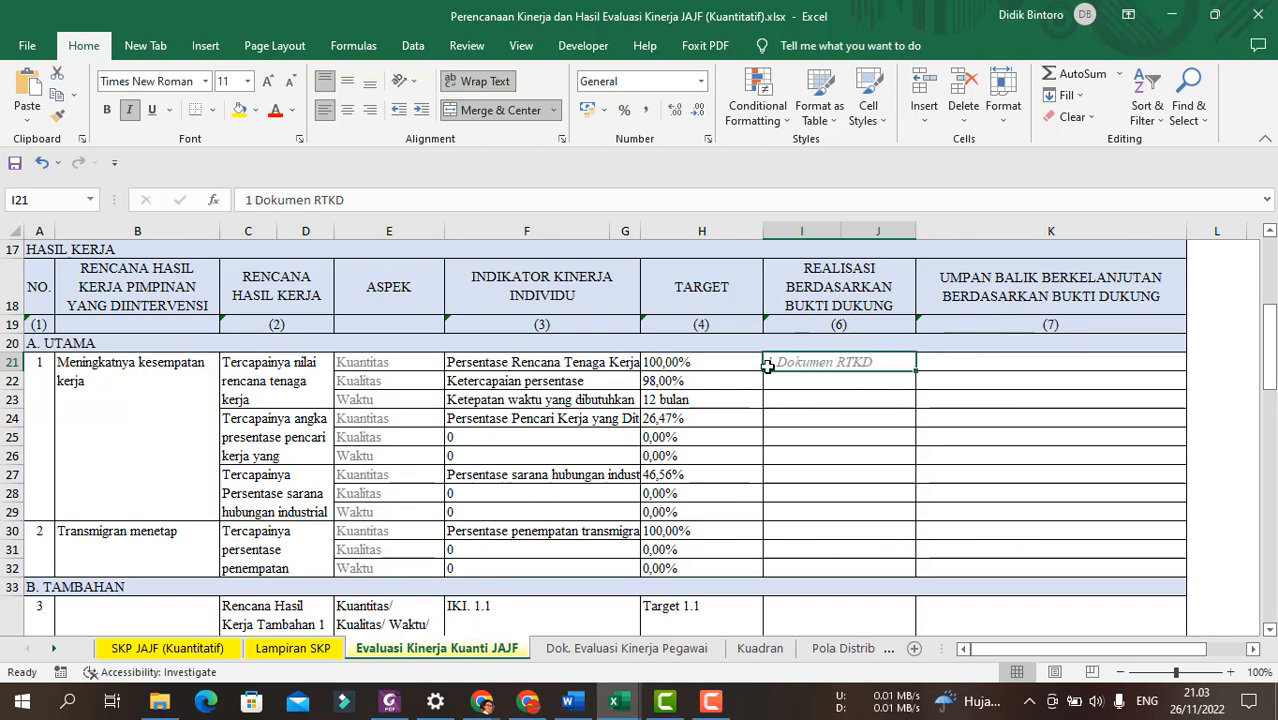
Enter the feedback "Pimpinan: Pembuatan dokumen RTKD sangat cepat dan luar biasa, diluar ekspektasi saya, pertahankan!" in K21.
click(948, 362)
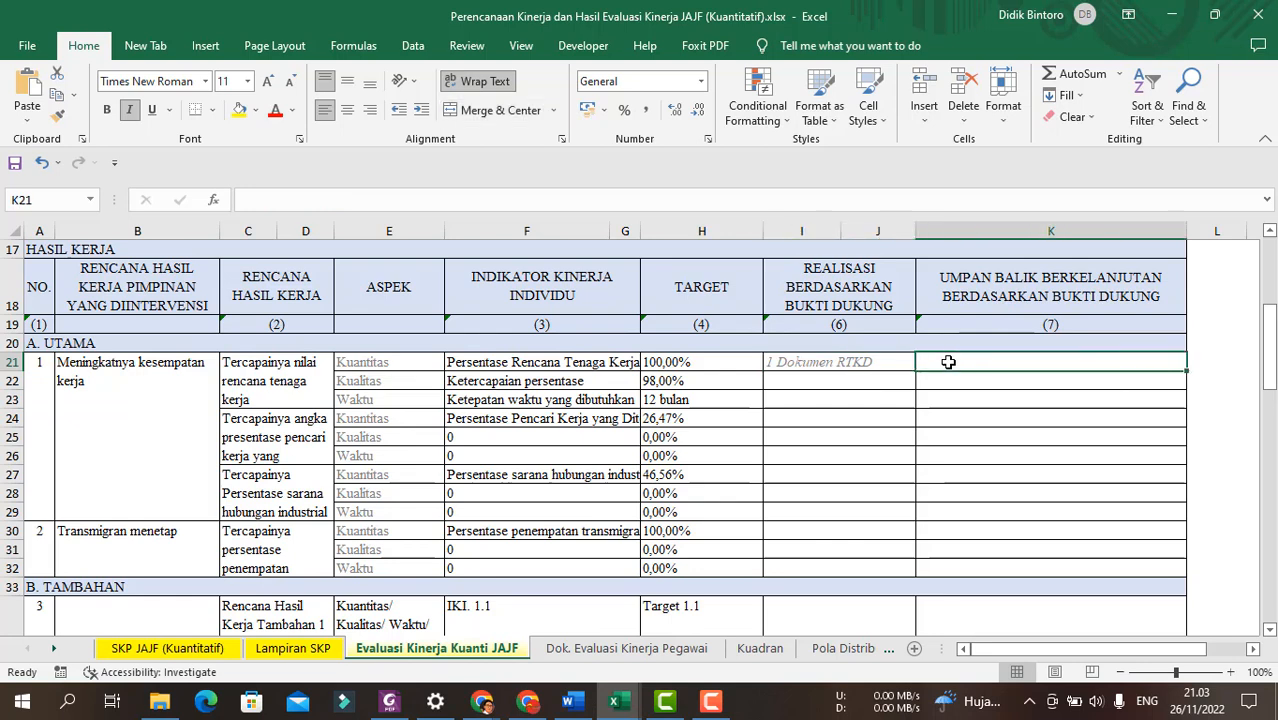
double_click(949, 362)
text(Pipi)
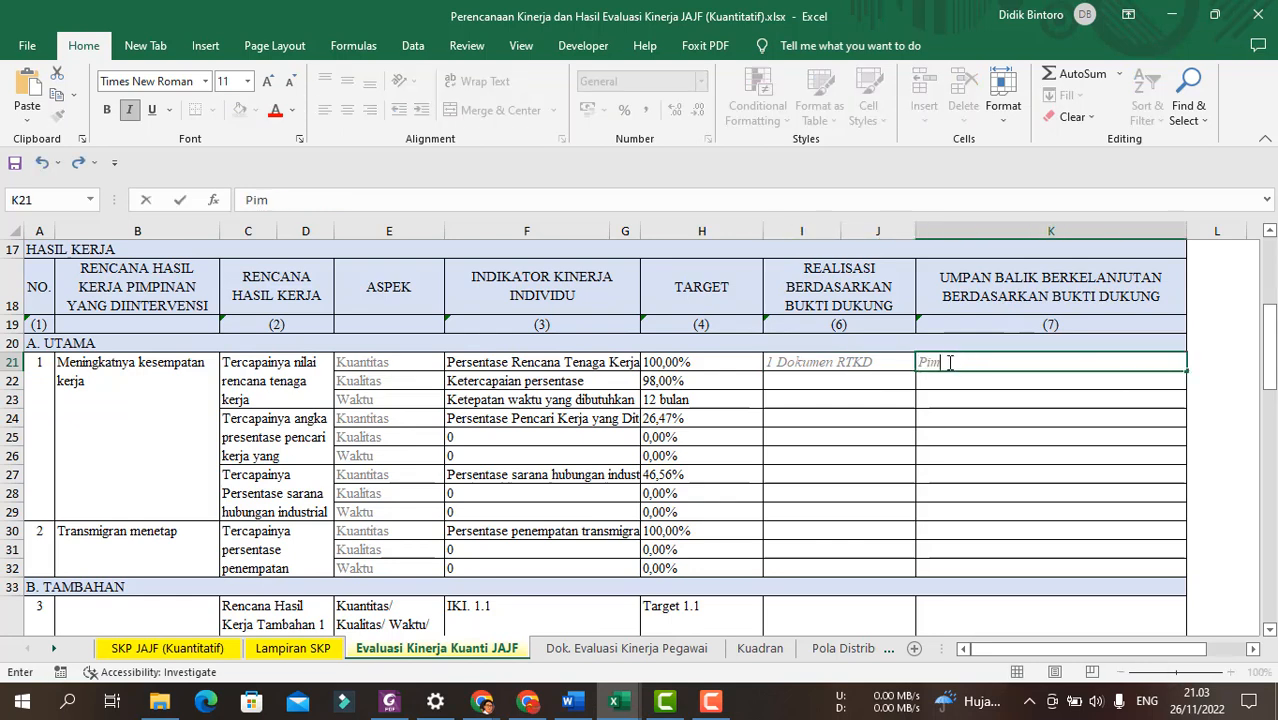
text(pinan:)
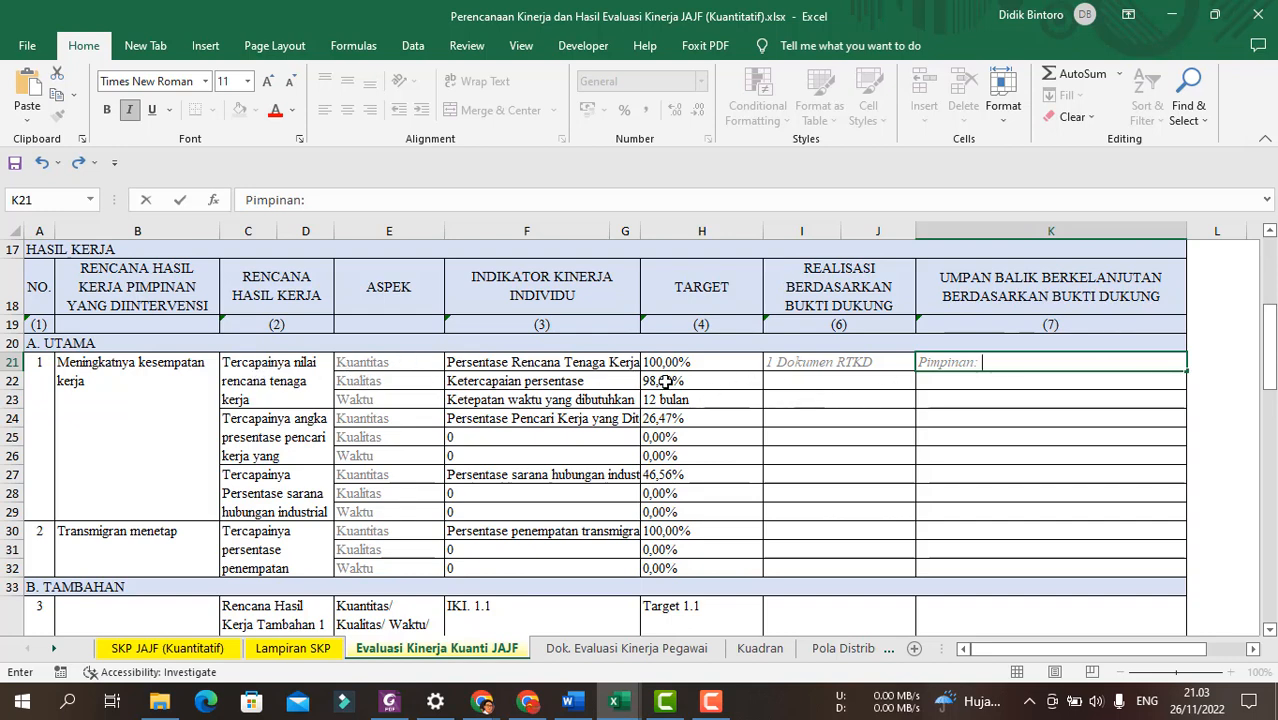
key(Escape)
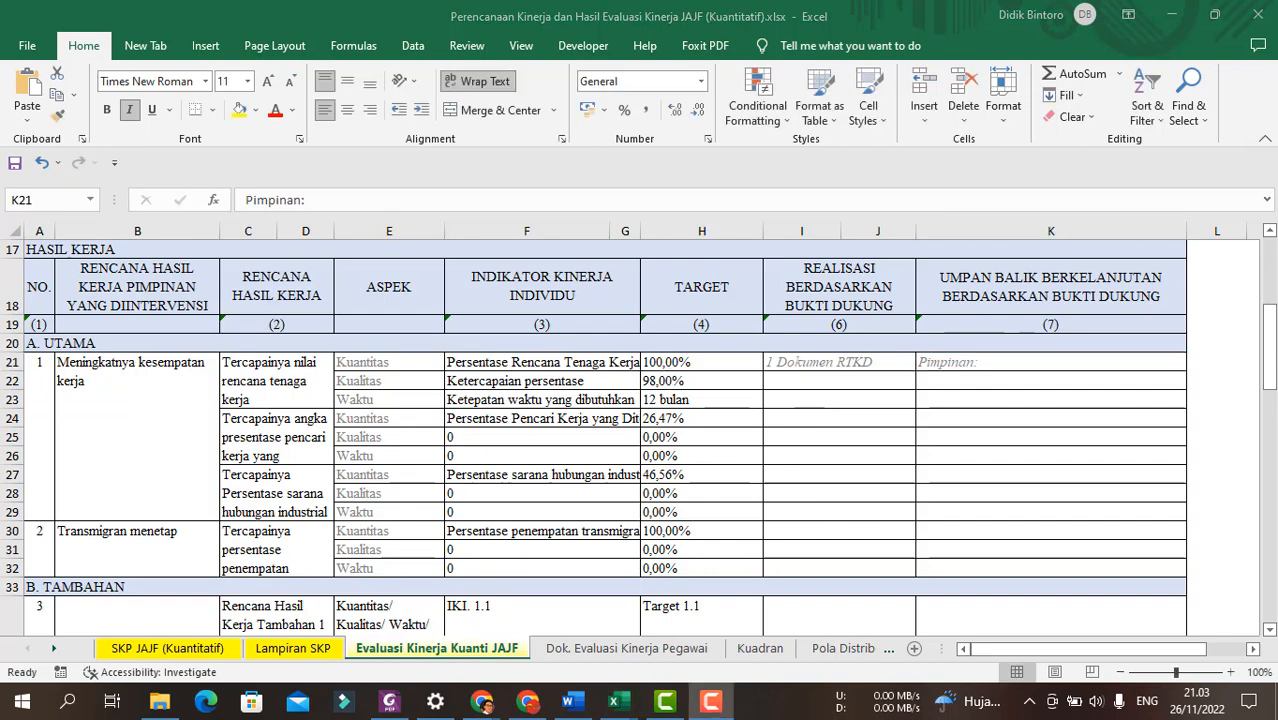
double_click(1023, 362)
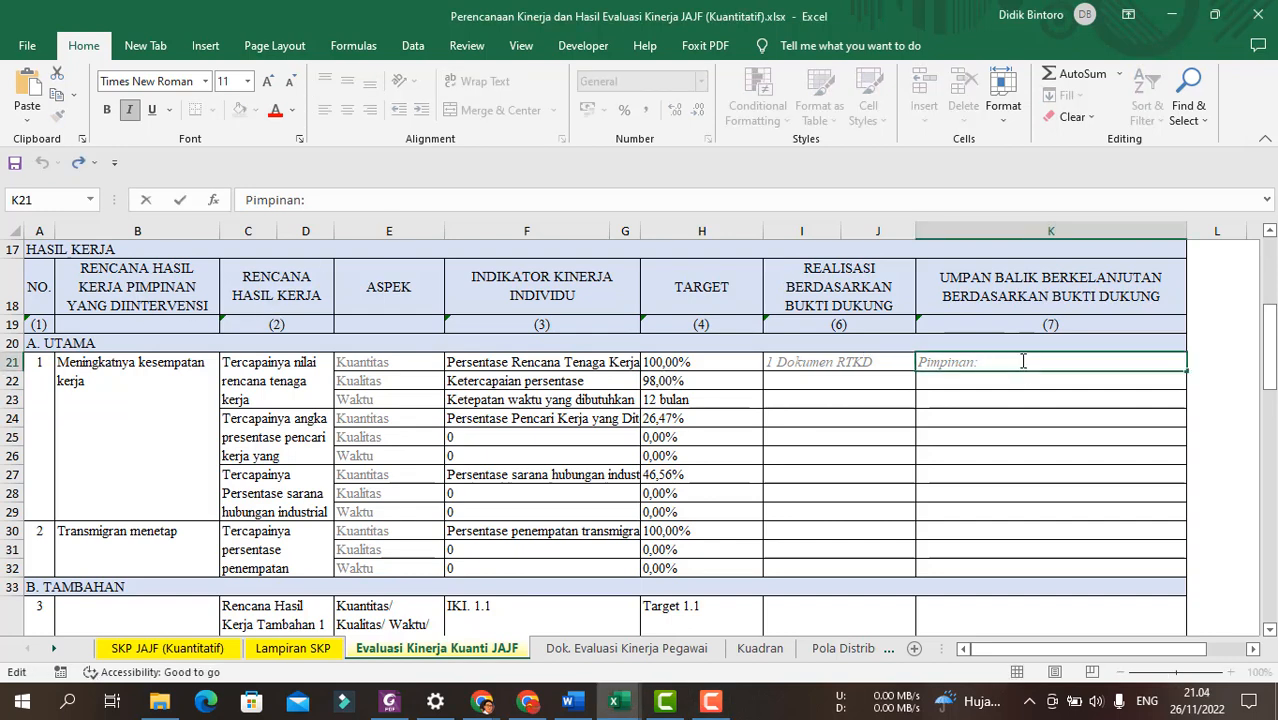
text(Pembuatan dokumen RTKD sangat cepat dan luar biasa, diluar ekspektasi saya, pertahankan!)
key(Return)
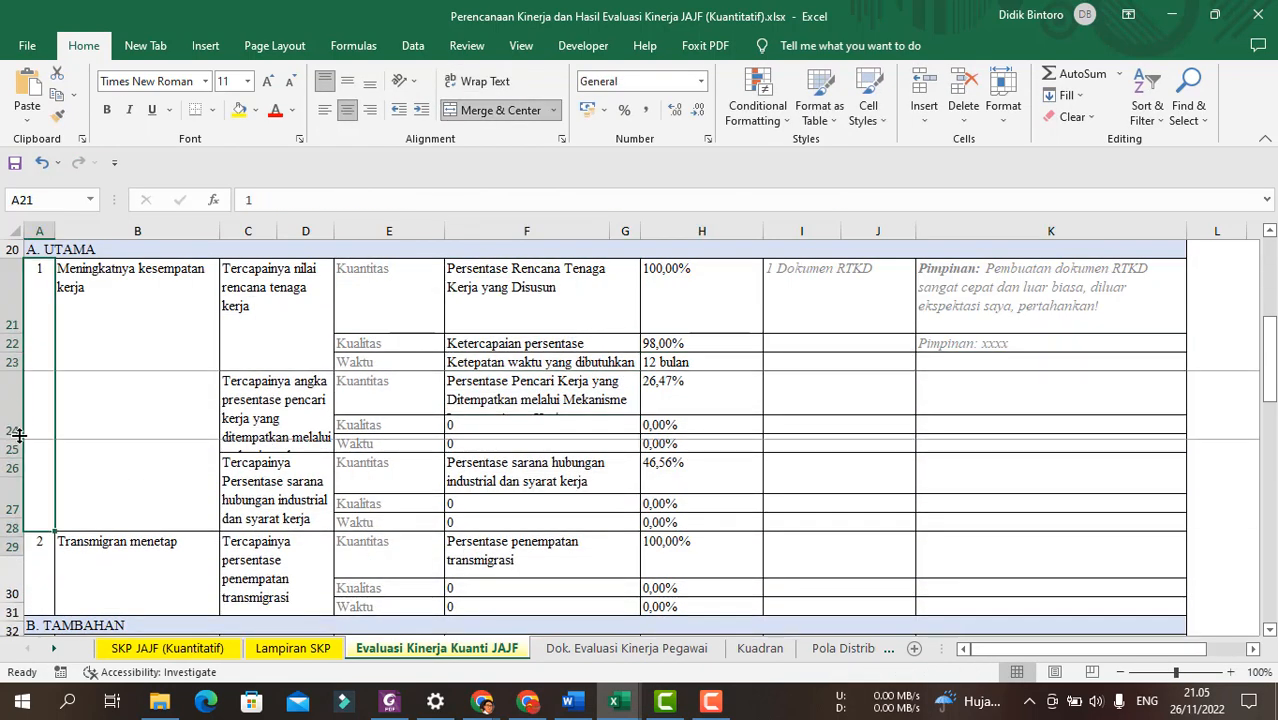
Clear the placeholder contents of row 34 under B. TAMBAHAN.
scroll(3, 401, down, 3)
click(3, 401)
key(Delete)
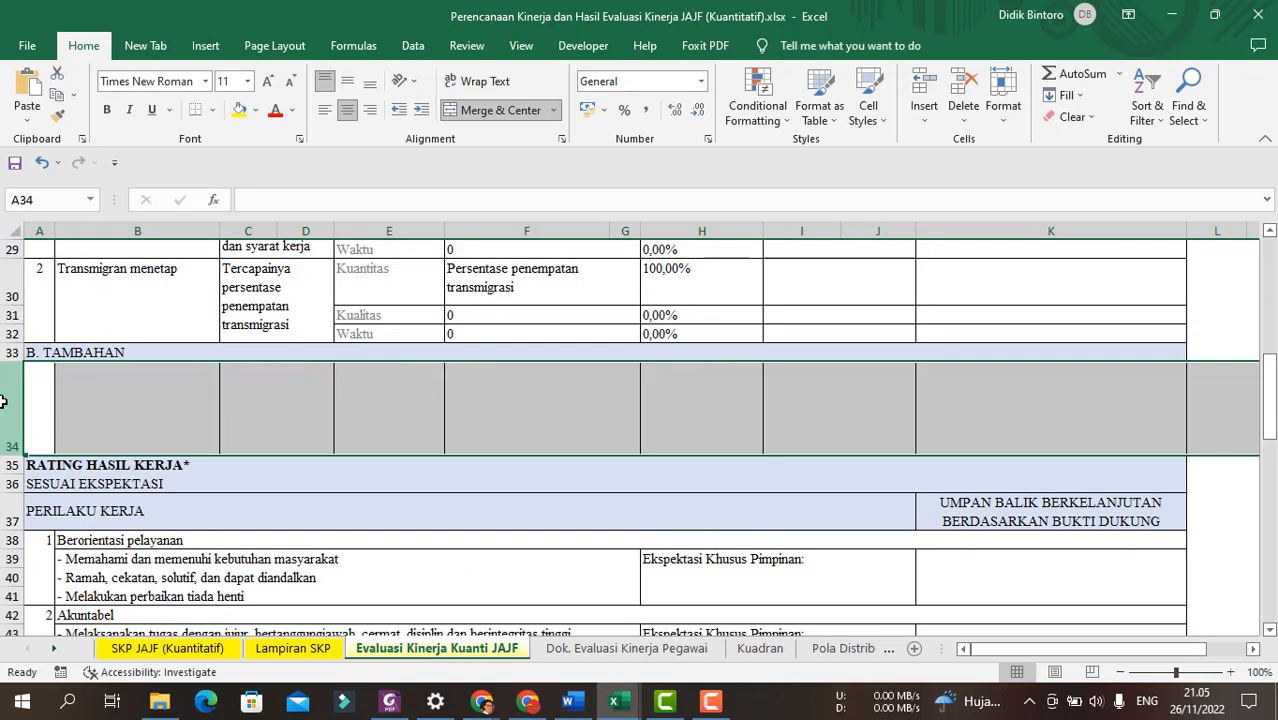
click(1195, 315)
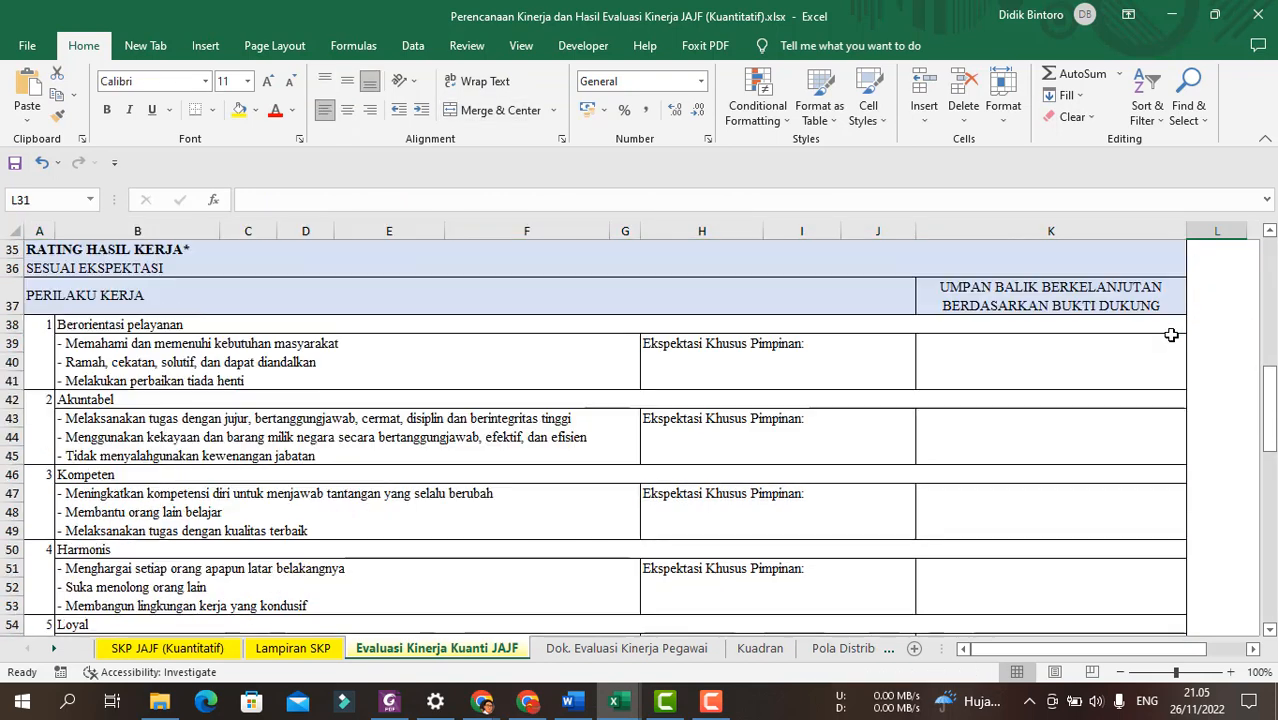
Enter the Berorientasi pelayanan feedback "Pimpinan: Sangat ramah terhadap masyarakat yang hendak mencari kartu AK1" in K39.
scroll(1167, 337, down, 2)
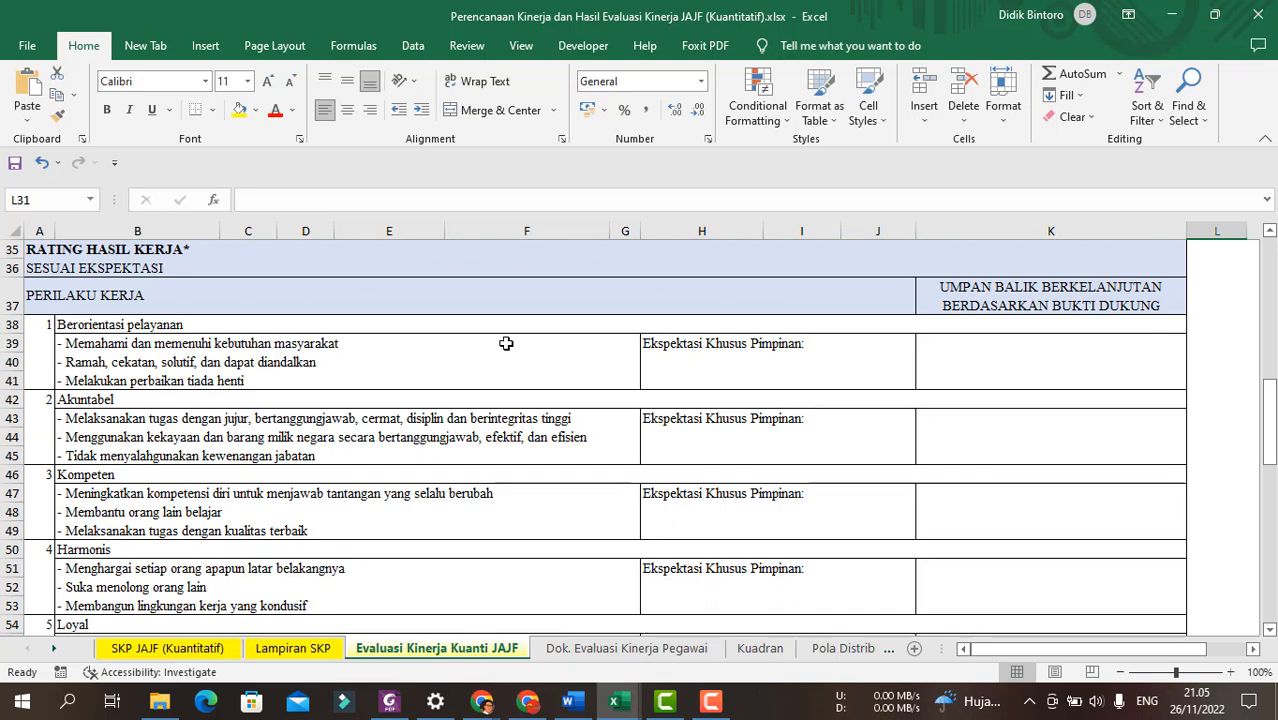
click(970, 349)
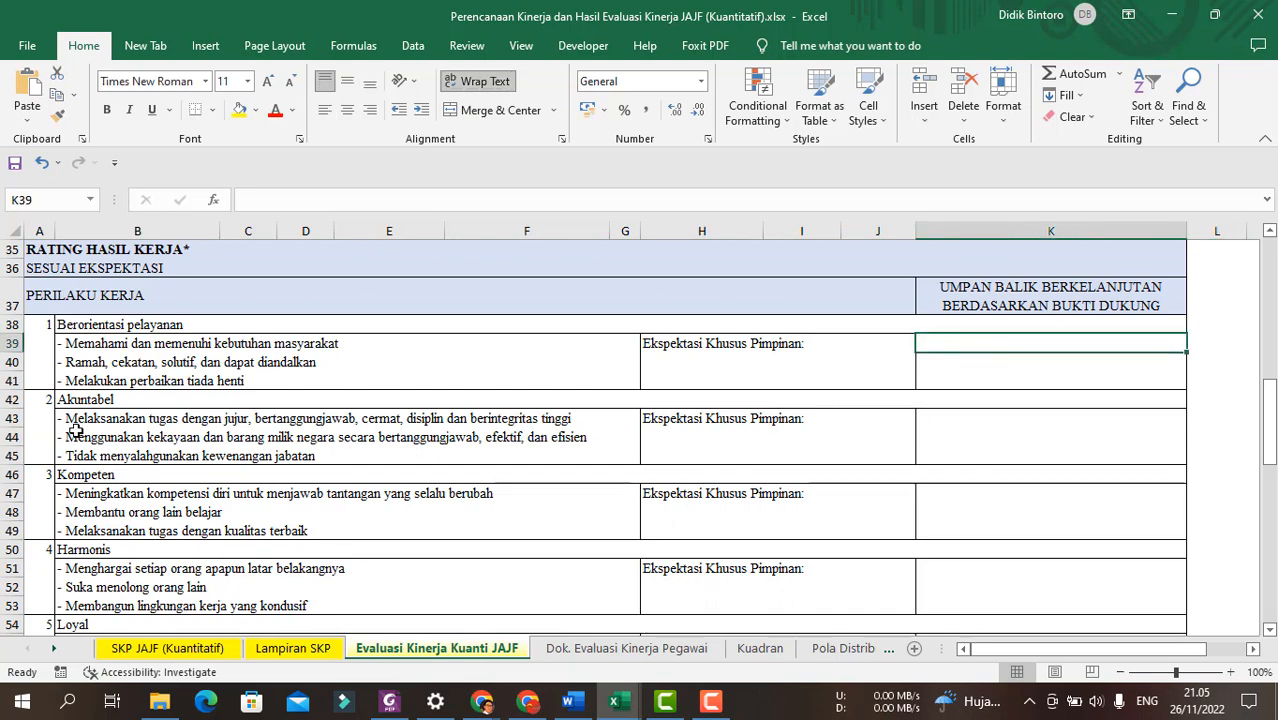
scroll(214, 420, up, 1)
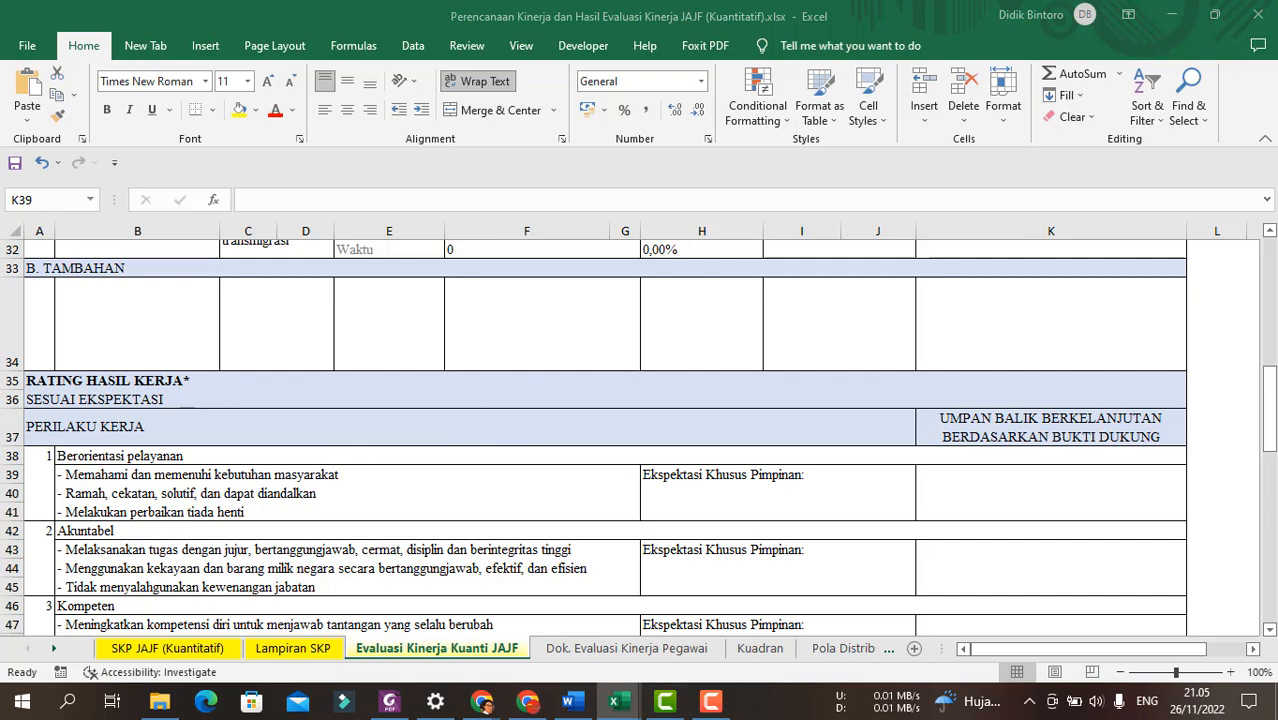
click(1011, 478)
click(984, 498)
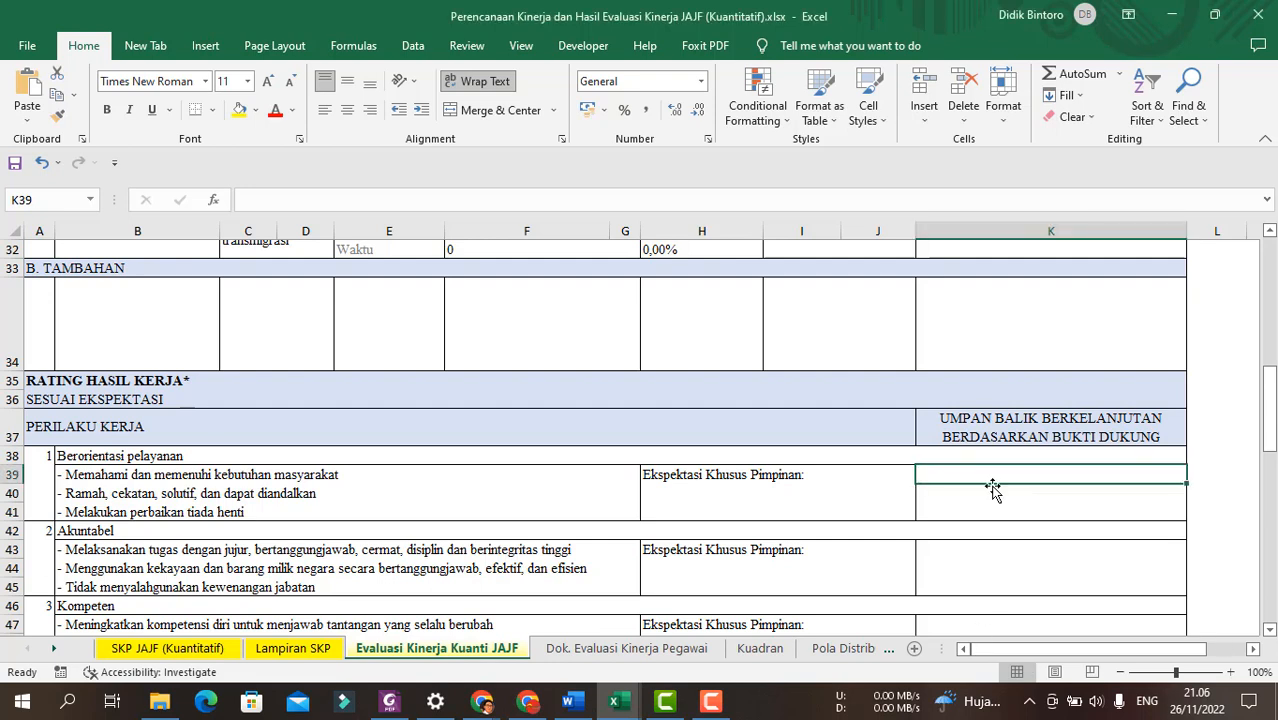
text(Pimpina)
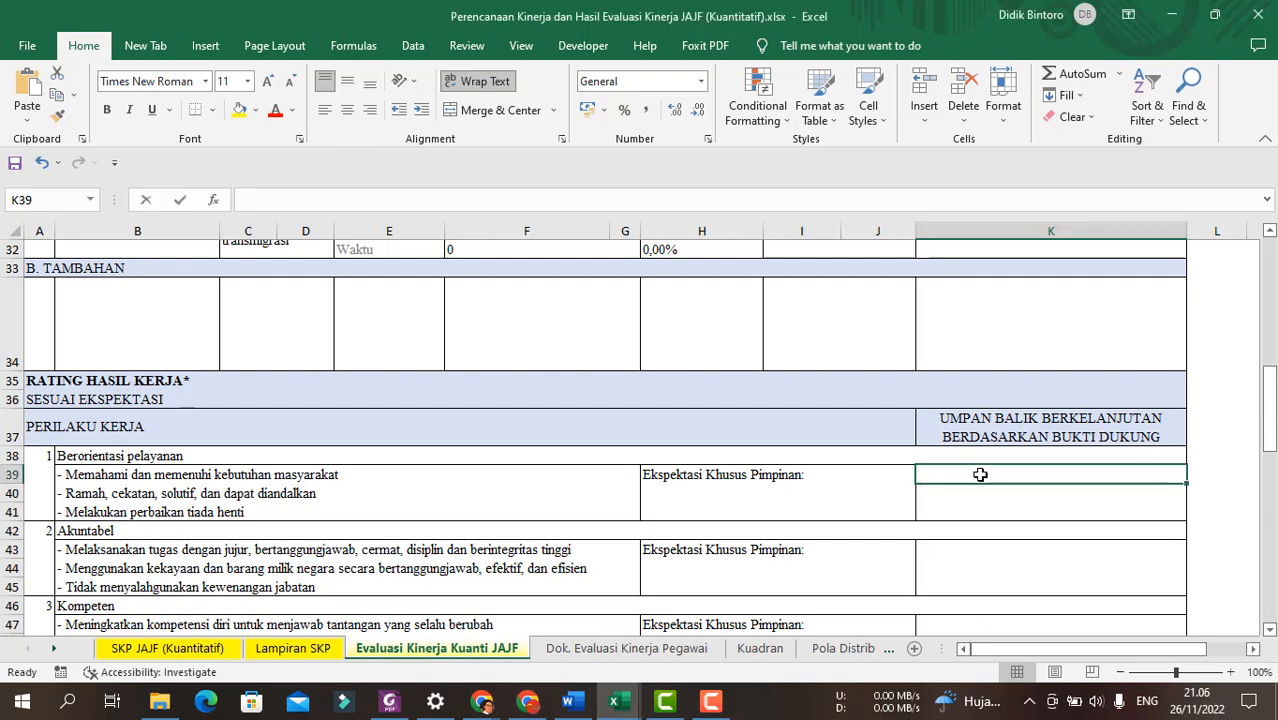
text(n: Sangat ramah terhadap masyarakat yang hendak mencari kartu AK1)
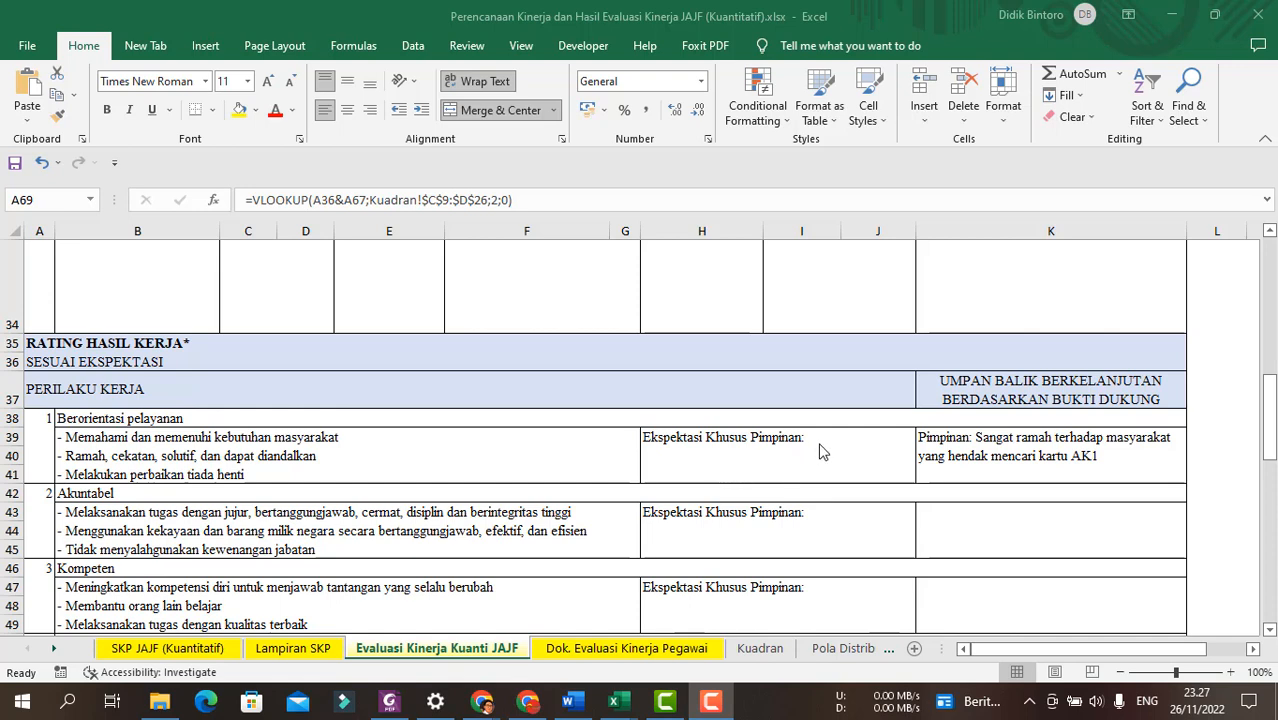
Add "Terbuka terhadap masukan dari orang lain" after Ekspektasi Khusus Pimpinan in H39 and increase the height of row 39 to fit the text.
click(828, 449)
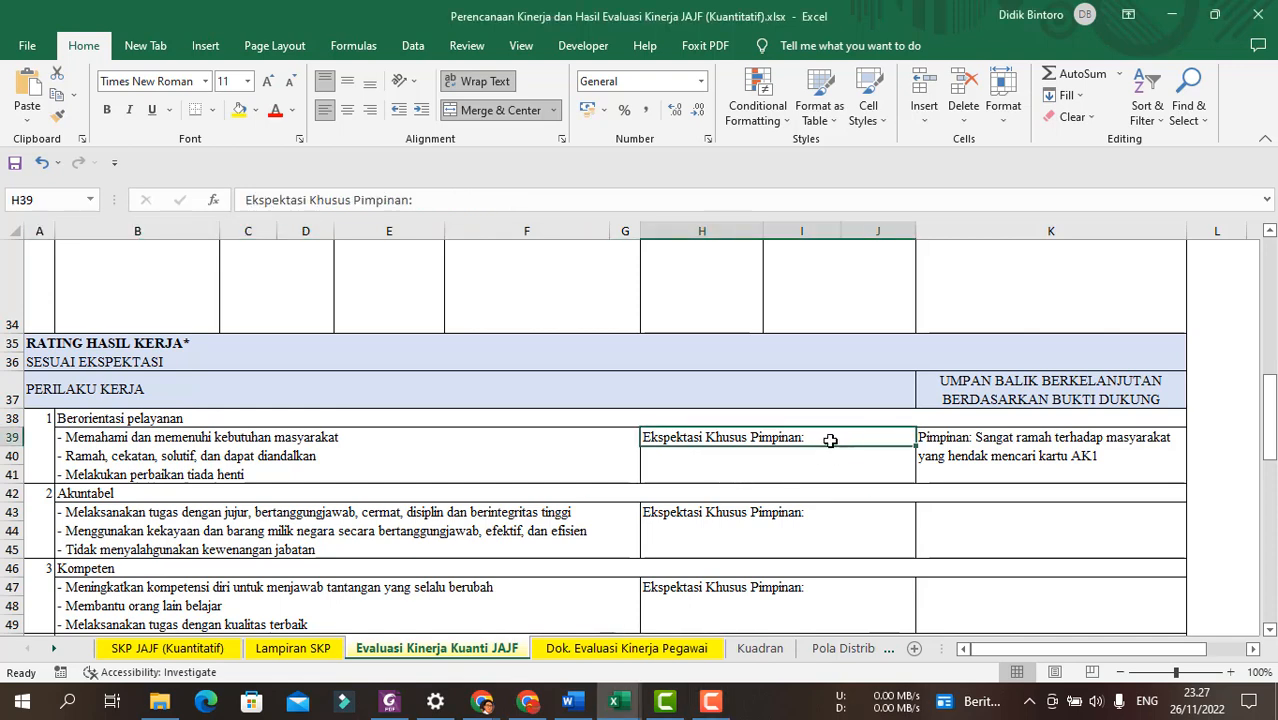
double_click(830, 440)
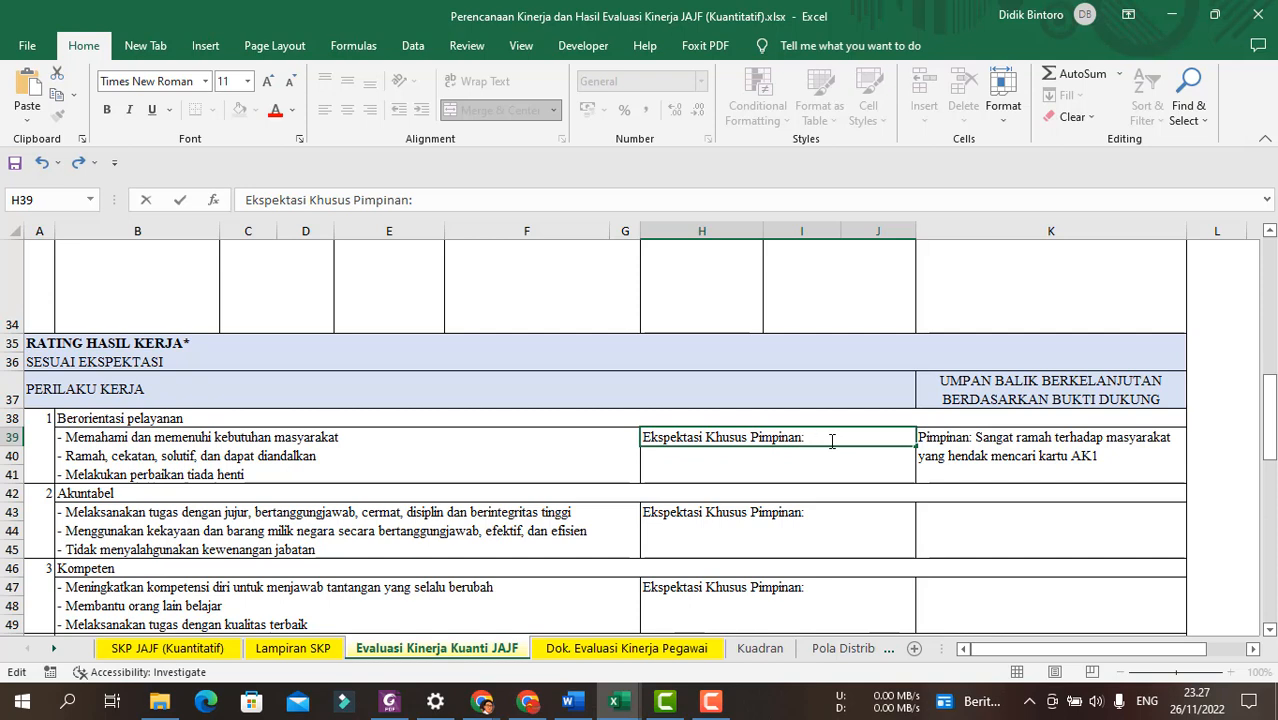
text(Terbuk )
text(terh)
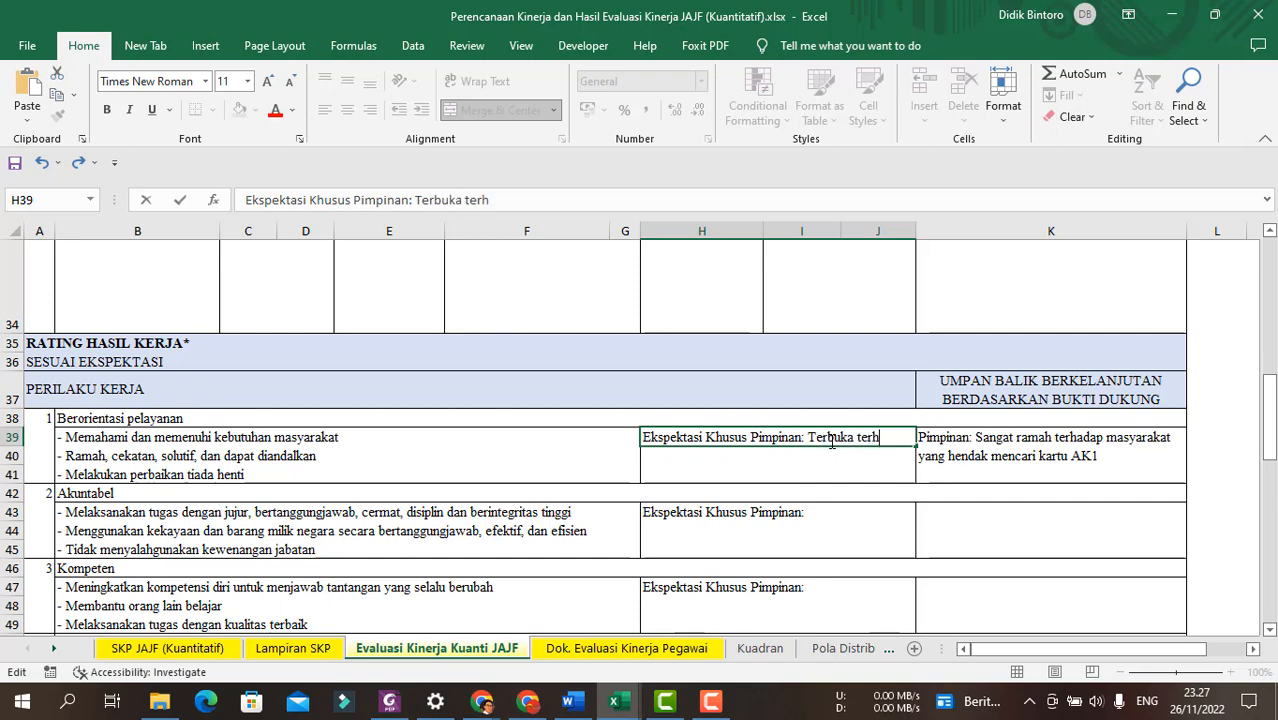
text(adap masiua)
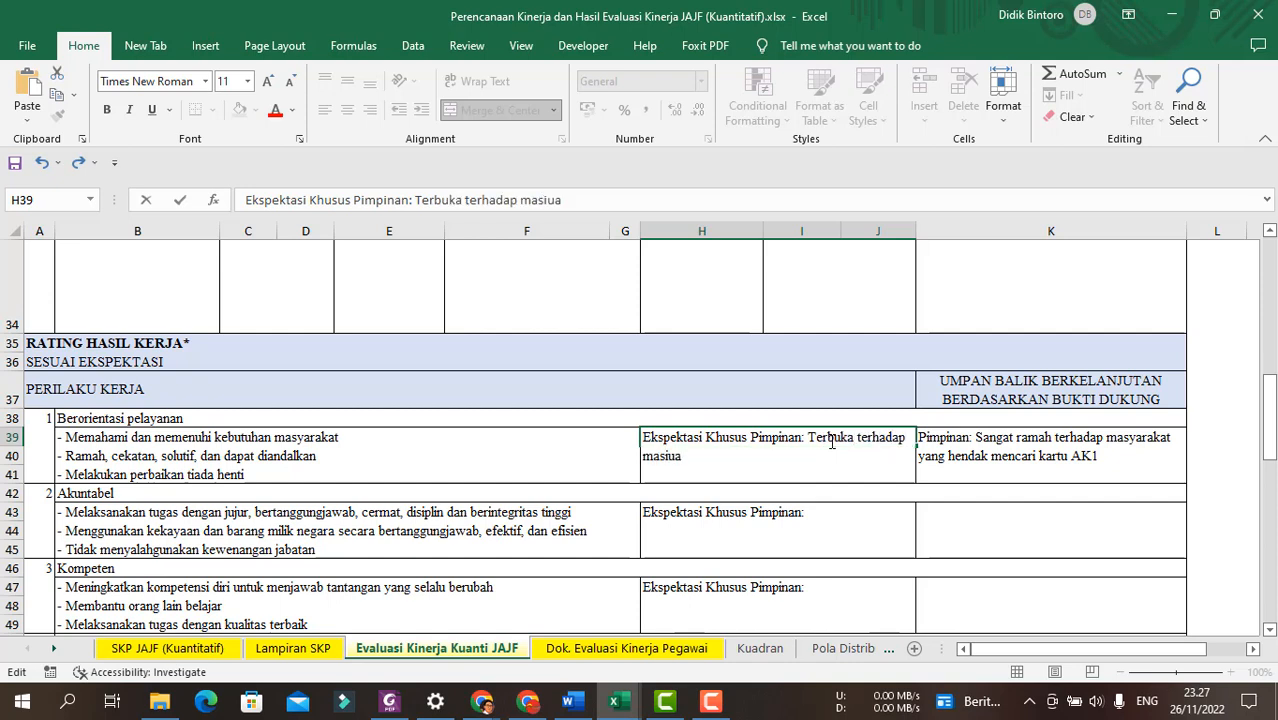
key(BackSpace)
key(BackSpace)
key(BackSpace)
text(ukan dari orang lain)
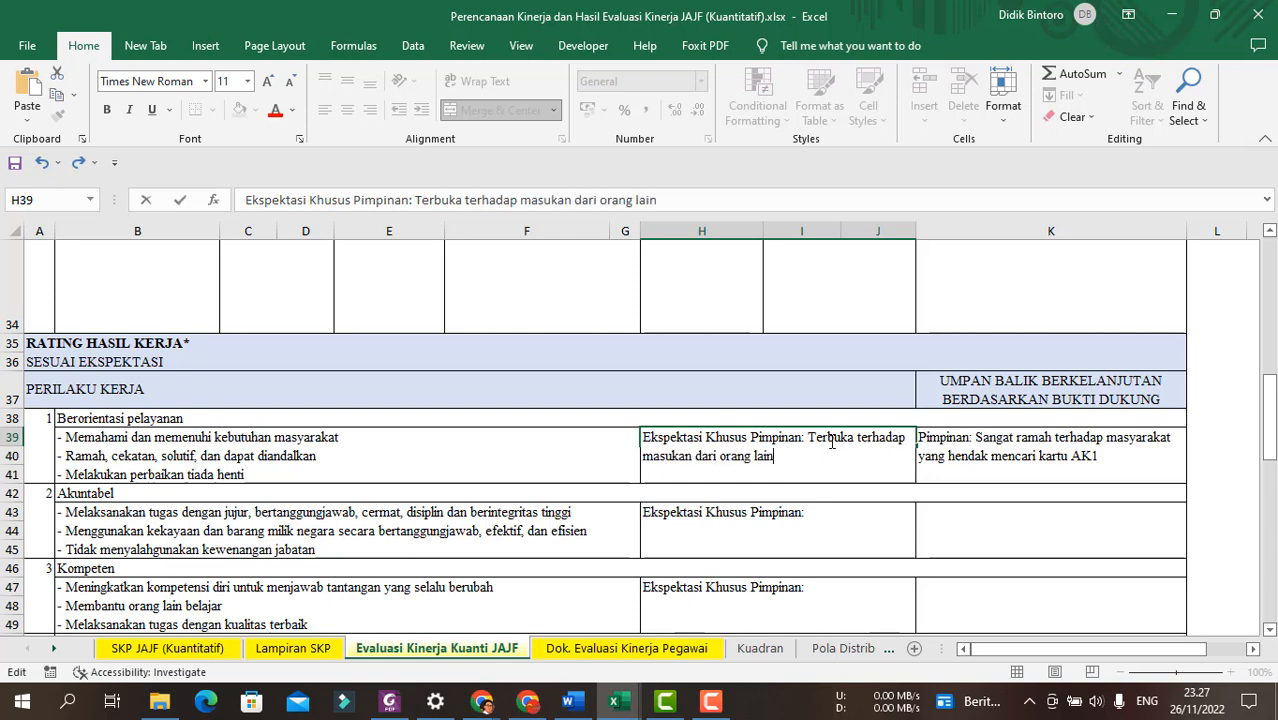
key(Return)
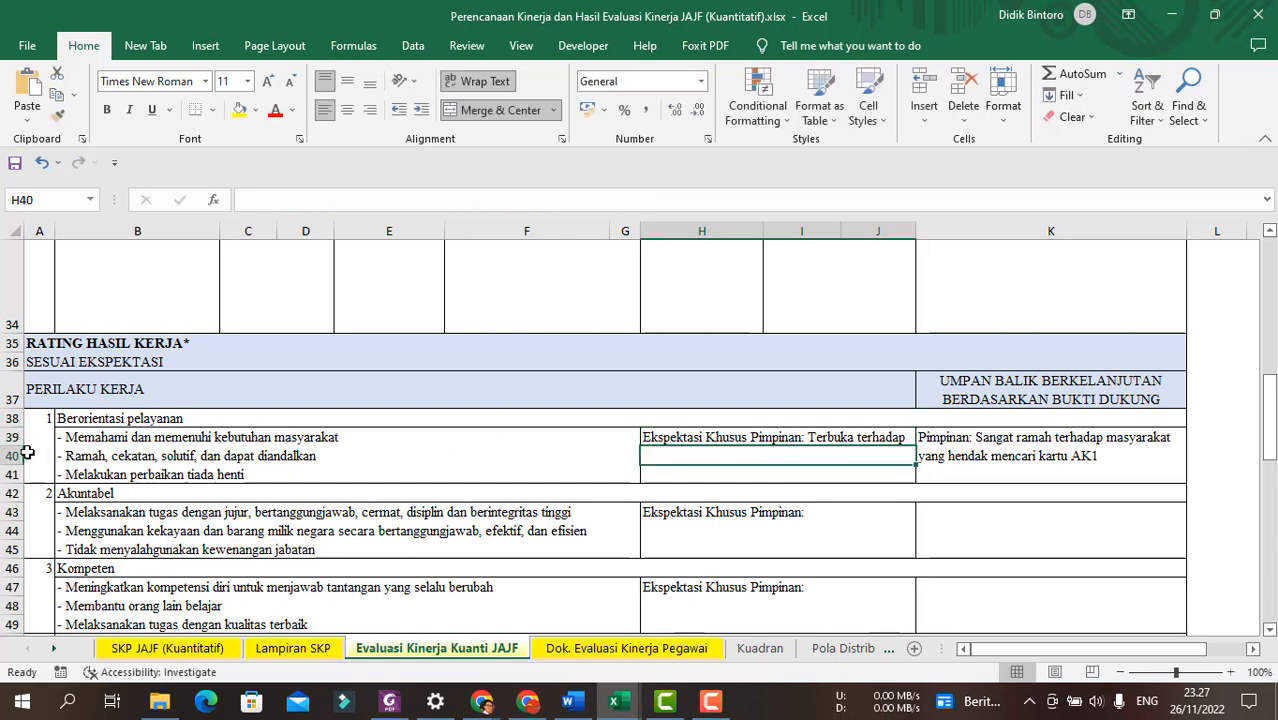
drag(22, 446, 18, 467)
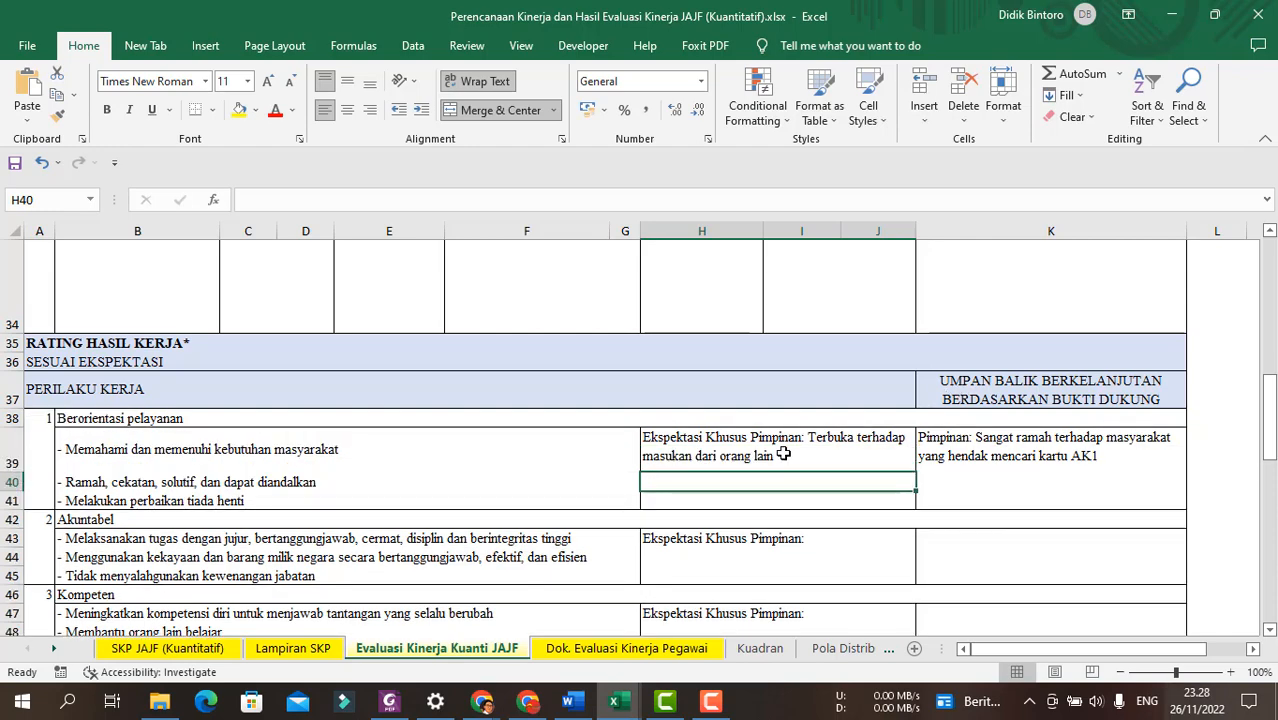
Review the remaining PERILAKU KERJA items and the RATING PERILAKU KERJA and PREDIKAT KINERJA PEGAWAI sections below them.
scroll(780, 456, down, 1)
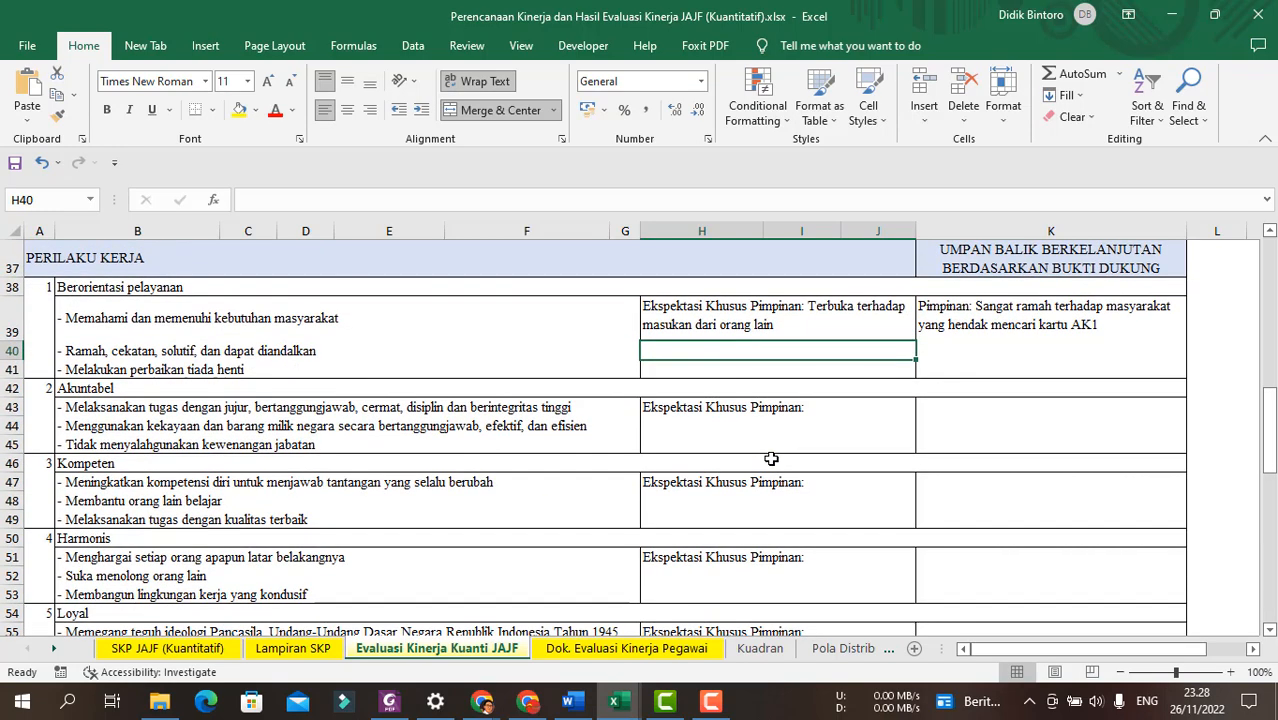
scroll(771, 459, down, 2)
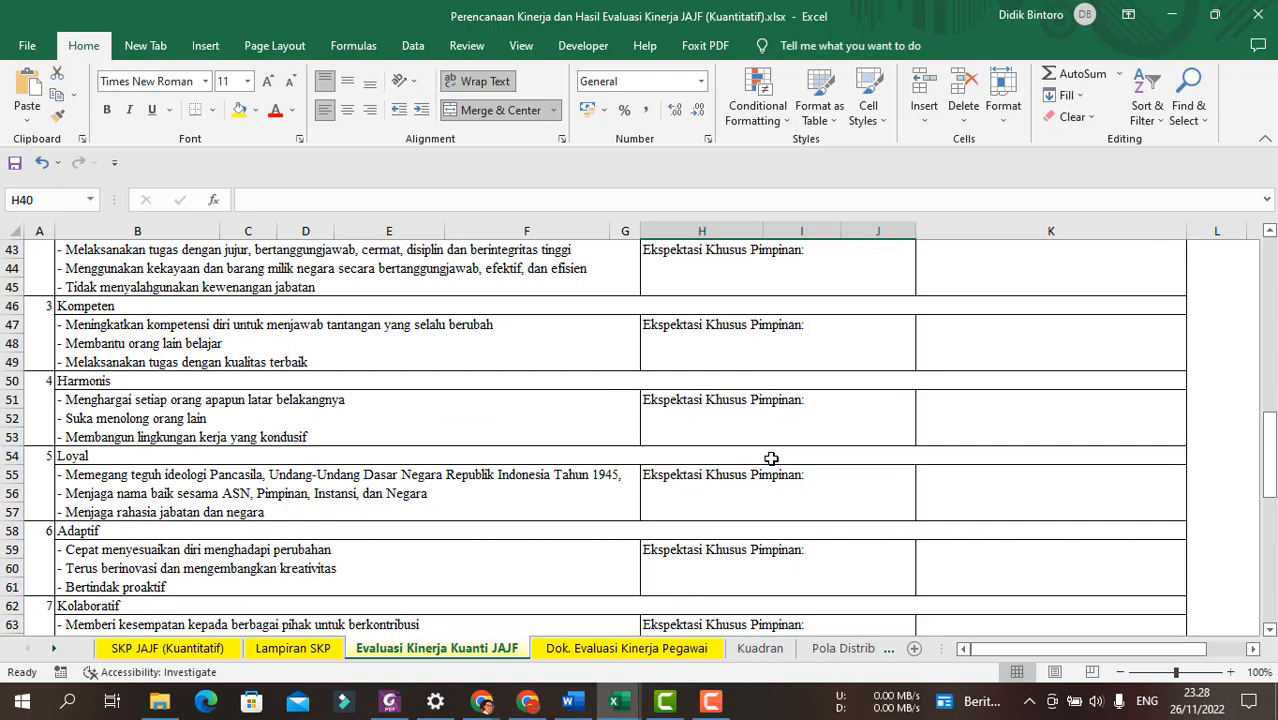
scroll(771, 459, down, 3)
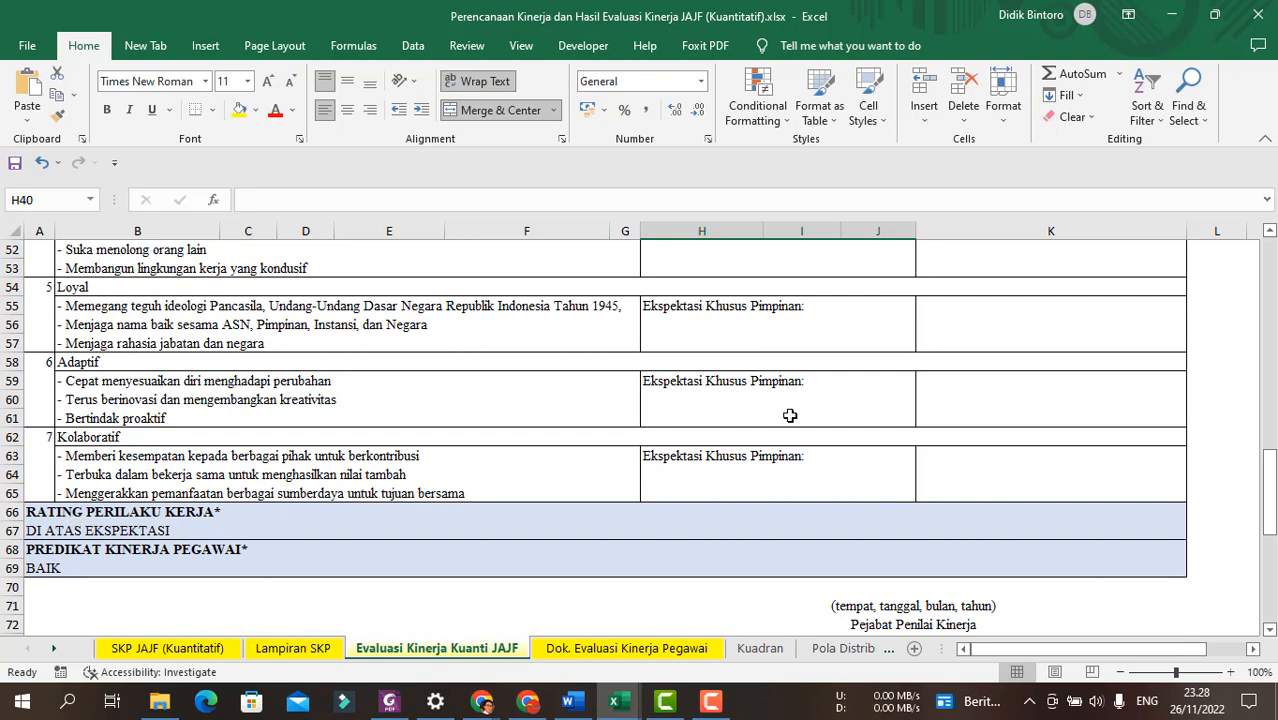
Set the RATING PERILAKU KERJA in A67 of the Evaluasi Kinerja Kuanti JAJF sheet to SESUAI EKSPEKTASI.
click(184, 328)
scroll(190, 364, up, 7)
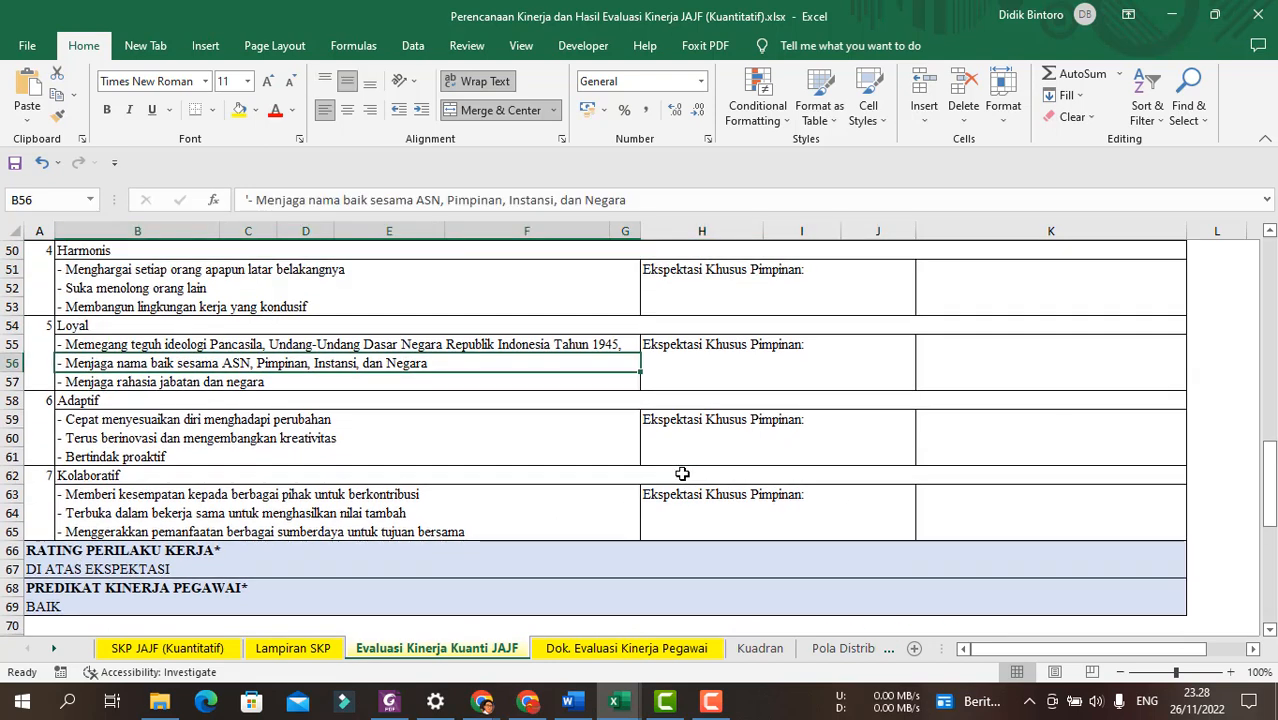
scroll(190, 366, down, 9)
scroll(190, 366, up, 1)
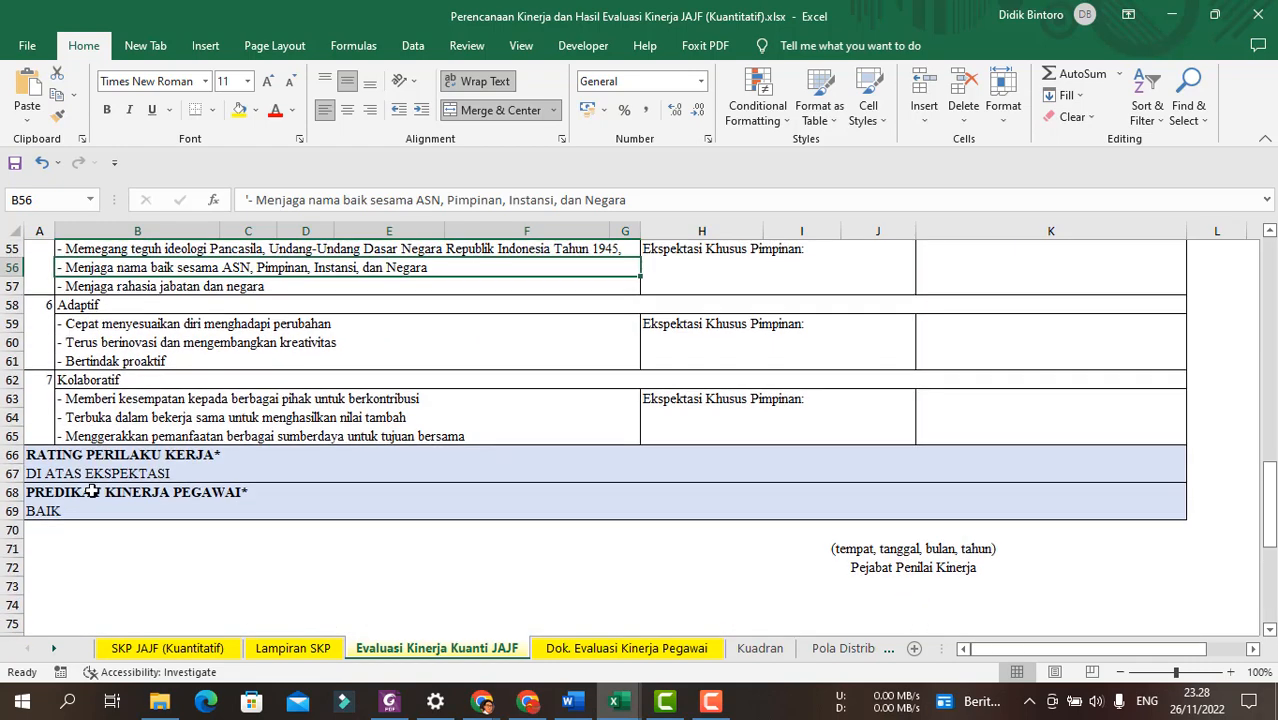
click(44, 474)
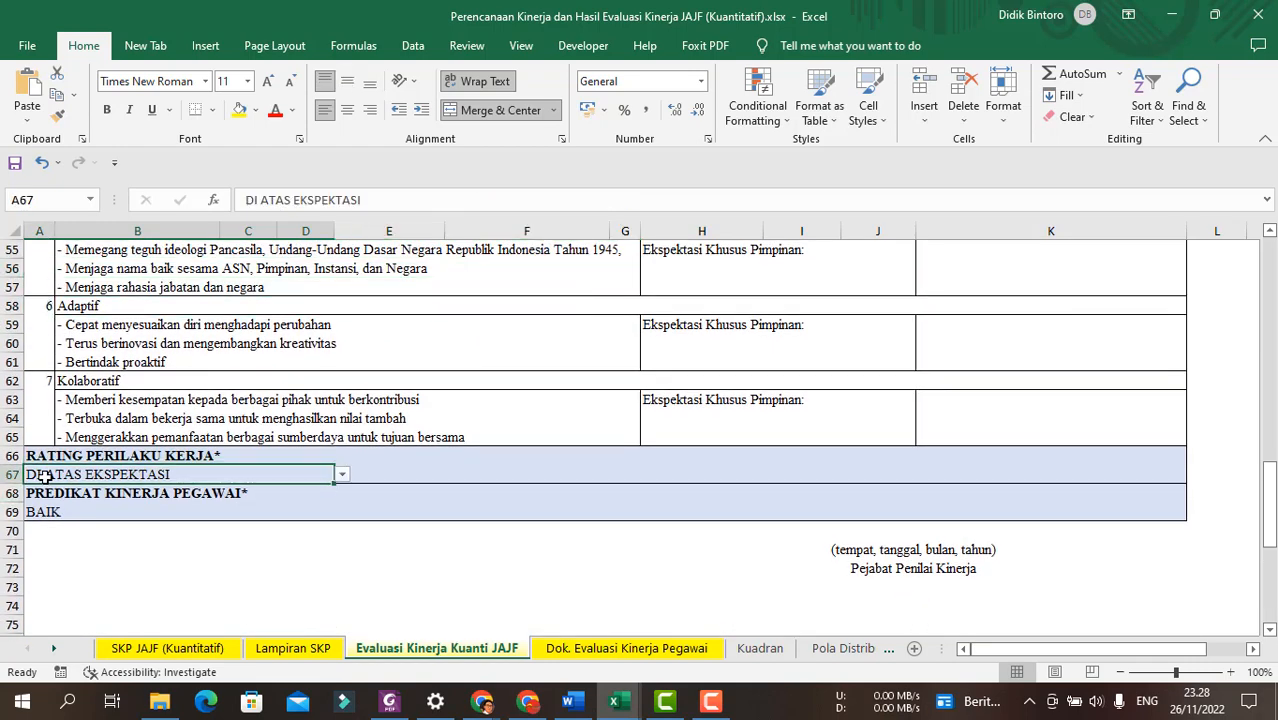
click(342, 474)
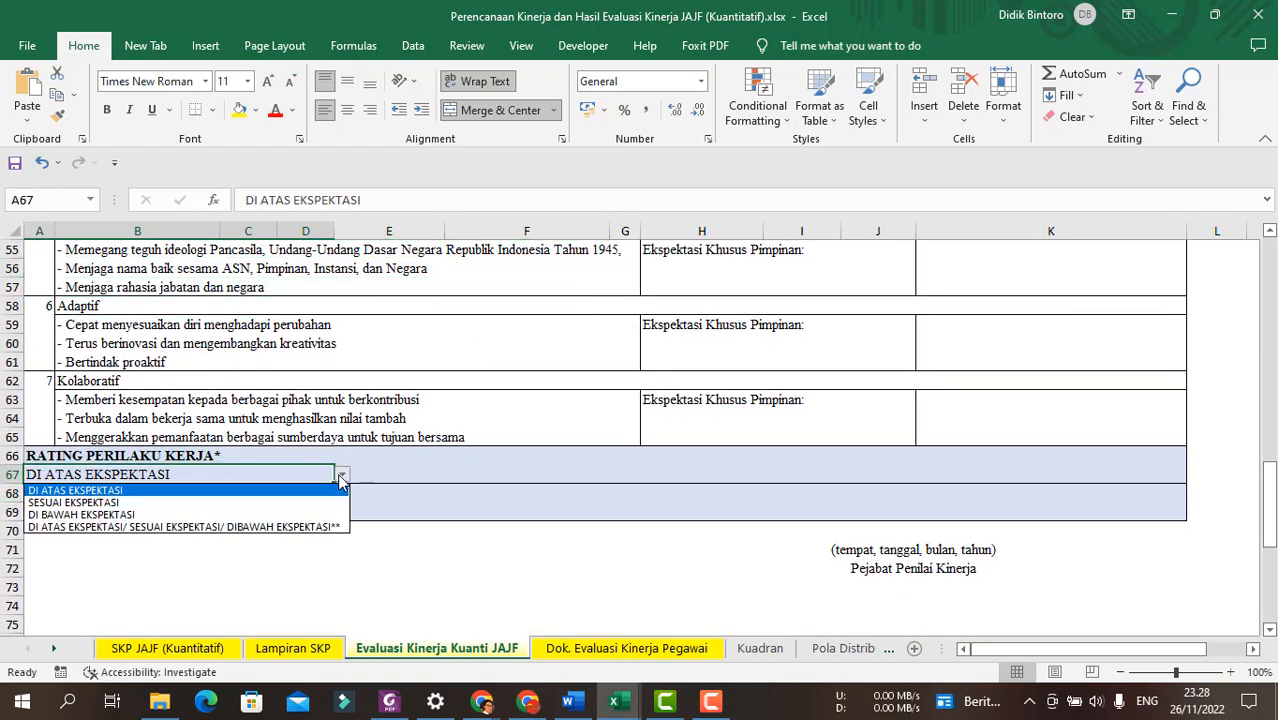
click(110, 503)
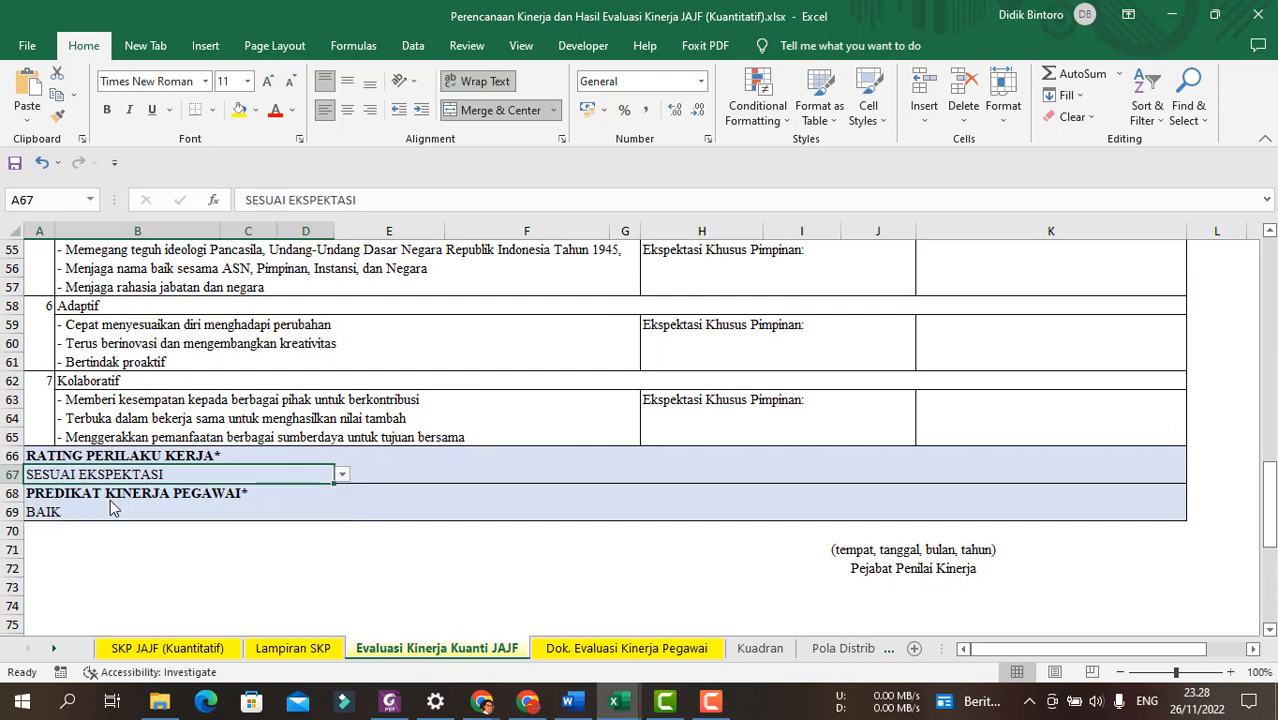
click(310, 569)
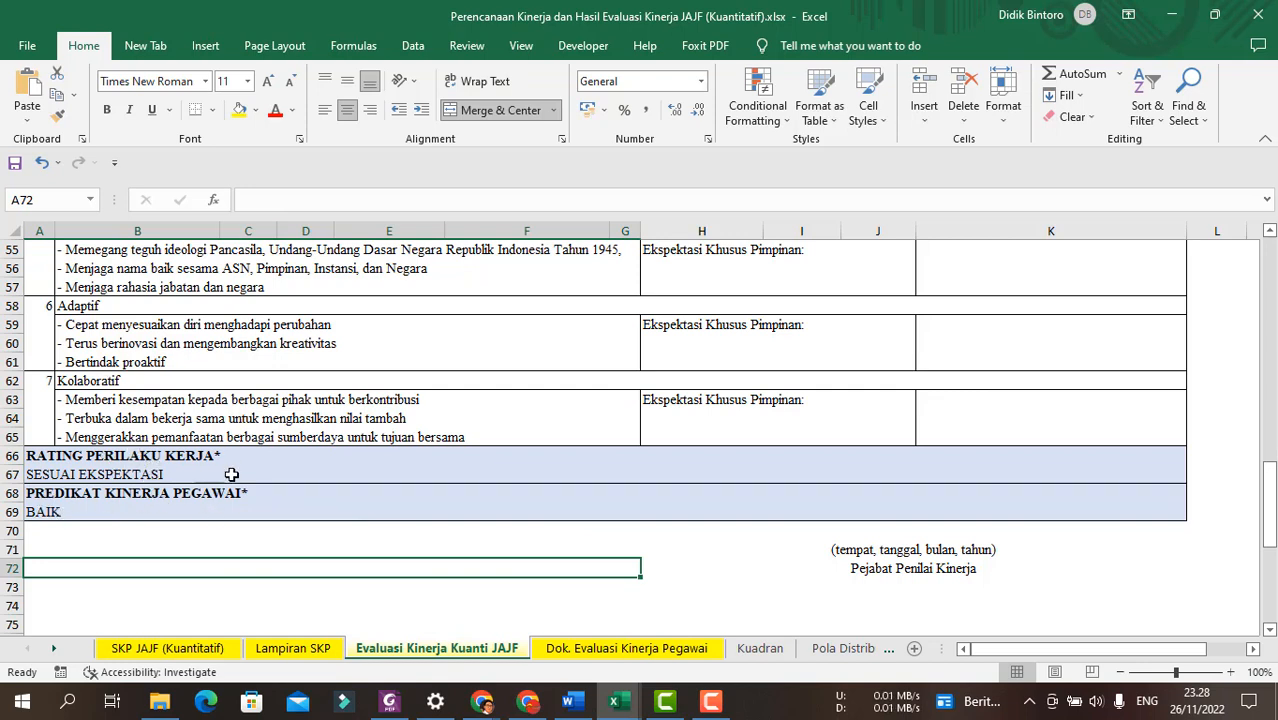
click(77, 455)
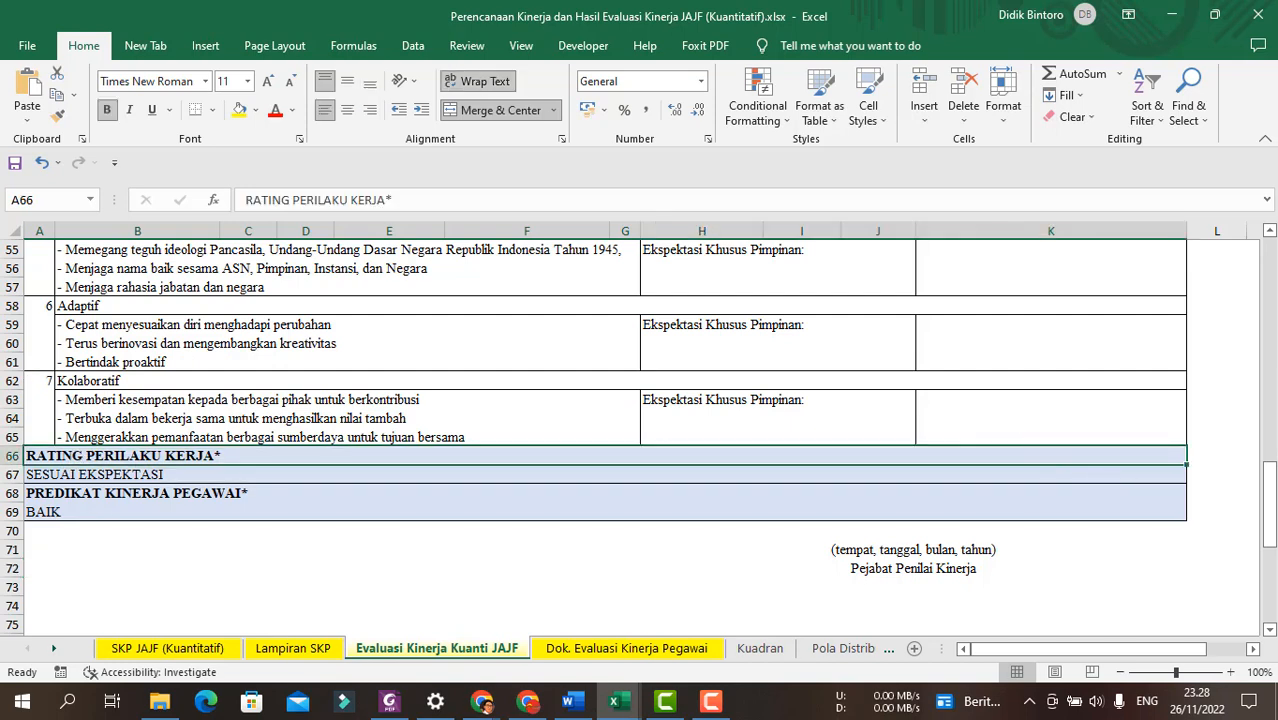
drag(1269, 488, 1273, 528)
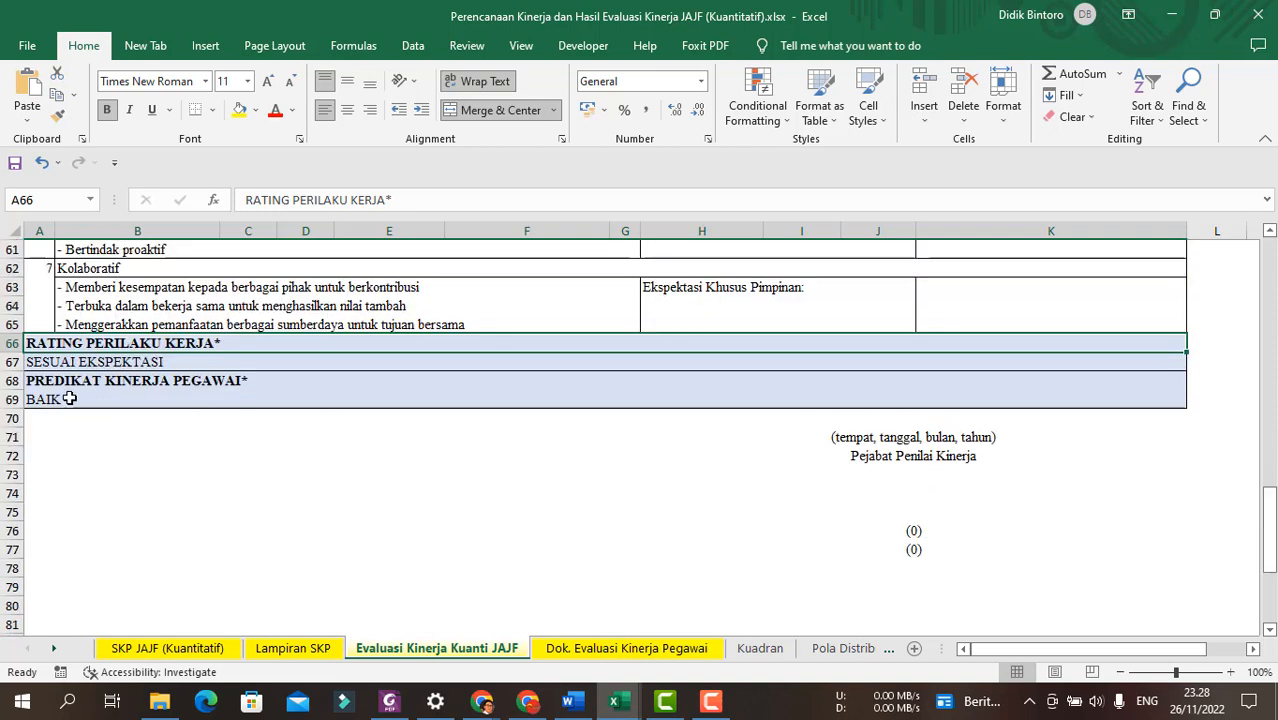
click(70, 398)
click(393, 476)
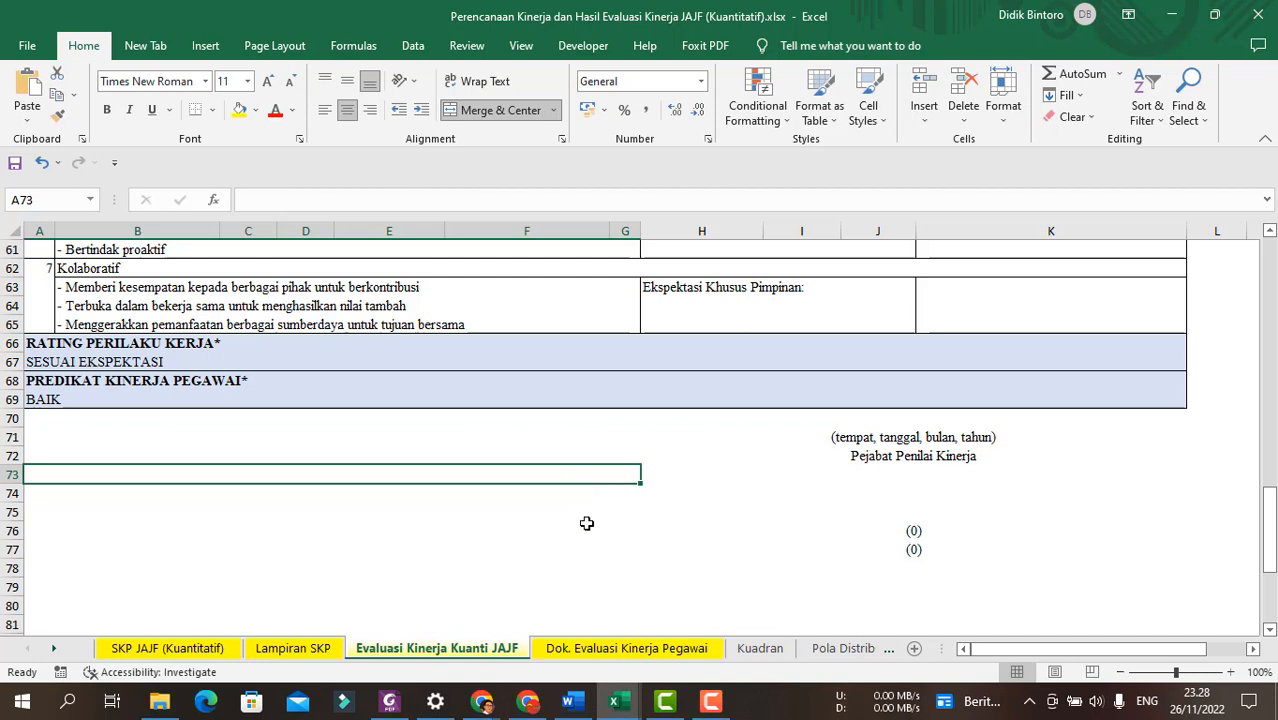
Examine the Dok. Evaluasi Kinerja Pegawai sheet, from the PEGAWAI YANG DINILAI and PEJABAT PENILAI KINERJA fields to CATATAN/REKOMENDASI.
click(617, 650)
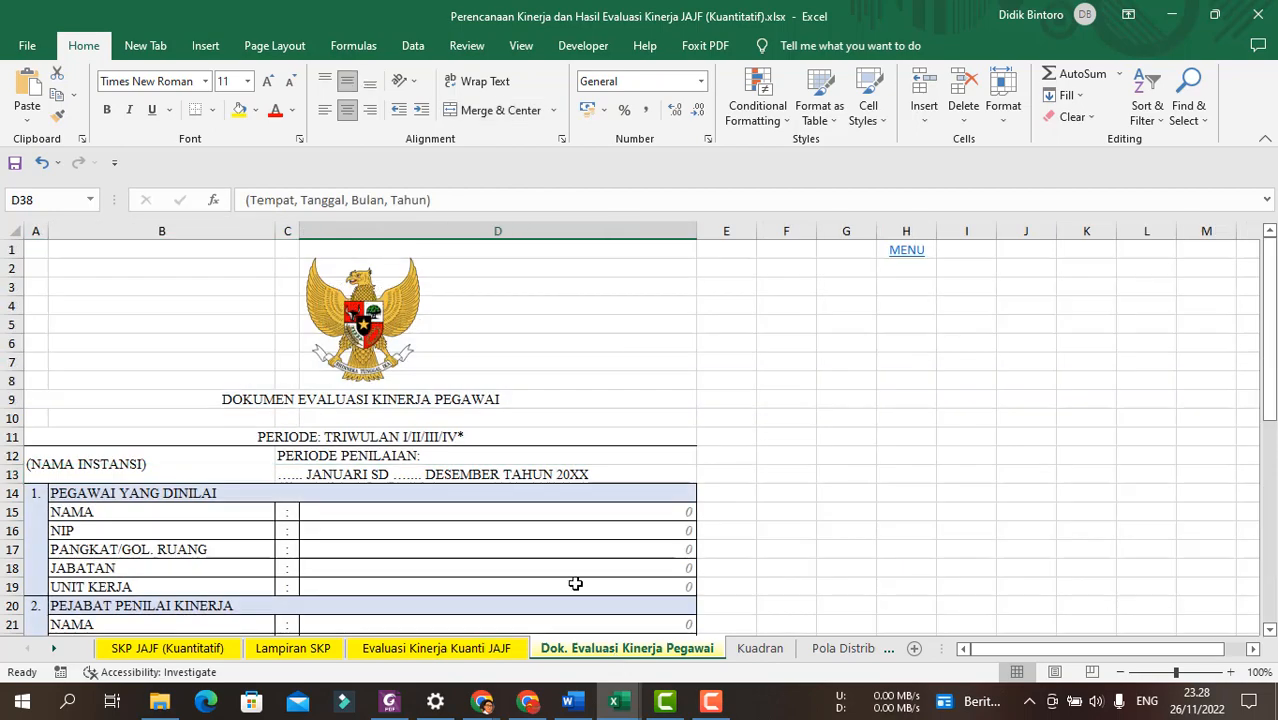
click(742, 395)
scroll(742, 395, down, 4)
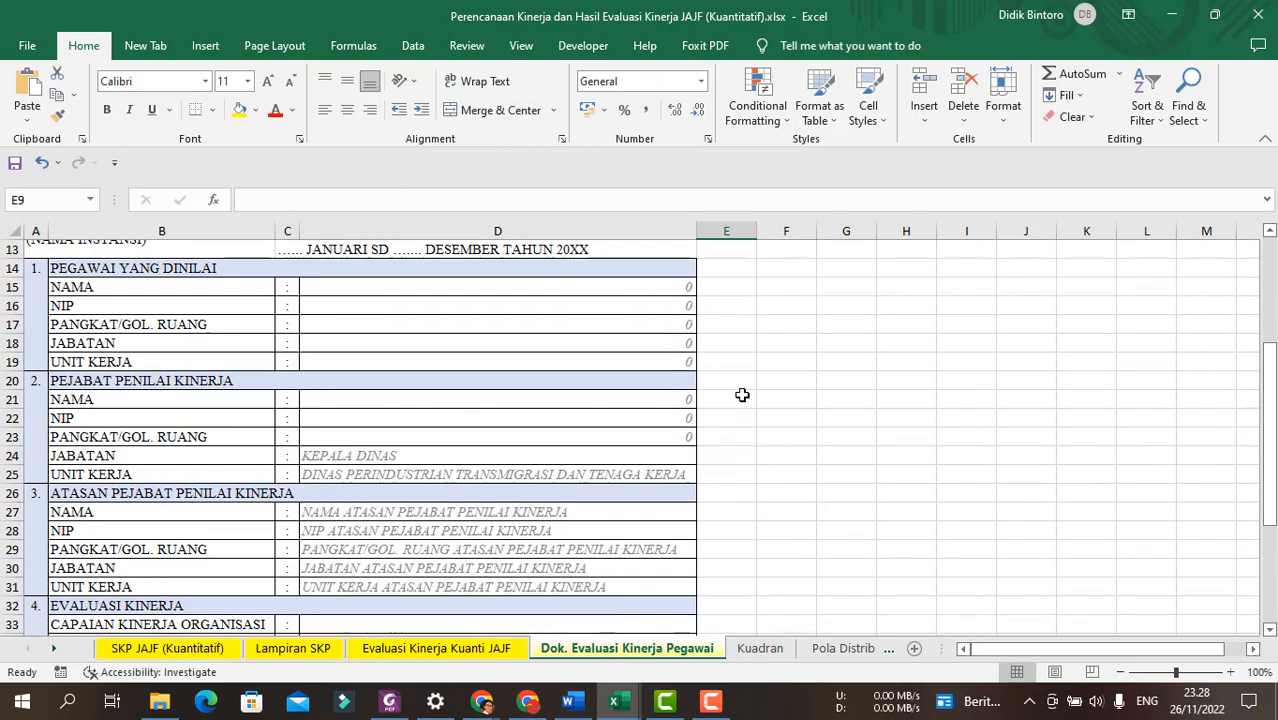
scroll(742, 395, up, 1)
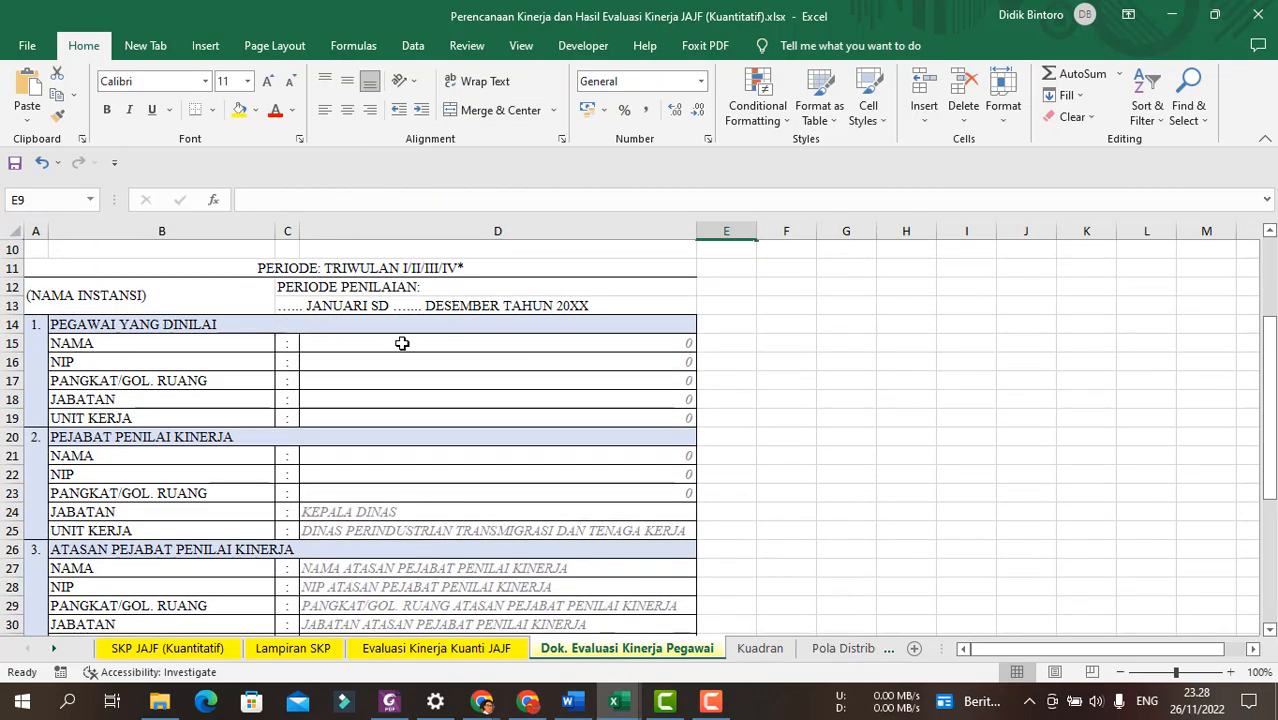
drag(417, 338, 434, 508)
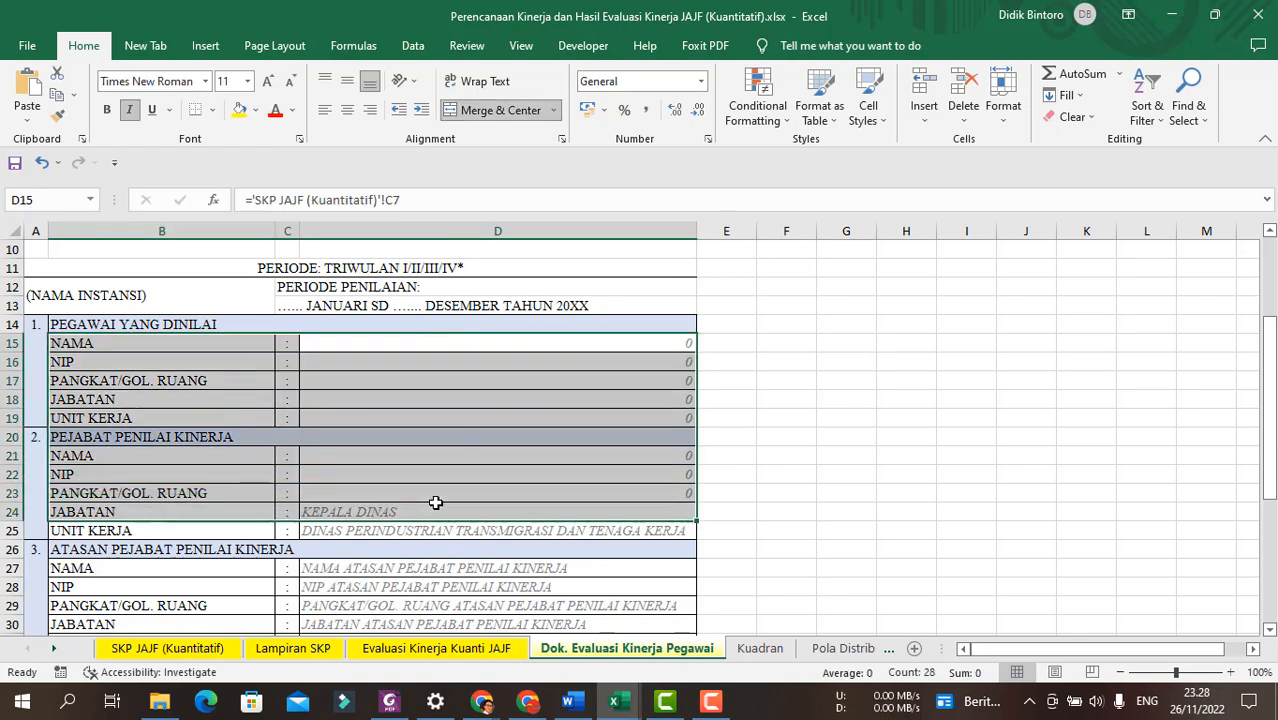
scroll(436, 502, down, 3)
scroll(436, 502, down, 1)
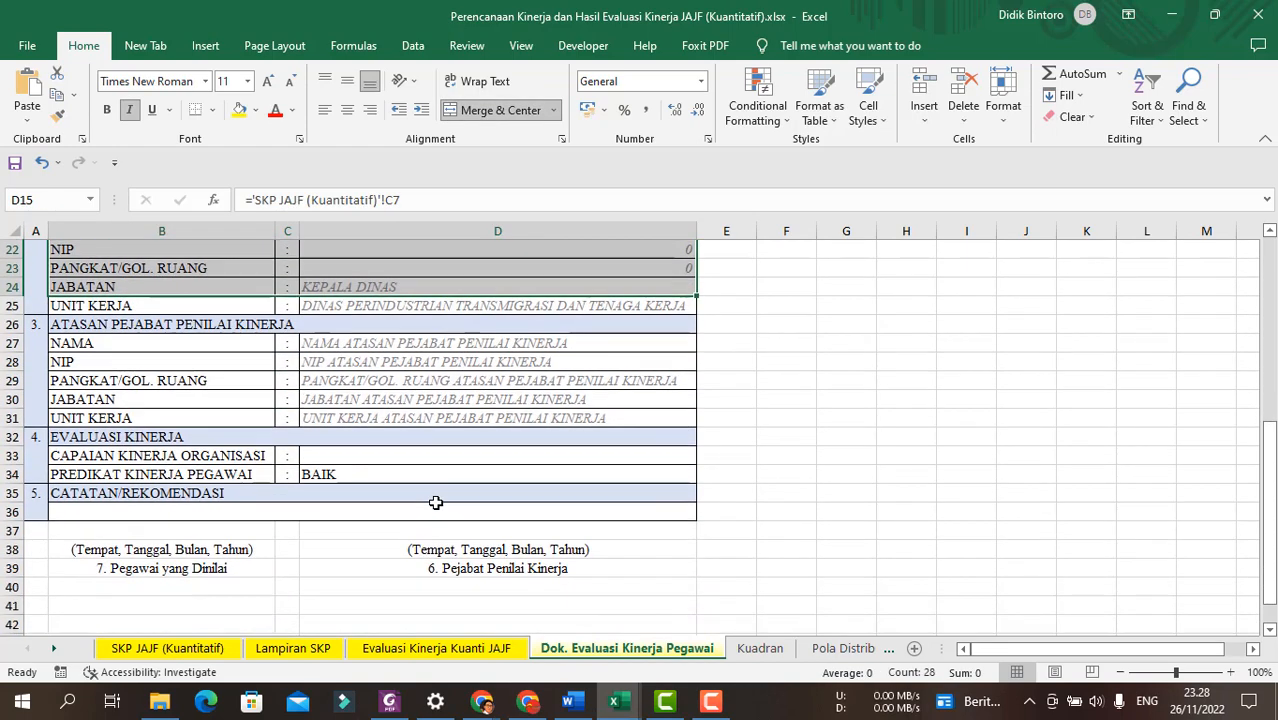
Compare PREDIKAT KINERJA PEGAWAI in D34 with its source cell A69 on the Evaluasi Kinerja Kuanti JAJF sheet.
click(366, 458)
click(372, 475)
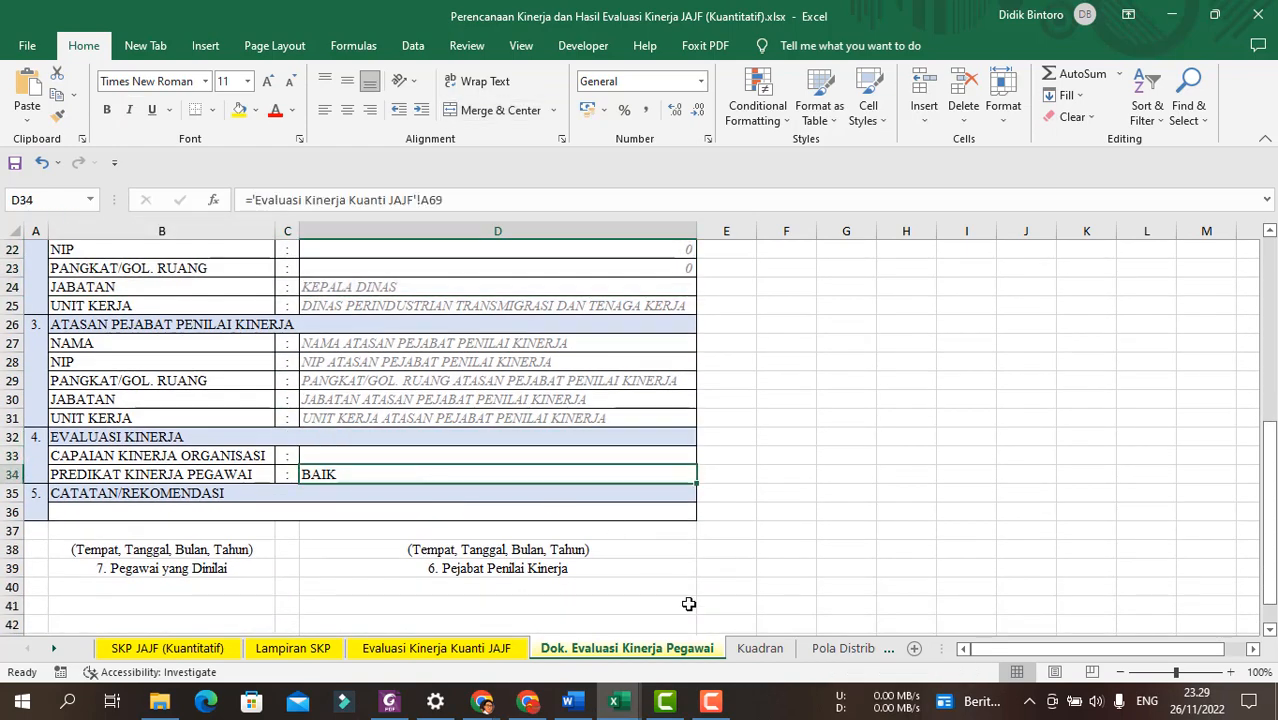
click(462, 656)
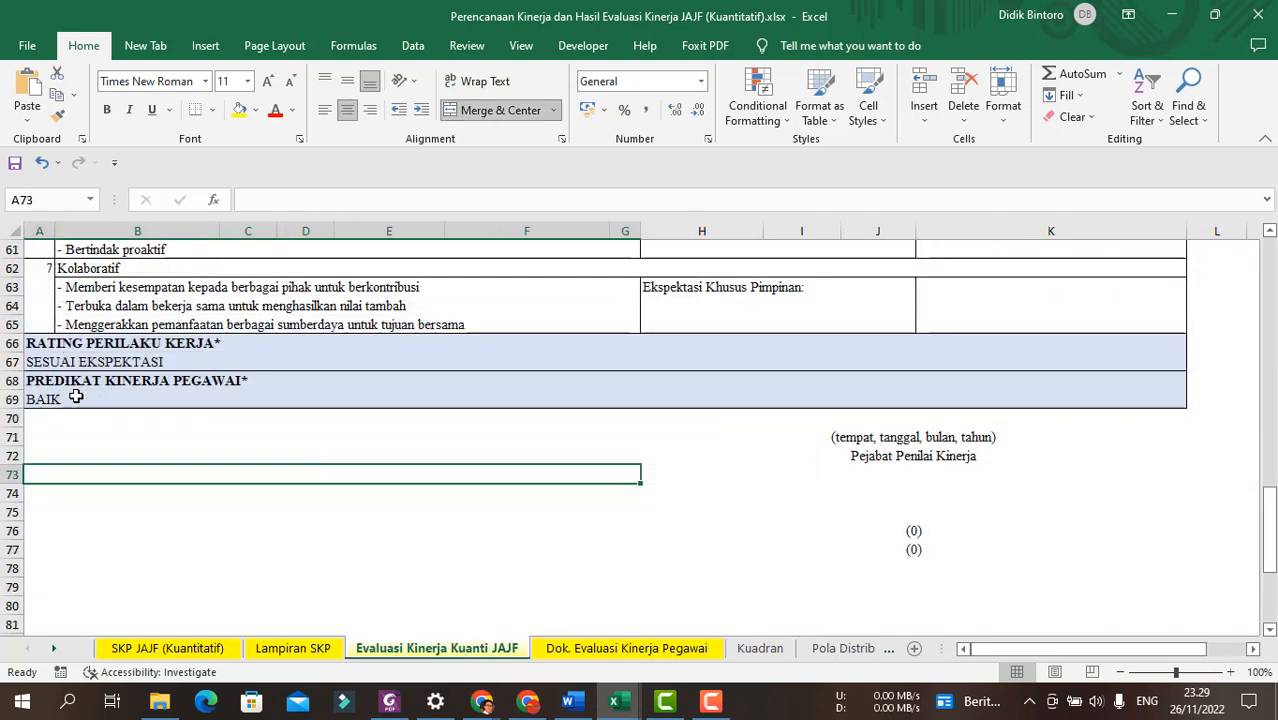
click(70, 399)
click(626, 649)
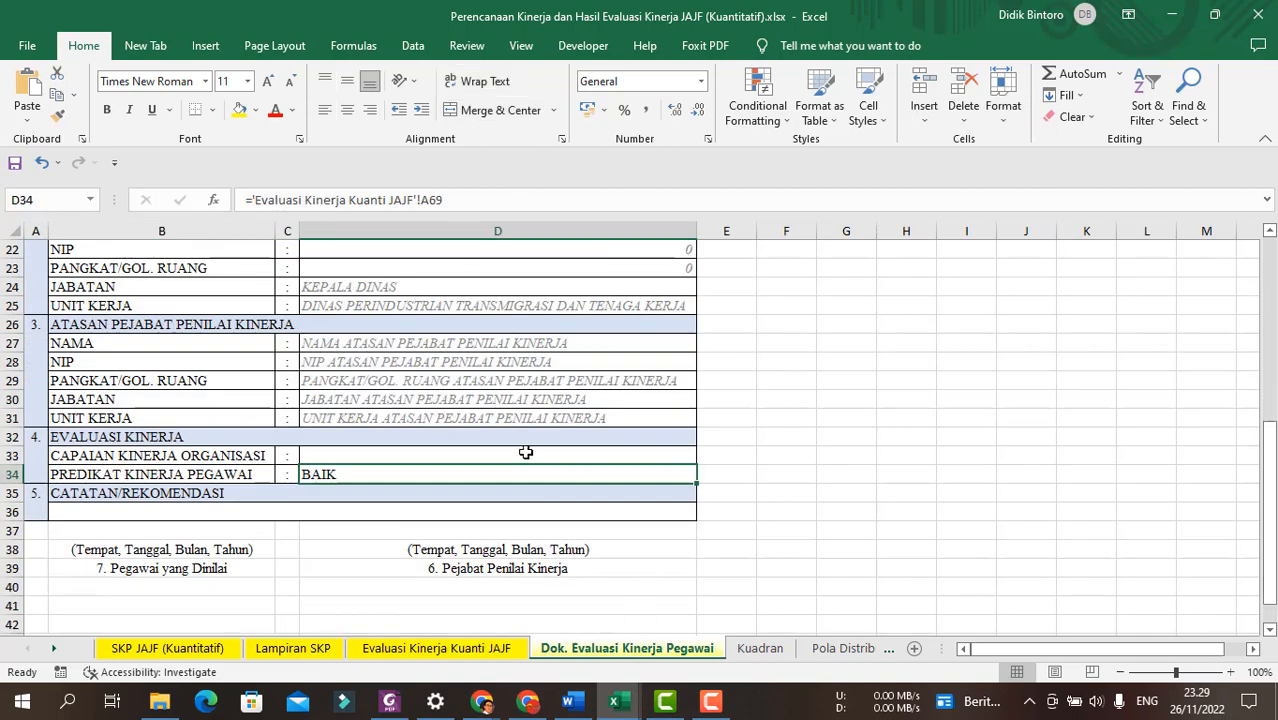
Look over the SKP JAJF (Kuantitatif), Lampiran SKP and Evaluasi Kinerja Kuanti JAJF sheets, ending on Dok. Evaluasi Kinerja Pegawai.
scroll(547, 453, up, 5)
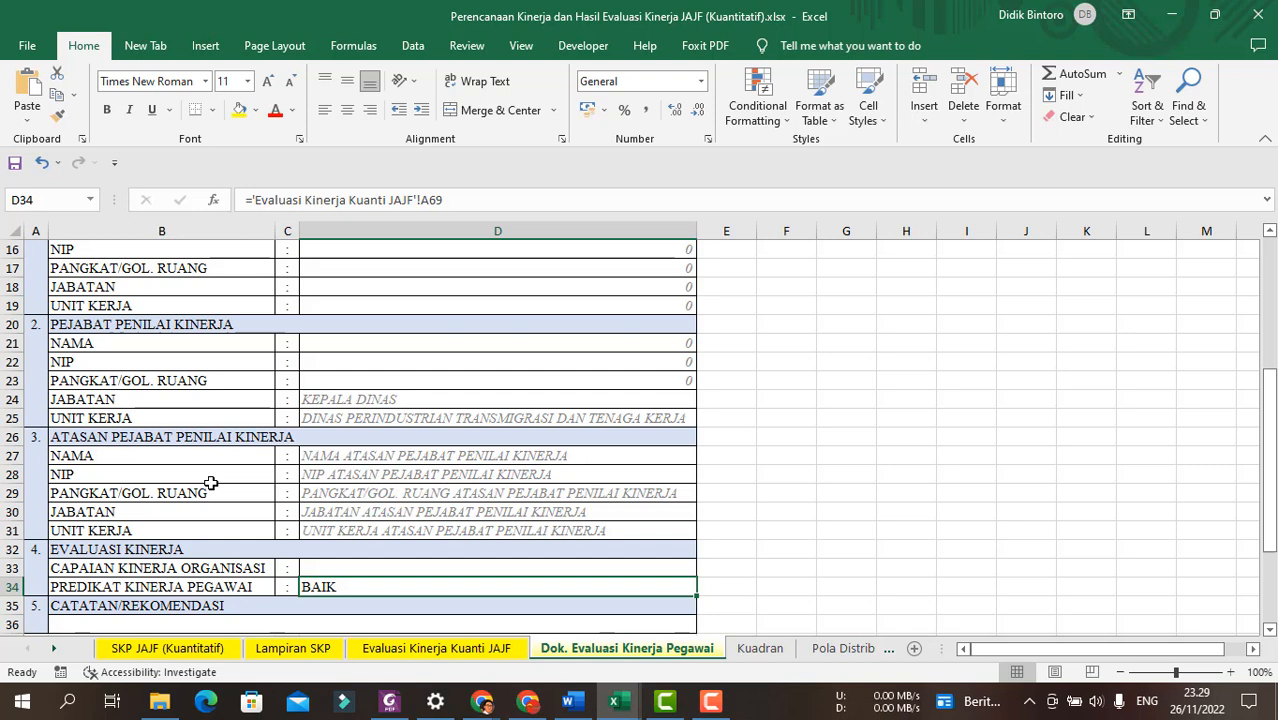
click(168, 649)
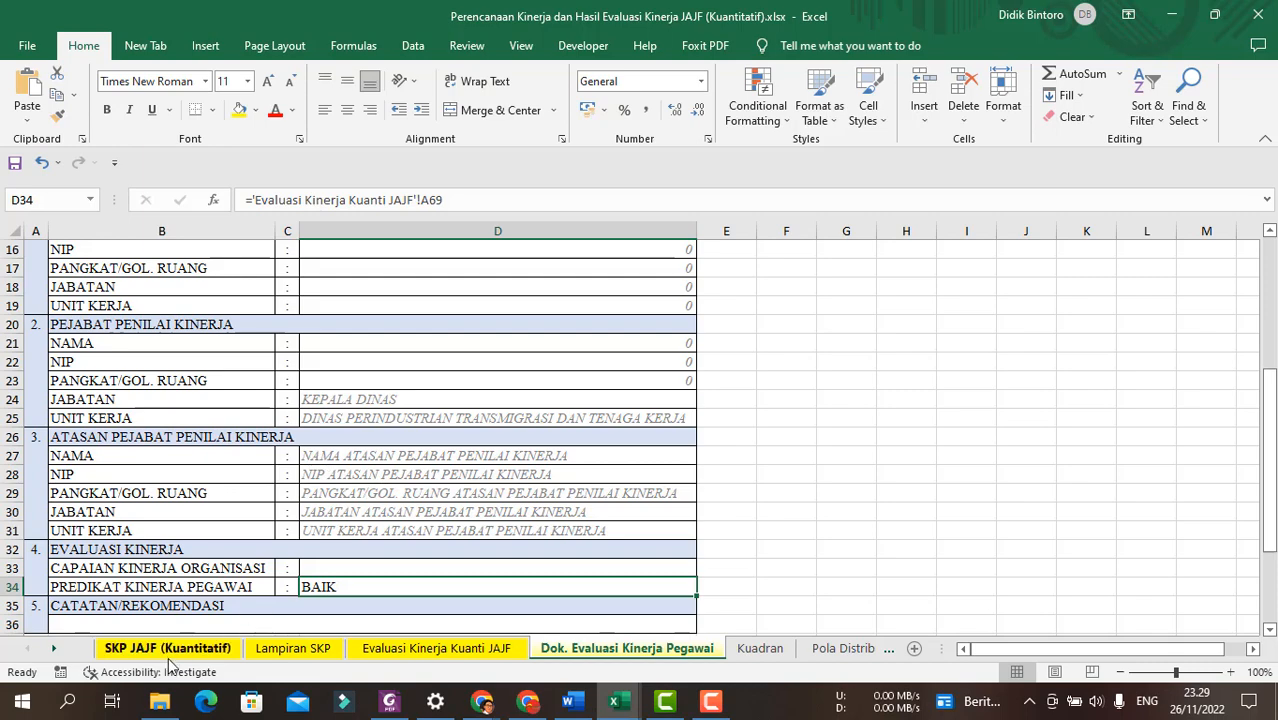
click(266, 650)
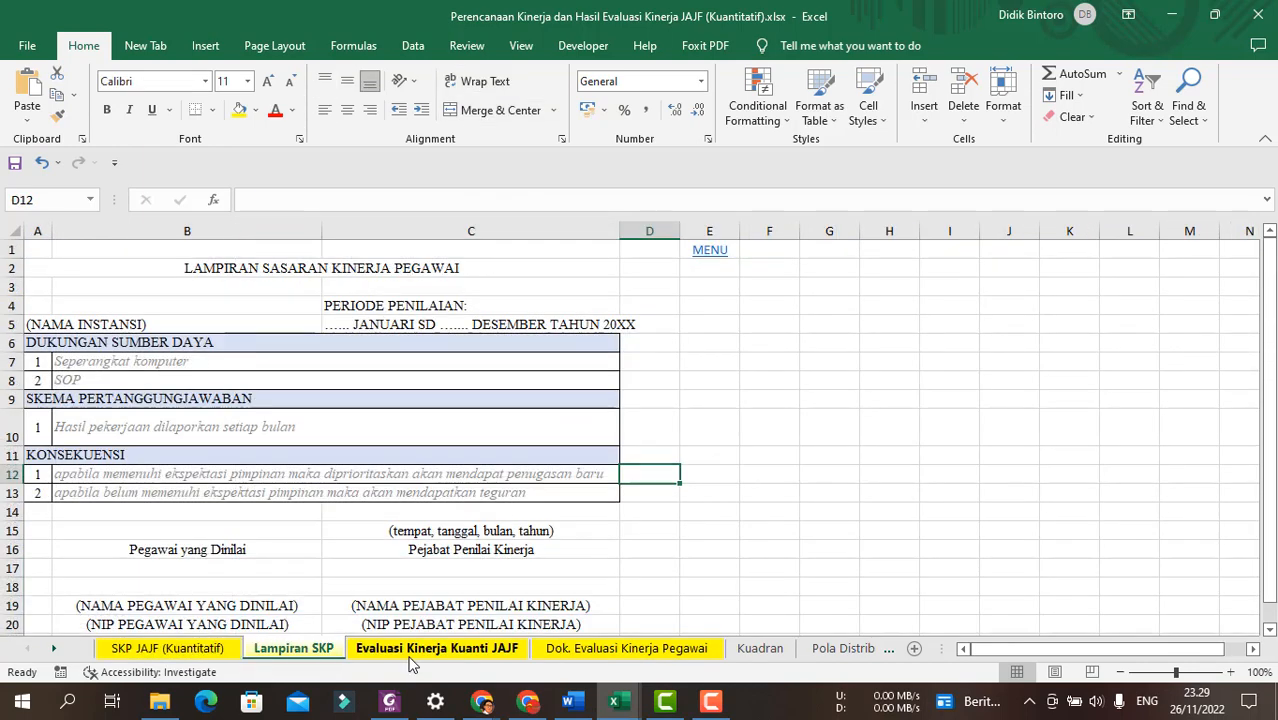
click(410, 650)
click(565, 652)
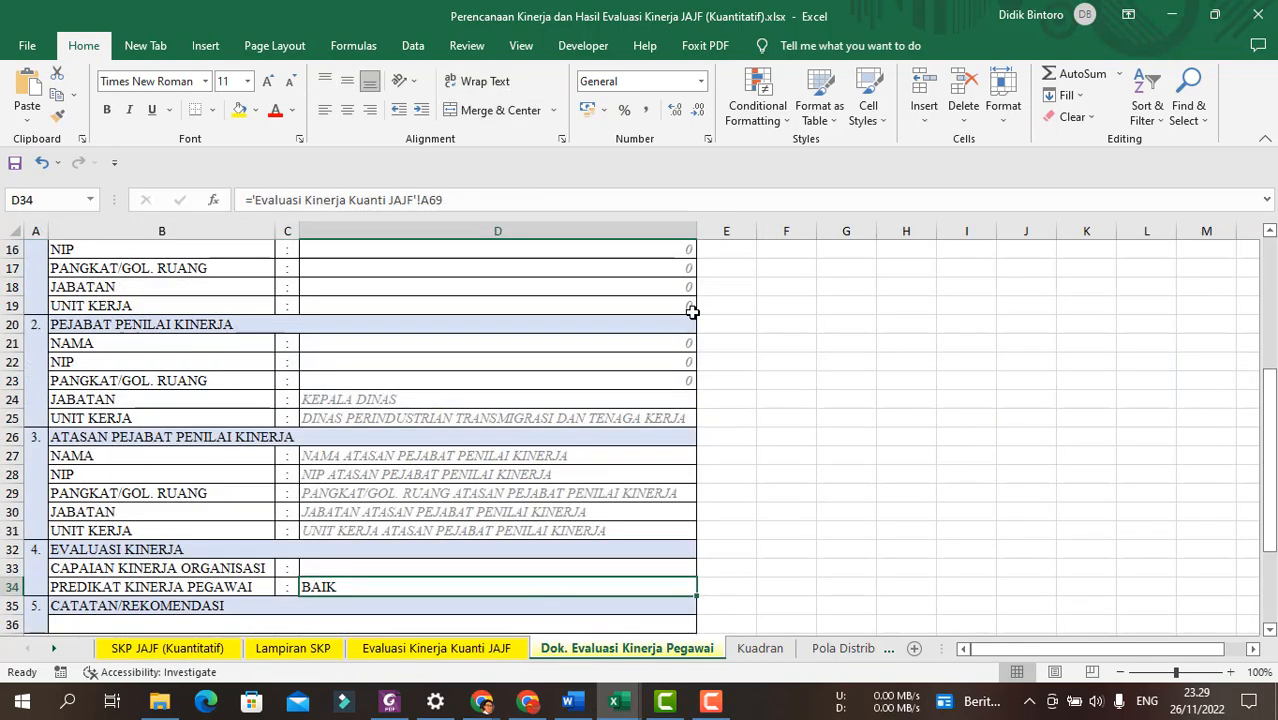